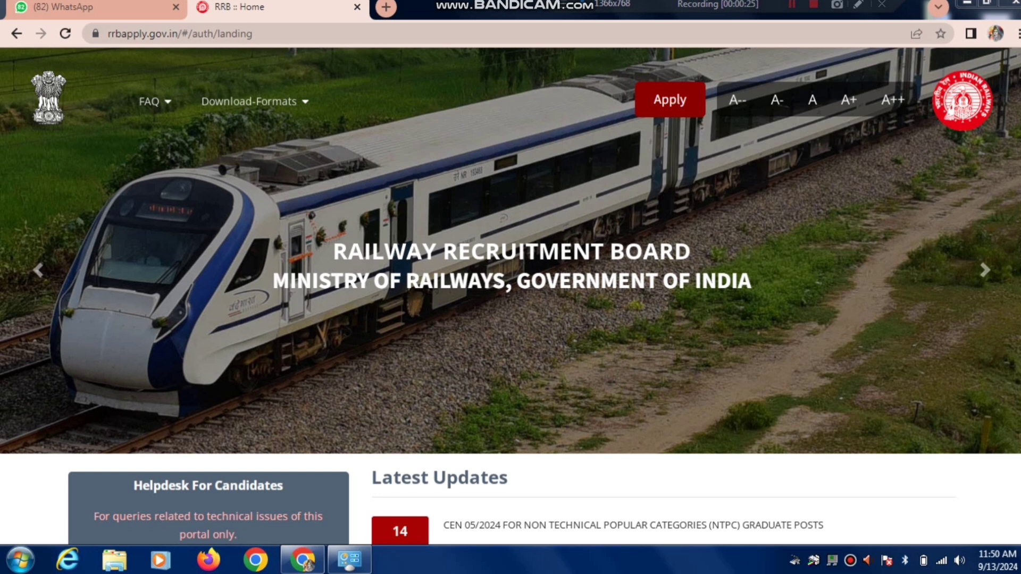
Step: Open the RRB Apply website (rrbapply.gov.in) in a new browser tab, closing the duplicate tab
key(ctrl+t)
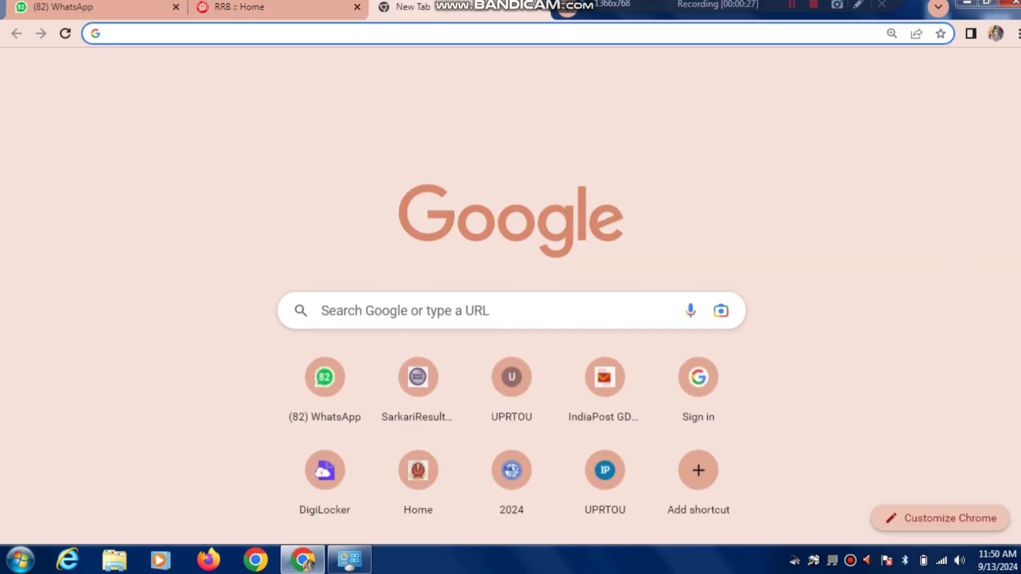
text(https://www.rrbapply.gov.in/)
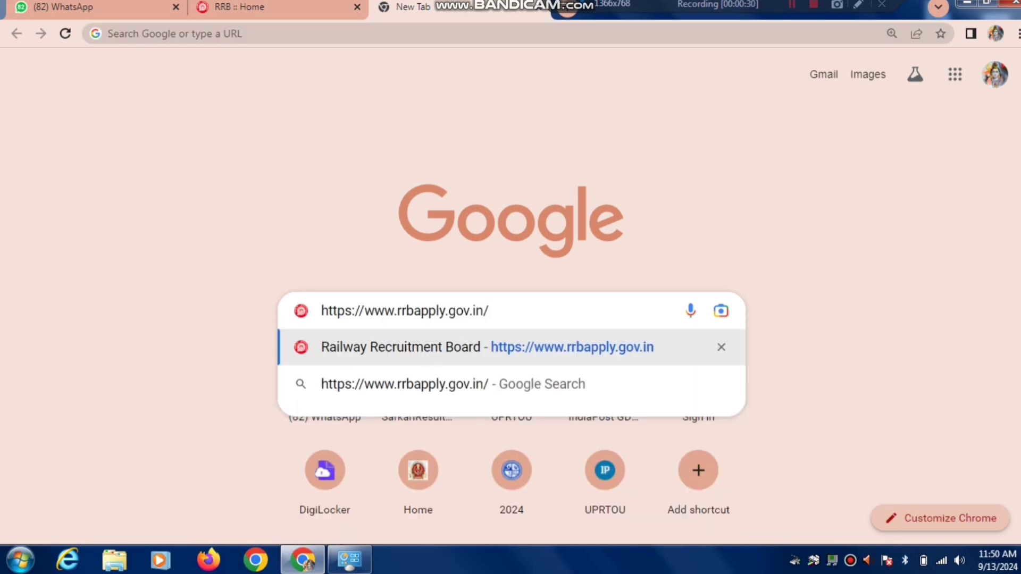
drag(365, 311, 321, 311)
key(BackSpace)
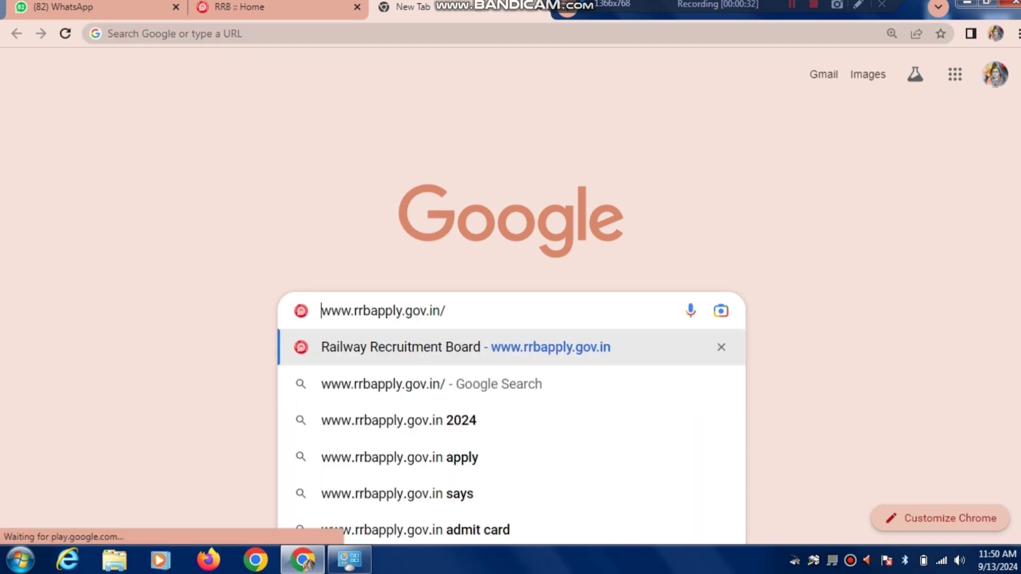
key(Return)
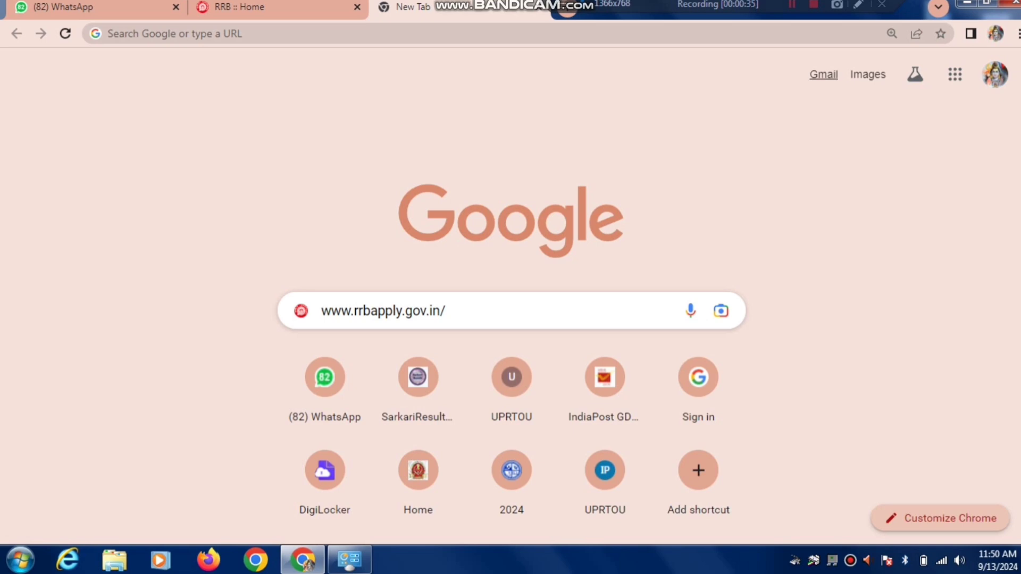
click(858, 5)
mouse_move(474, 202)
mouse_down()
mouse_move(426, 269)
mouse_move(433, 299)
mouse_up()
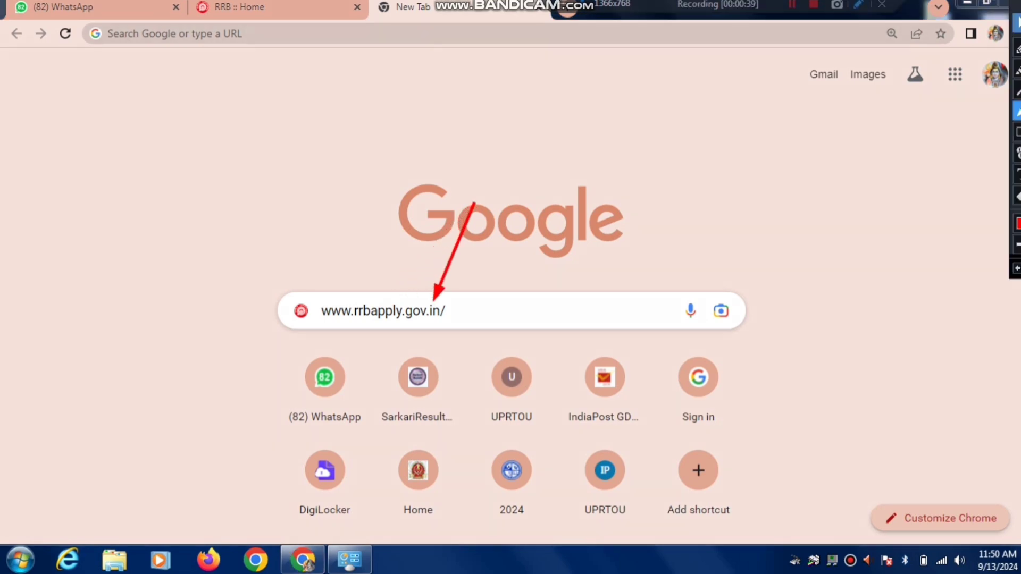
click(1016, 23)
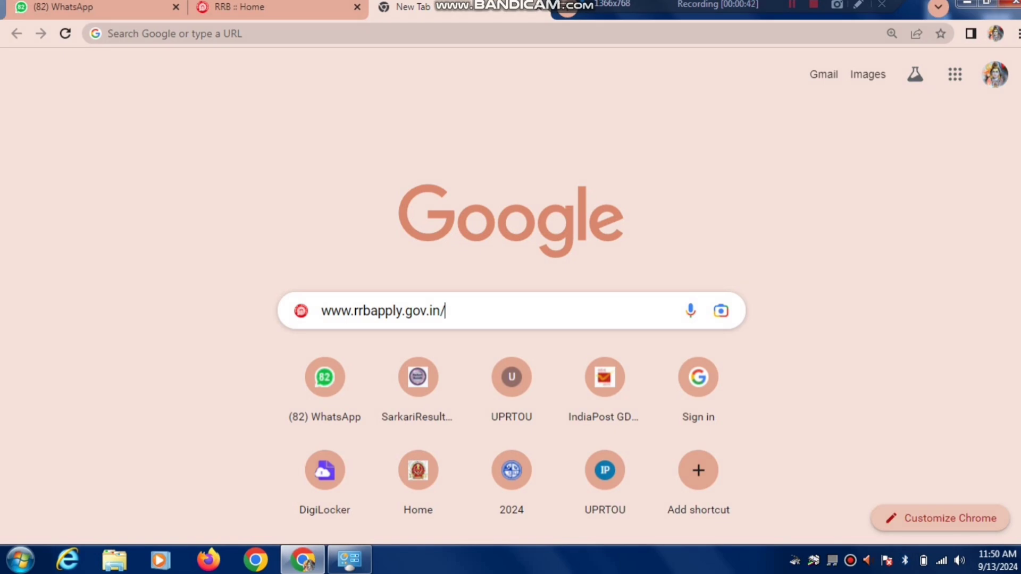
key(BackSpace)
key(Return)
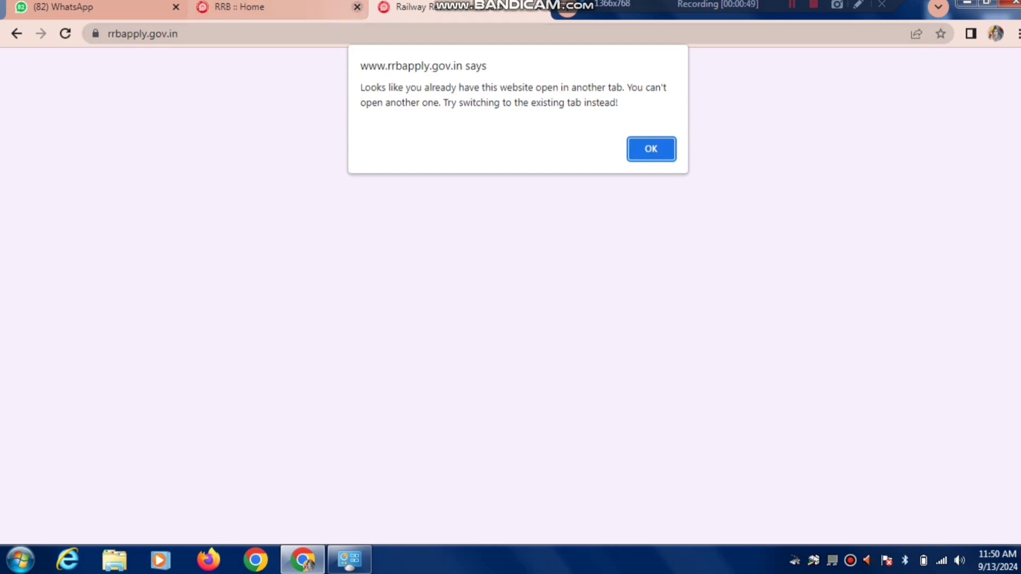
click(357, 7)
click(652, 149)
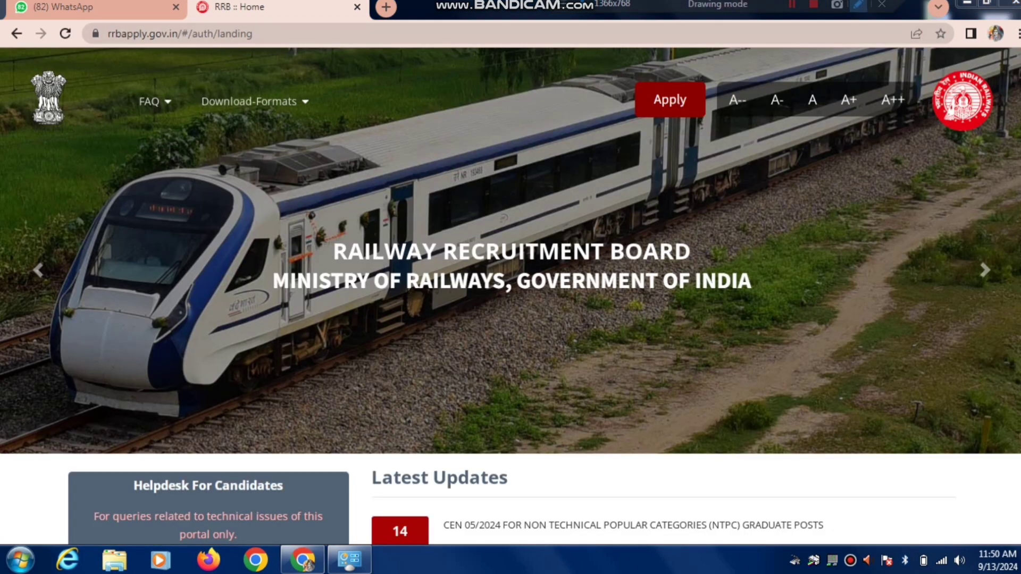
Step: Choose Create An Account from the Apply menu on the RRB home page
click(858, 4)
drag(828, 168, 704, 102)
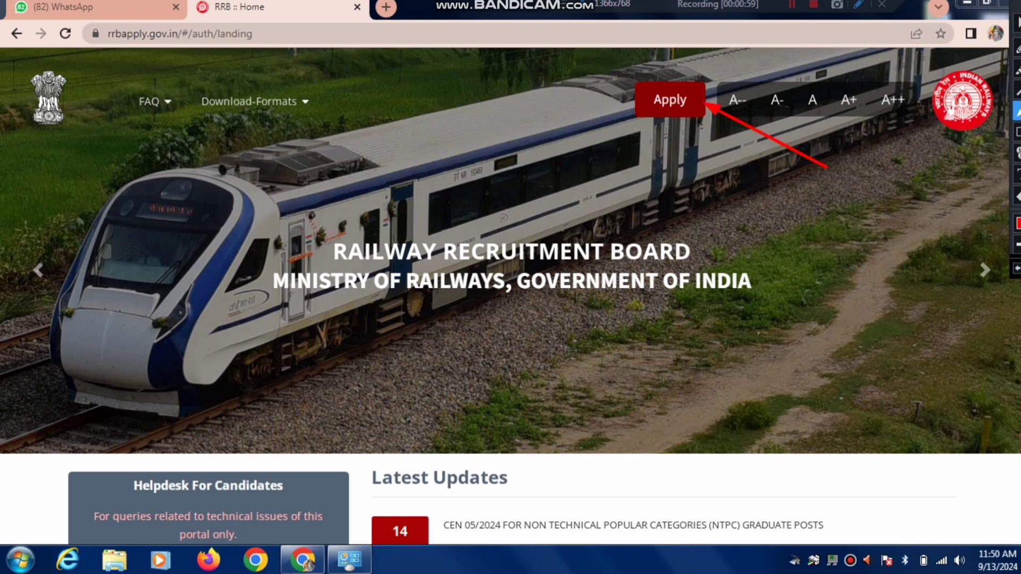
click(1017, 23)
mouse_move(669, 100)
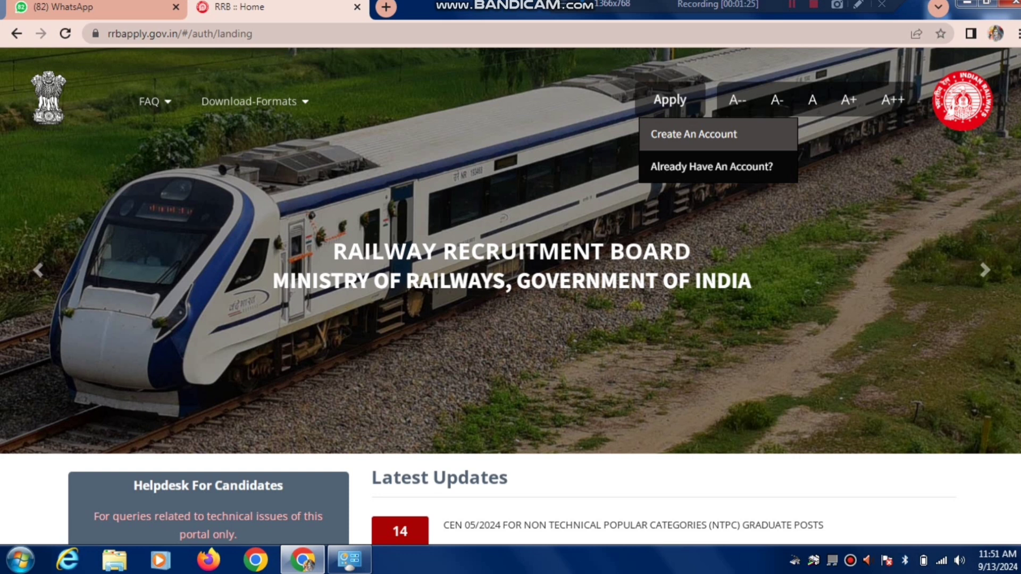
click(694, 134)
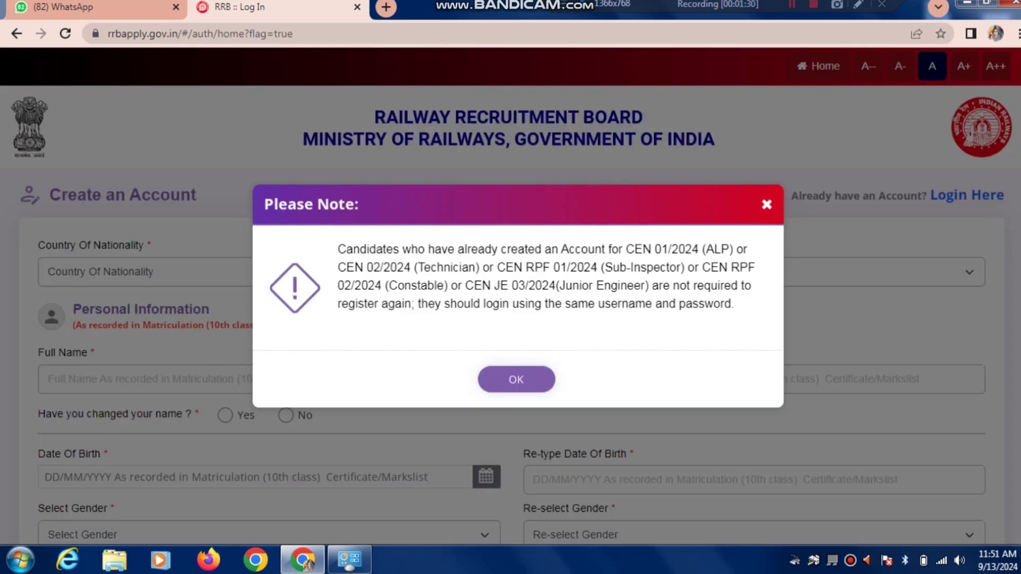
Step: Dismiss the existing-accounts note and set Country Of Nationality to India
click(516, 380)
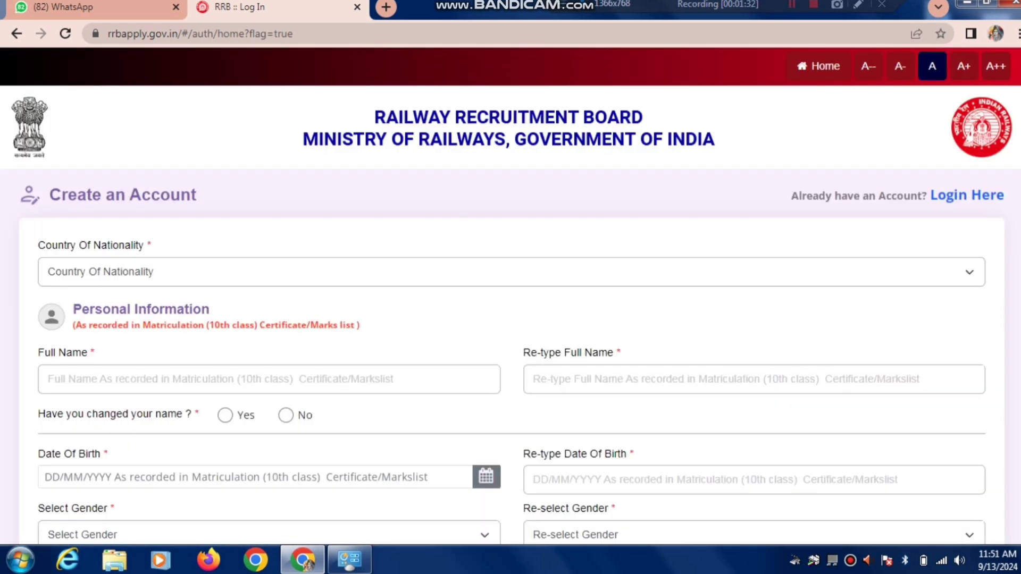
click(859, 5)
drag(396, 186, 193, 262)
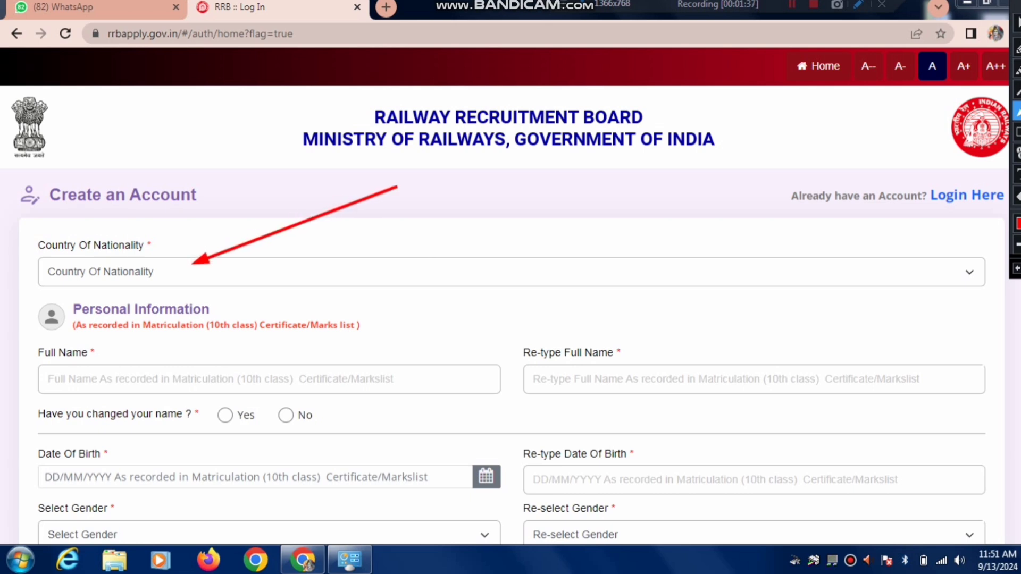
key(Escape)
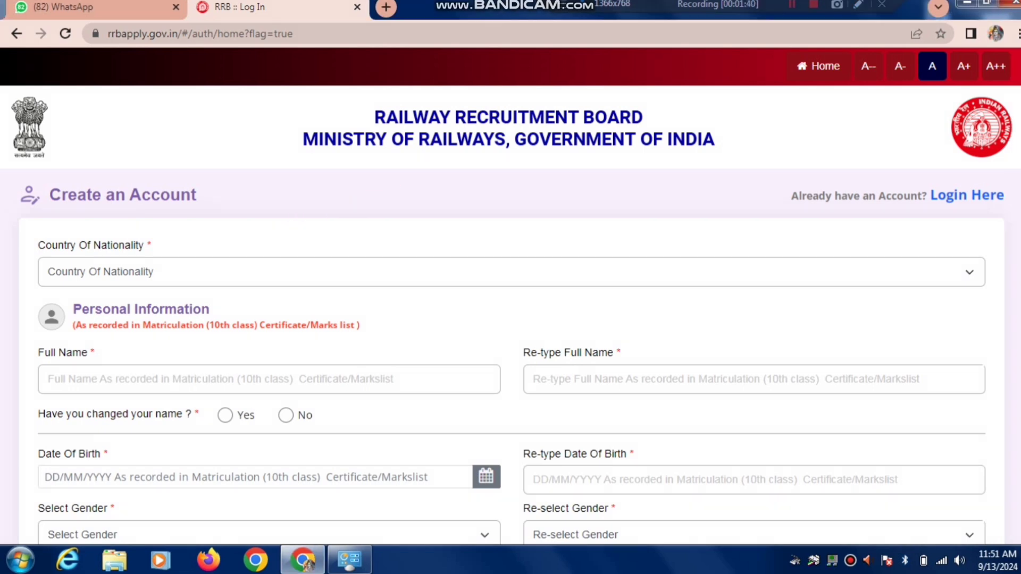
click(223, 271)
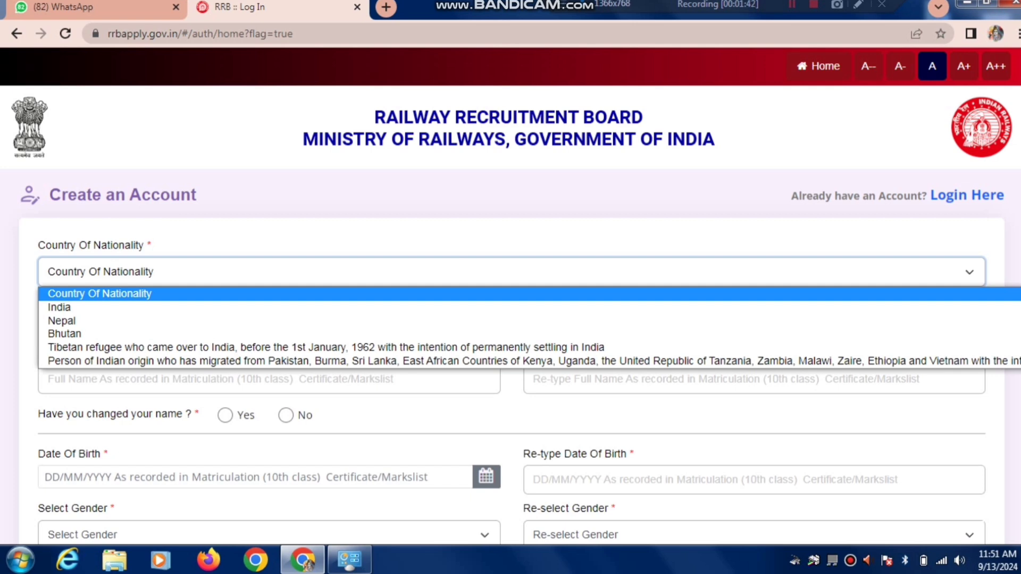
click(60, 307)
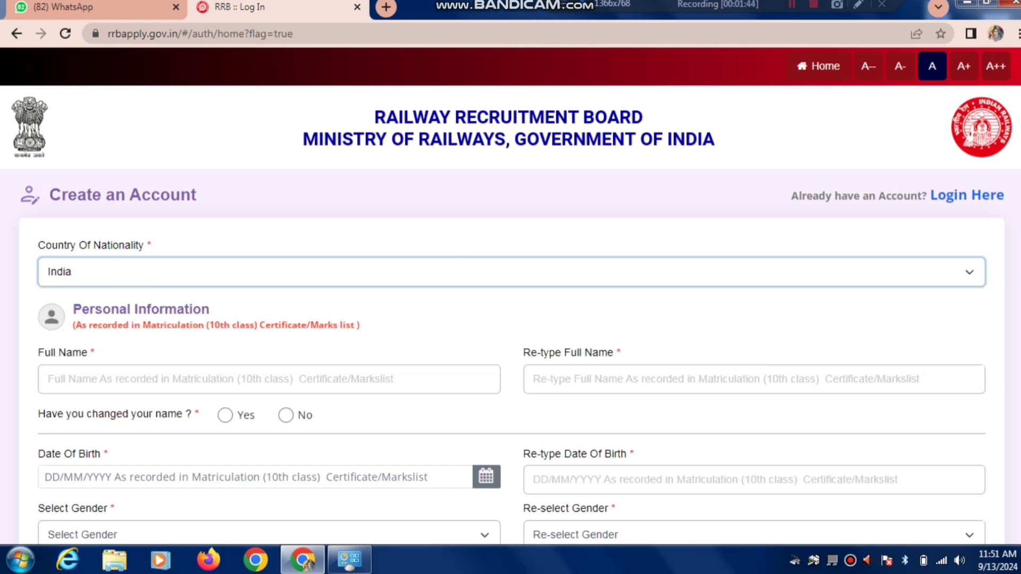
Step: Answer No to 'Have you changed your name?'
scroll(510, 295, down, 2)
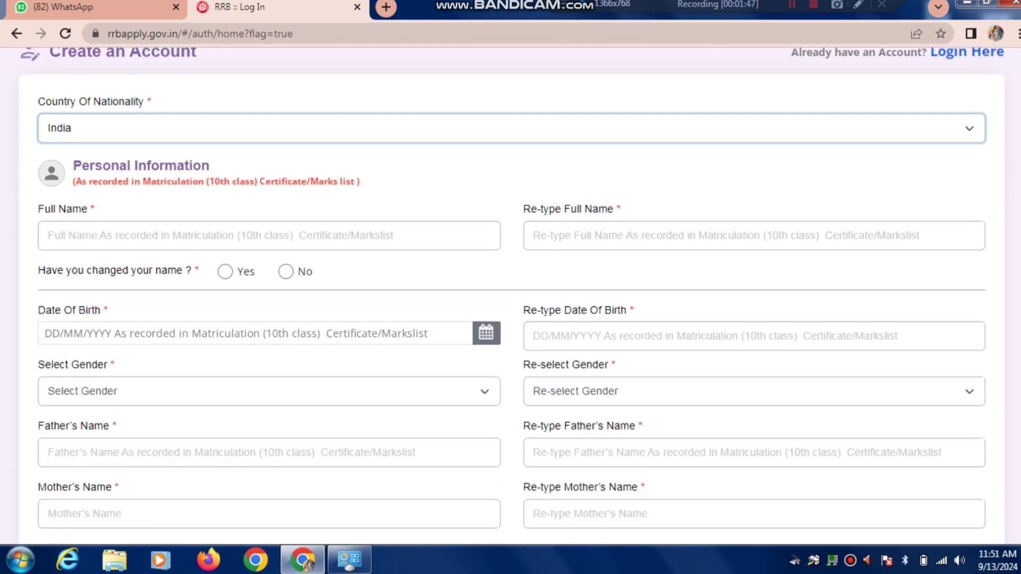
click(858, 5)
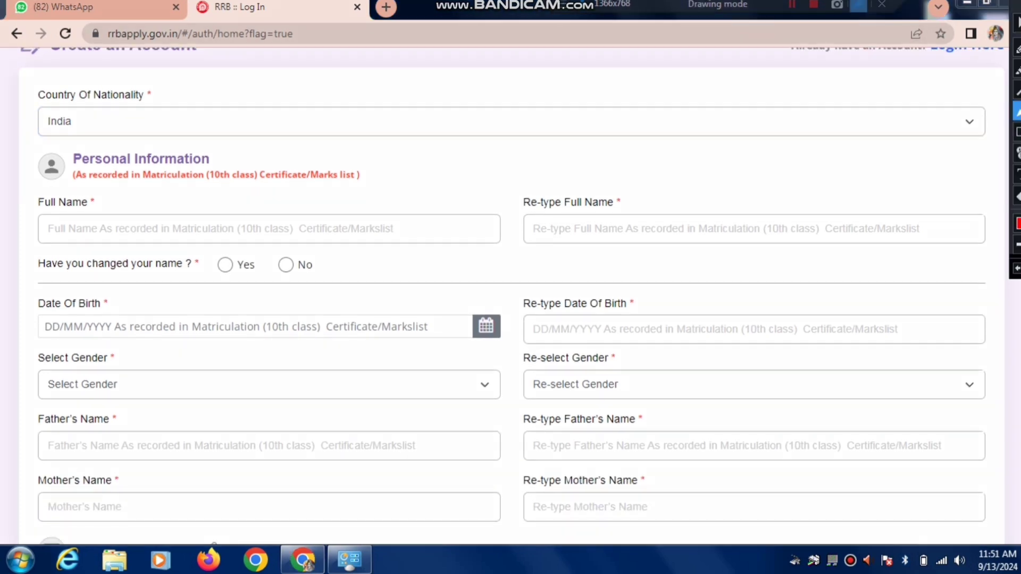
mouse_move(406, 99)
mouse_down()
mouse_move(240, 156)
mouse_move(149, 162)
mouse_move(118, 175)
mouse_move(102, 211)
mouse_move(128, 221)
mouse_move(530, 198)
mouse_move(607, 222)
mouse_up()
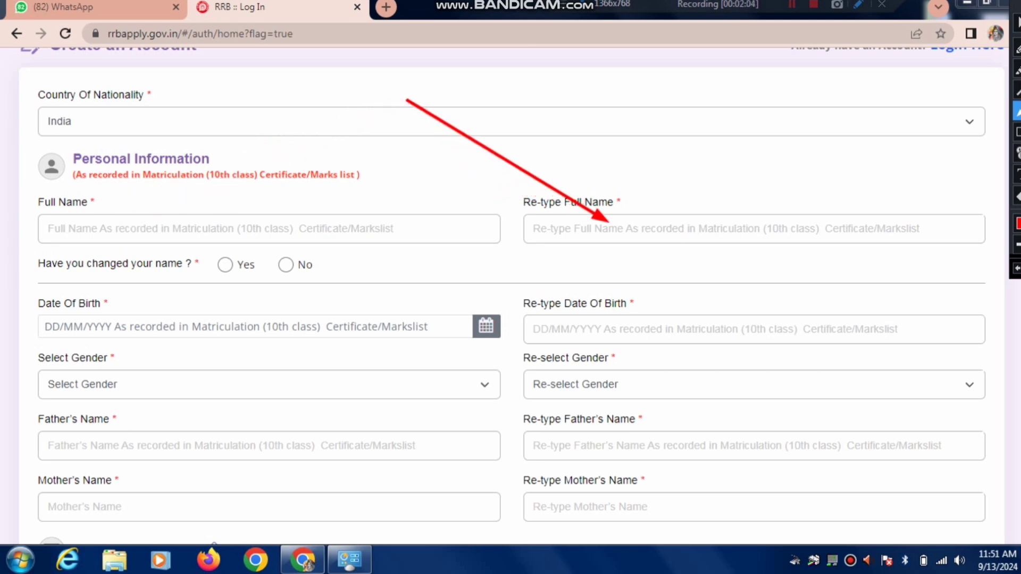
drag(308, 174, 204, 230)
drag(321, 201, 302, 242)
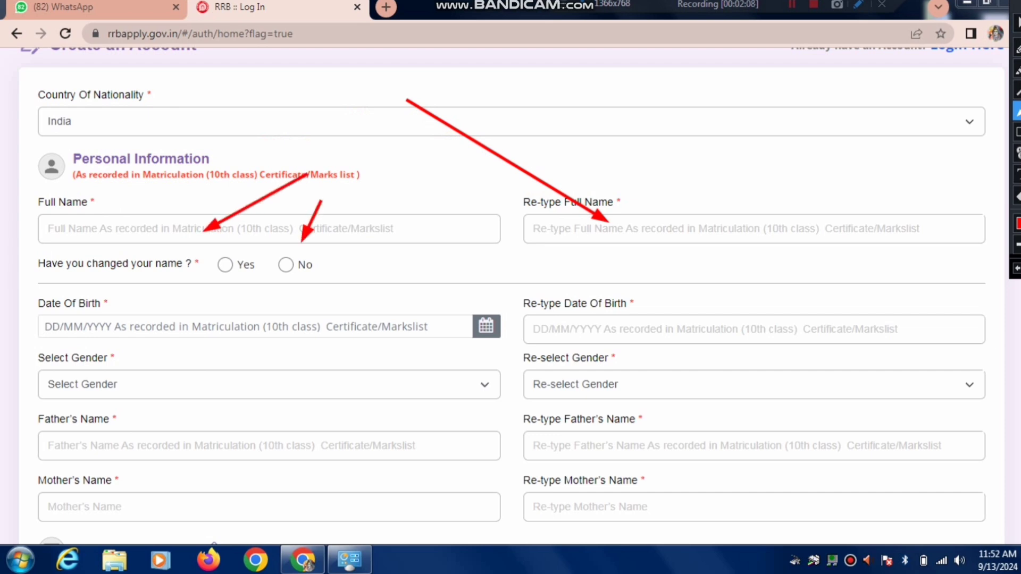
key(Escape)
drag(39, 264, 185, 263)
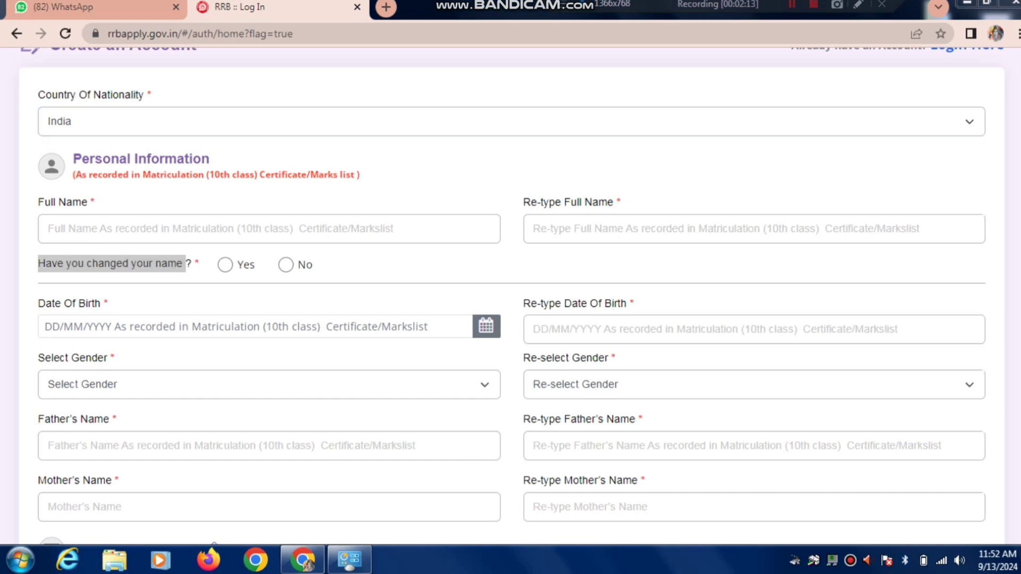
click(208, 266)
click(286, 264)
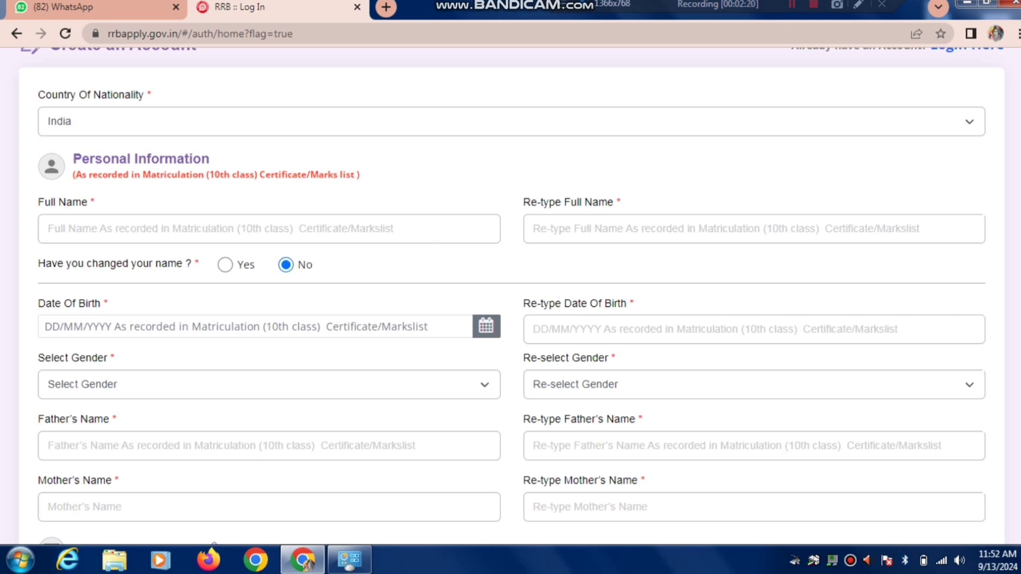
scroll(511, 292, down, 2)
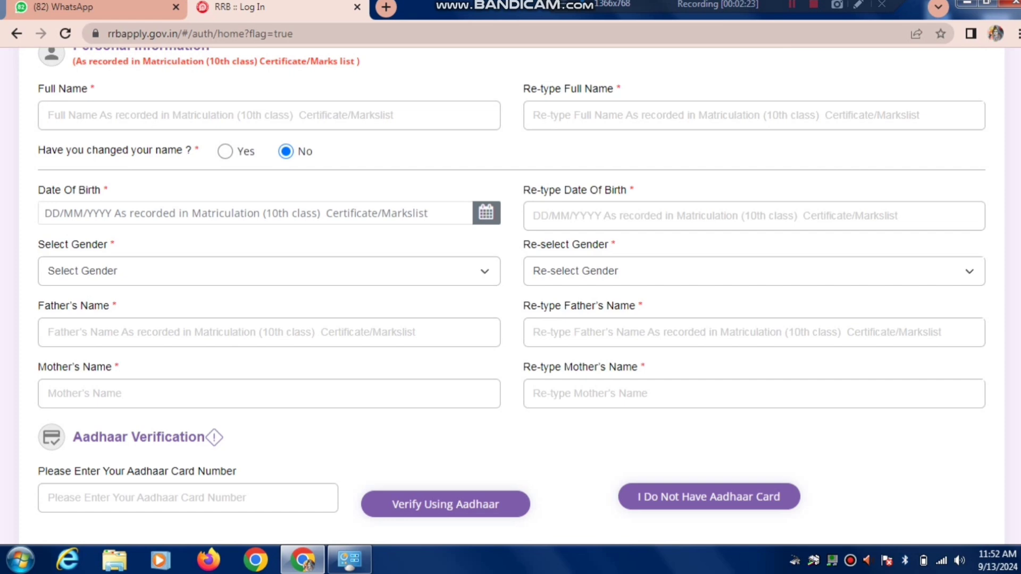
Step: In the Date Of Birth calendar, pick year 2000, month January and day 1
drag(55, 190, 108, 190)
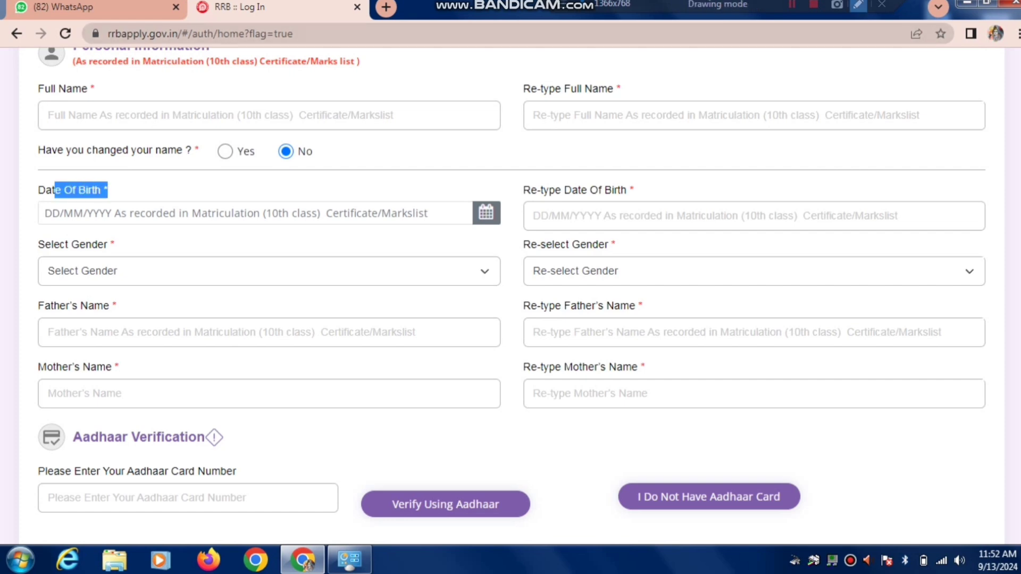
click(858, 4)
drag(400, 158, 485, 207)
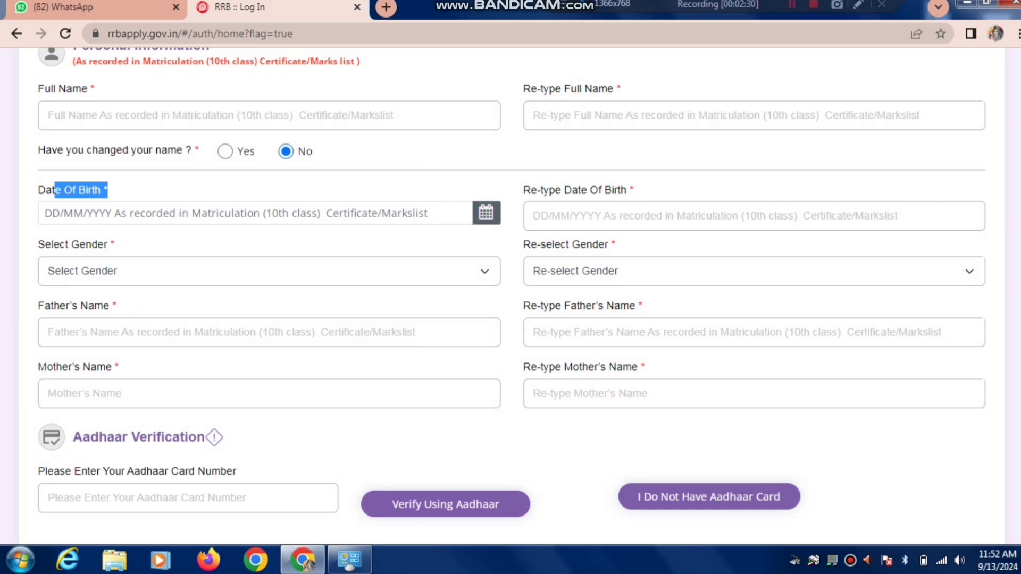
click(486, 213)
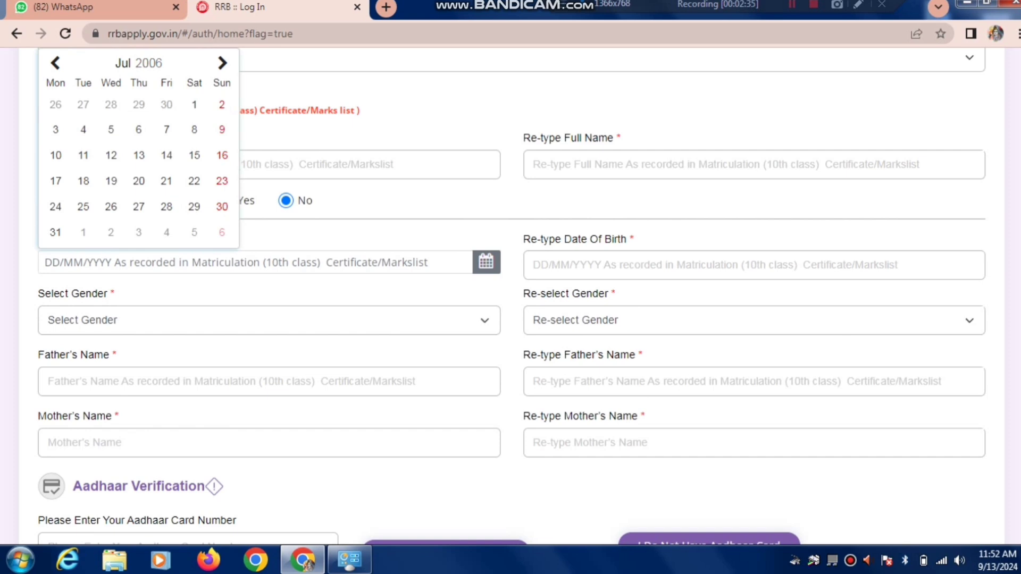
click(150, 63)
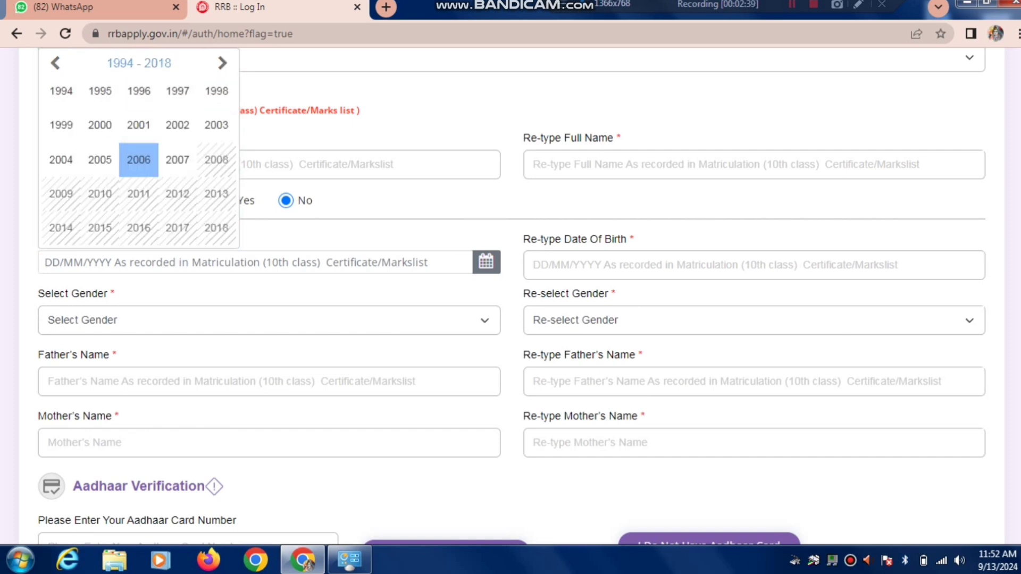
click(55, 63)
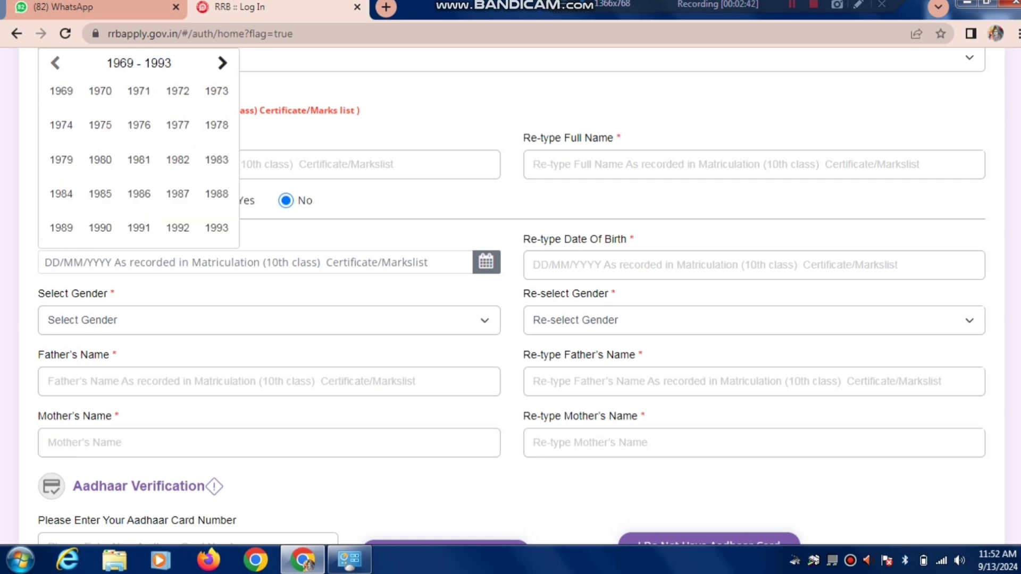
click(222, 63)
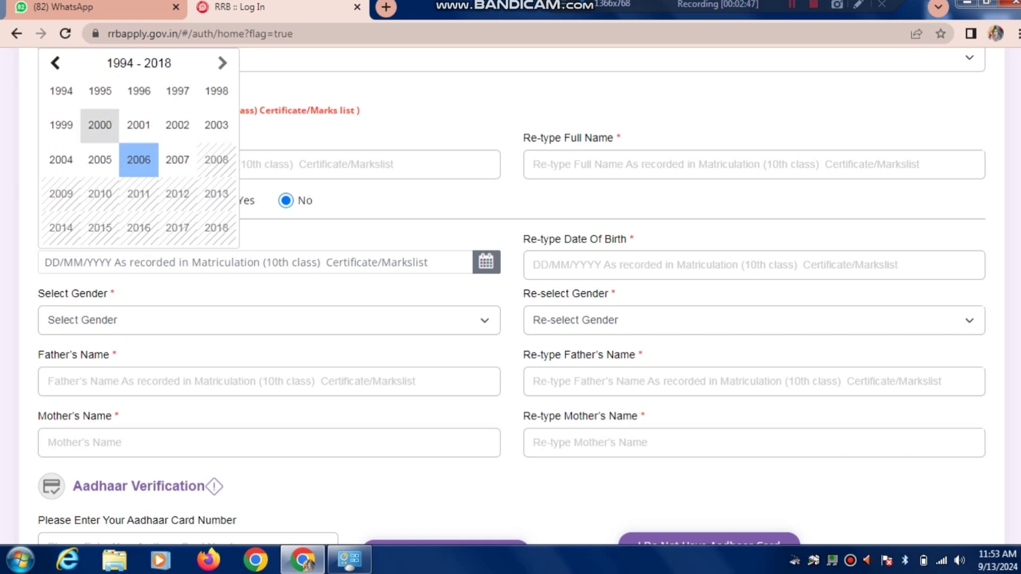
click(99, 124)
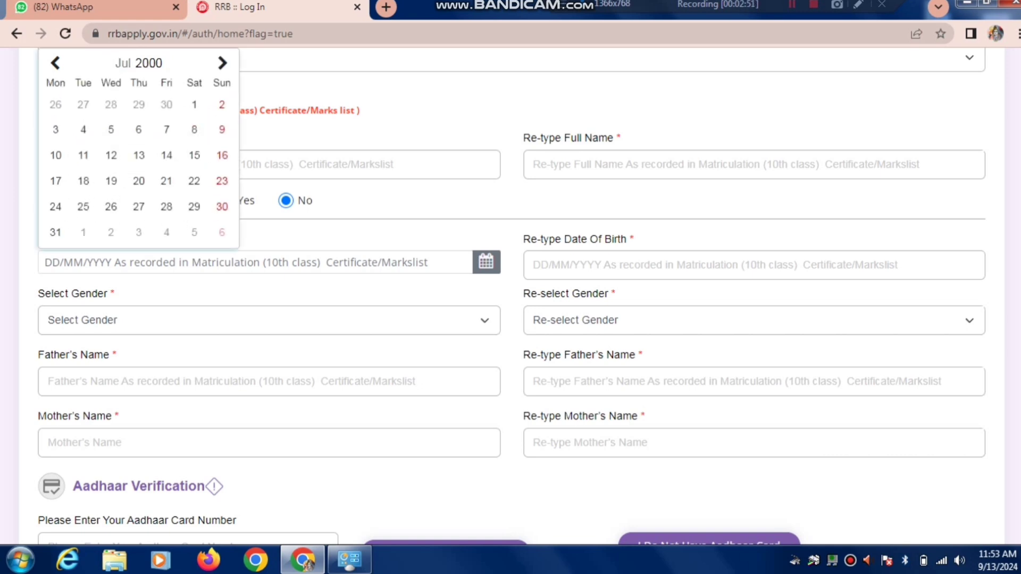
click(123, 62)
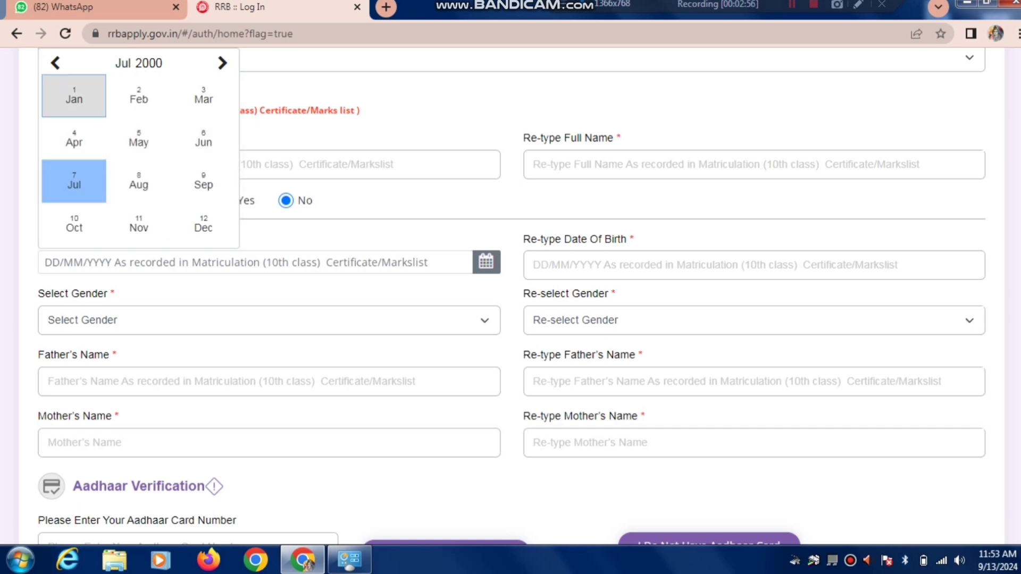
click(80, 102)
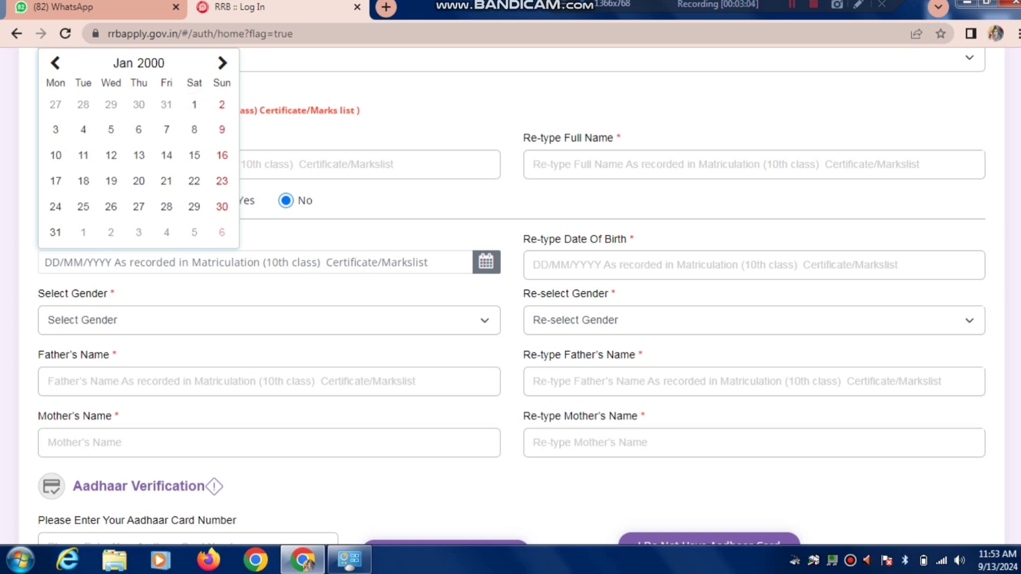
click(194, 104)
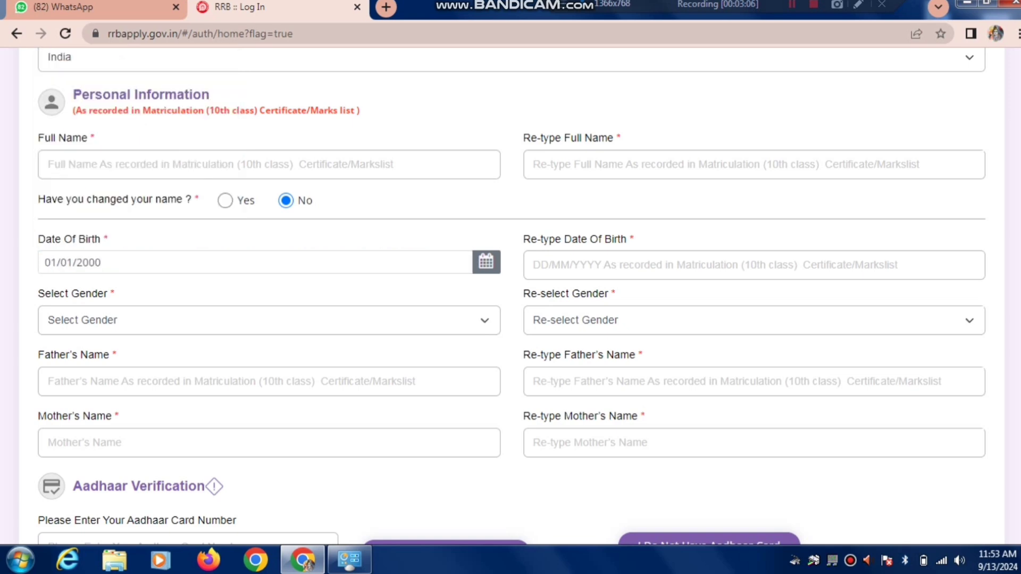
Step: Enter 01/01/2000 in the Re-type Date Of Birth field
drag(530, 239, 635, 240)
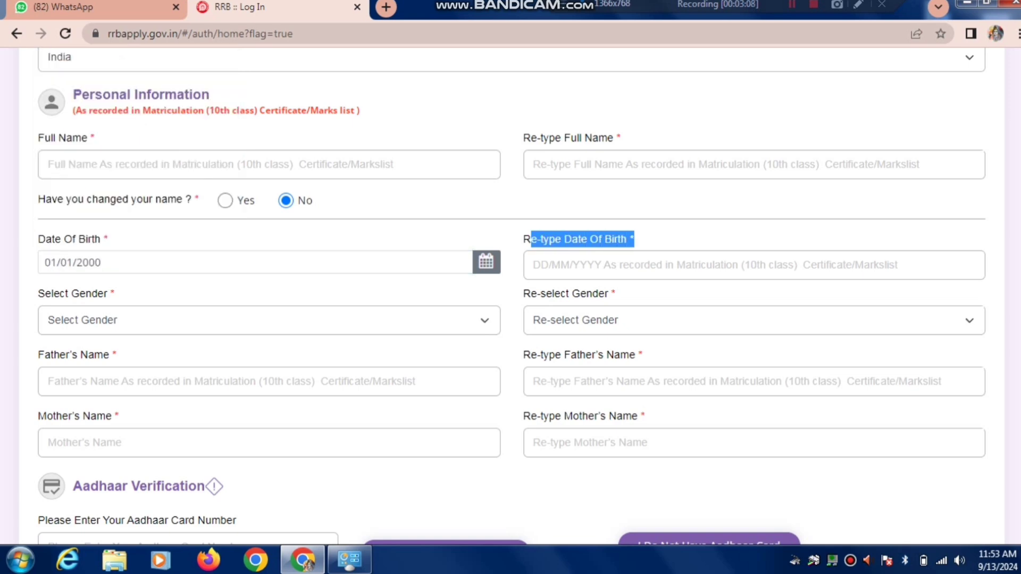
click(638, 265)
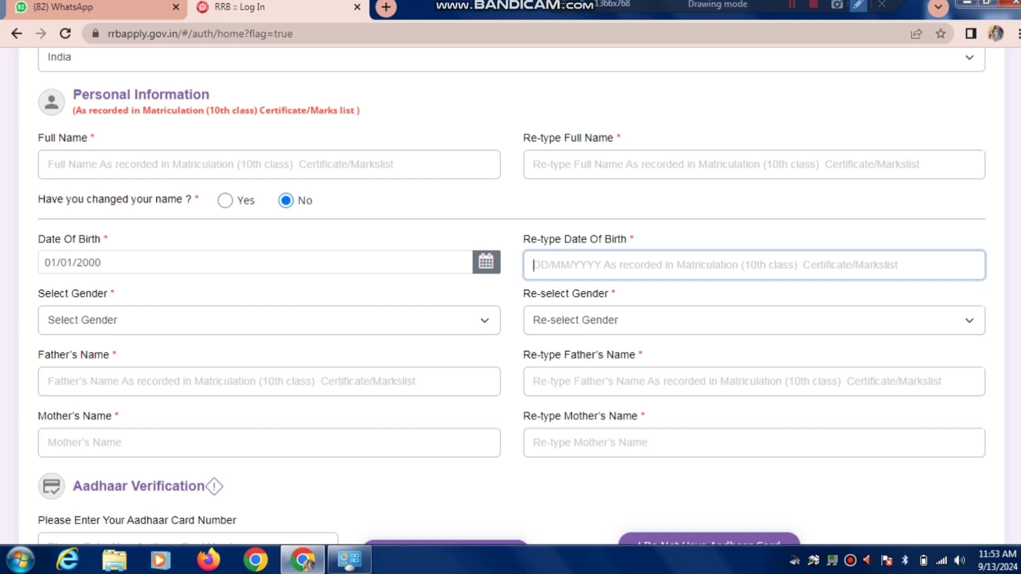
mouse_move(571, 205)
mouse_down()
mouse_move(543, 231)
mouse_move(540, 249)
mouse_move(590, 253)
mouse_up()
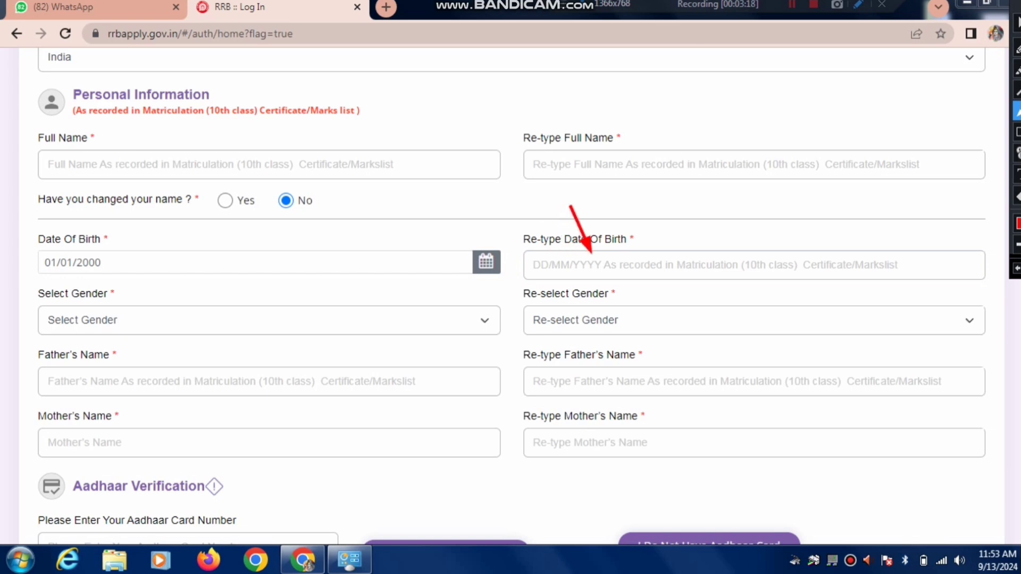
key(Escape)
text(01)
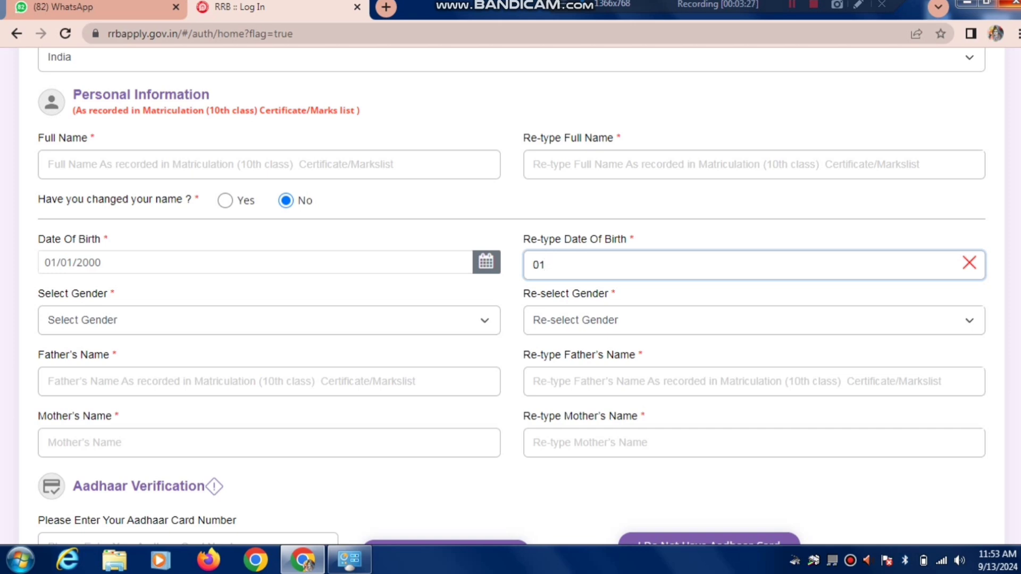
text(/01/2000)
key(Tab)
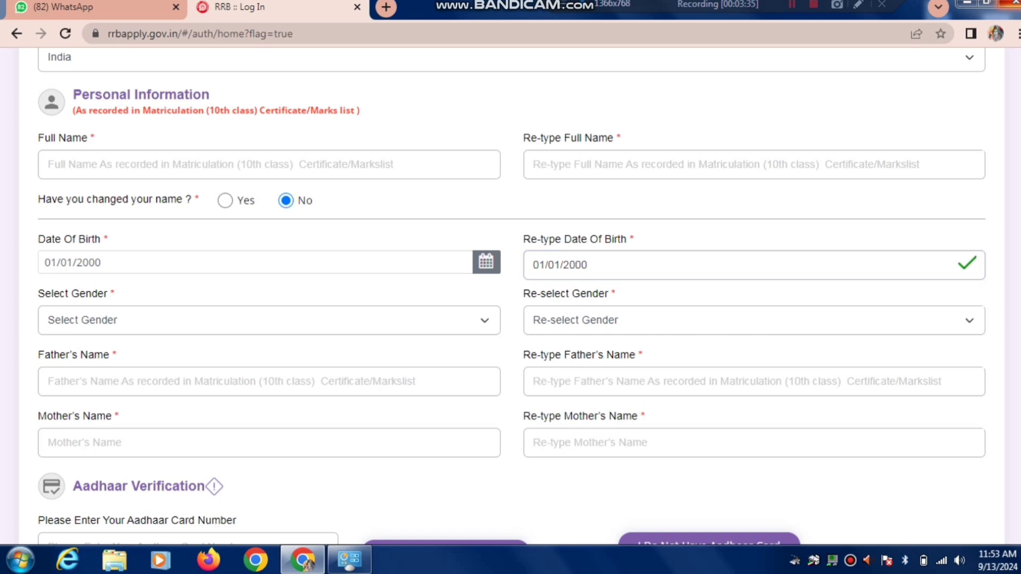
Step: Choose Female in the Select Gender dropdown
drag(51, 294, 115, 294)
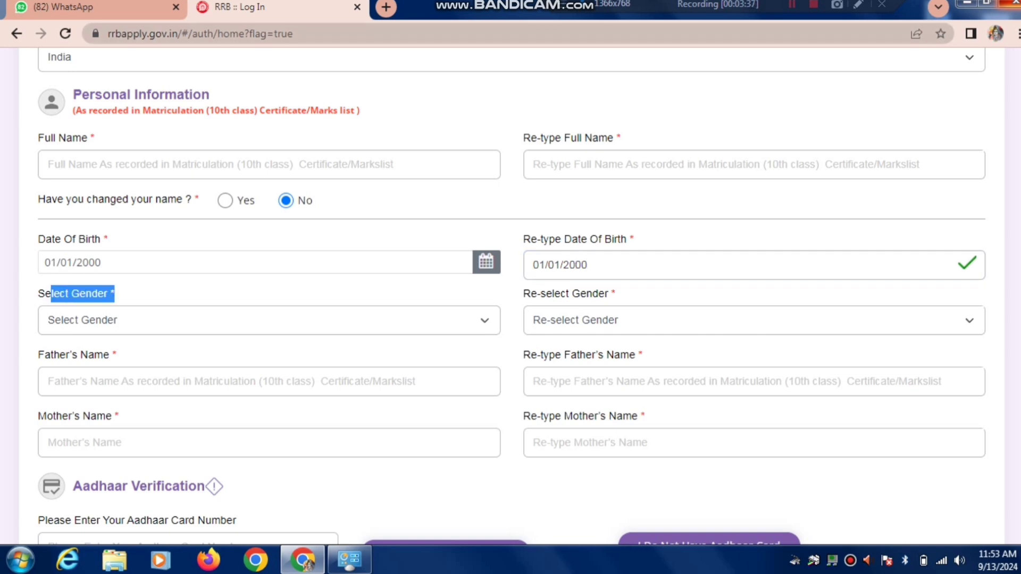
scroll(510, 298, down, 3)
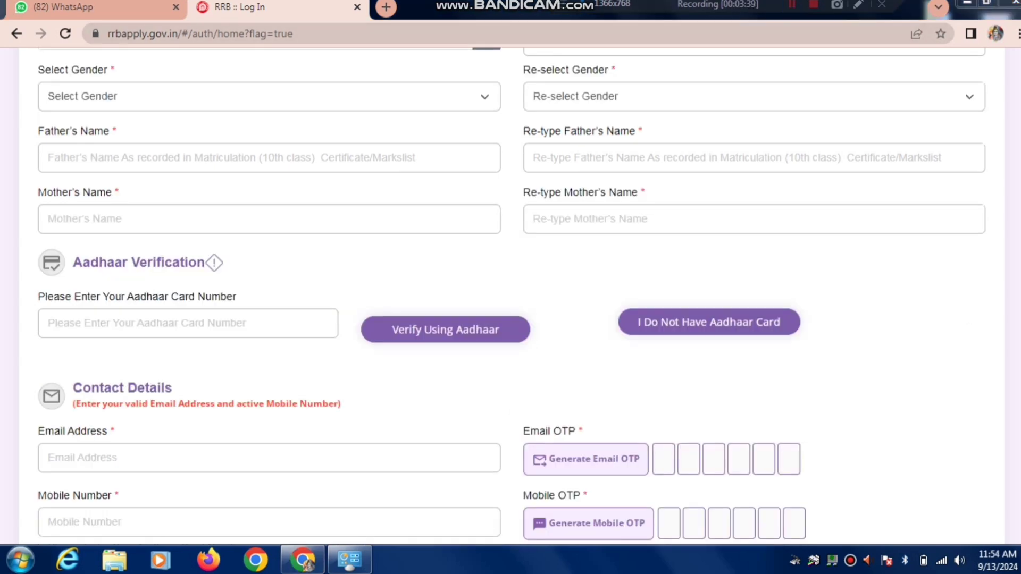
click(269, 97)
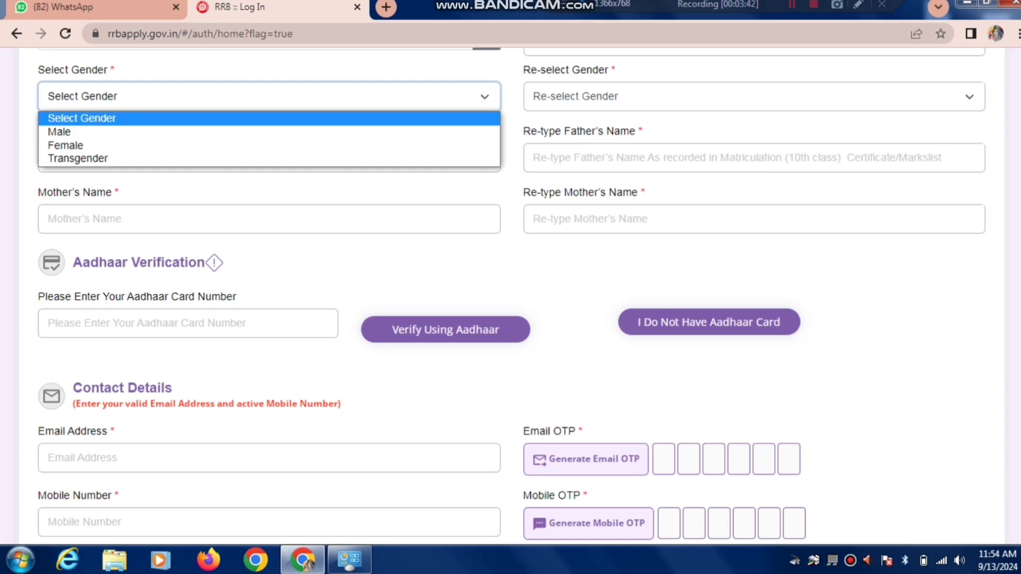
key(Down)
key(Down)
key(Return)
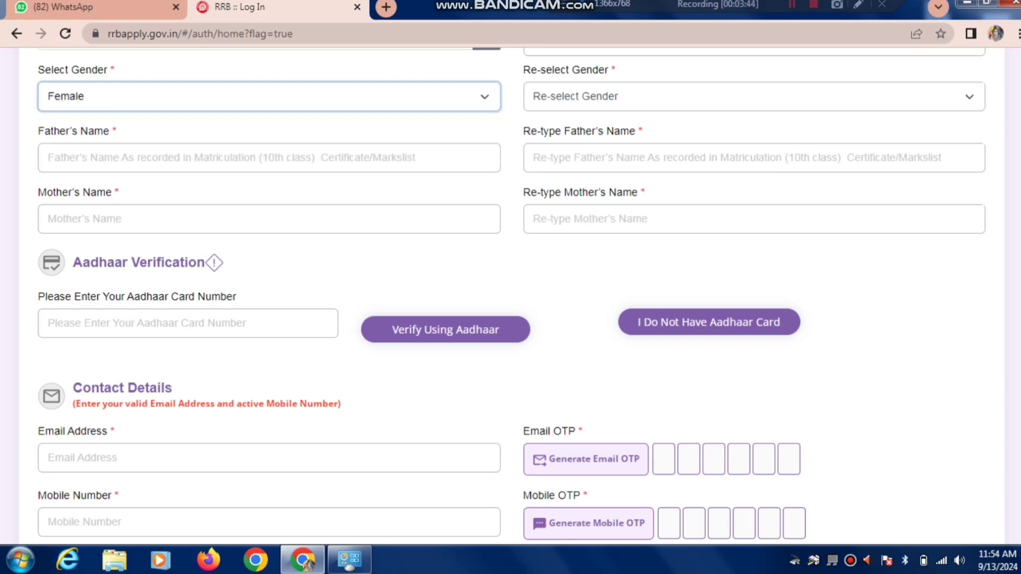
Step: Choose Female again in Re-select Gender so both gender fields match
drag(541, 70, 599, 70)
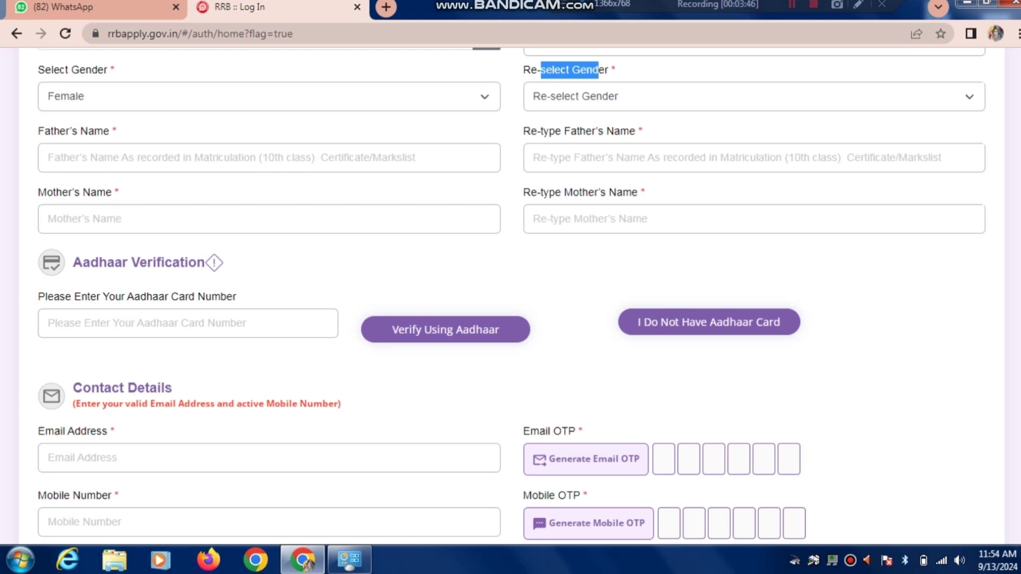
click(754, 96)
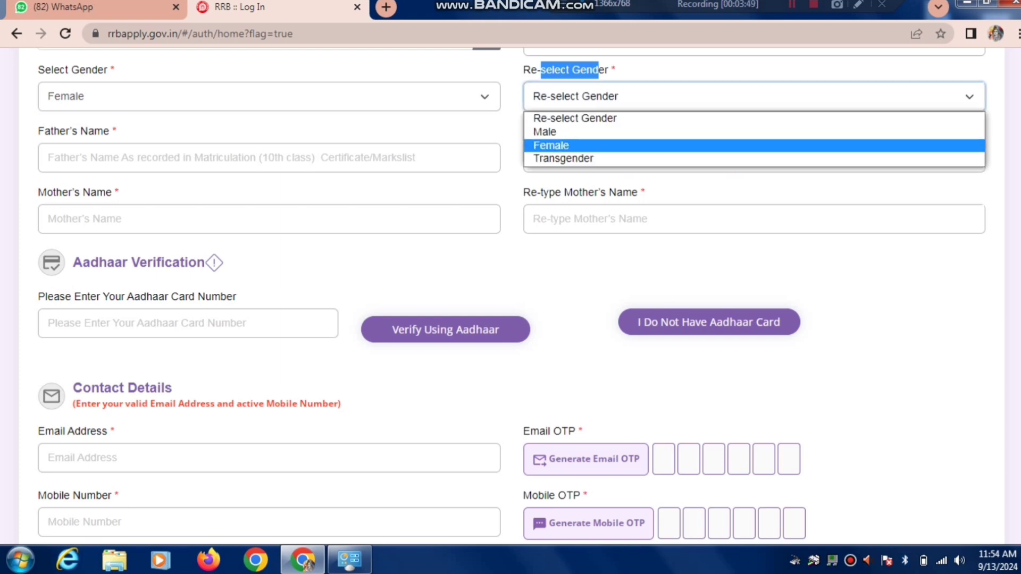
key(Return)
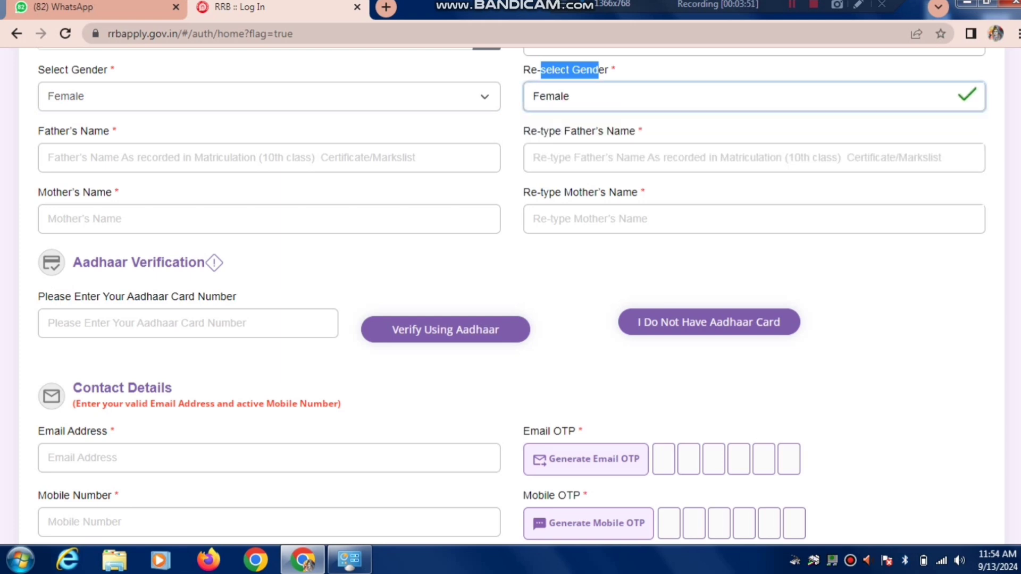
click(858, 5)
mouse_move(378, 106)
mouse_down()
mouse_move(139, 153)
mouse_move(164, 153)
mouse_up()
drag(497, 132, 610, 150)
drag(250, 156, 106, 208)
drag(550, 194, 594, 208)
drag(184, 264, 75, 321)
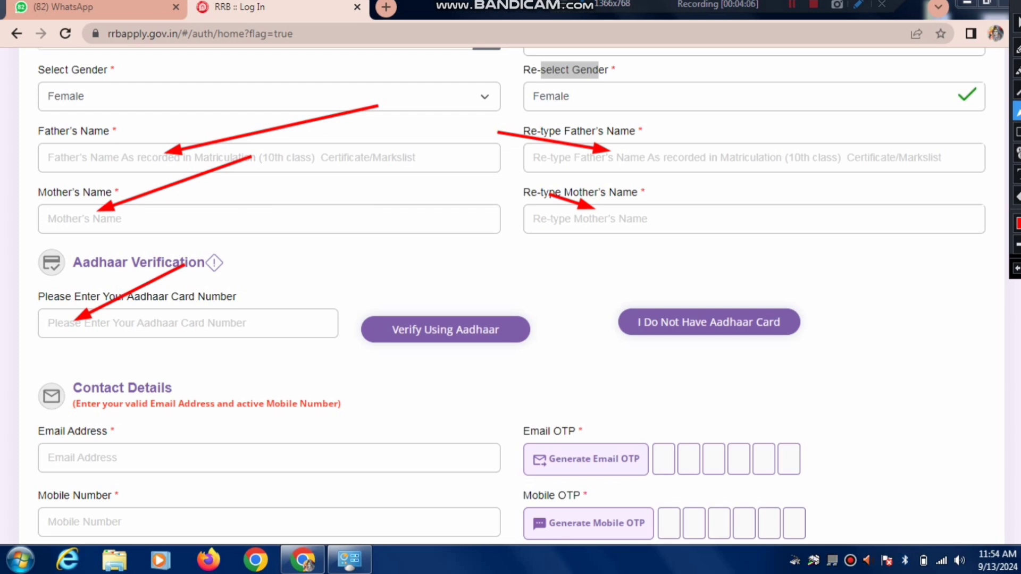
mouse_move(601, 245)
mouse_down()
mouse_move(642, 284)
mouse_move(709, 305)
mouse_up()
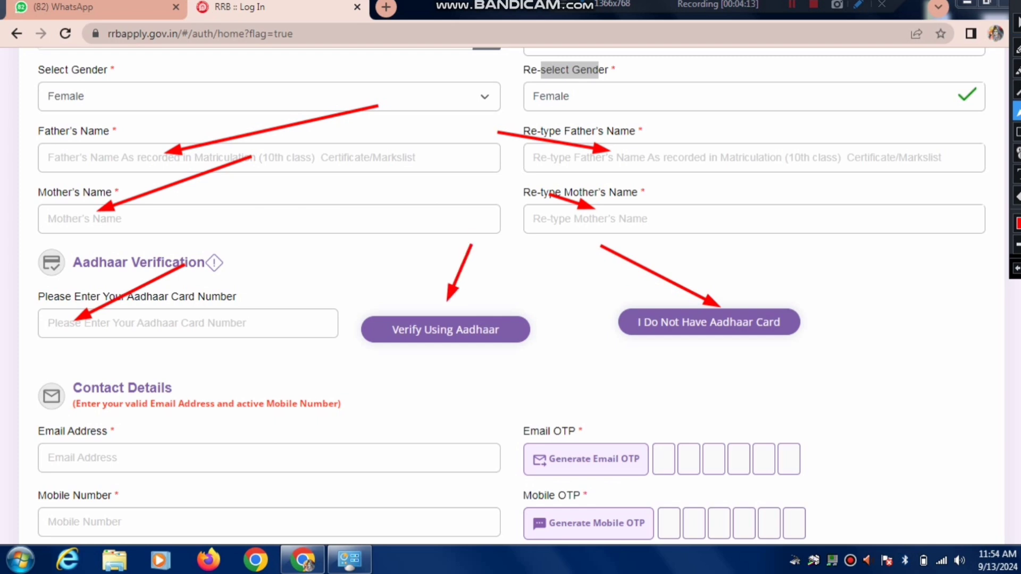
drag(472, 244, 694, 307)
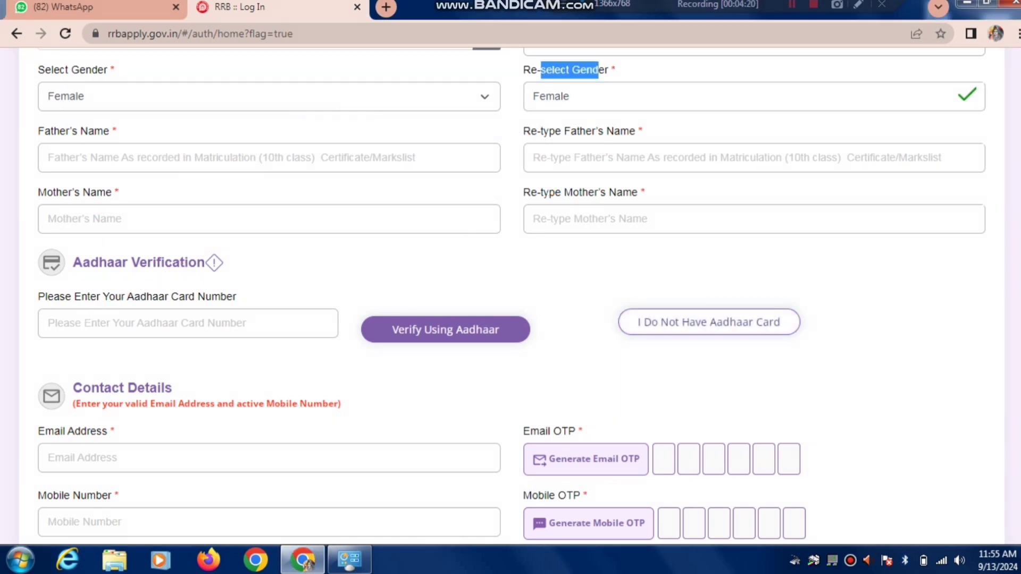
click(708, 322)
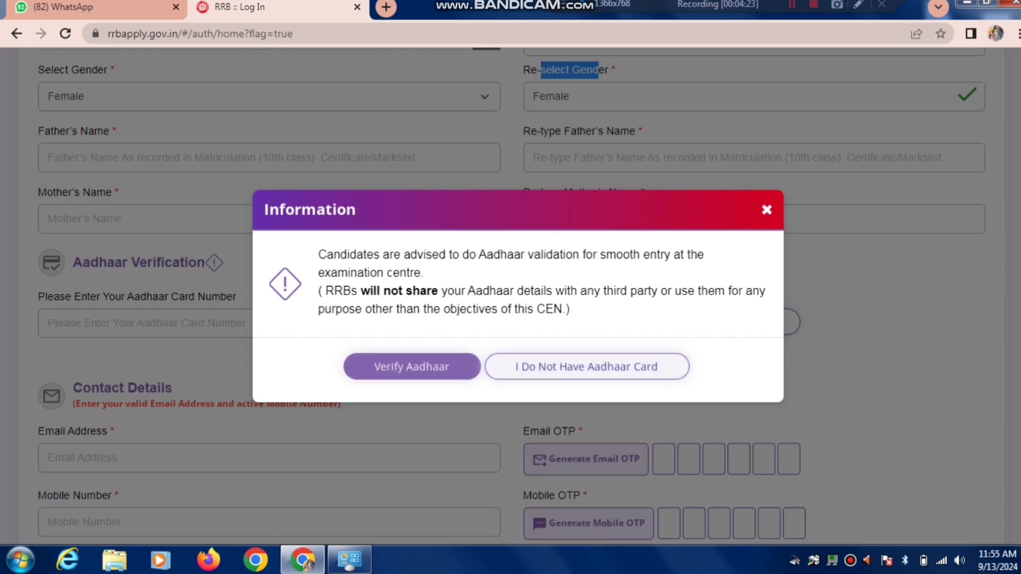
click(587, 367)
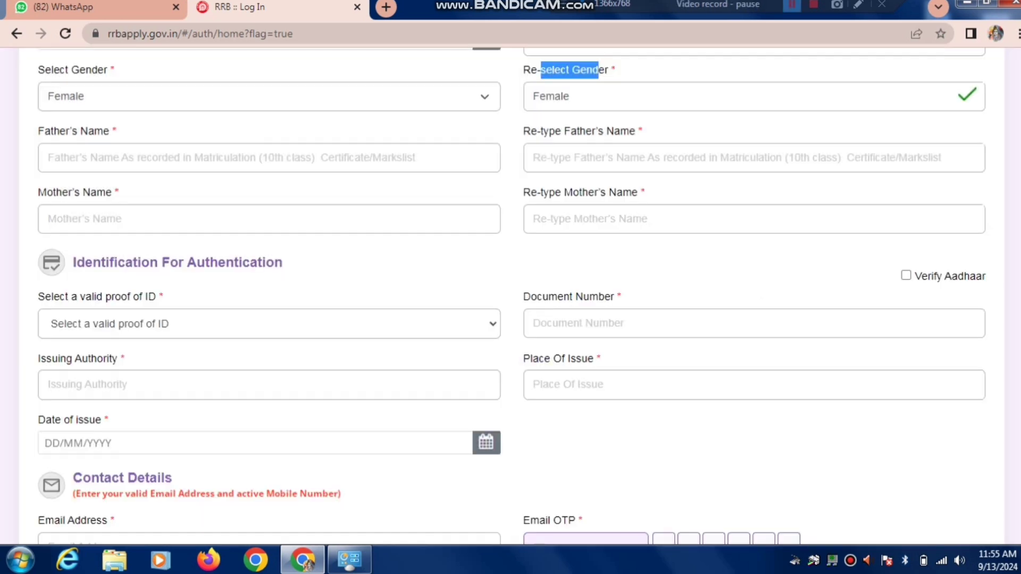
click(792, 4)
drag(60, 296, 159, 296)
click(269, 324)
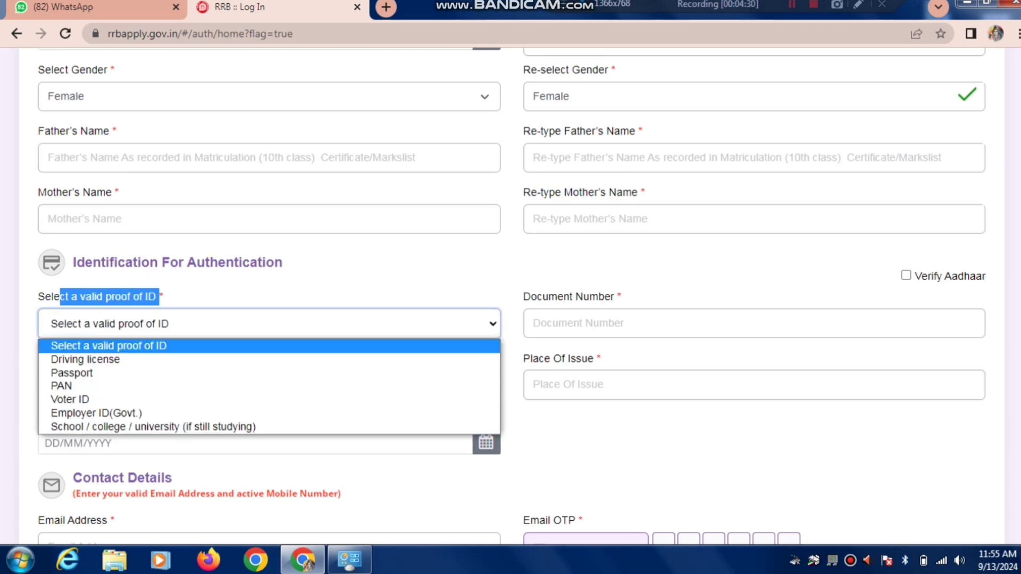
key(Down)
key(Down)
key(Down)
key(Up)
key(Down)
key(Down)
key(Down)
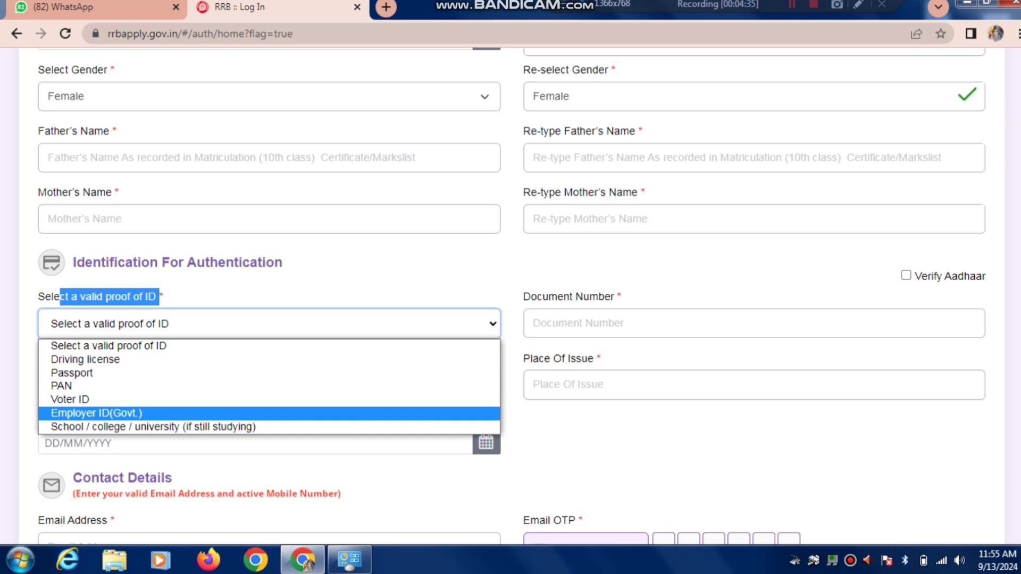
click(372, 273)
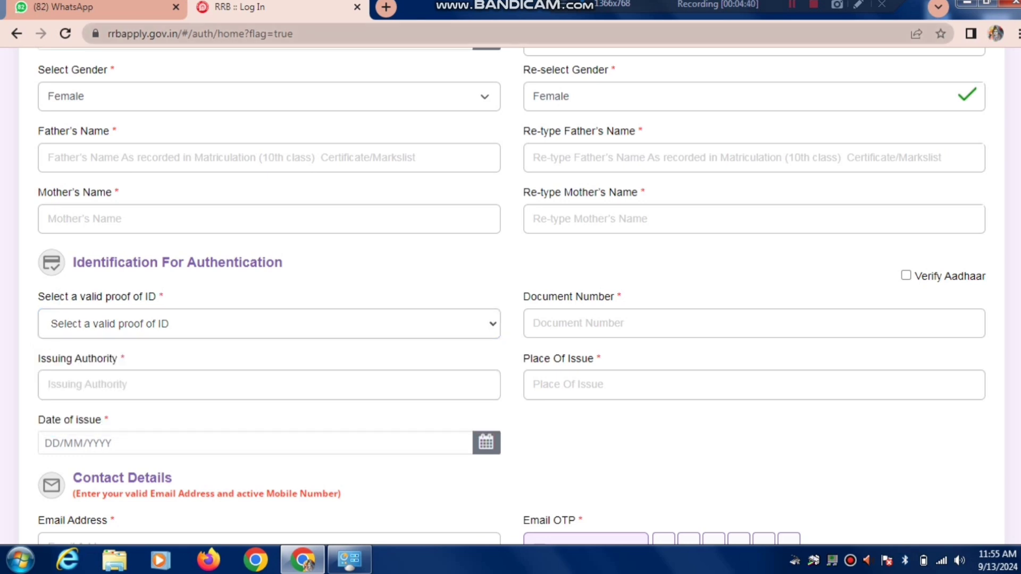
click(791, 4)
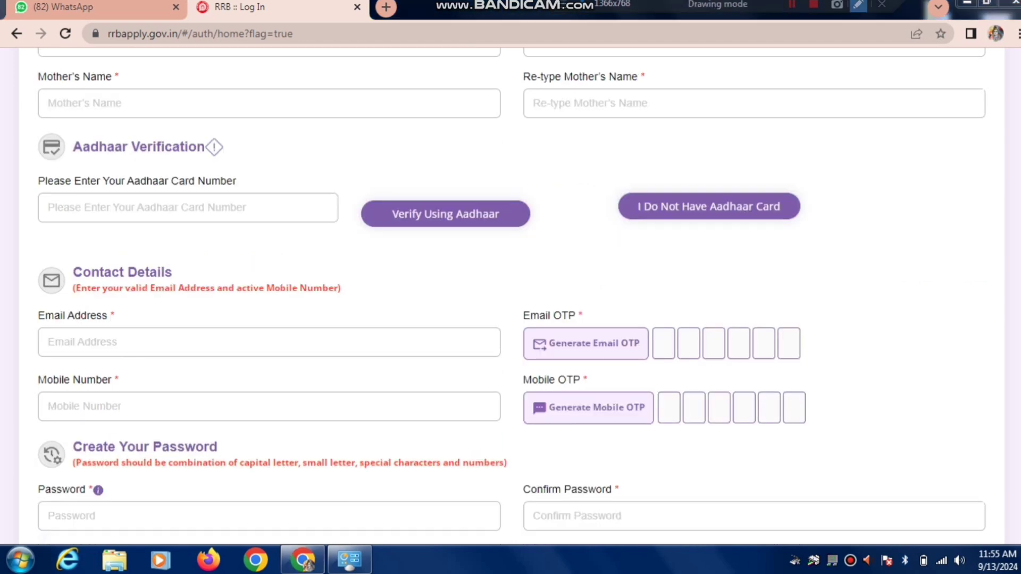
Step: Run Verify Using Aadhaar on the entered Aadhaar Card Number to open the comparison dialog
click(858, 4)
mouse_move(351, 146)
mouse_down()
mouse_move(167, 201)
mouse_move(442, 204)
mouse_up()
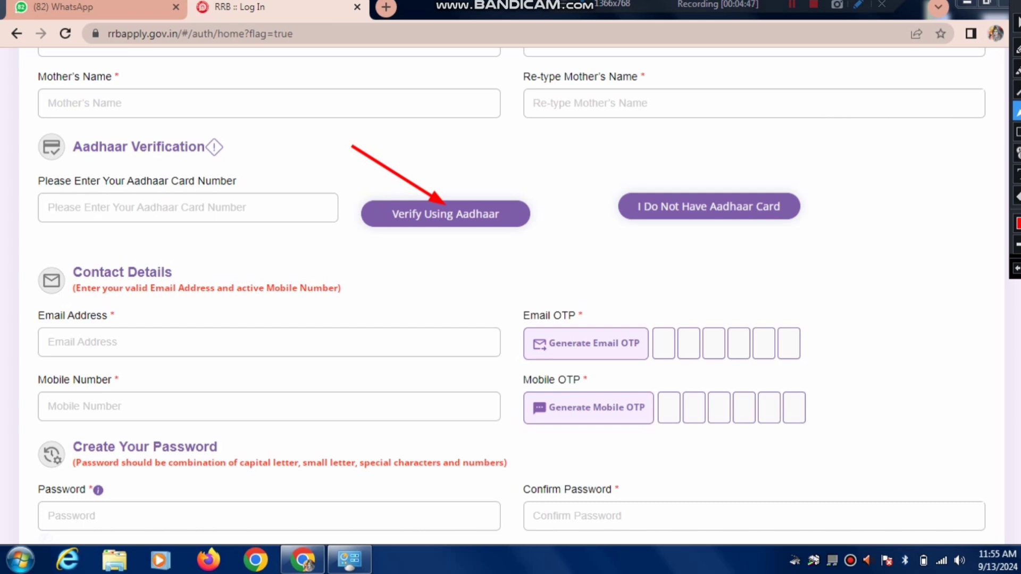
key(Escape)
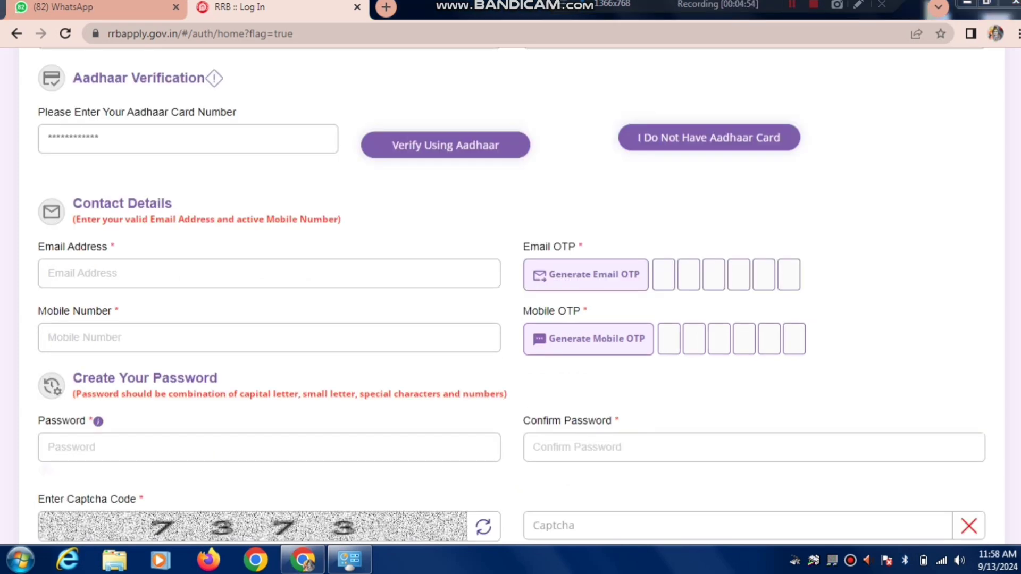
click(858, 4)
drag(530, 61, 455, 137)
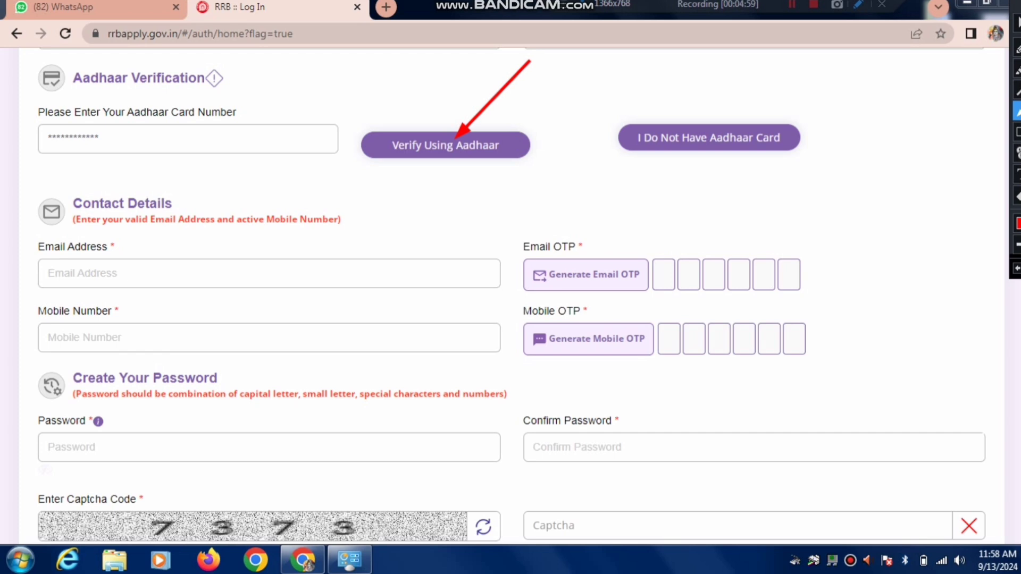
key(Escape)
click(452, 144)
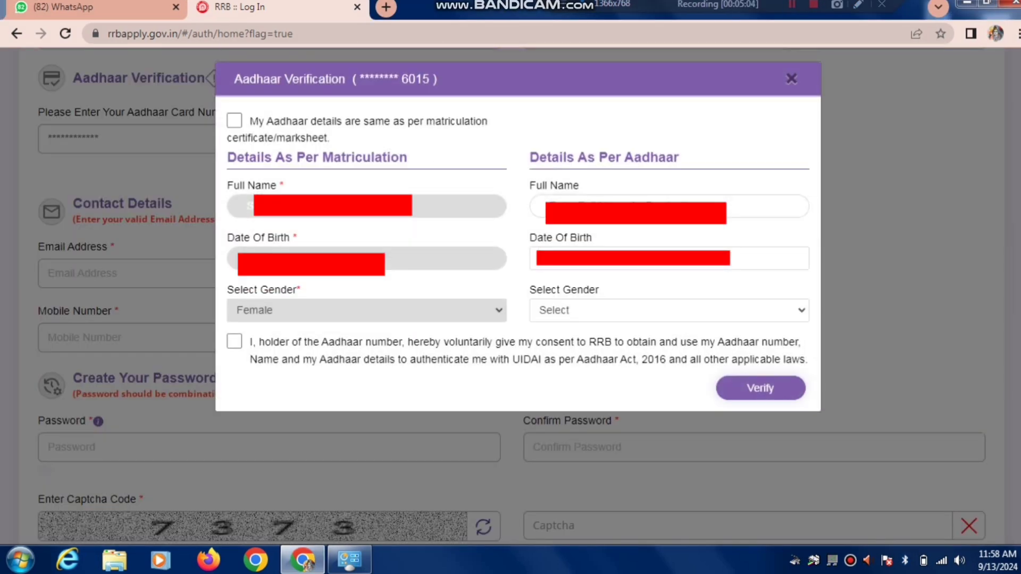
Step: Confirm Aadhaar details match the matriculation certificate, give authentication consent, and verify
click(858, 5)
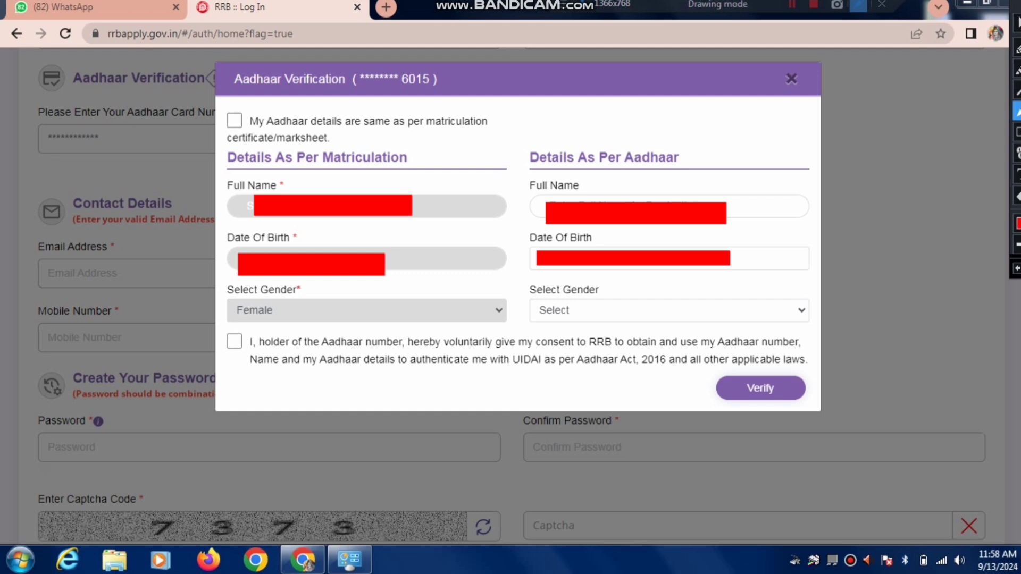
drag(389, 90, 245, 116)
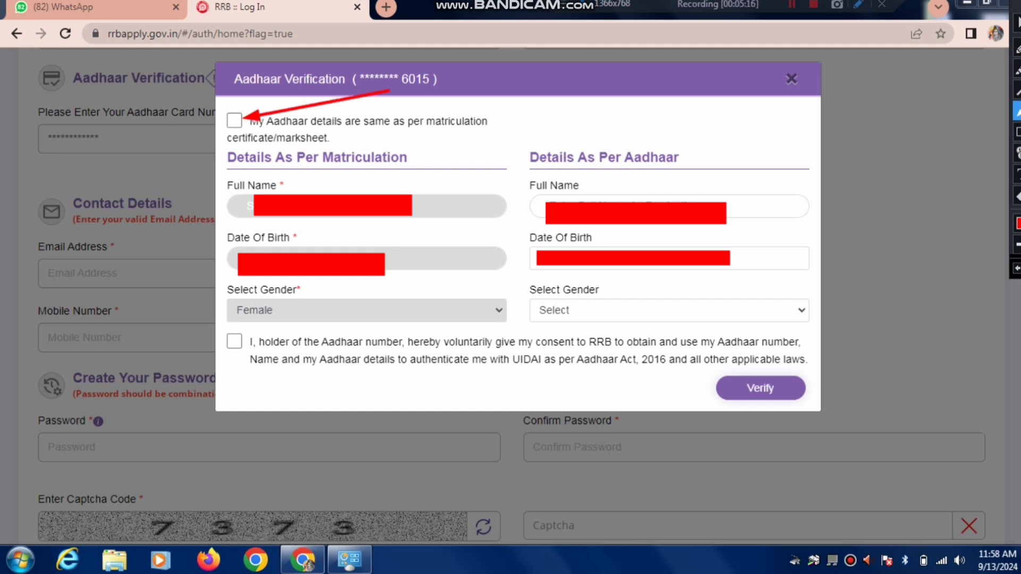
key(Escape)
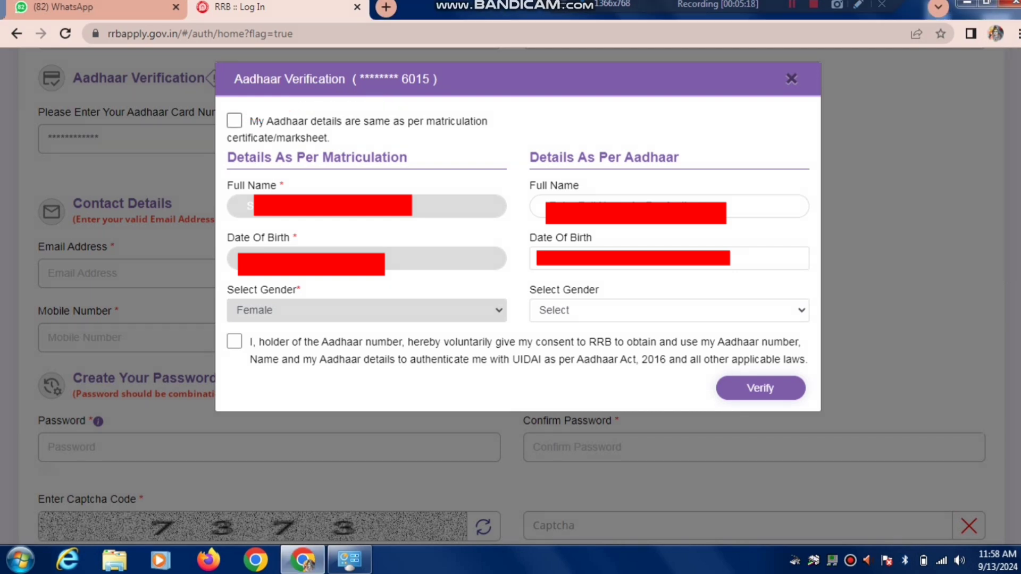
click(235, 120)
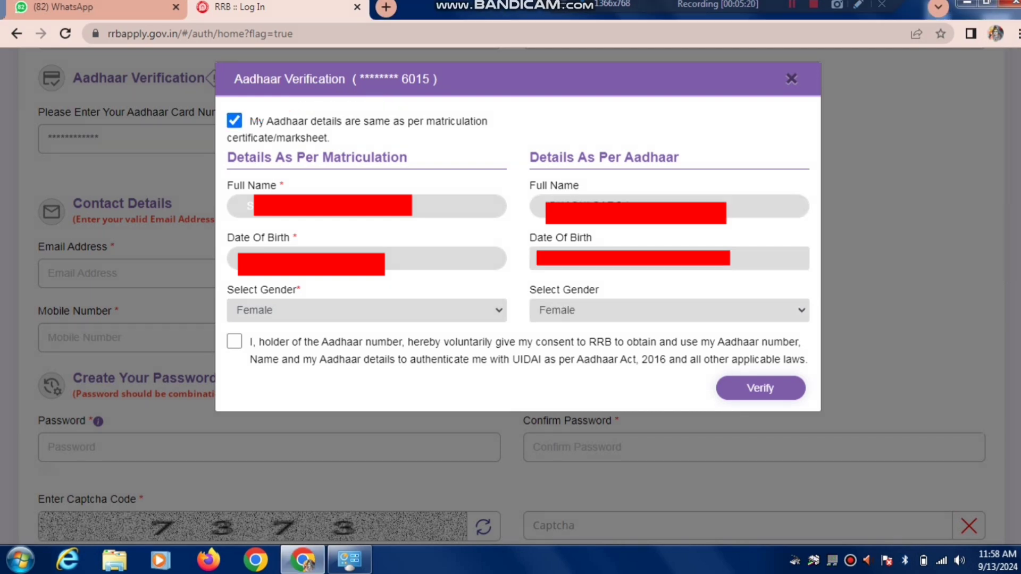
click(859, 4)
mouse_move(644, 160)
mouse_down()
mouse_move(641, 178)
mouse_move(503, 229)
mouse_move(371, 214)
mouse_move(484, 226)
mouse_move(242, 337)
mouse_up()
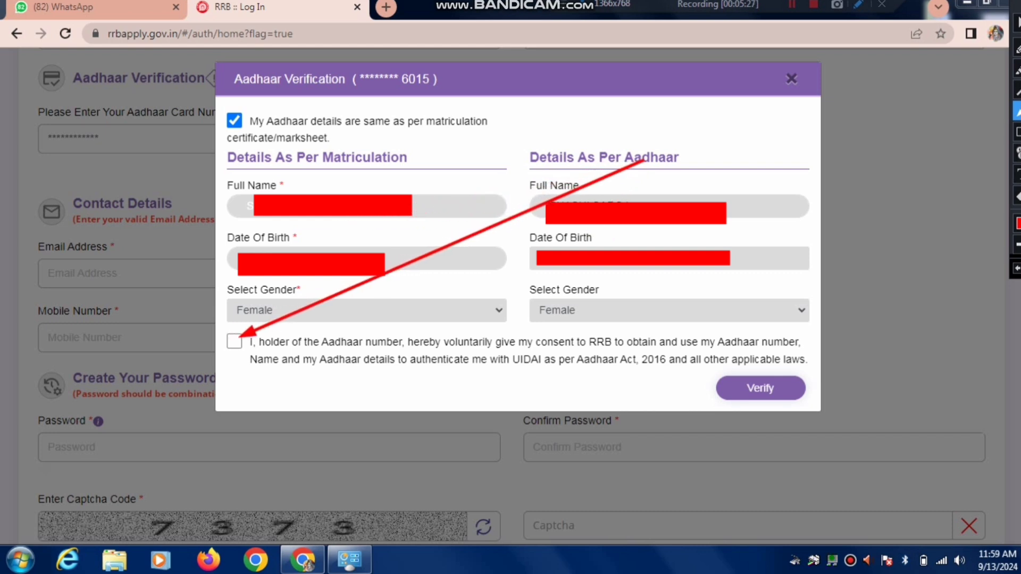
key(Escape)
click(234, 341)
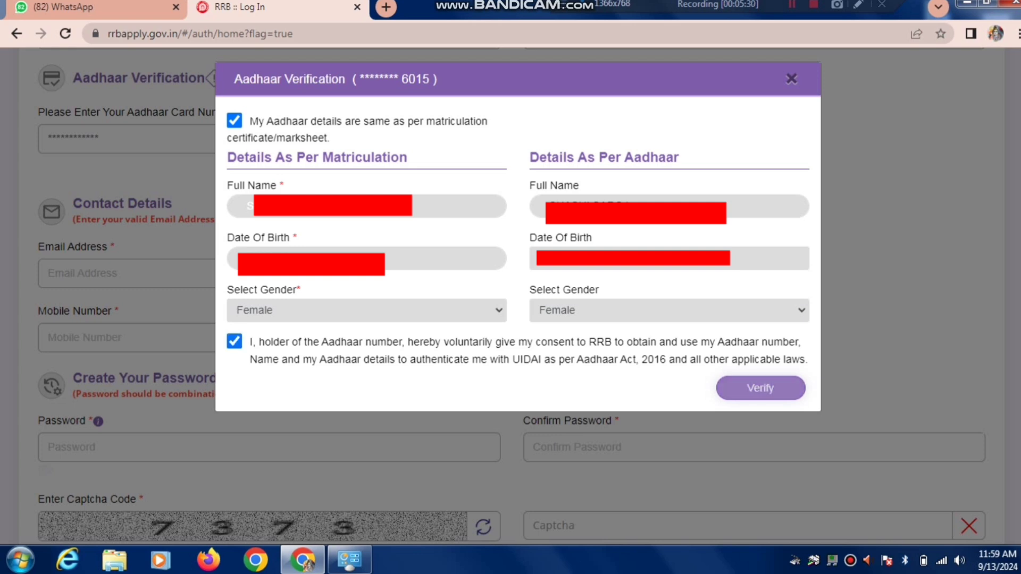
click(761, 388)
click(859, 4)
drag(763, 217, 760, 373)
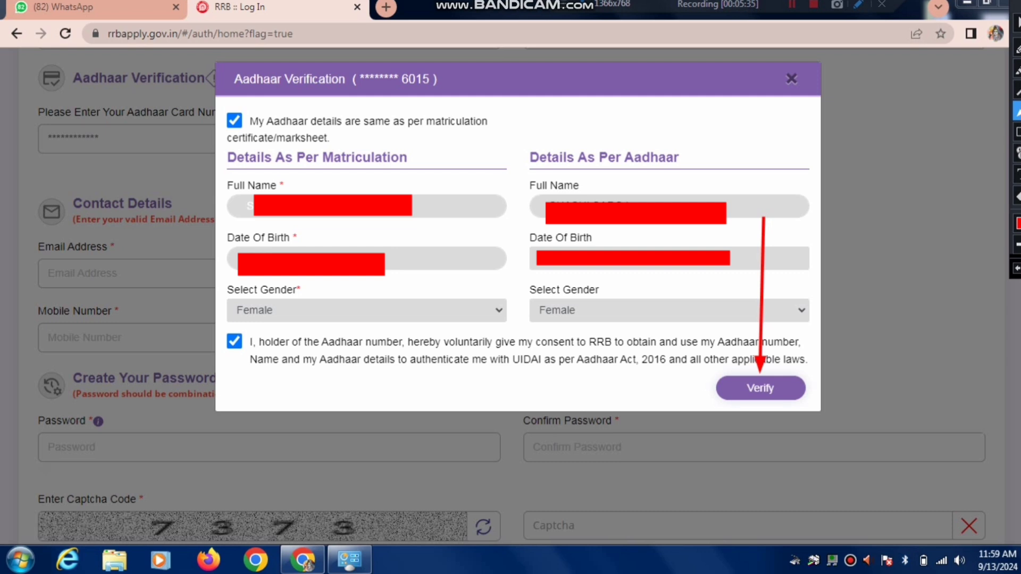
key(Escape)
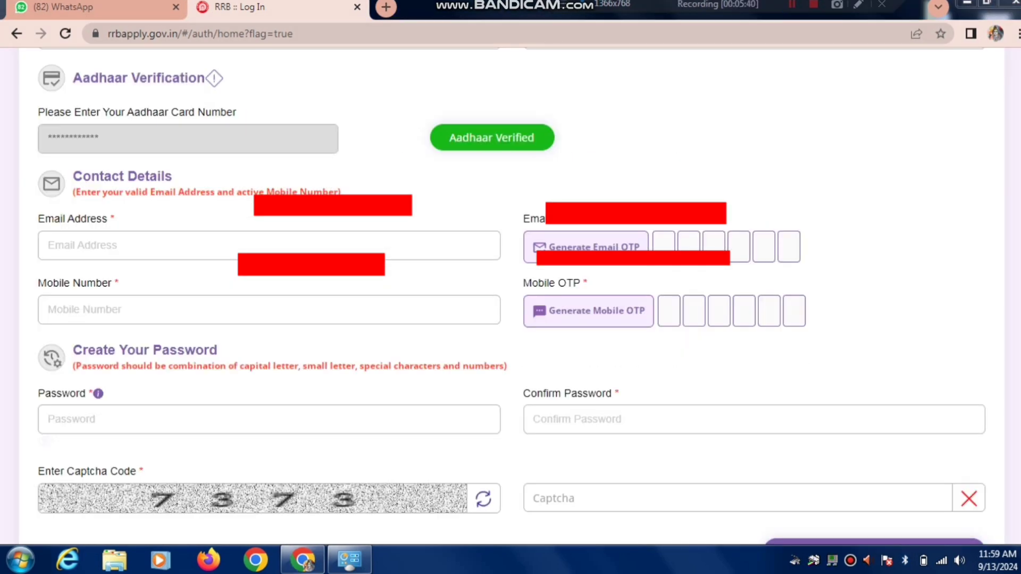
click(858, 4)
mouse_move(742, 49)
mouse_down()
mouse_move(790, 130)
mouse_move(537, 127)
mouse_up()
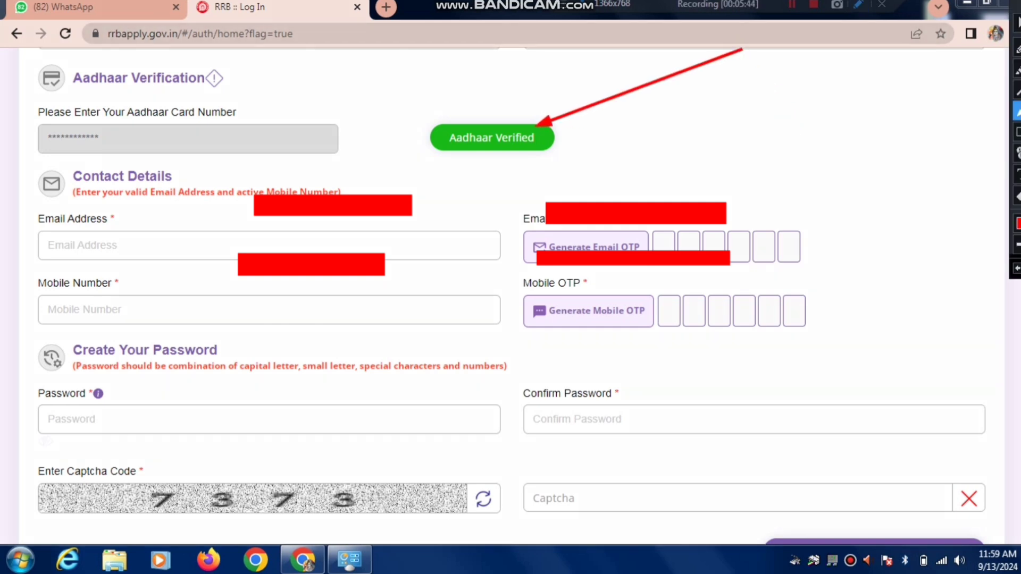
mouse_move(113, 179)
mouse_down()
mouse_move(57, 235)
mouse_move(156, 248)
mouse_move(570, 233)
mouse_up()
drag(144, 275, 192, 299)
drag(452, 273, 572, 302)
drag(121, 235, 451, 245)
drag(140, 304, 501, 301)
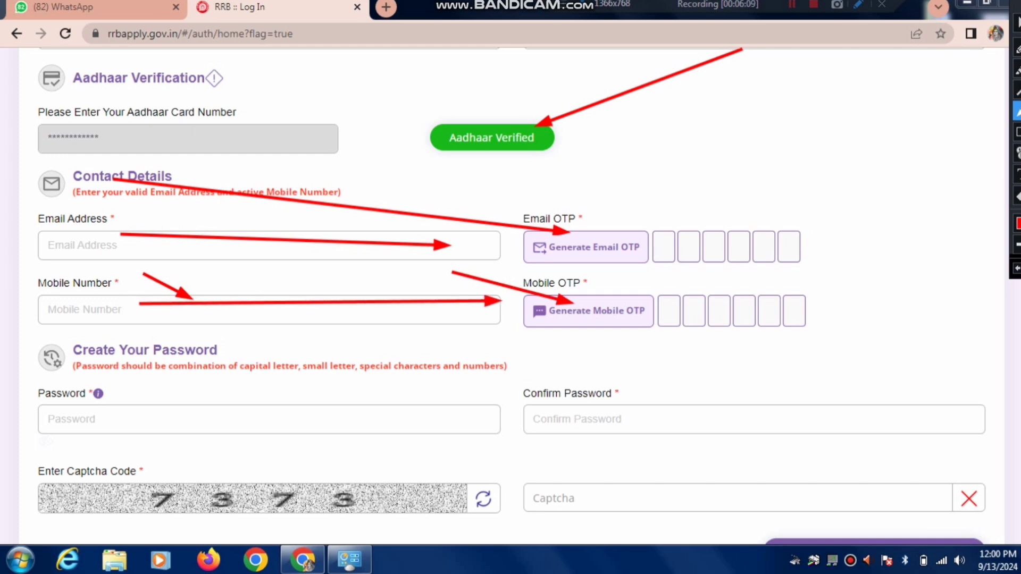
drag(56, 207, 122, 242)
drag(266, 193, 535, 223)
drag(131, 292, 391, 289)
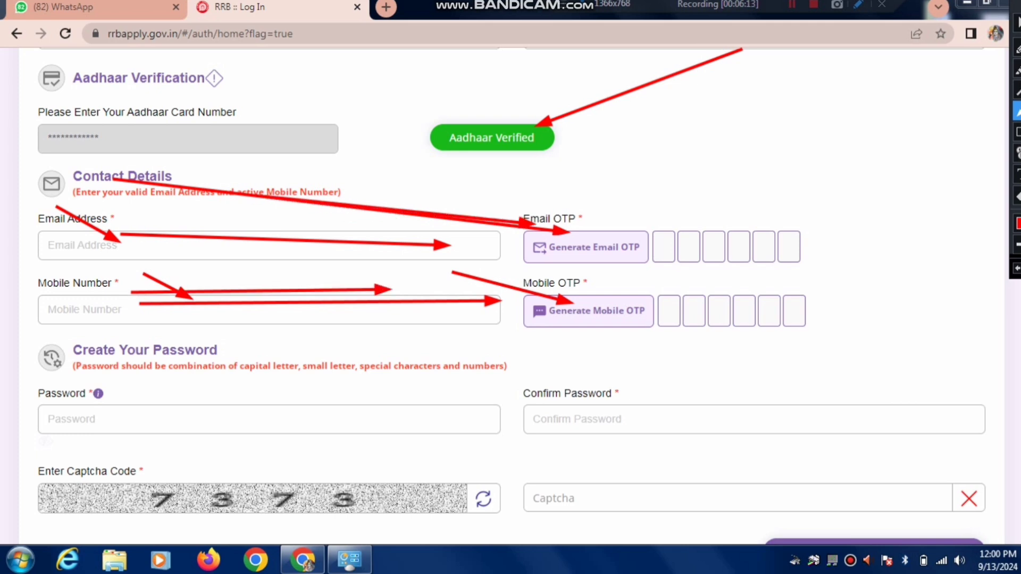
key(Escape)
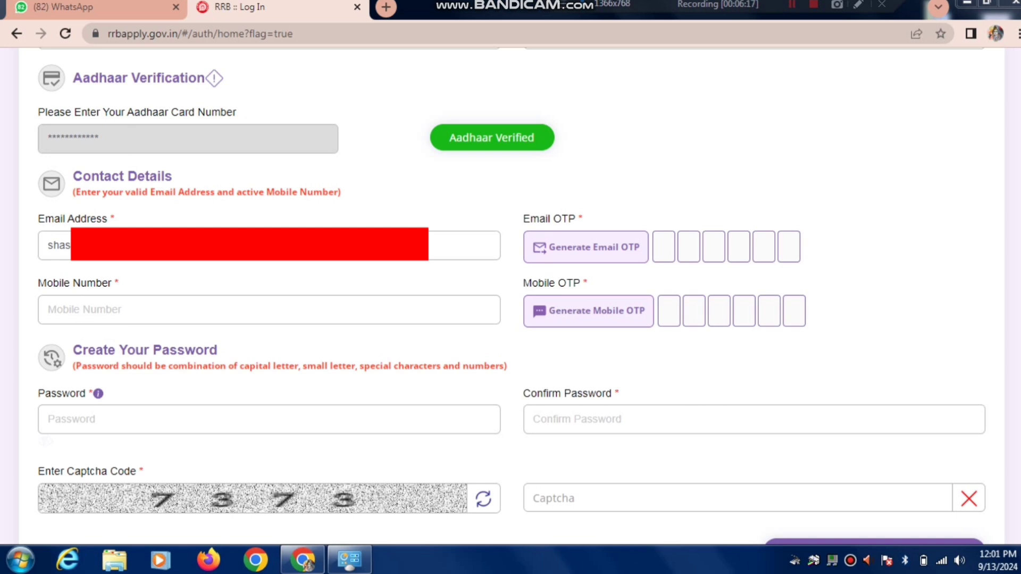
Step: Generate the e-mail OTP and enter the six-digit code received
click(586, 247)
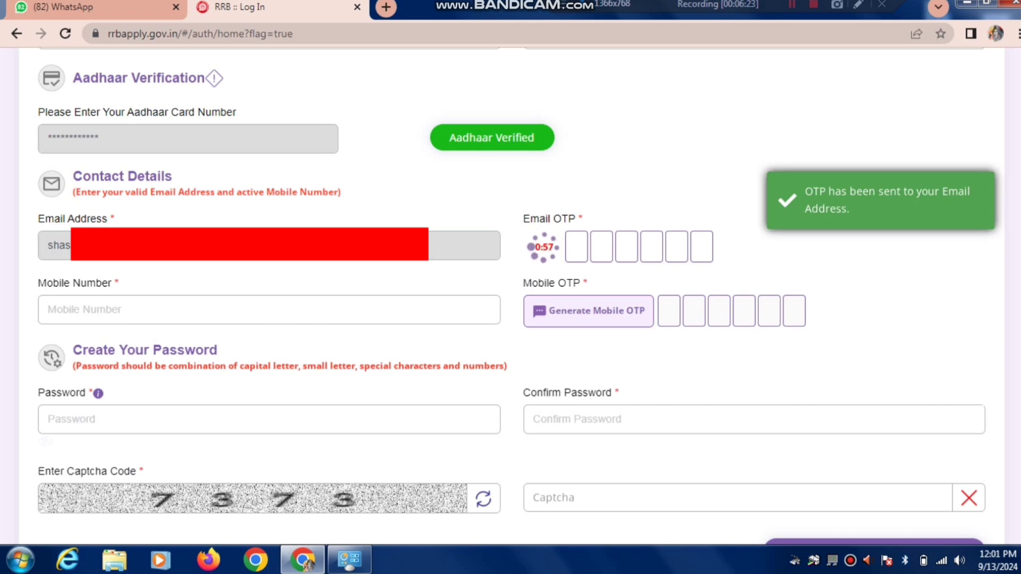
click(577, 246)
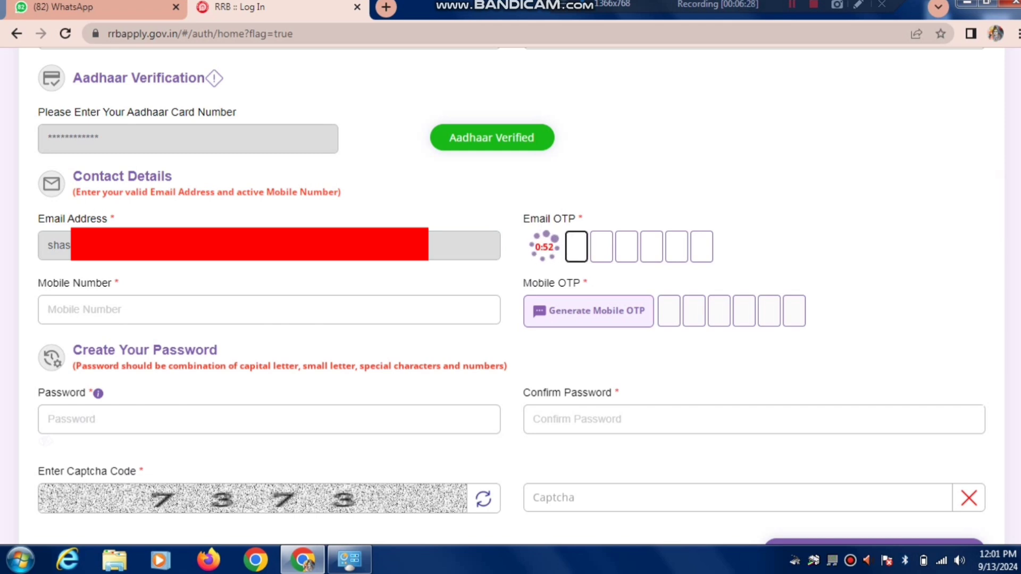
click(792, 4)
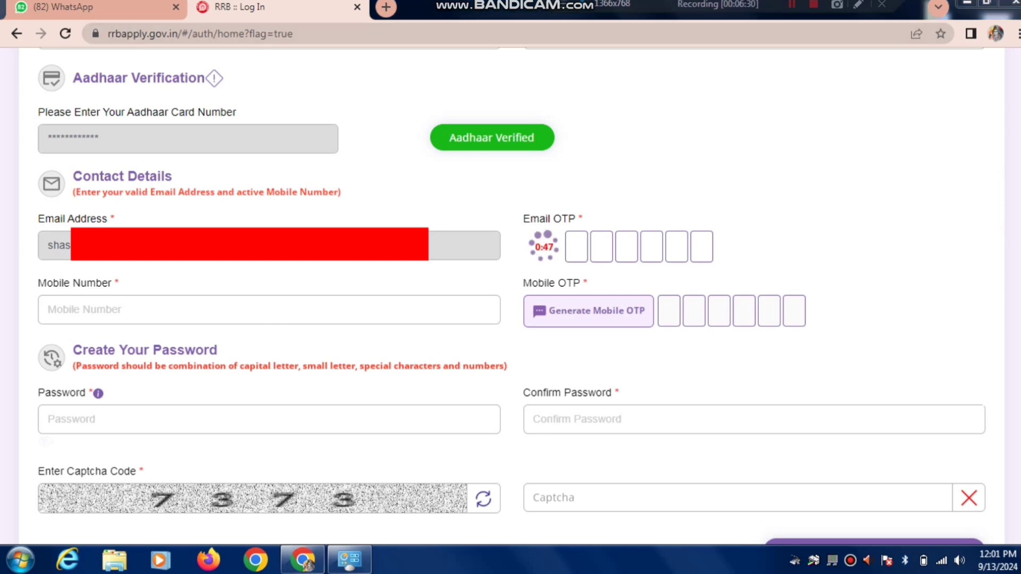
click(576, 247)
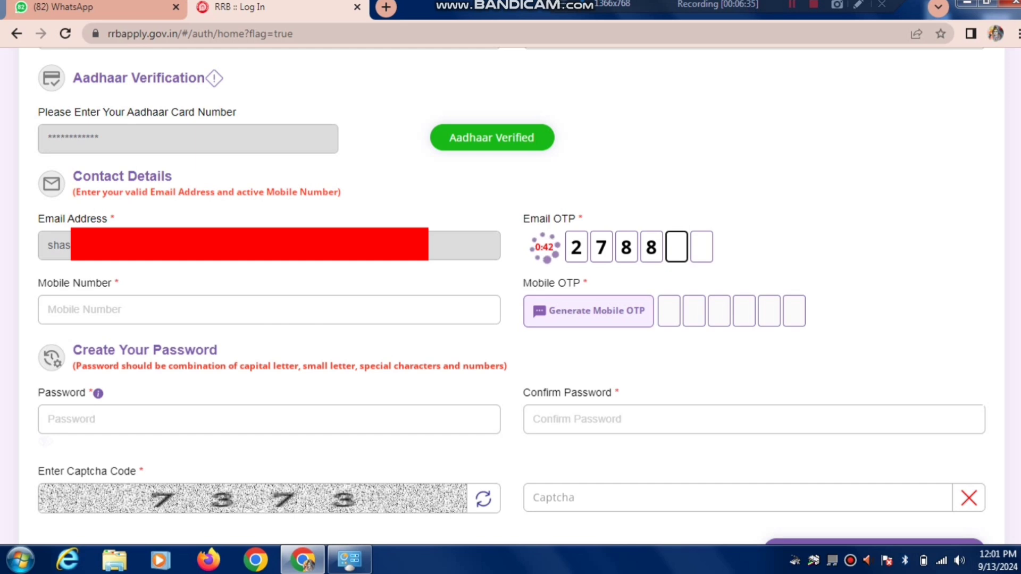
Step: Enter the mobile number, generate the mobile OTP and fill in its six-digit code
click(269, 310)
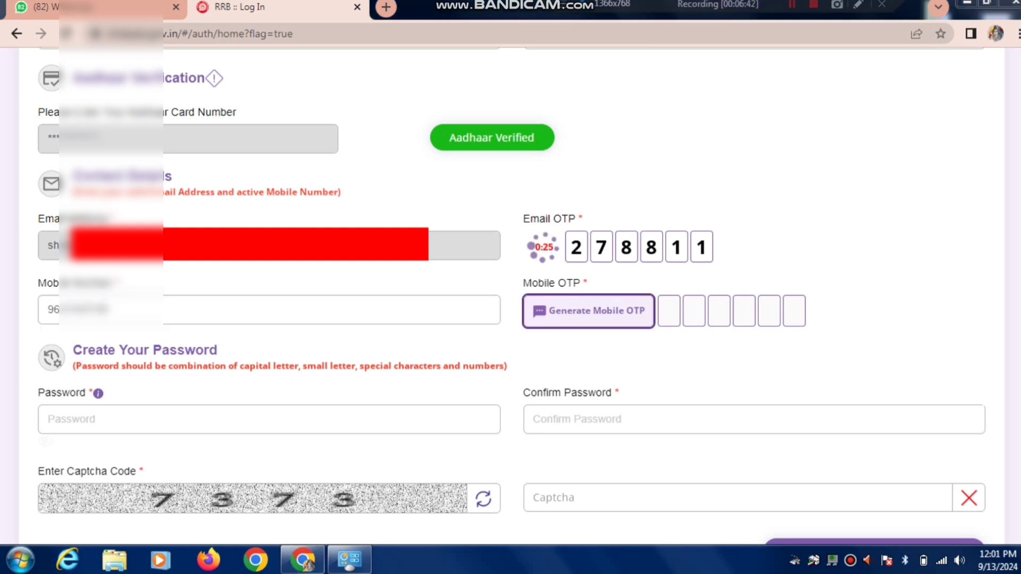
click(588, 311)
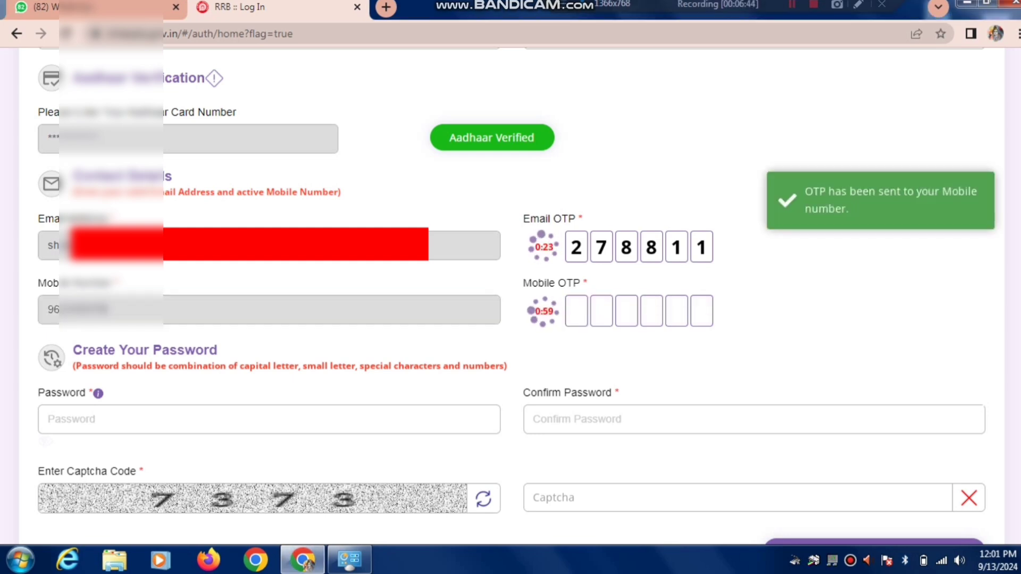
click(576, 311)
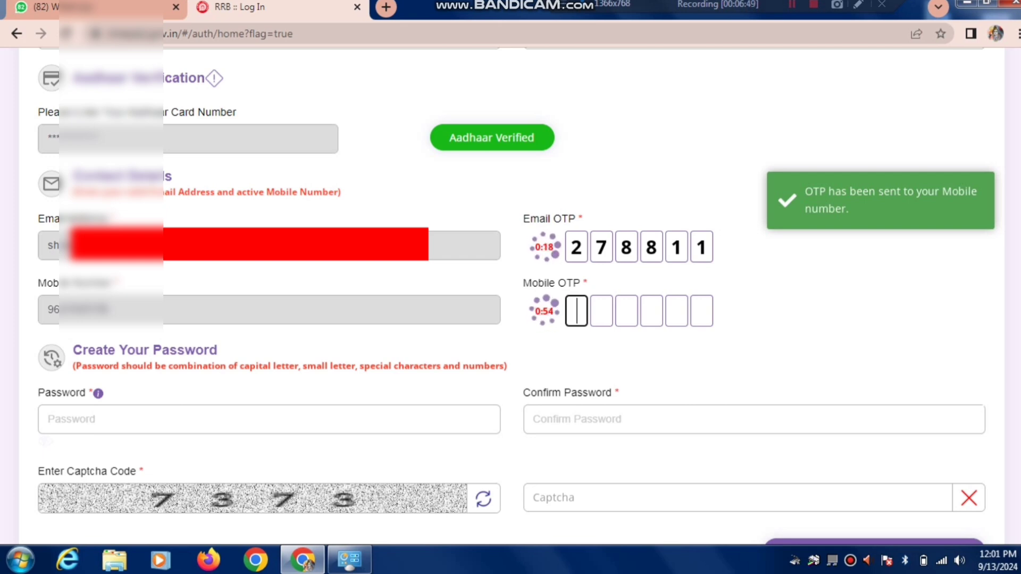
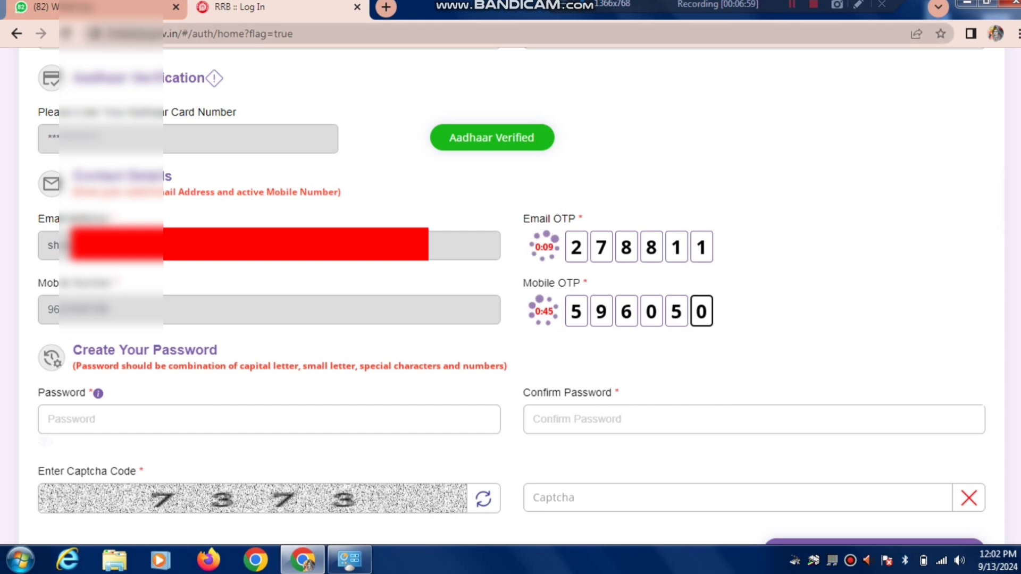
click(858, 5)
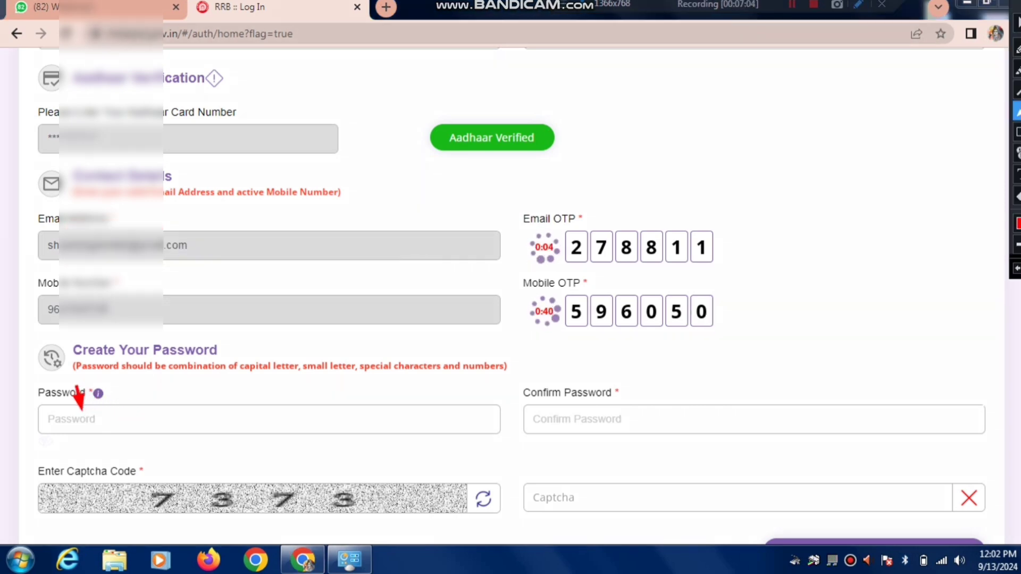
click(858, 5)
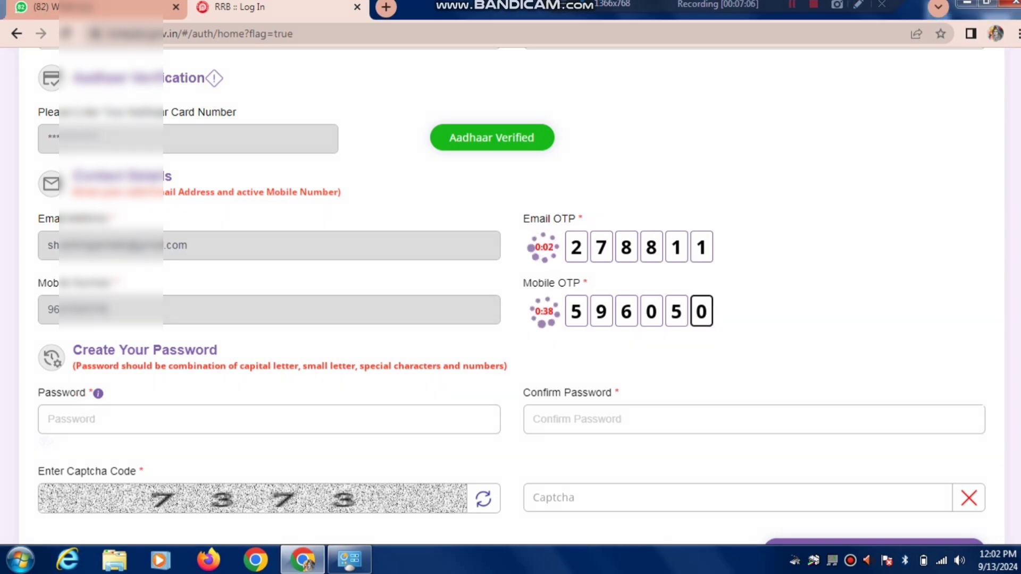
Step: Write the chosen password in a new Notepad note, close it without saving, and select Password
key(ctrl+alt+n)
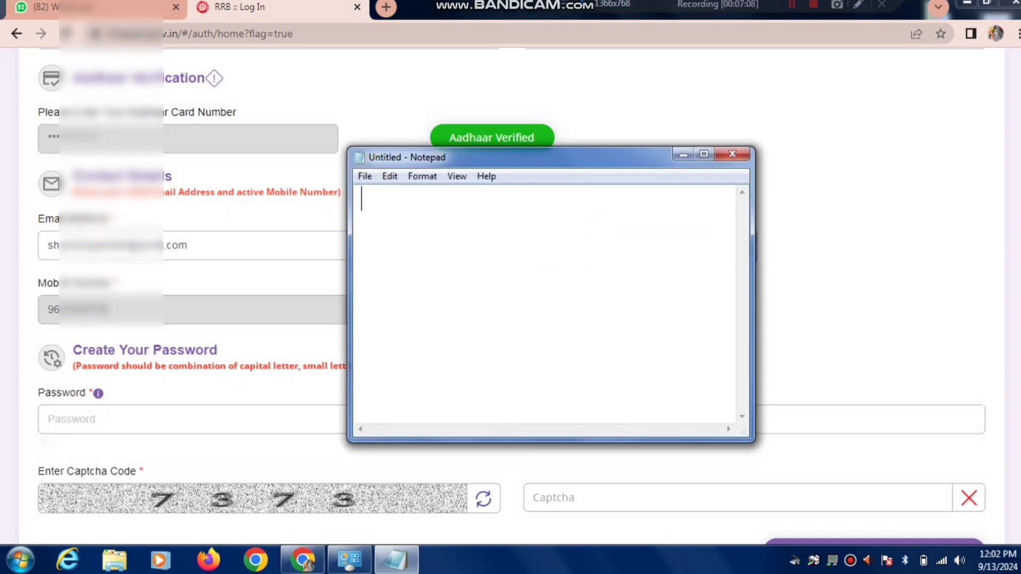
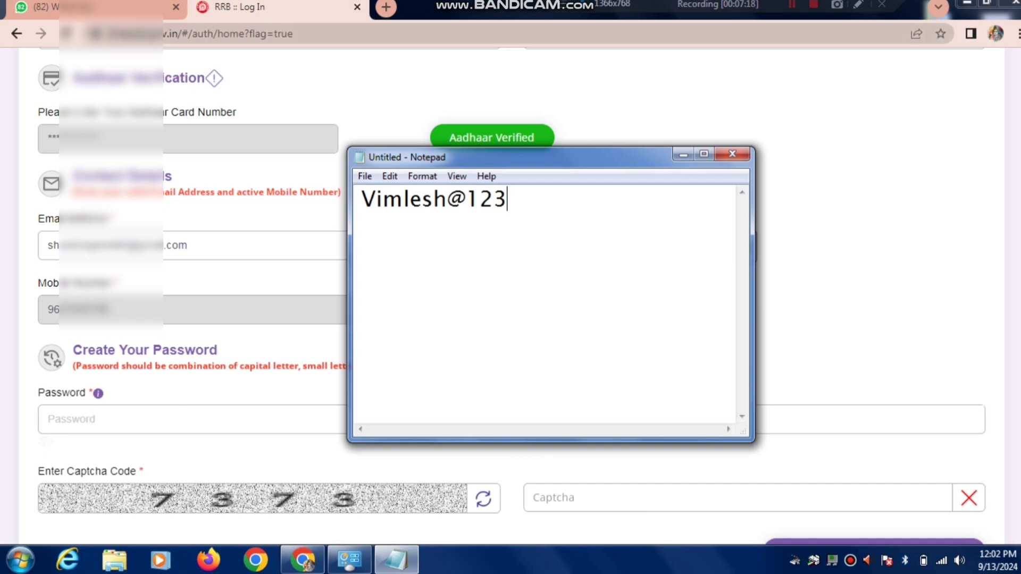
click(858, 4)
mouse_move(478, 345)
mouse_down()
mouse_move(403, 240)
mouse_move(482, 221)
mouse_move(451, 231)
mouse_up()
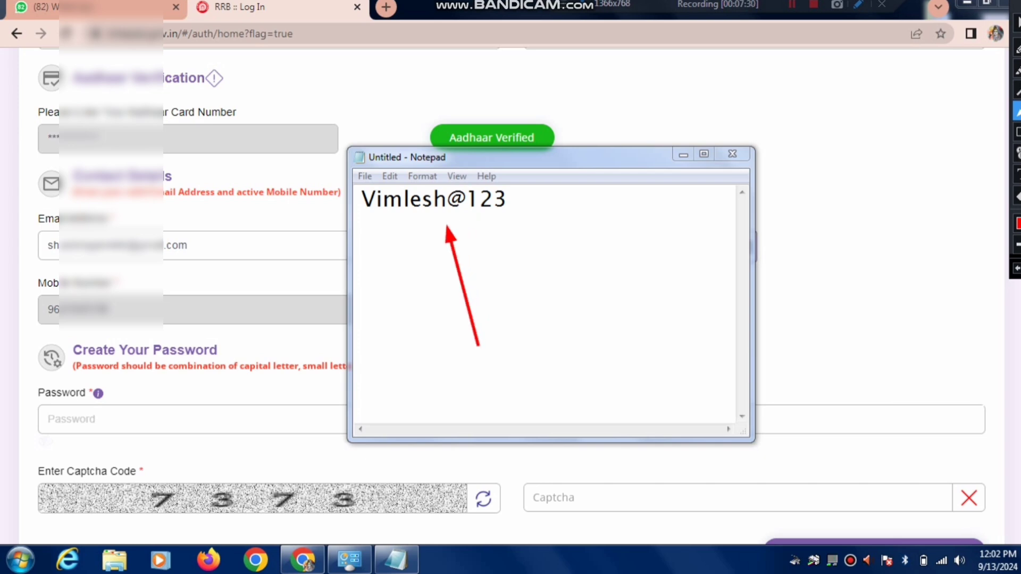
drag(599, 223, 518, 218)
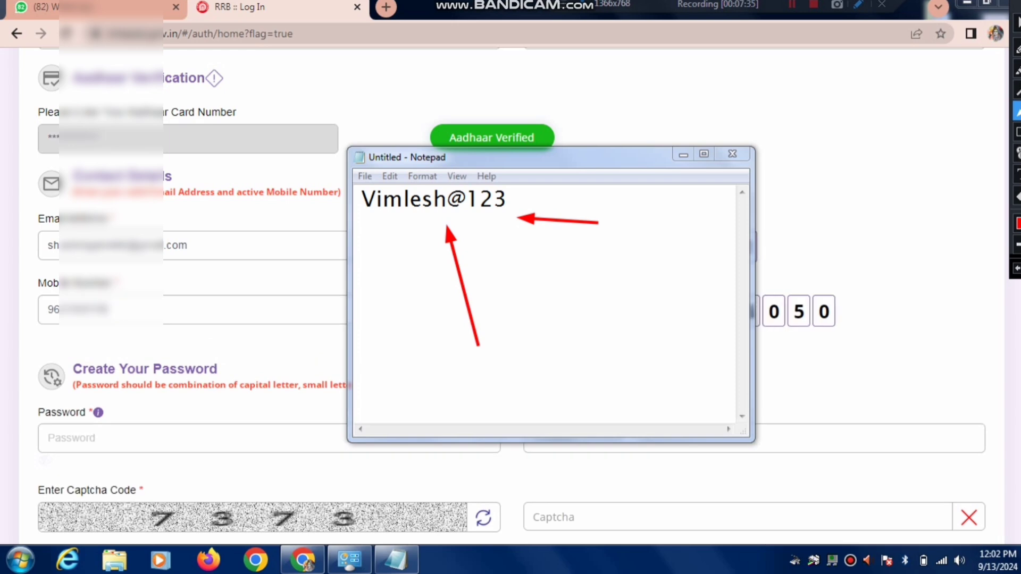
click(732, 154)
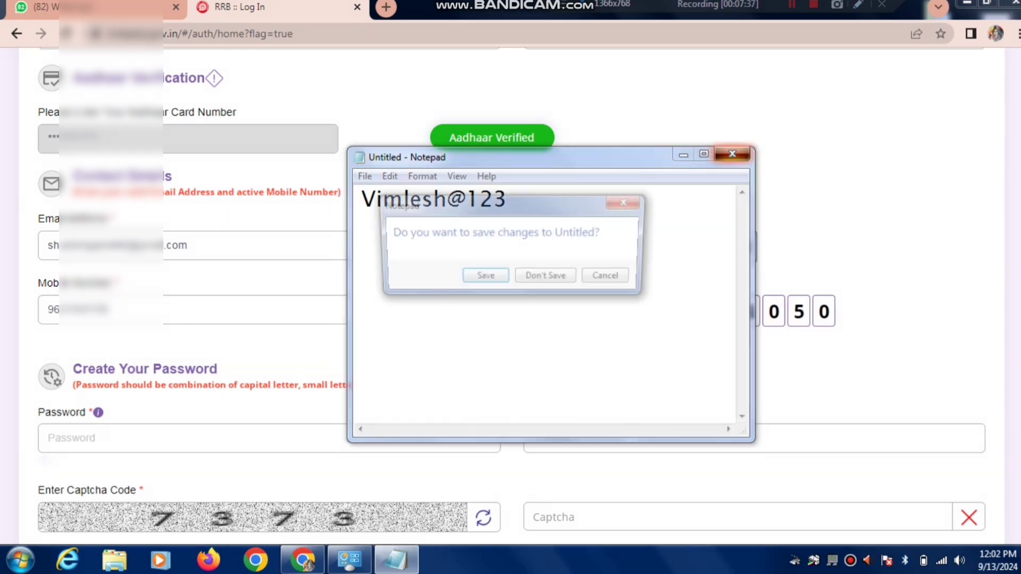
click(547, 279)
click(237, 438)
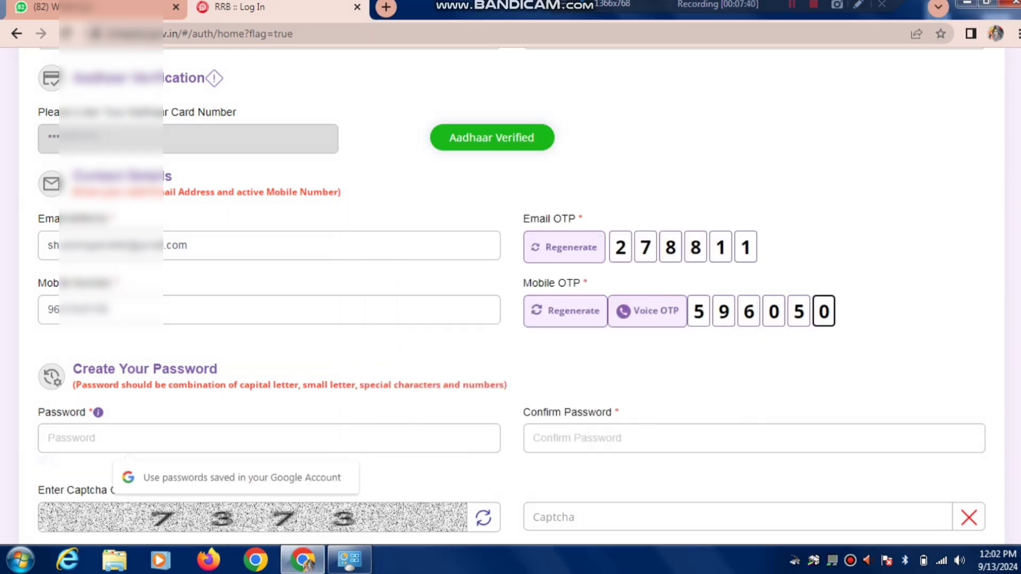
Step: Enter the account password in both Password and Confirm Password
text(••••••••)
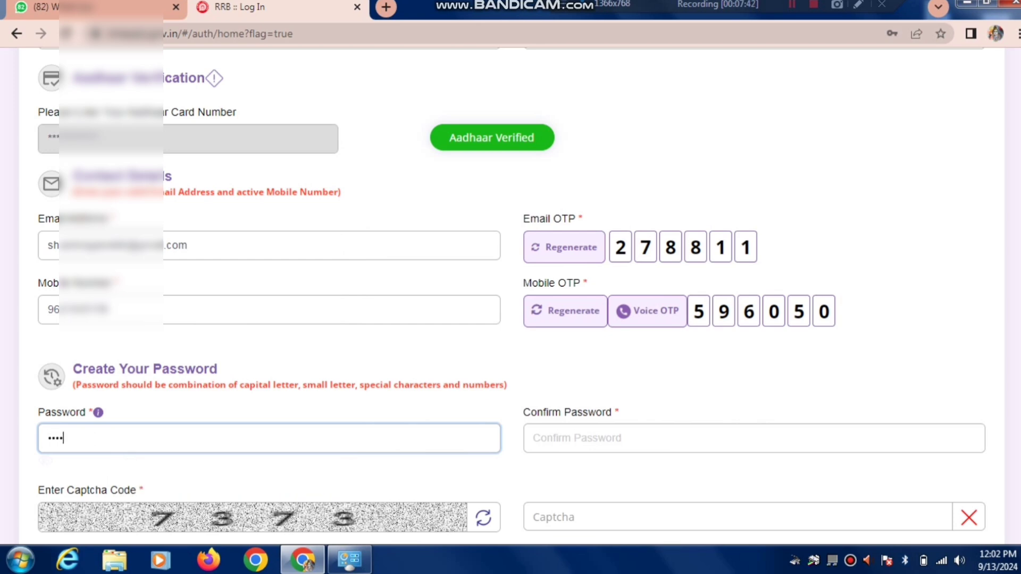
key(Tab)
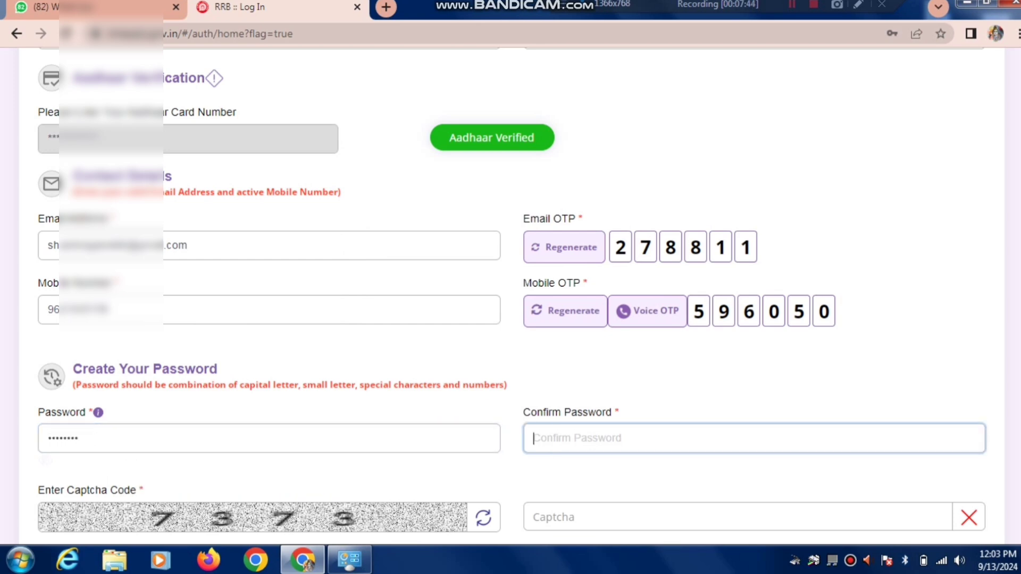
text(•••••••)
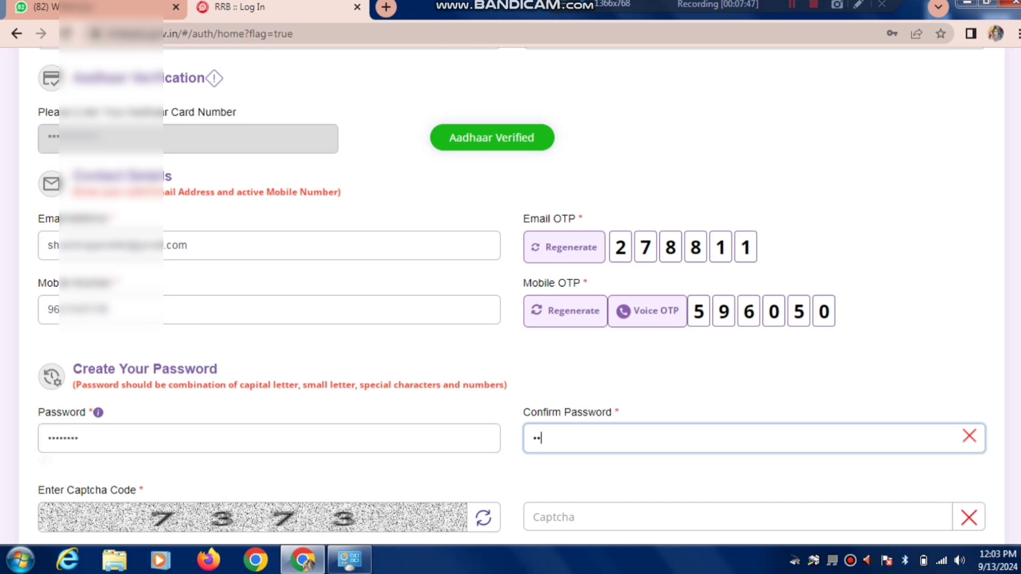
text(•)
click(858, 4)
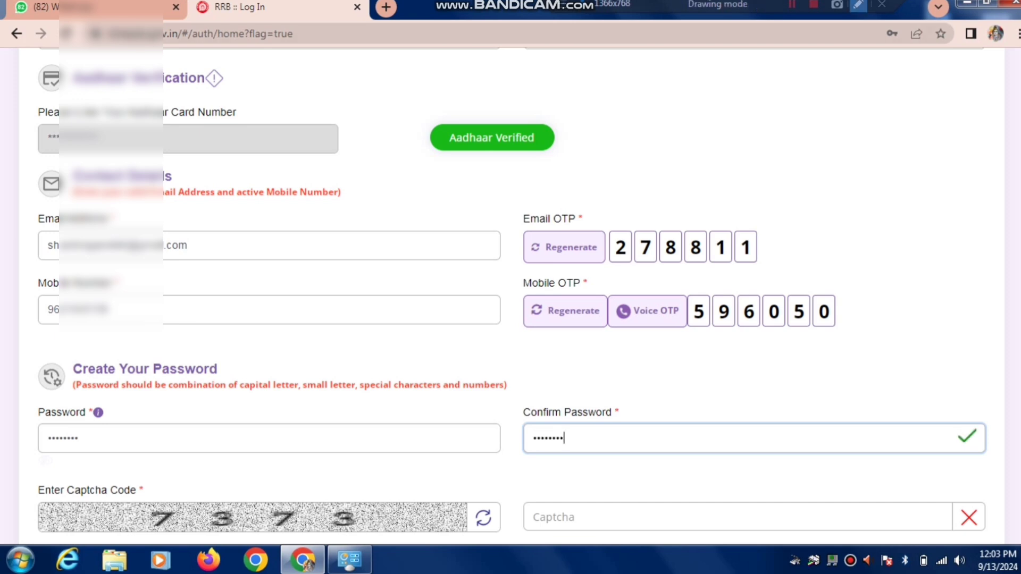
mouse_move(393, 402)
mouse_down()
mouse_move(570, 502)
mouse_move(902, 194)
mouse_up()
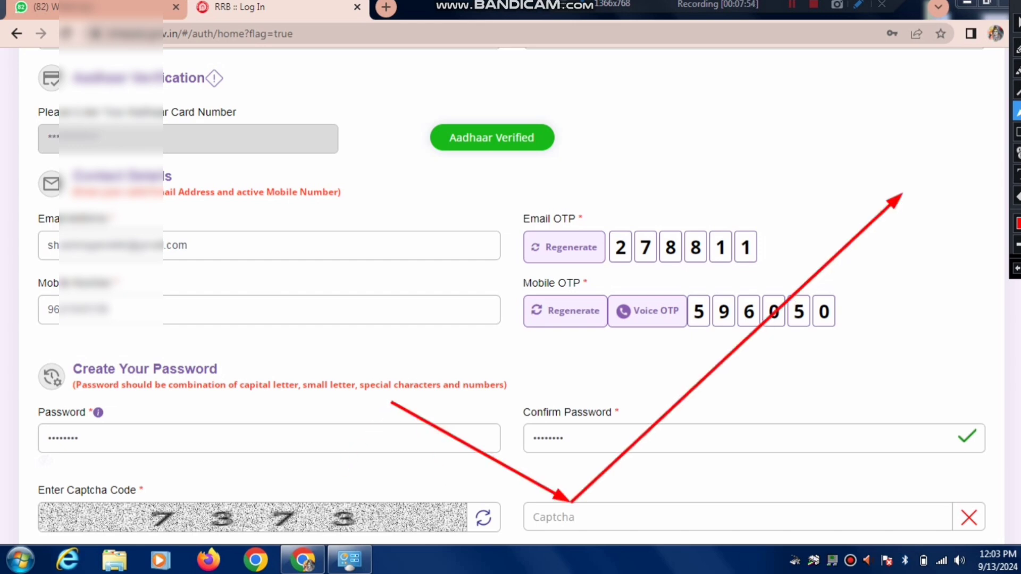
key(Escape)
Step: Enter captcha 7373 and open the Preview And Create An Account summary
click(585, 517)
text(7373)
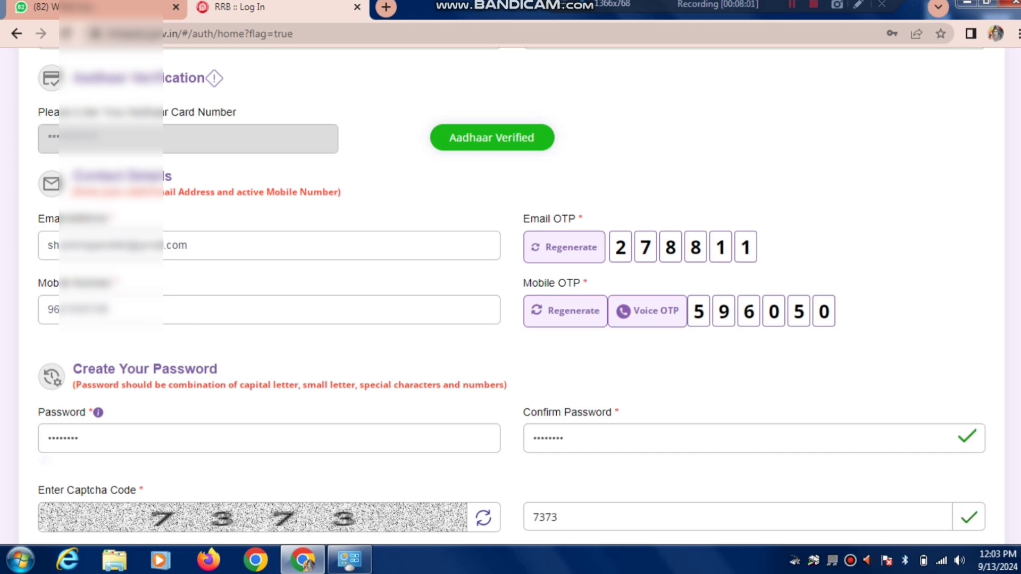
scroll(511, 266, down, 3)
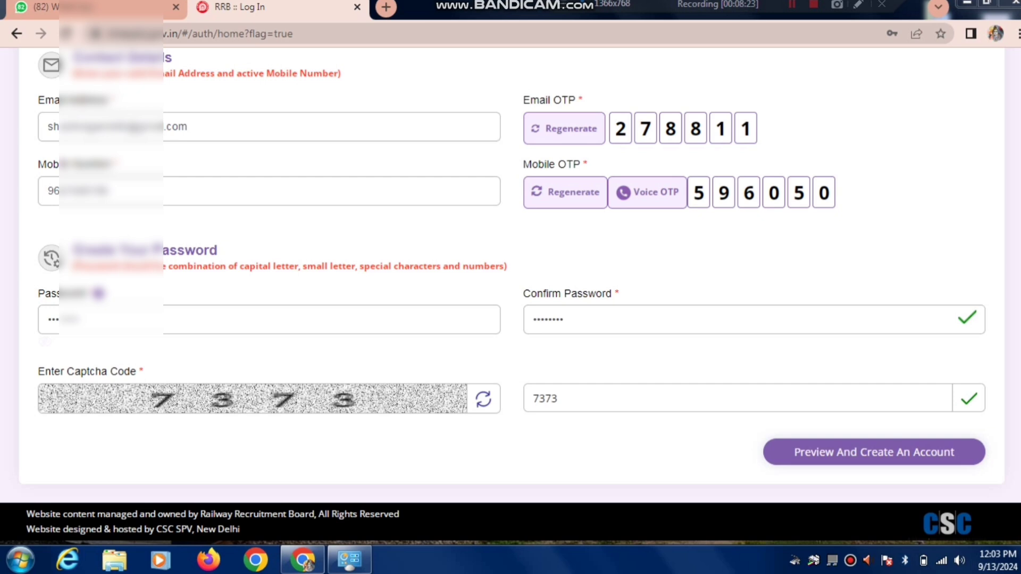
click(858, 4)
drag(691, 346, 846, 434)
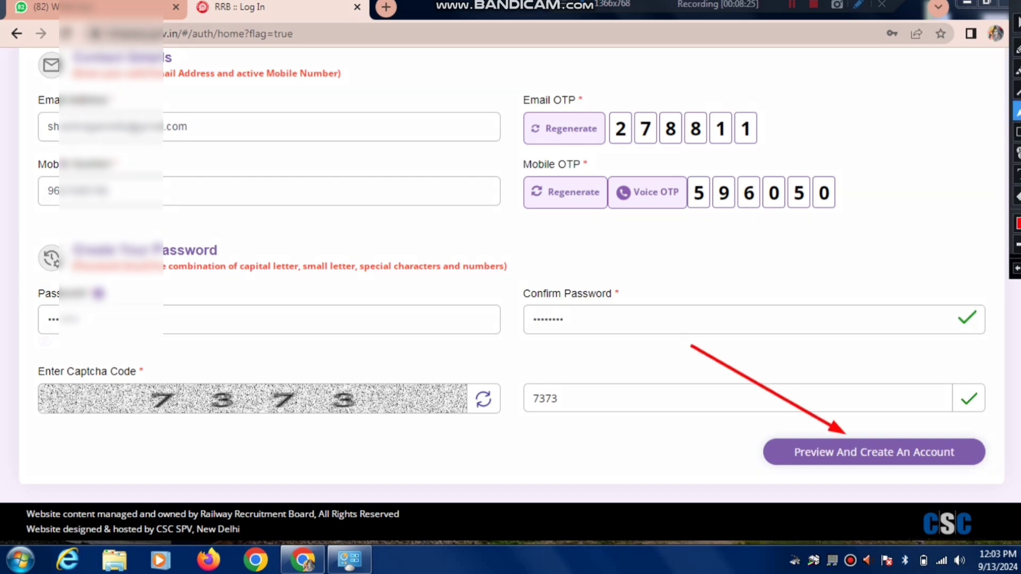
click(858, 4)
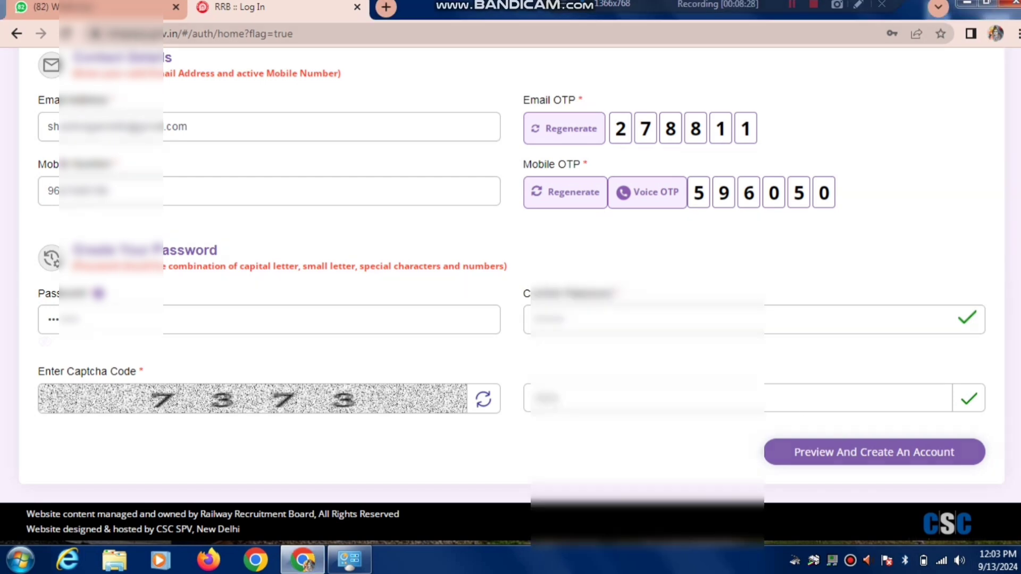
click(874, 452)
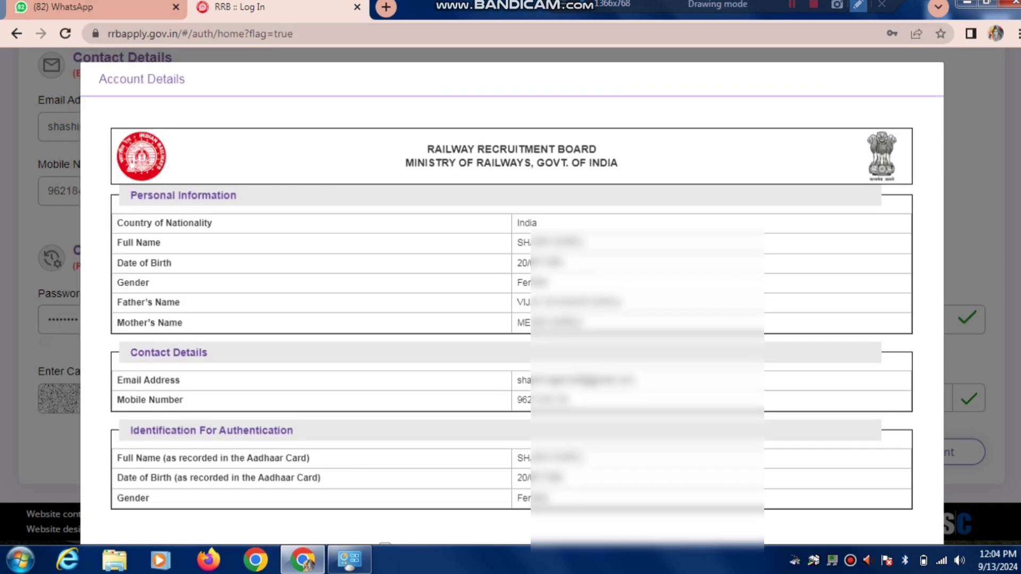
Step: Tick 'I have re-checked the above details', create the account and proceed to sign-in
click(857, 4)
mouse_move(678, 143)
mouse_down()
mouse_move(553, 380)
mouse_move(191, 232)
mouse_move(155, 229)
mouse_move(463, 233)
mouse_move(478, 237)
mouse_move(475, 265)
mouse_move(553, 265)
mouse_move(522, 287)
mouse_move(544, 274)
mouse_up()
click(1017, 23)
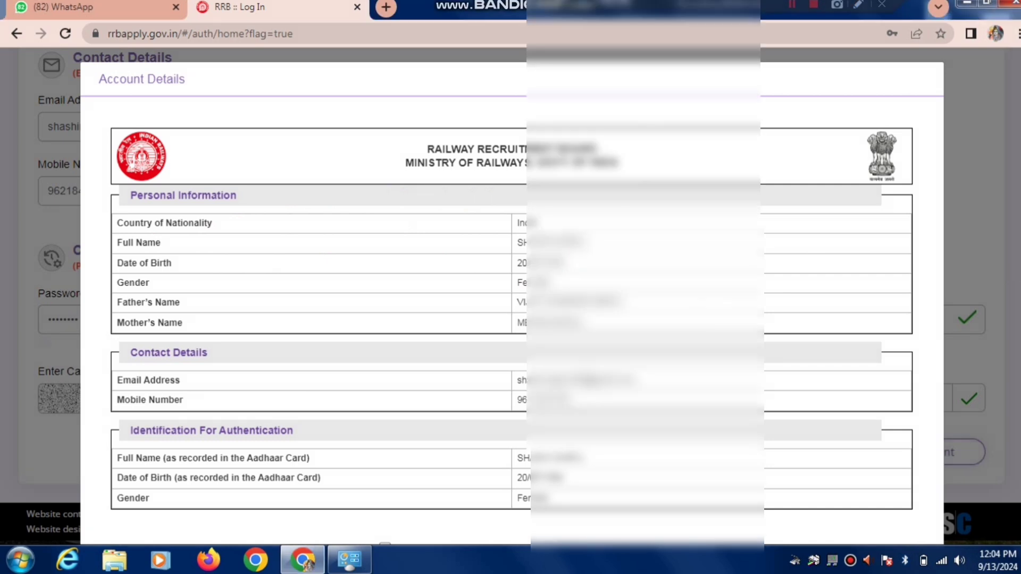
scroll(511, 287, down, 2)
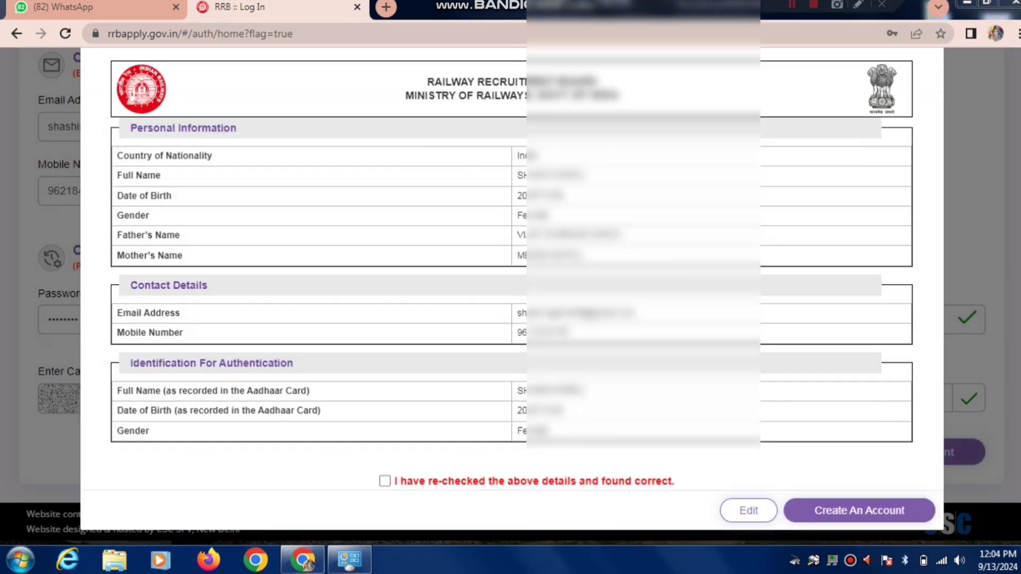
drag(715, 367, 732, 500)
mouse_move(715, 370)
mouse_down()
mouse_move(616, 432)
mouse_move(409, 475)
mouse_up()
mouse_move(715, 369)
mouse_down()
mouse_move(744, 485)
mouse_move(820, 500)
mouse_up()
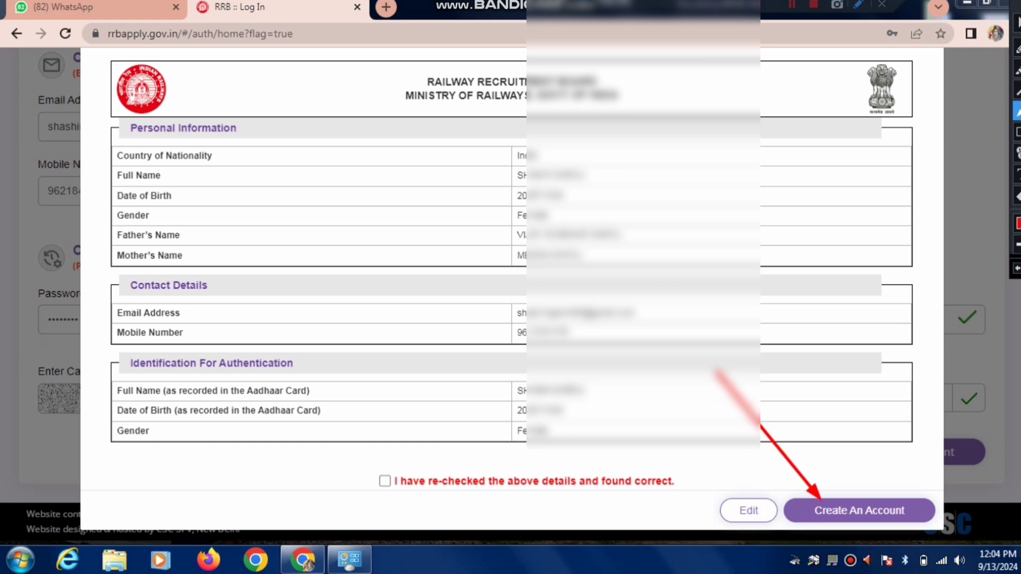
key(Escape)
click(385, 482)
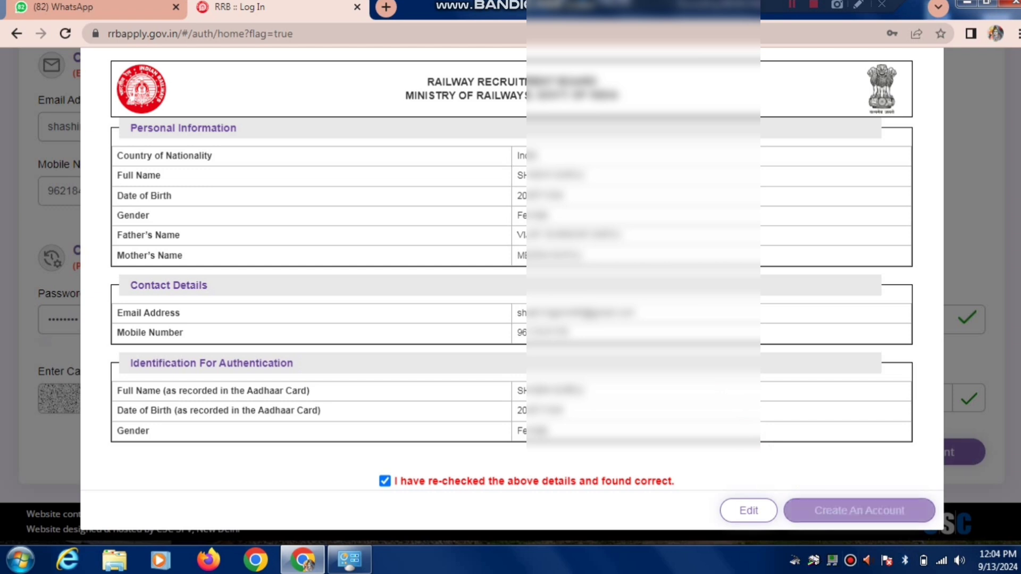
click(859, 510)
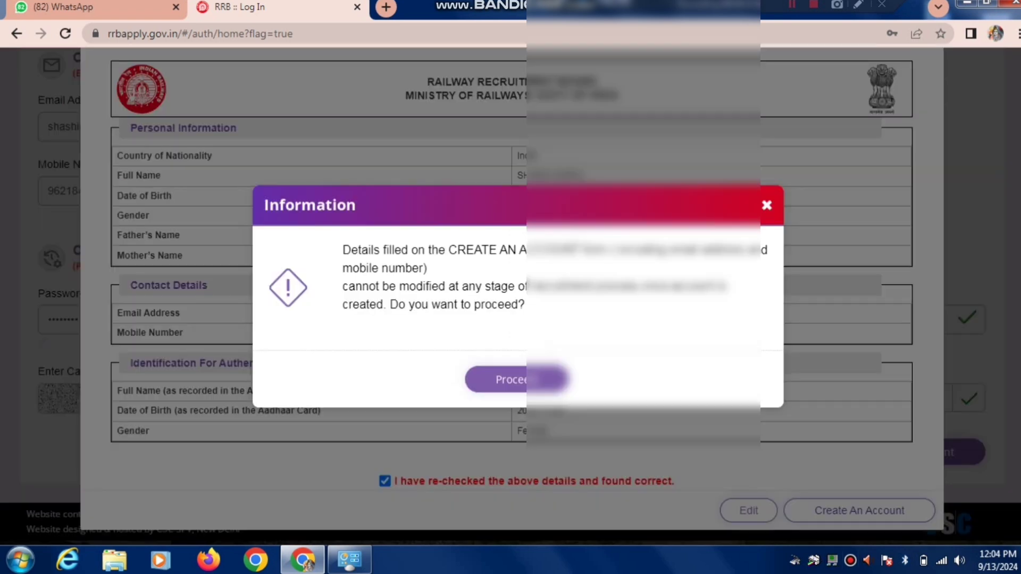
click(532, 379)
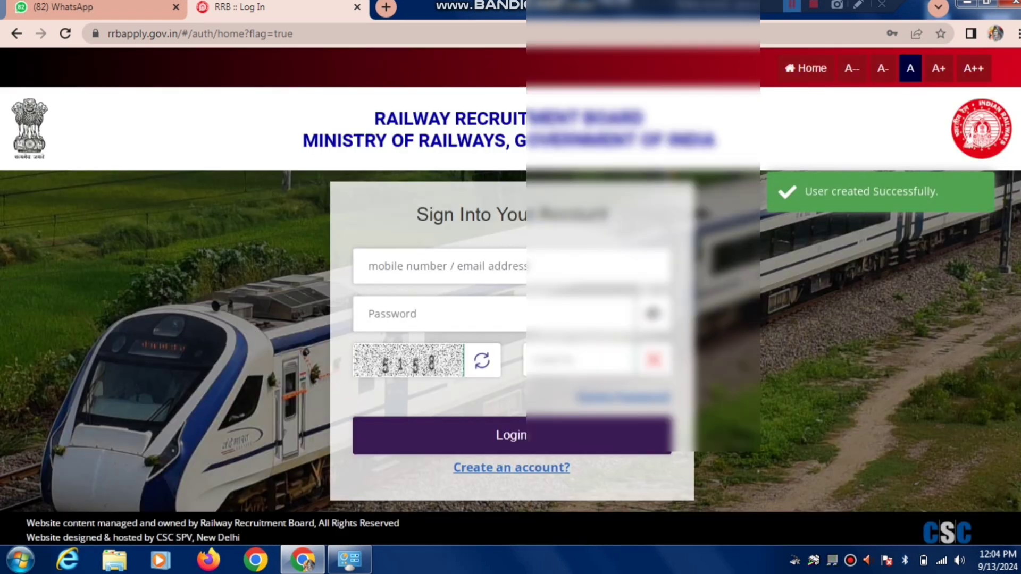
Step: Scroll past the dashboard instructions and open the Online Application page listing CEN 05/2024
mouse_move(783, 101)
mouse_down()
mouse_move(838, 153)
mouse_move(406, 220)
mouse_move(410, 265)
mouse_move(420, 261)
mouse_move(428, 275)
mouse_move(417, 303)
mouse_move(372, 304)
mouse_move(392, 362)
mouse_move(540, 356)
mouse_move(553, 423)
mouse_move(520, 414)
mouse_up()
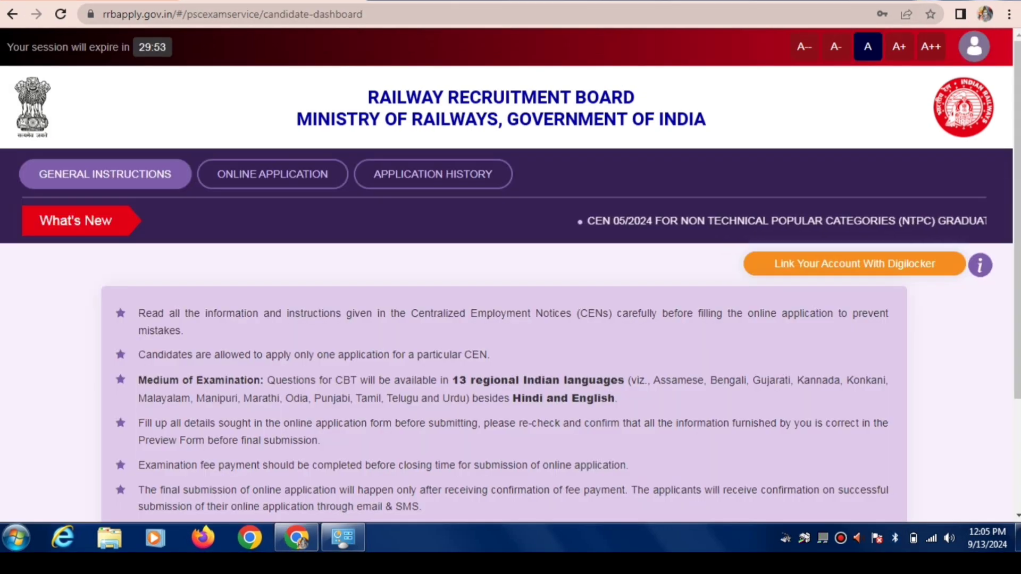
scroll(510, 319, down, 3)
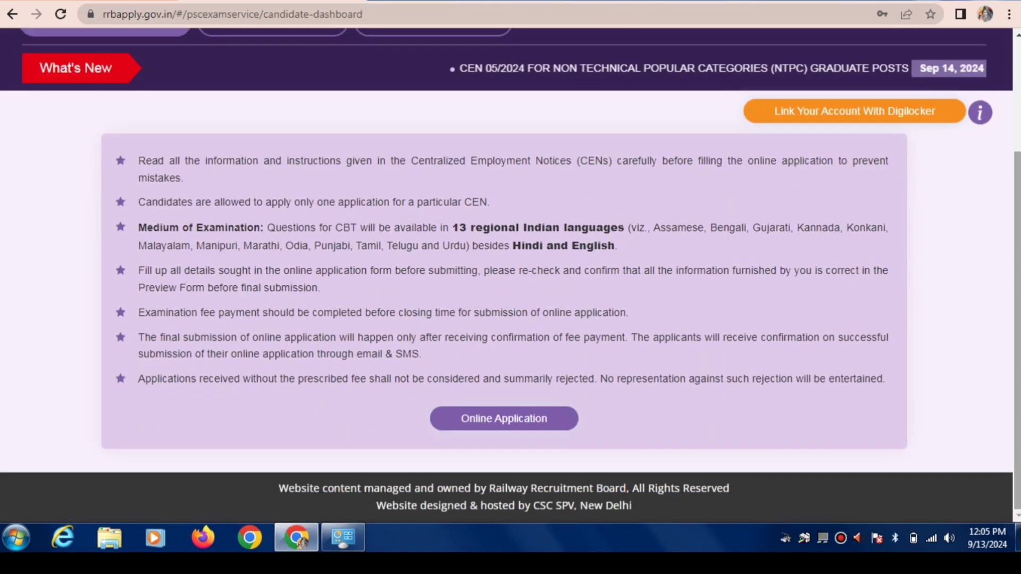
drag(596, 268, 507, 404)
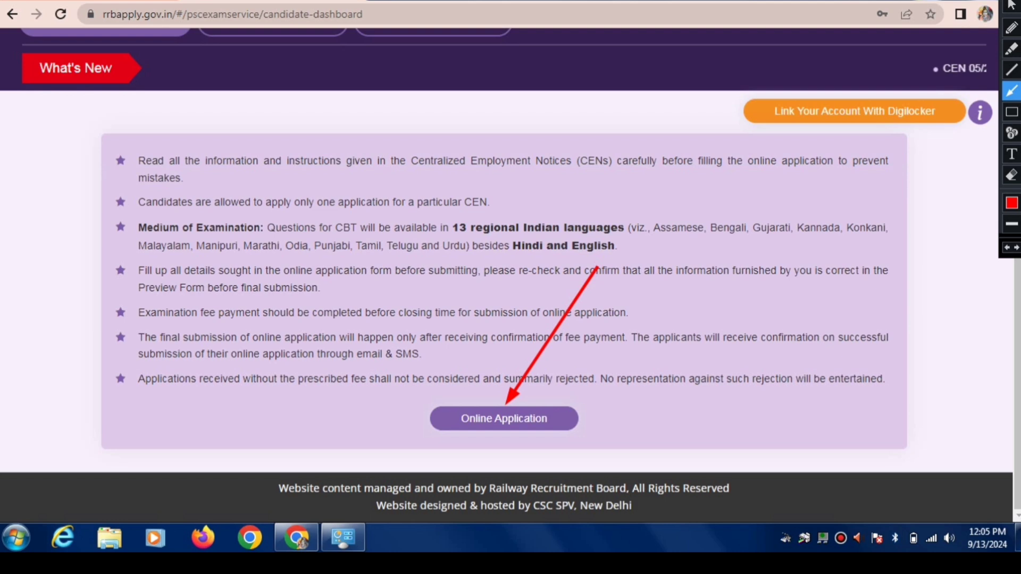
key(Escape)
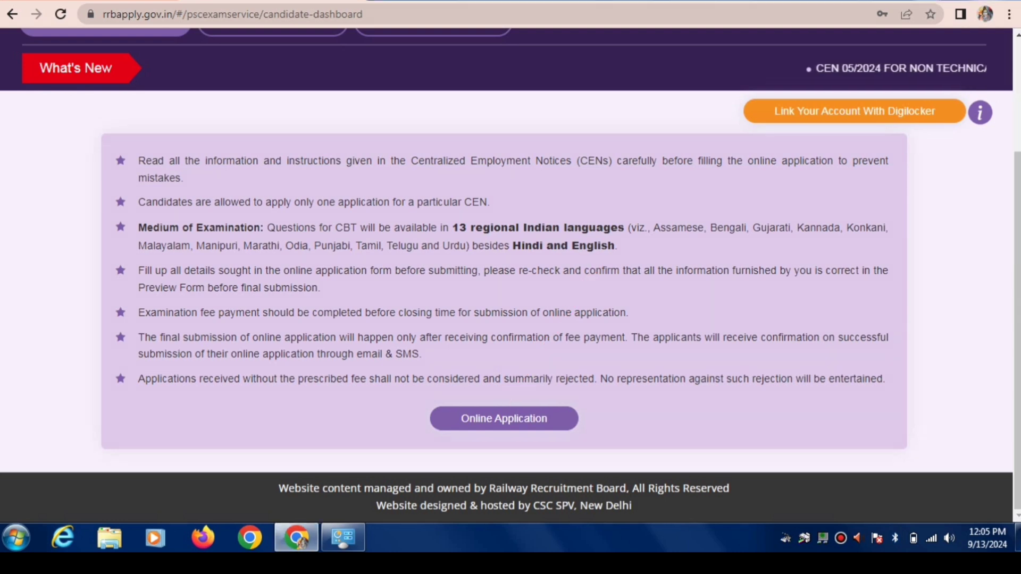
click(504, 418)
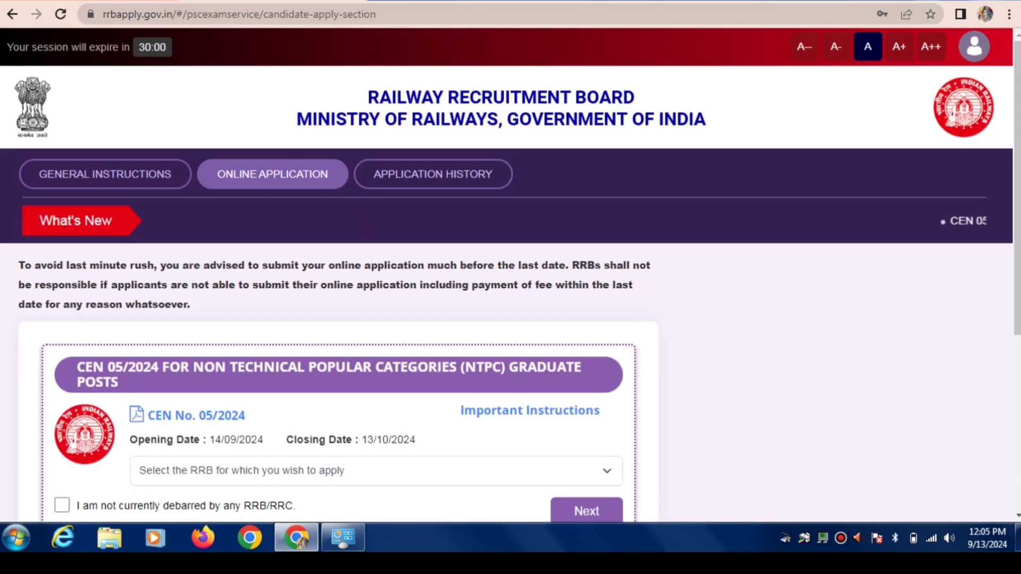
Step: Choose Mumbai as the RRB for the CEN 05/2024 NTPC Graduate Posts notice
scroll(511, 266, down, 4)
key(ctrl+alt+d)
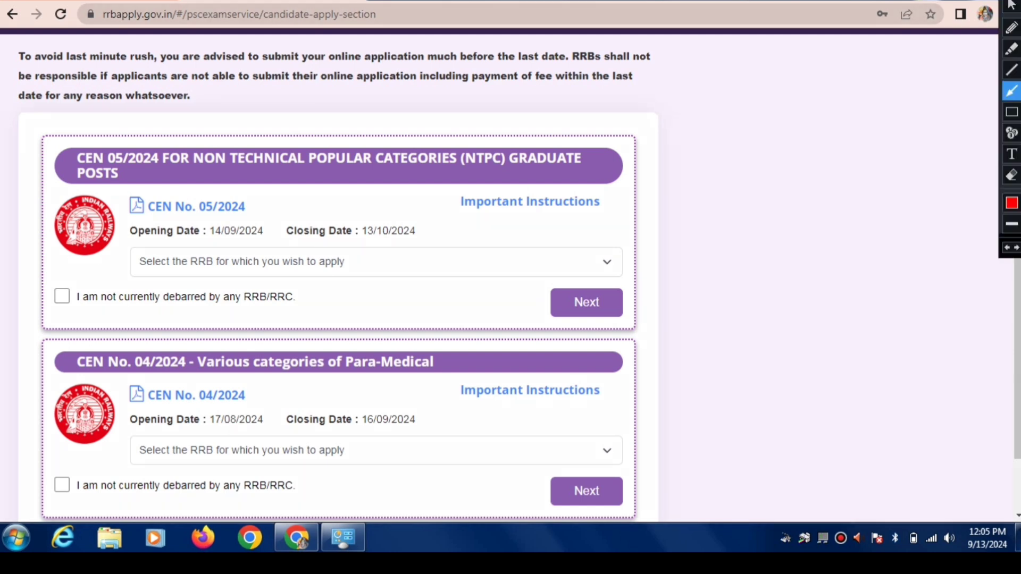
mouse_move(364, 73)
mouse_down()
mouse_move(151, 131)
mouse_move(194, 155)
mouse_move(228, 158)
mouse_move(515, 143)
mouse_move(132, 201)
mouse_move(235, 228)
mouse_move(196, 248)
mouse_move(226, 252)
mouse_up()
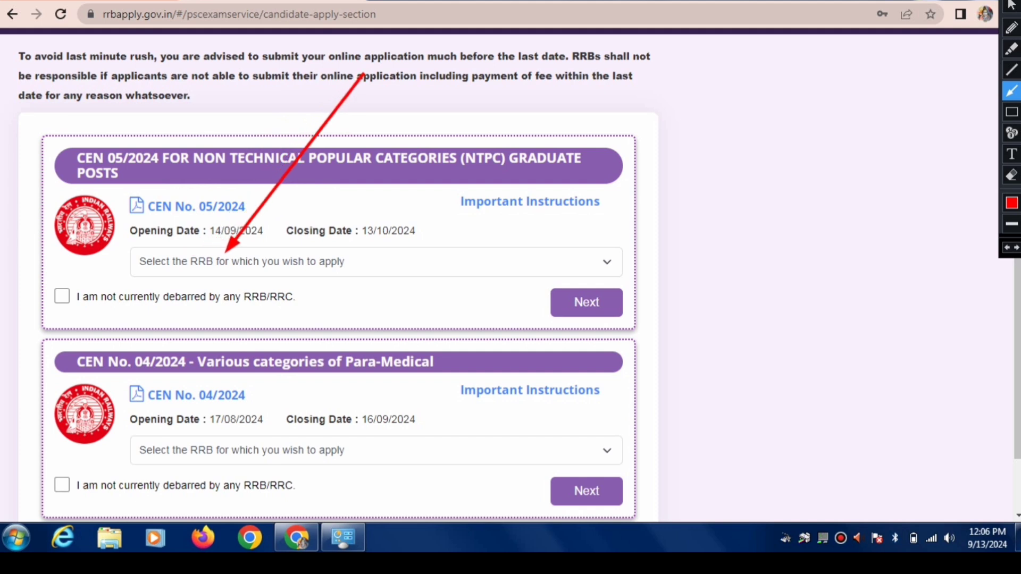
drag(346, 201, 442, 251)
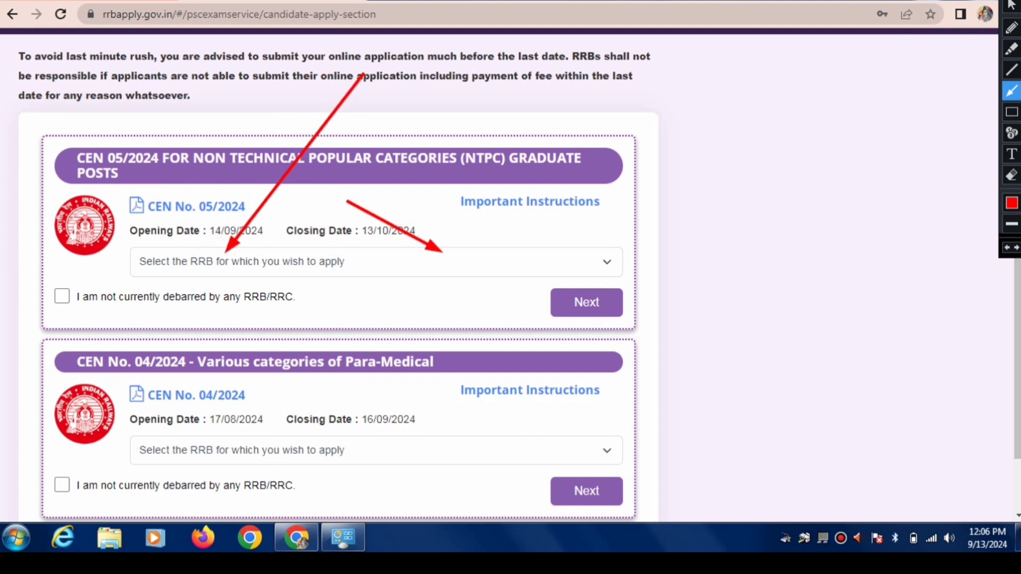
click(1012, 5)
click(376, 262)
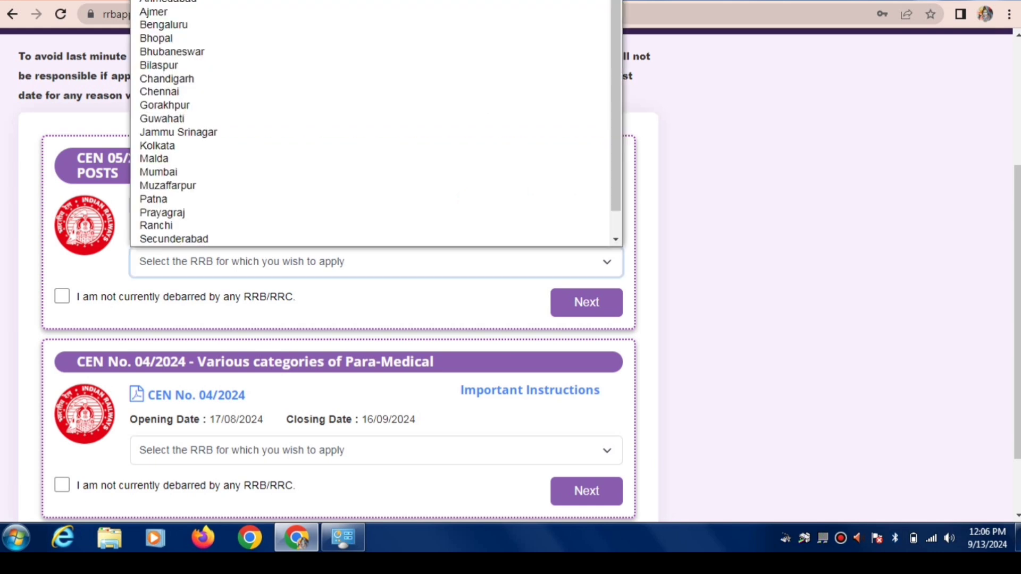
scroll(373, 186, down, 1)
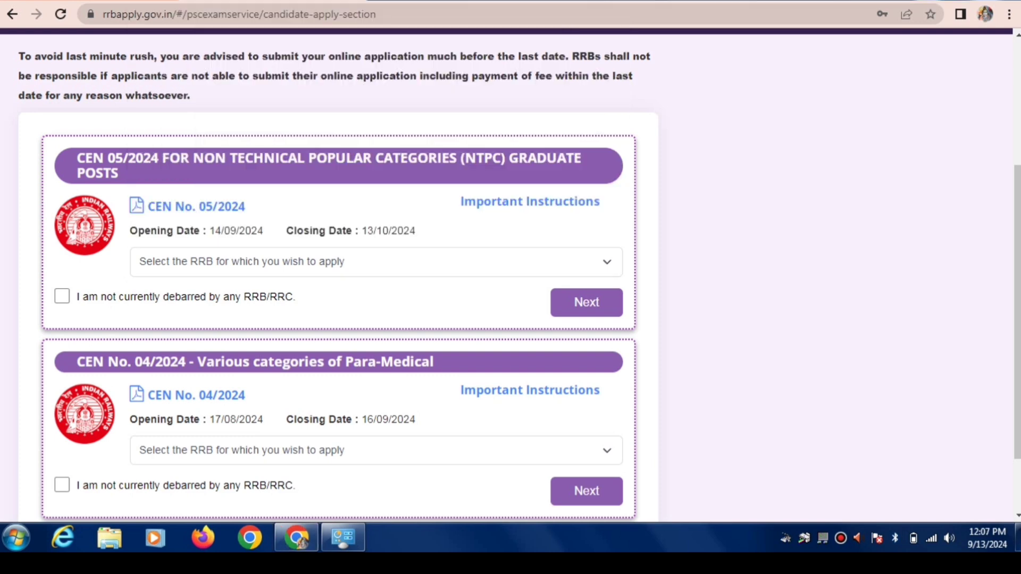
click(375, 262)
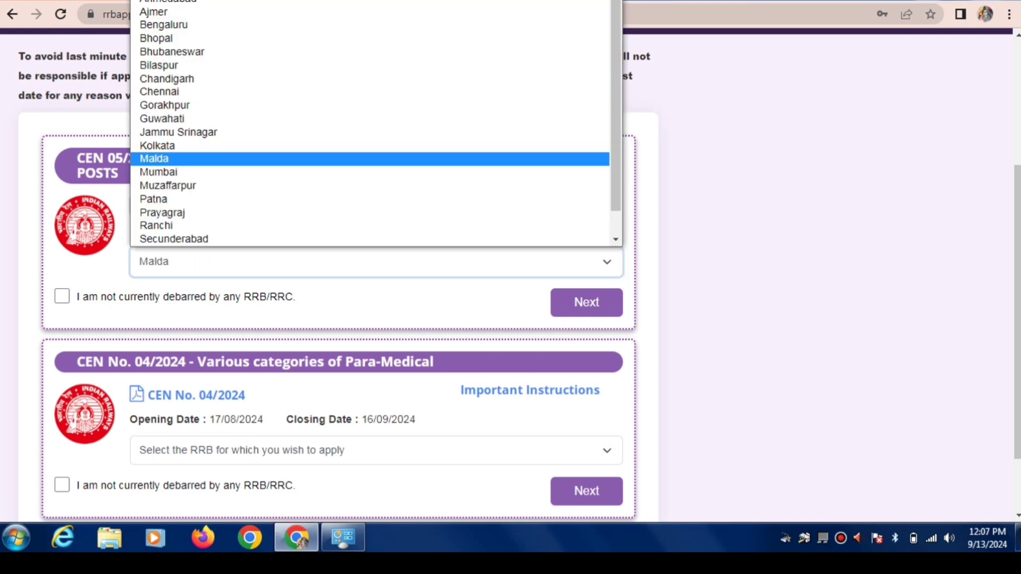
key(Return)
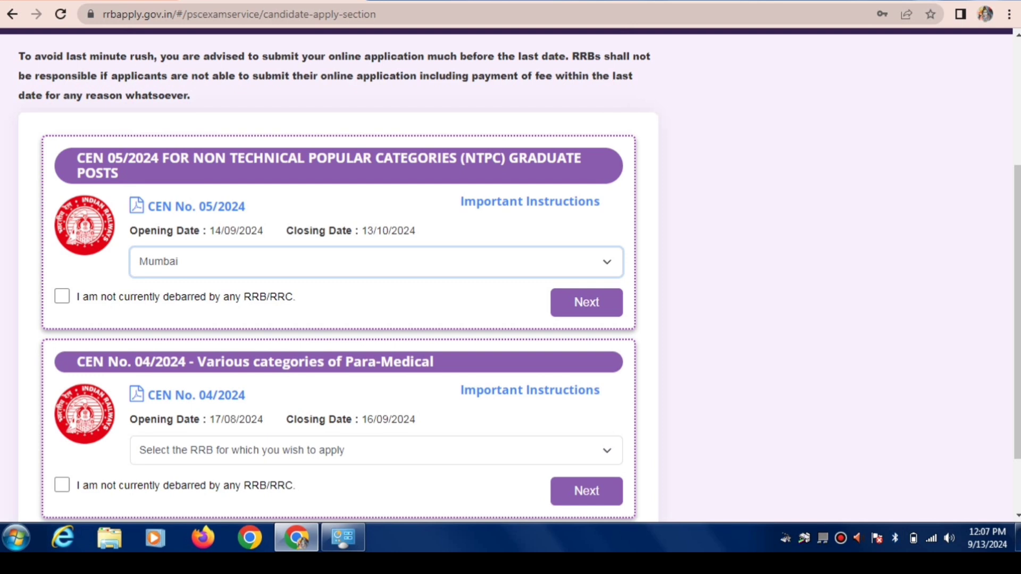
Step: Declare 'I am not currently debarred' and continue to the application form
key(ctrl+alt+d)
mouse_move(368, 174)
mouse_down()
mouse_move(138, 225)
mouse_move(64, 288)
mouse_up()
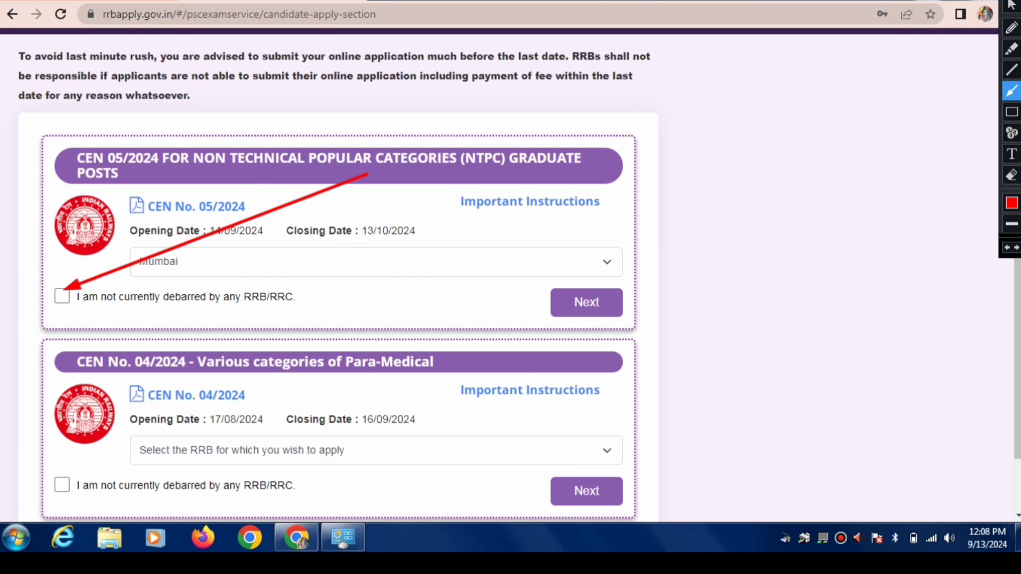
key(Escape)
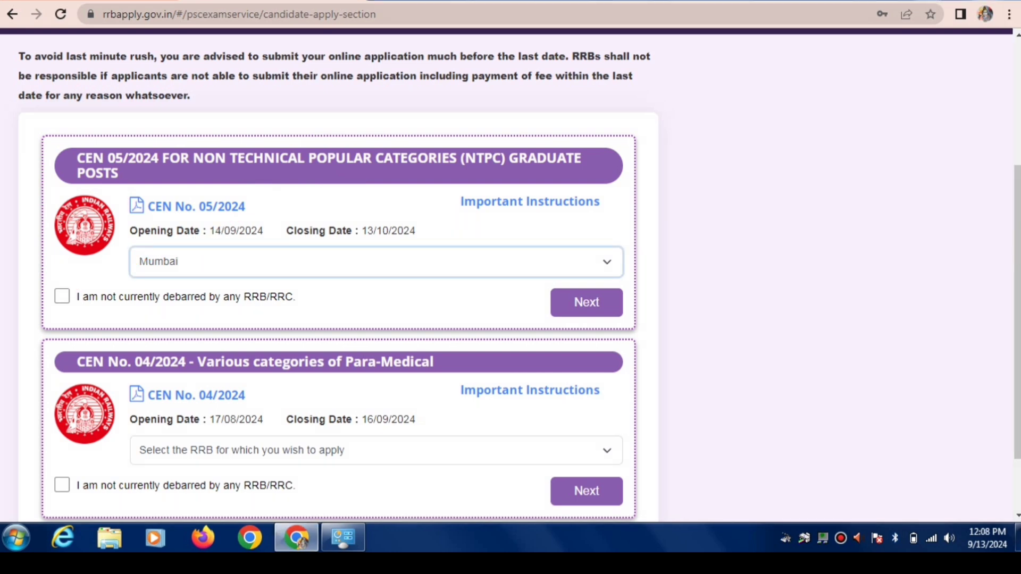
click(62, 296)
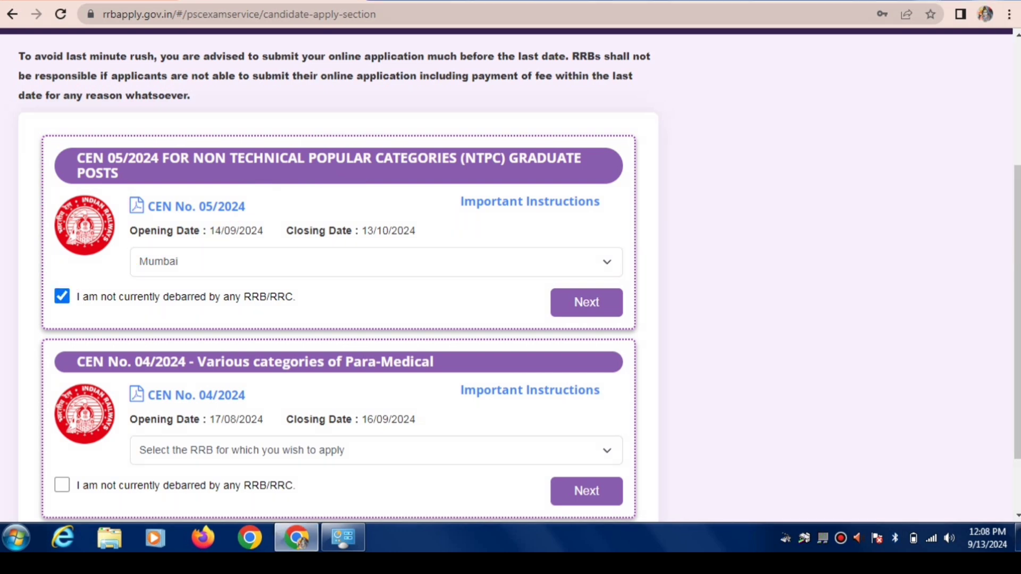
click(586, 302)
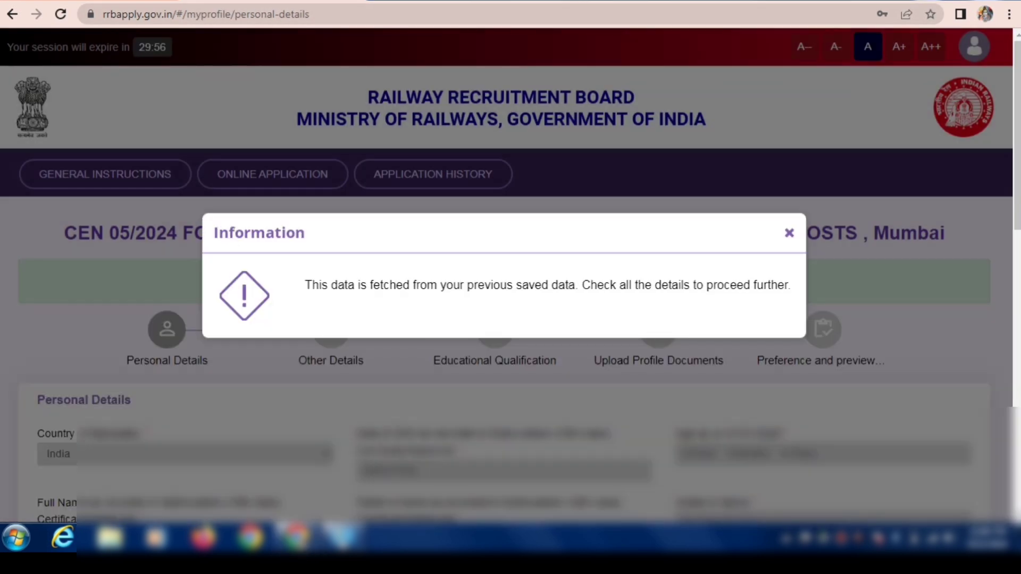
Step: Dismiss the saved-data notice and set marital status Unmarried and religion Hindu
mouse_move(568, 155)
mouse_down()
mouse_move(733, 221)
mouse_move(778, 225)
mouse_up()
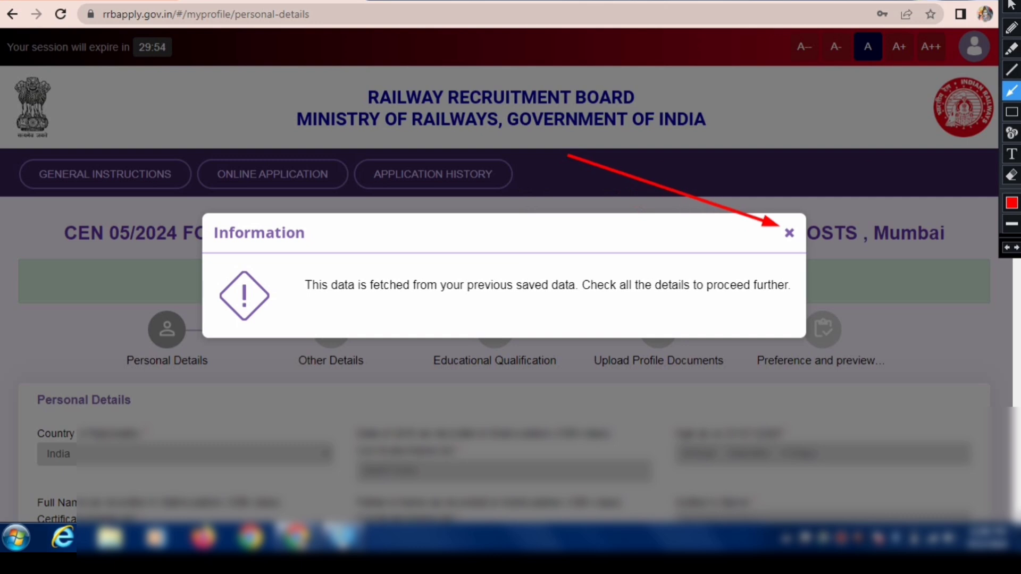
click(1012, 1)
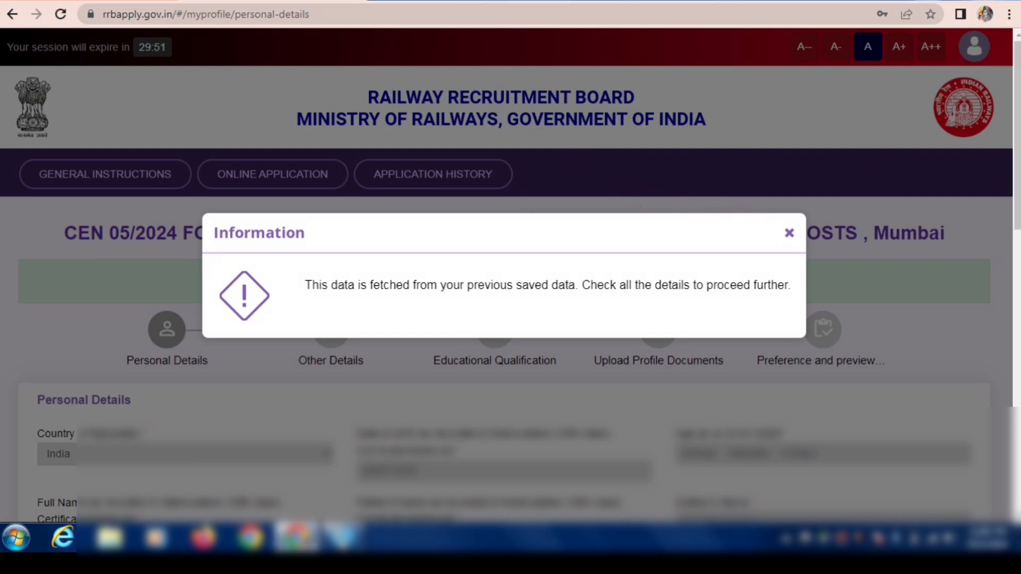
click(789, 232)
scroll(510, 276, down, 10)
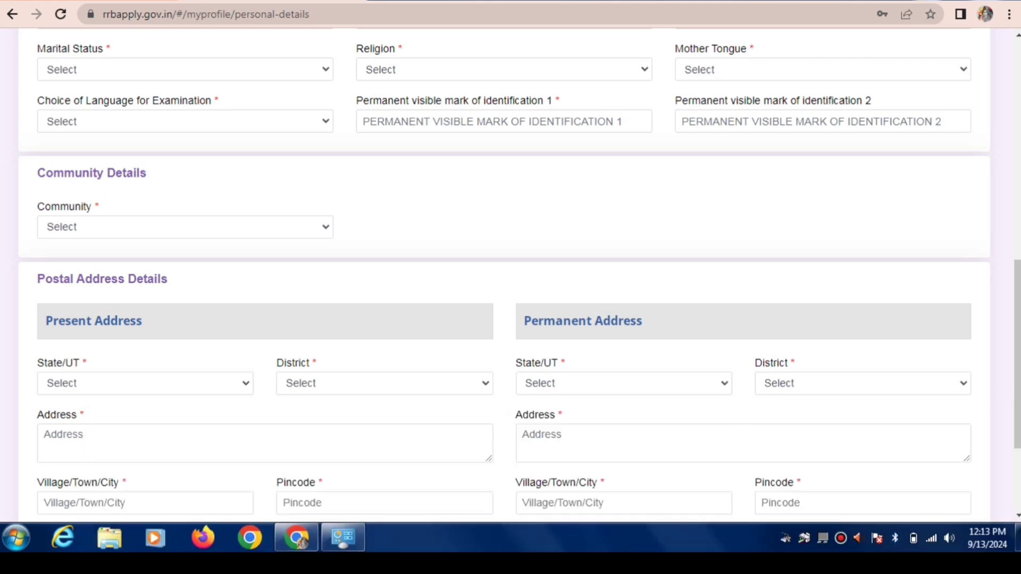
click(185, 70)
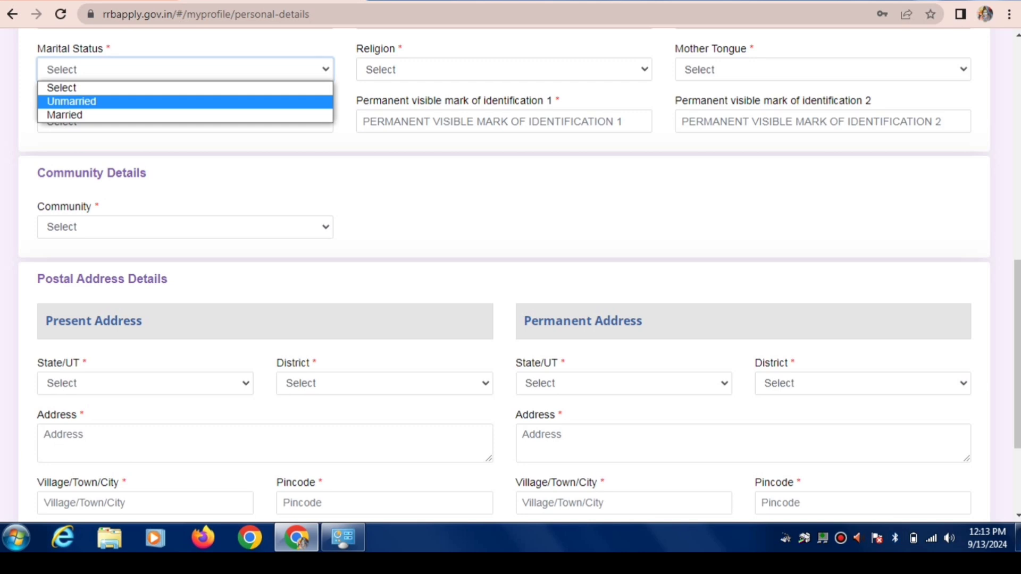
click(185, 101)
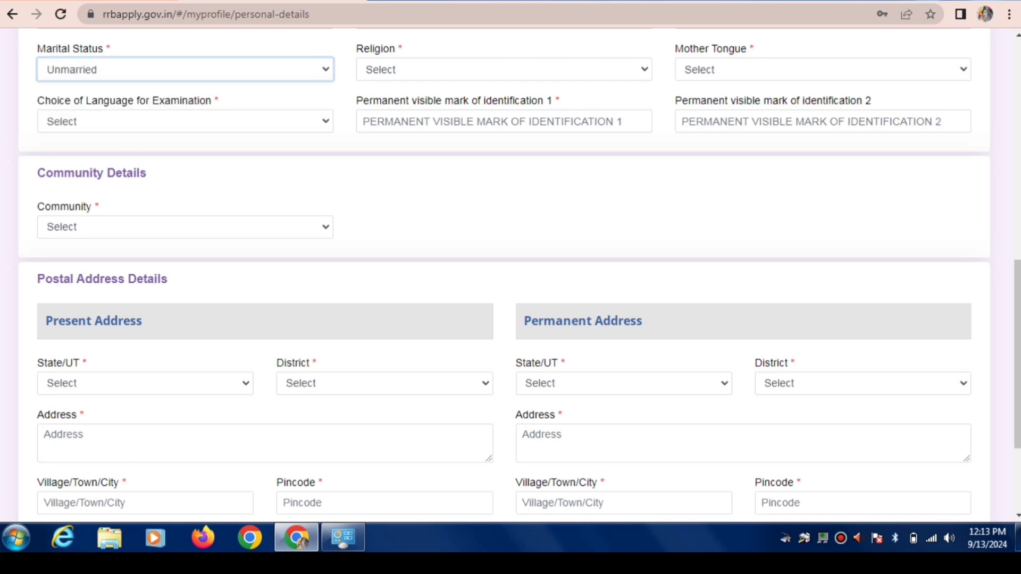
click(504, 70)
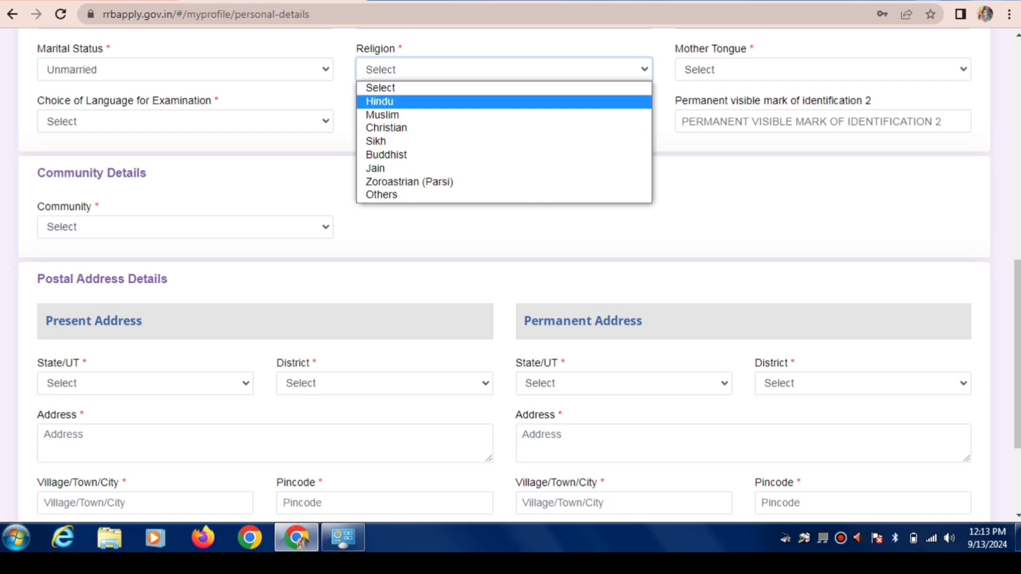
click(504, 101)
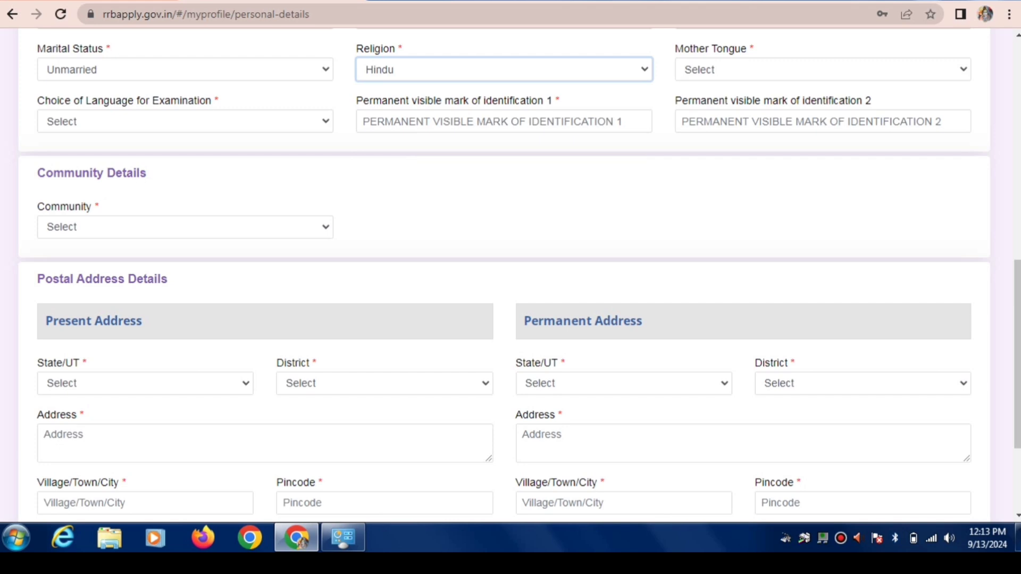
Step: Set both mother tongue and examination language to Hindi
click(823, 70)
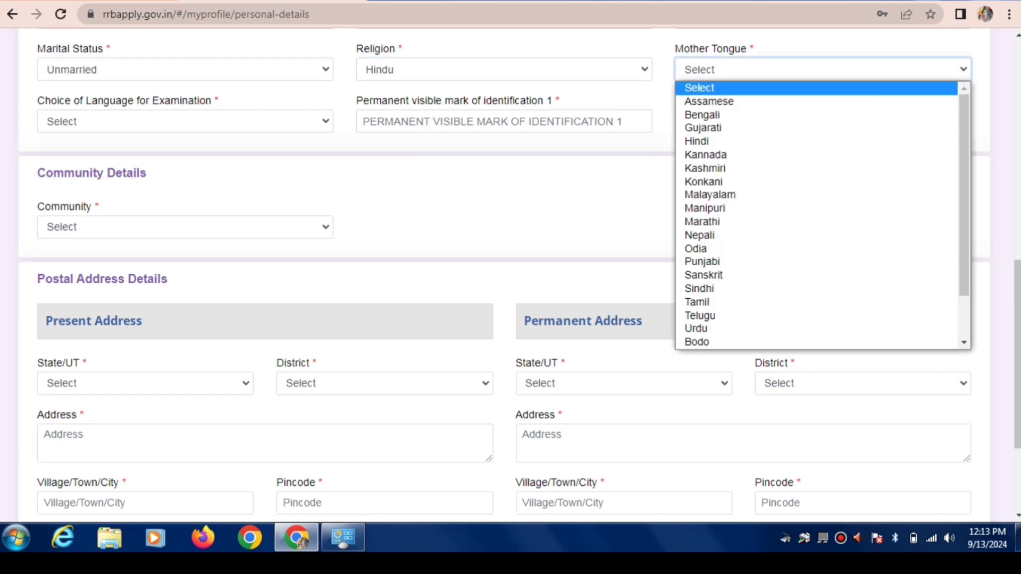
click(816, 141)
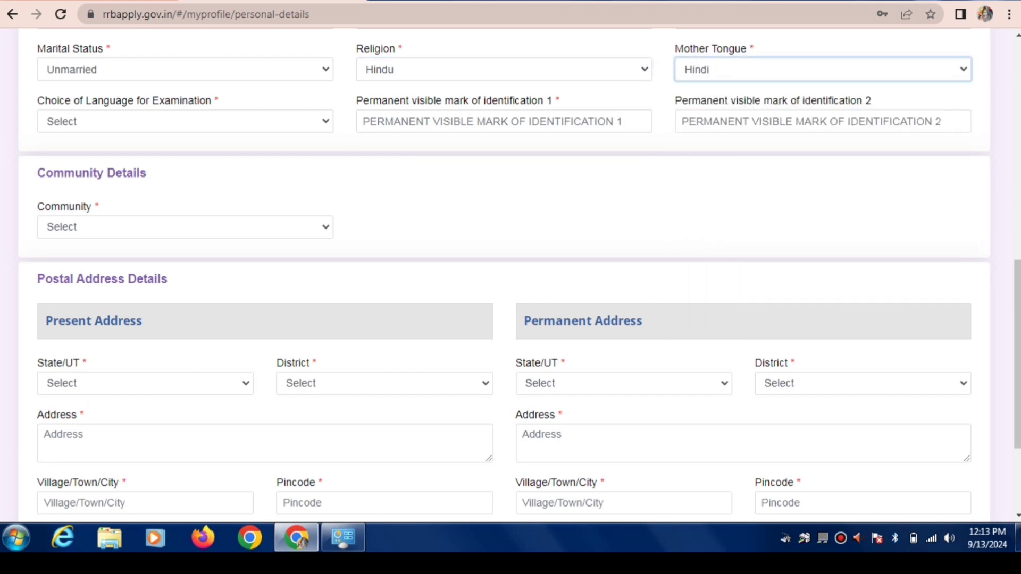
drag(219, 100, 50, 101)
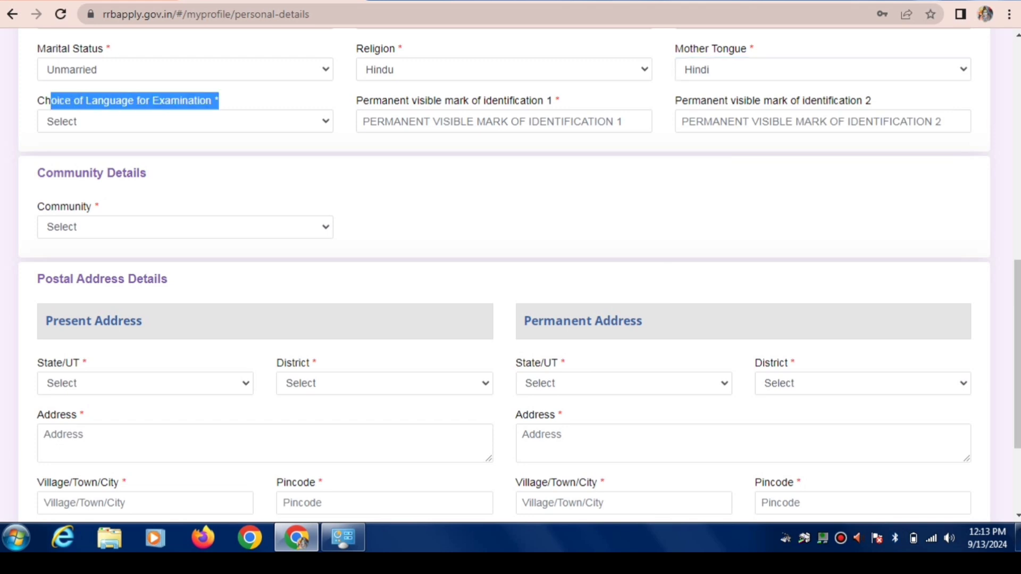
click(185, 122)
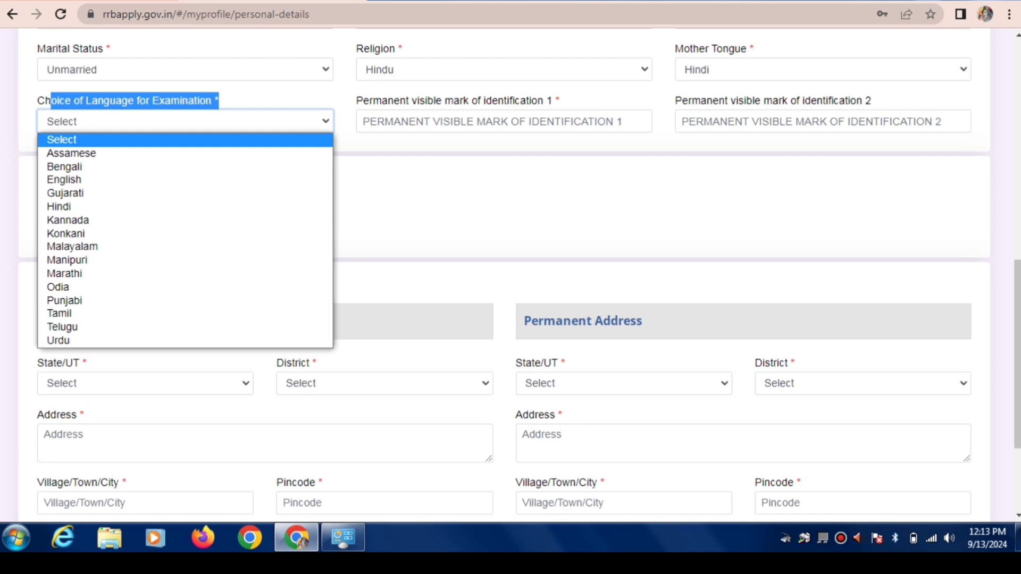
key(h)
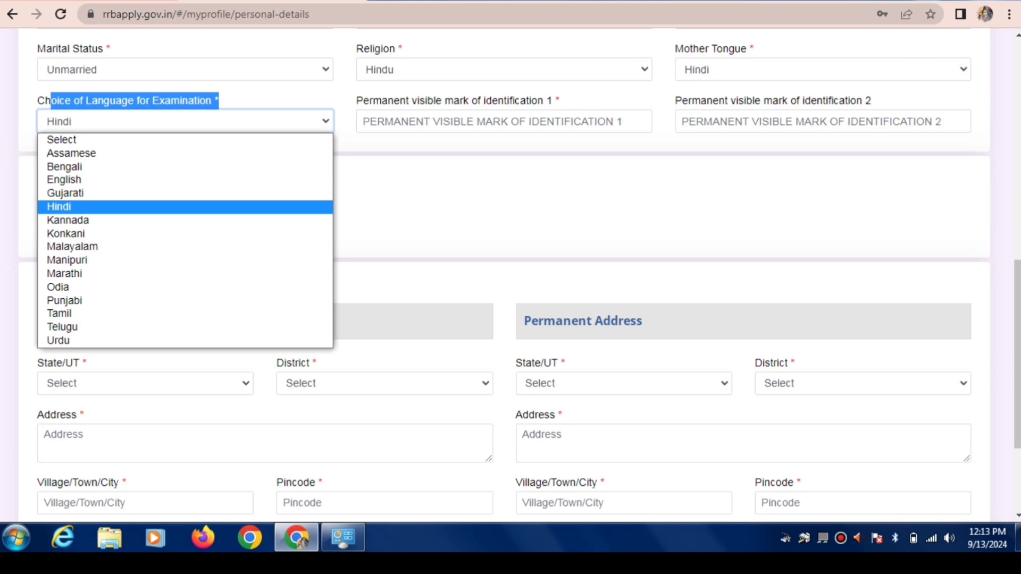
key(Return)
click(297, 181)
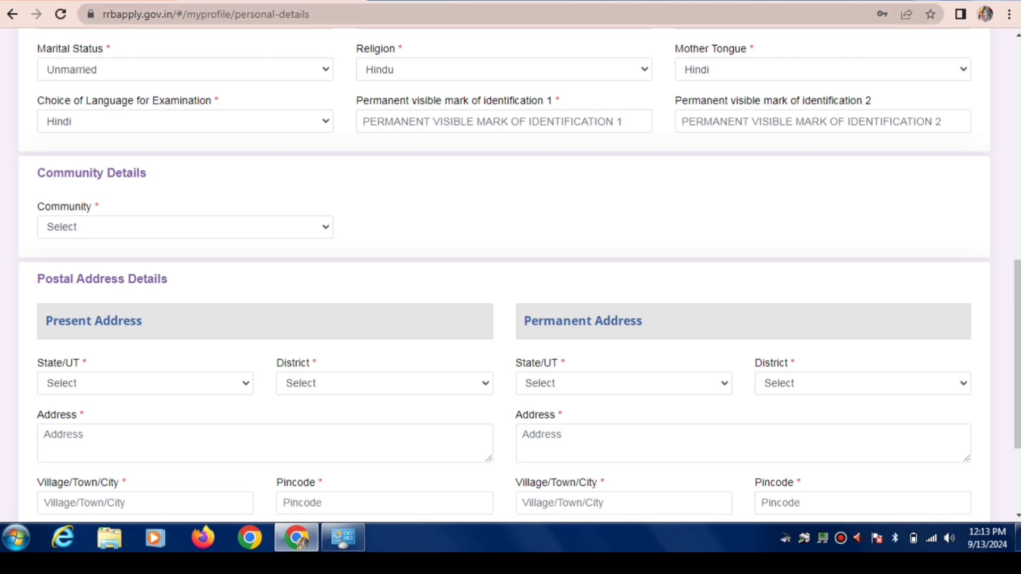
Step: Enter 'CUT MARK ON FOREHEAD' as identification mark 1, correcting typos along the way
drag(590, 100, 462, 108)
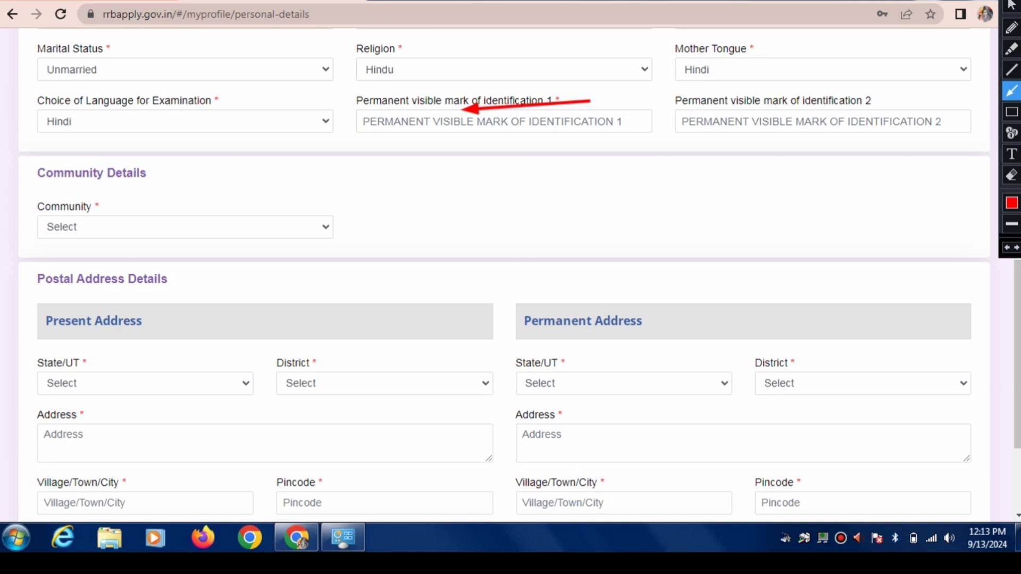
key(Escape)
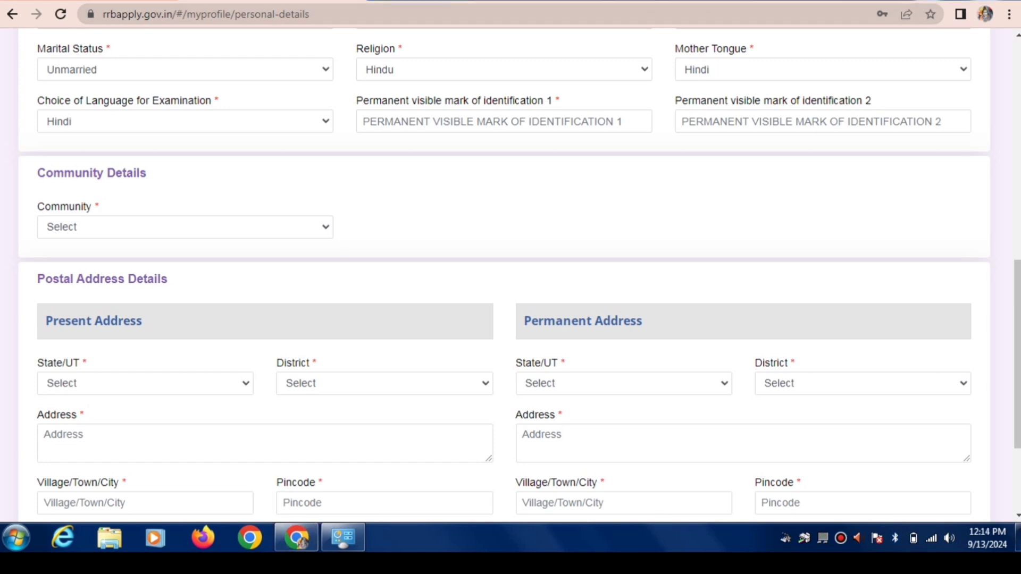
click(504, 121)
text(CUT MARKO)
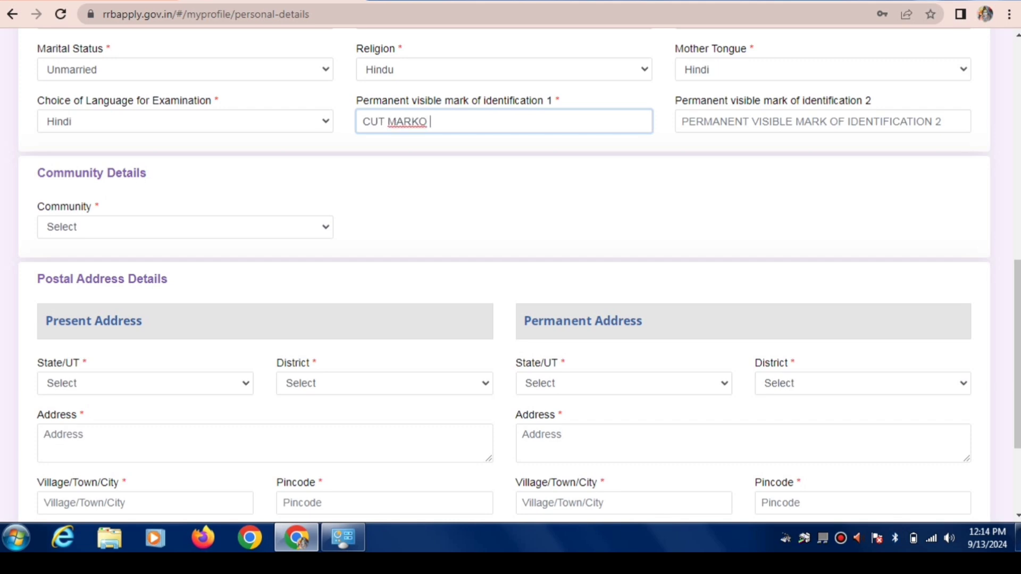
key(BackSpace)
key(BackSpace)
text(IN)
key(BackSpace)
key(BackSpace)
text(ON FOREHEAD)
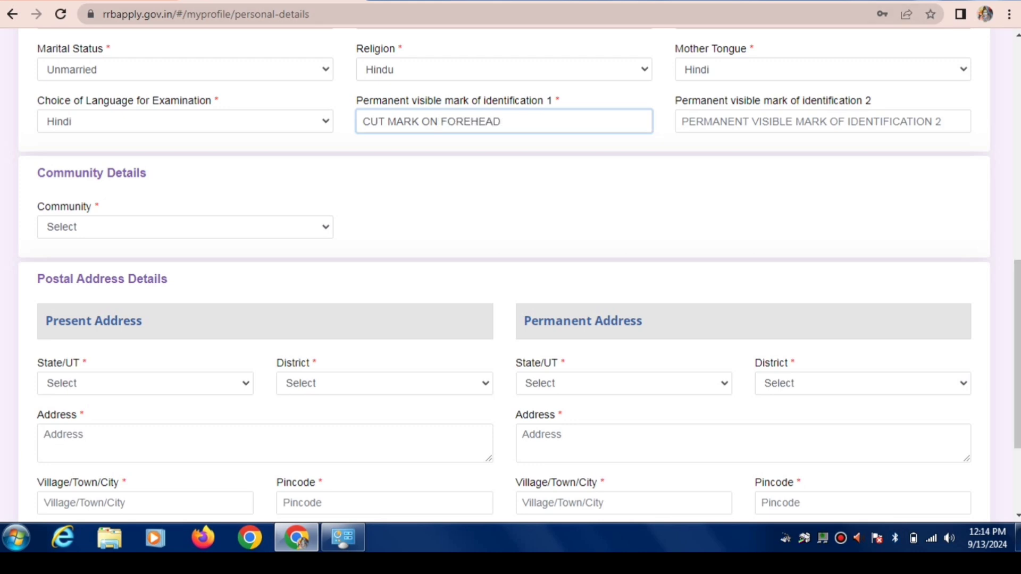
key(ctrl+alt+d)
mouse_move(741, 84)
mouse_down()
mouse_move(862, 97)
mouse_move(486, 155)
mouse_move(182, 164)
mouse_move(112, 199)
mouse_move(115, 222)
mouse_up()
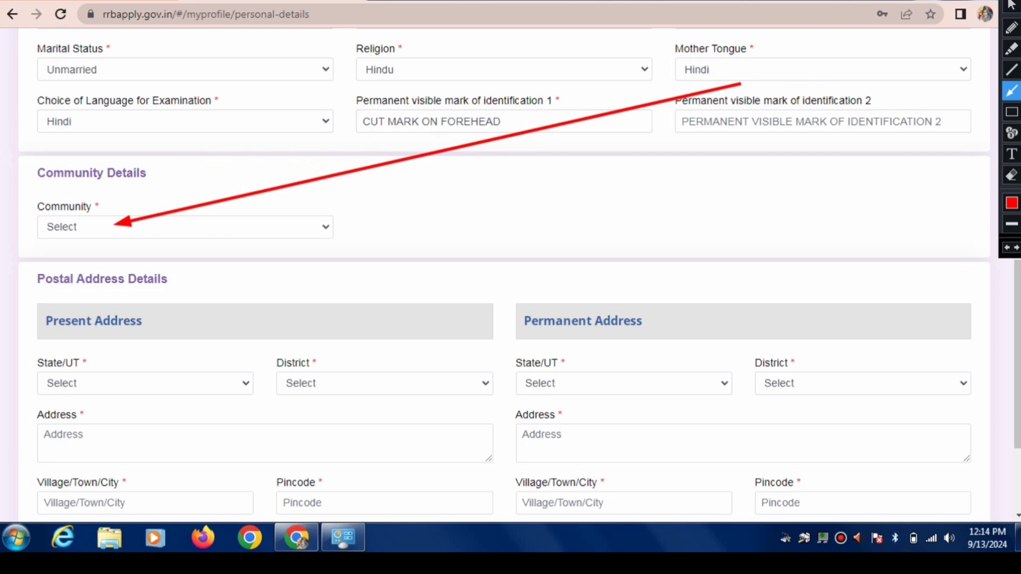
key(Escape)
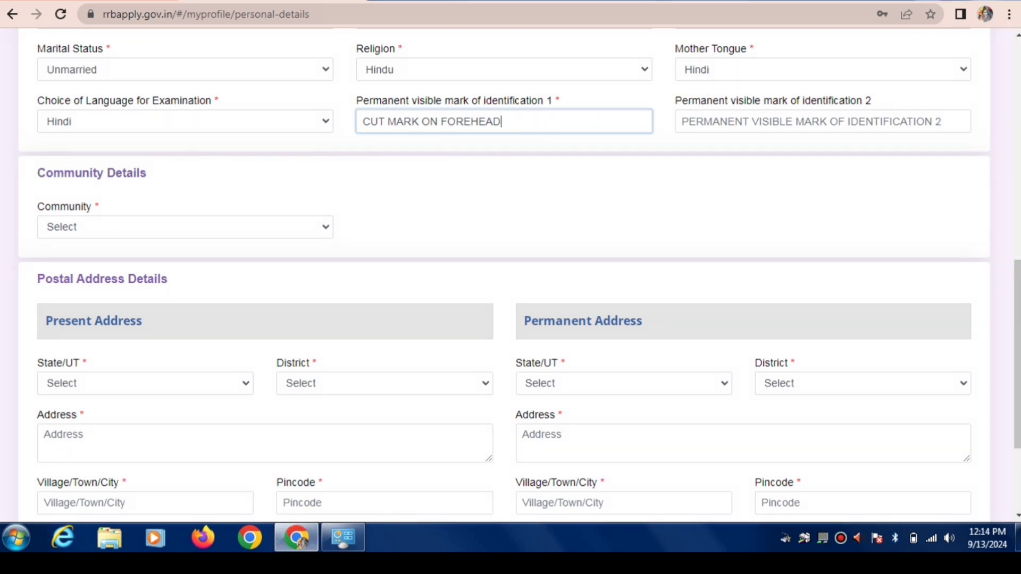
Step: Choose OBC (Other Backward Classes) as community and agree to its eligibility notice
click(116, 227)
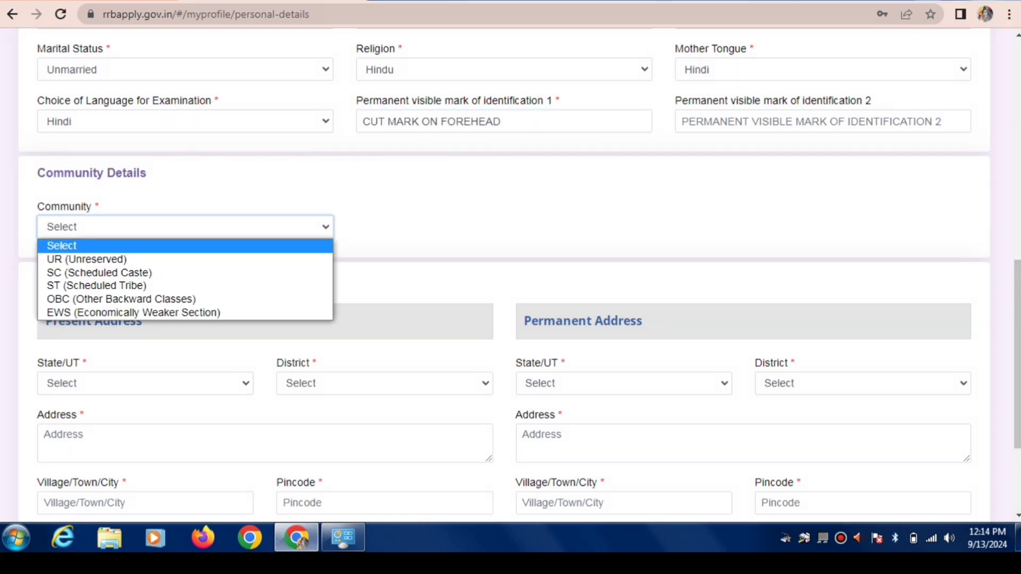
key(Down)
key(Down)
key(Down)
key(Down)
key(Down)
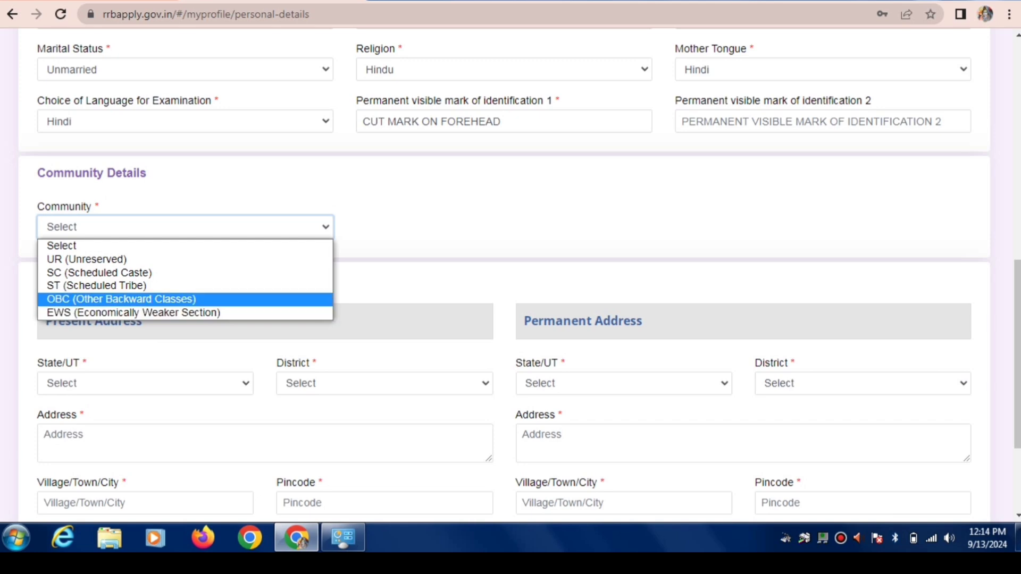
key(Return)
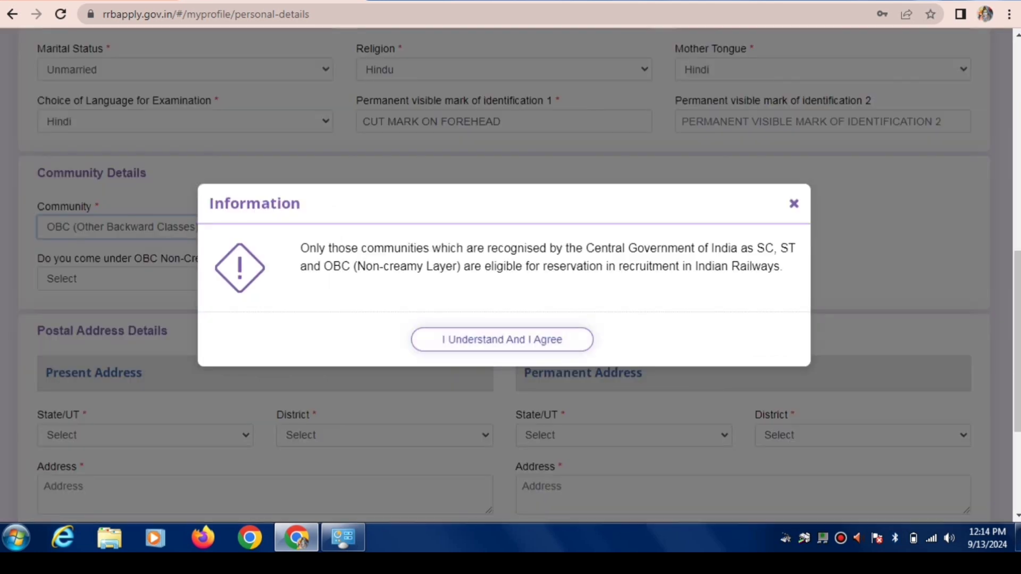
click(502, 339)
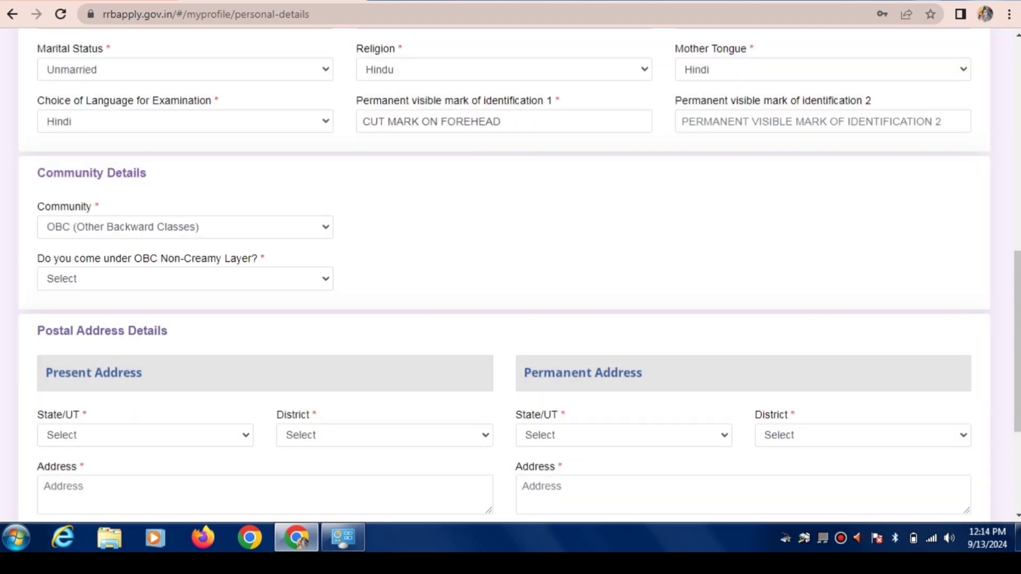
drag(54, 259, 216, 259)
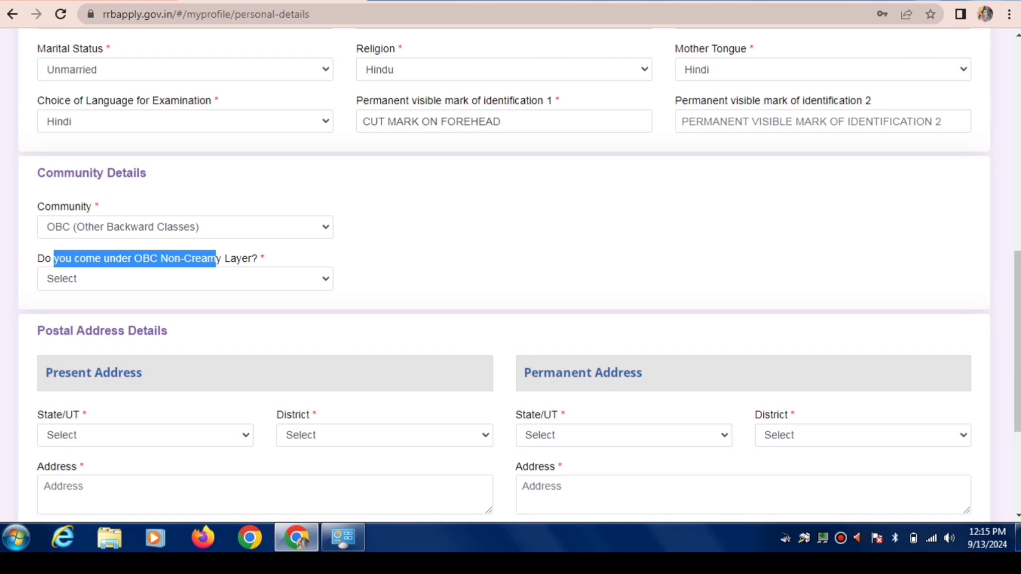
Step: Answer Yes to OBC Non-Creamy Layer and accept the OBC-NCL certificate notice
click(185, 279)
click(185, 310)
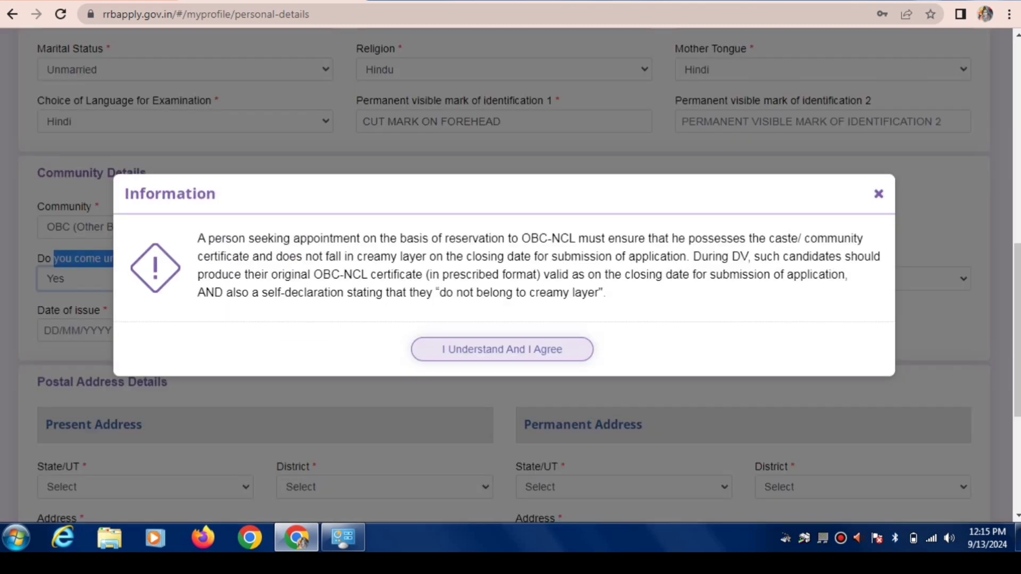
click(502, 349)
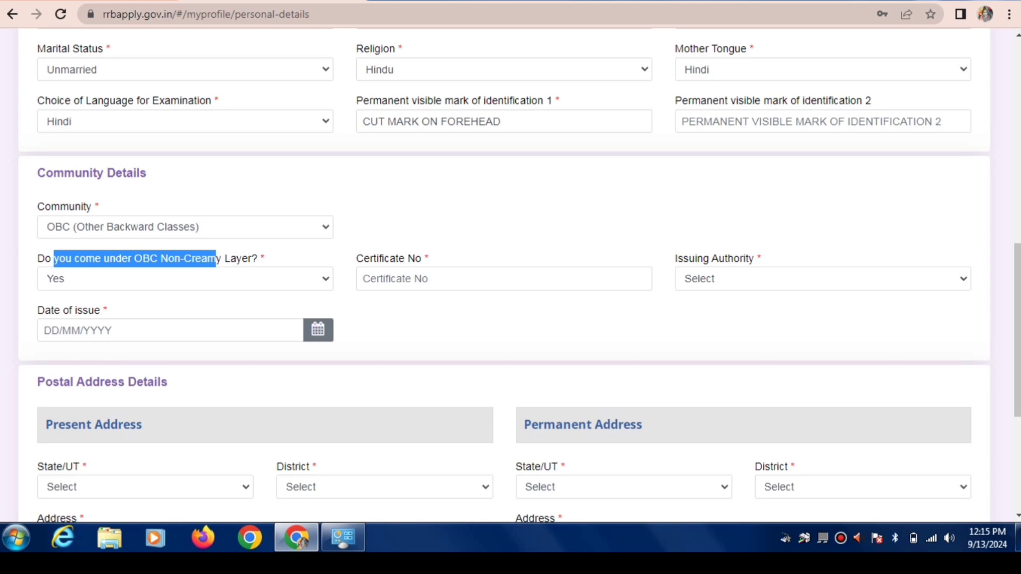
mouse_move(490, 169)
mouse_down()
mouse_move(376, 262)
mouse_move(428, 266)
mouse_up()
drag(663, 180, 784, 274)
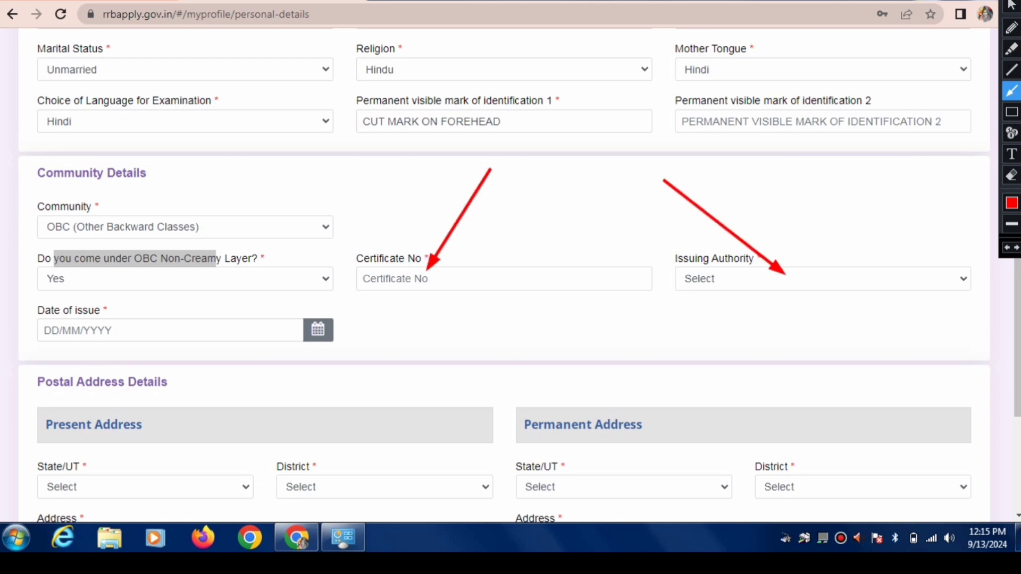
Step: Set the certificate issuing authority to Tehsildar and issuing state to UTTAR PRADESH
click(784, 279)
click(784, 259)
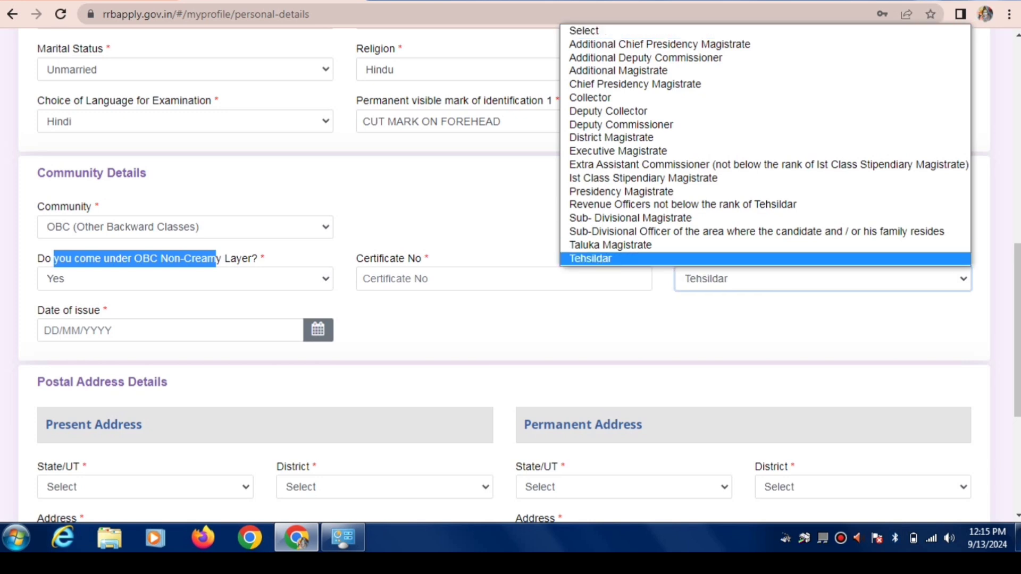
click(511, 223)
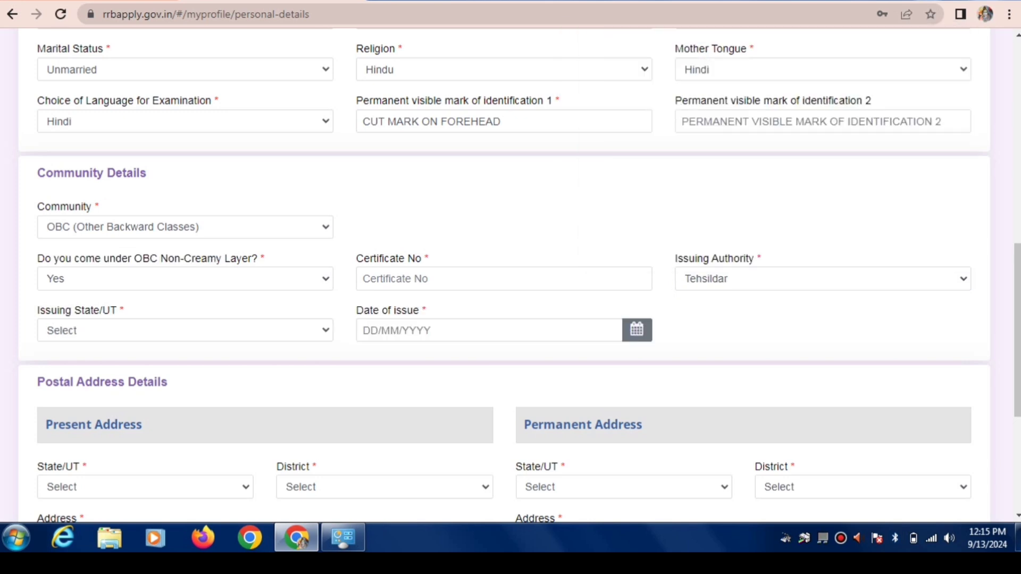
click(185, 331)
key(u)
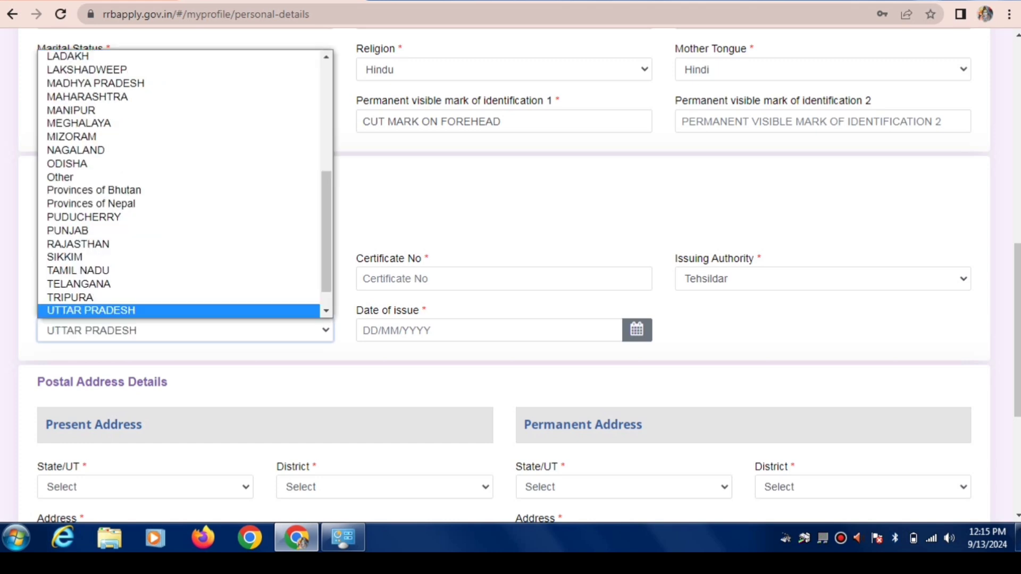
key(Return)
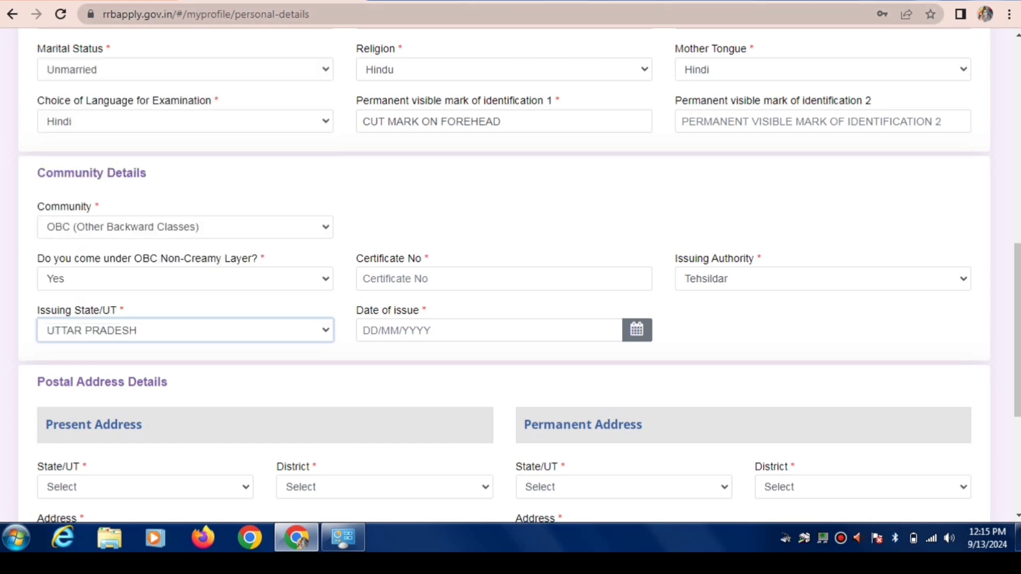
Step: Pick 01/06/2024 as the certificate's date of issue from the calendar
mouse_move(573, 237)
mouse_down()
mouse_move(480, 285)
mouse_move(725, 314)
mouse_move(628, 318)
mouse_up()
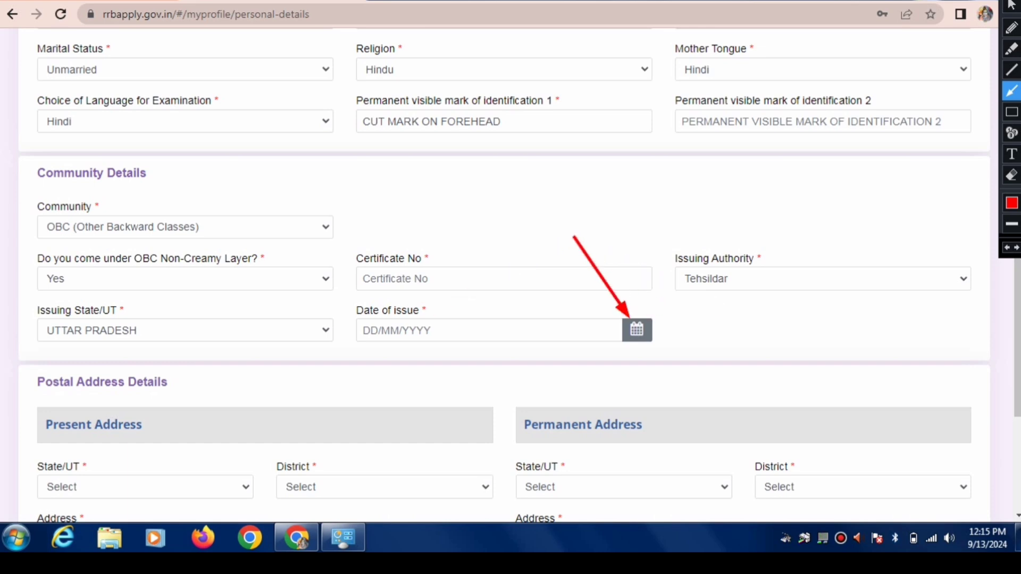
click(637, 329)
click(456, 131)
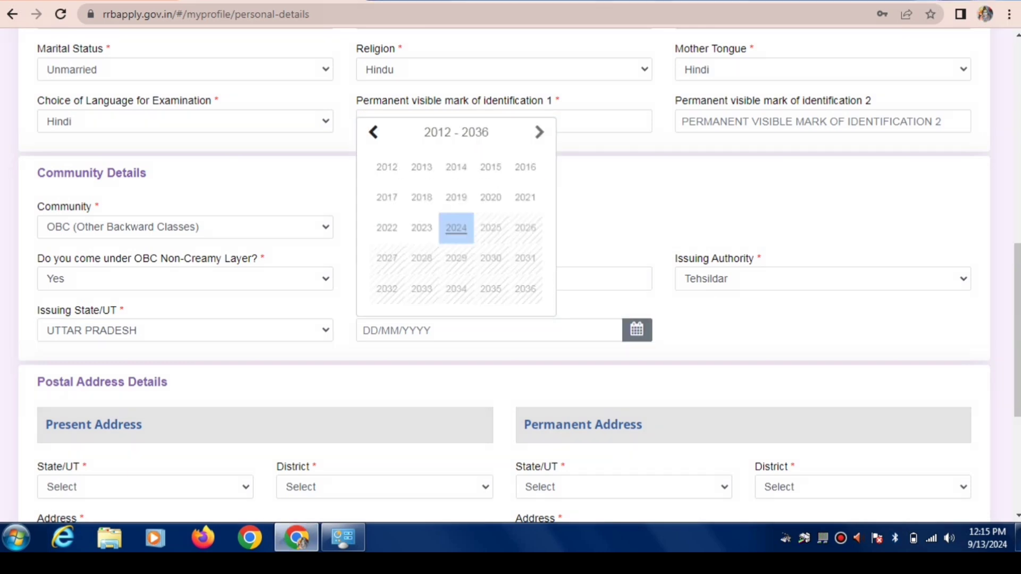
click(456, 229)
click(440, 133)
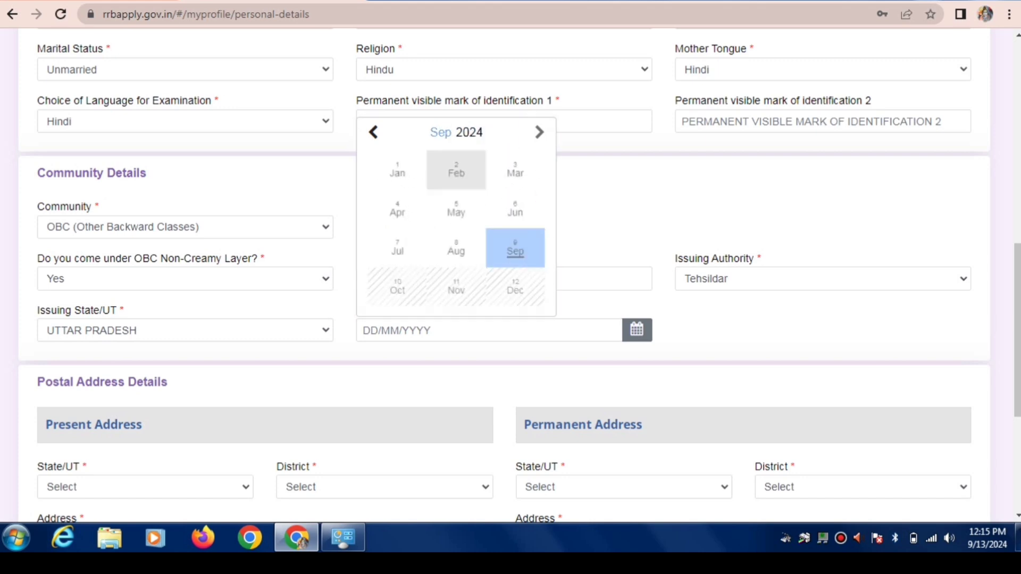
click(513, 208)
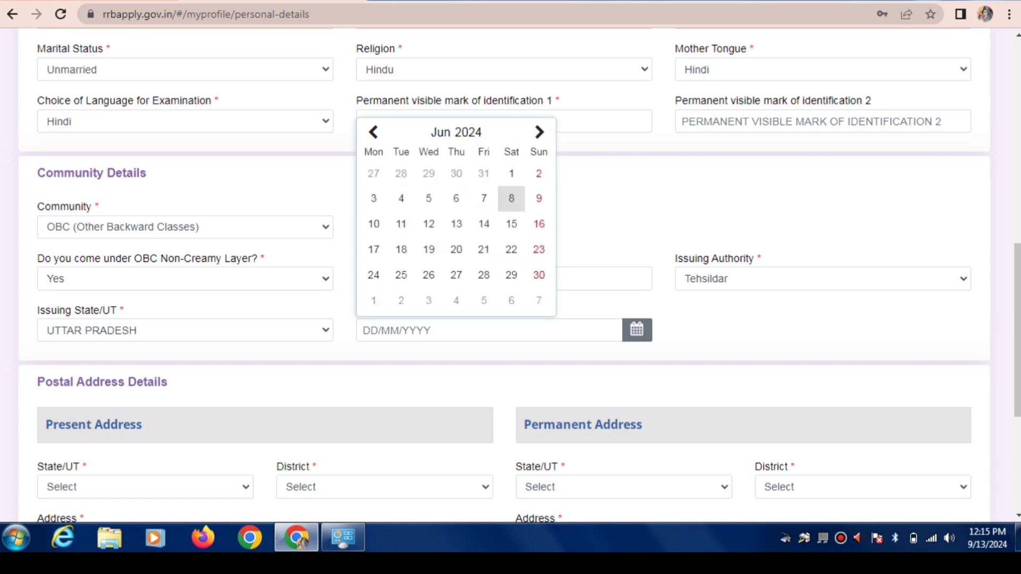
click(511, 174)
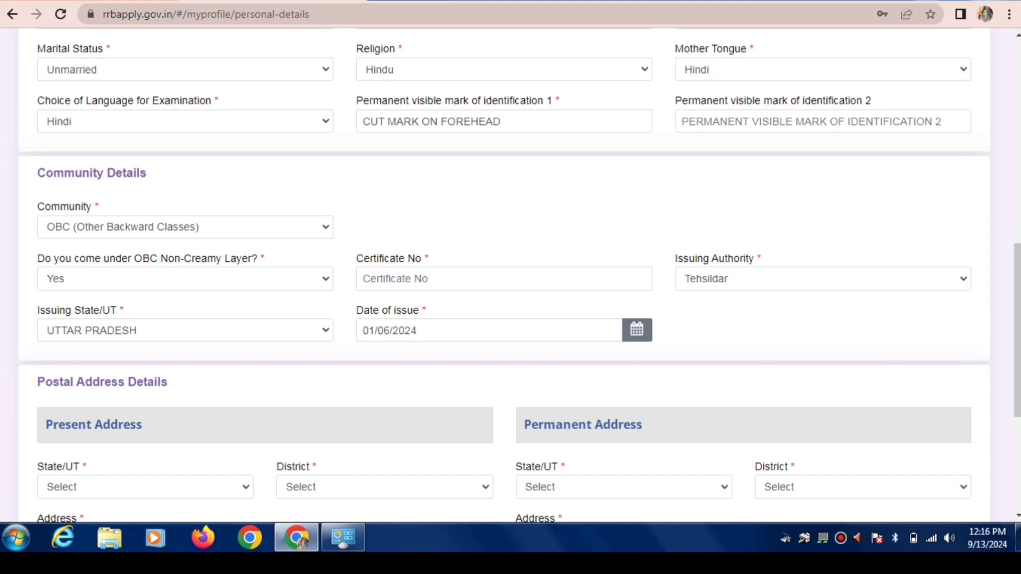
Step: Try EWS as the community, accepting its notice and viewing the issuing authority choices
click(185, 227)
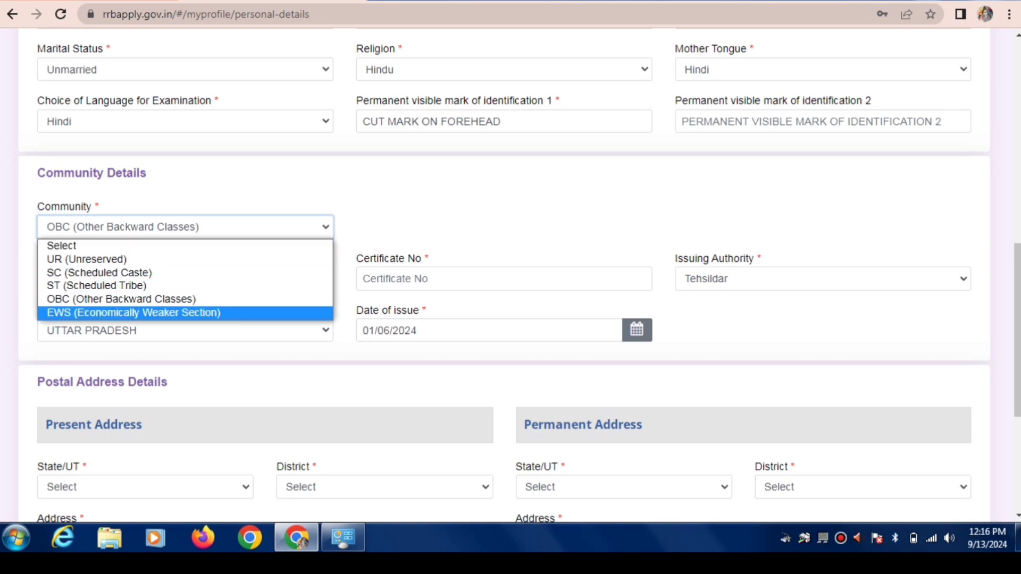
key(Return)
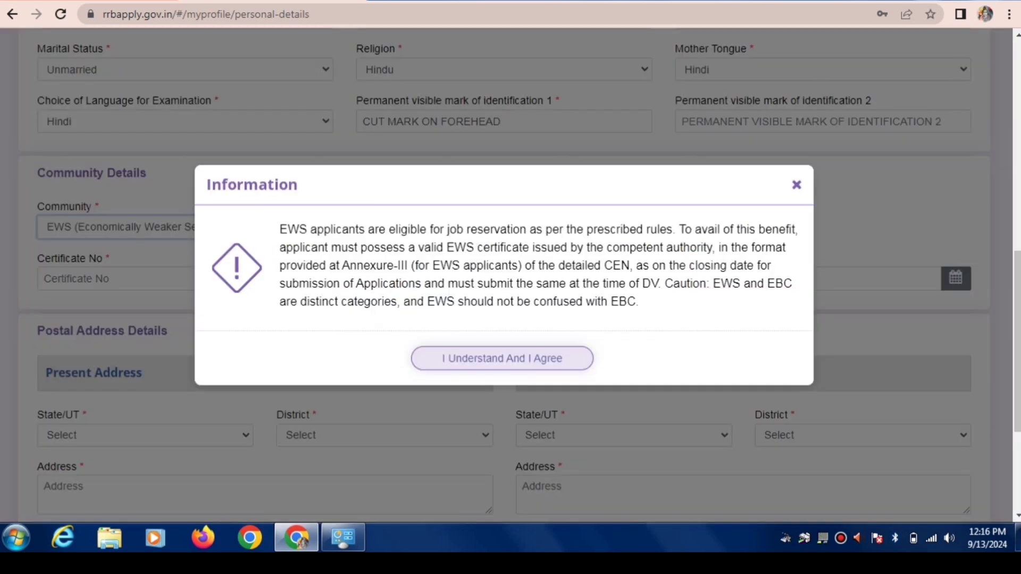
click(502, 359)
click(185, 278)
click(504, 278)
click(558, 226)
Step: Switch through SC and UR, then settle on SC (Scheduled Caste) and accept its notice
click(185, 227)
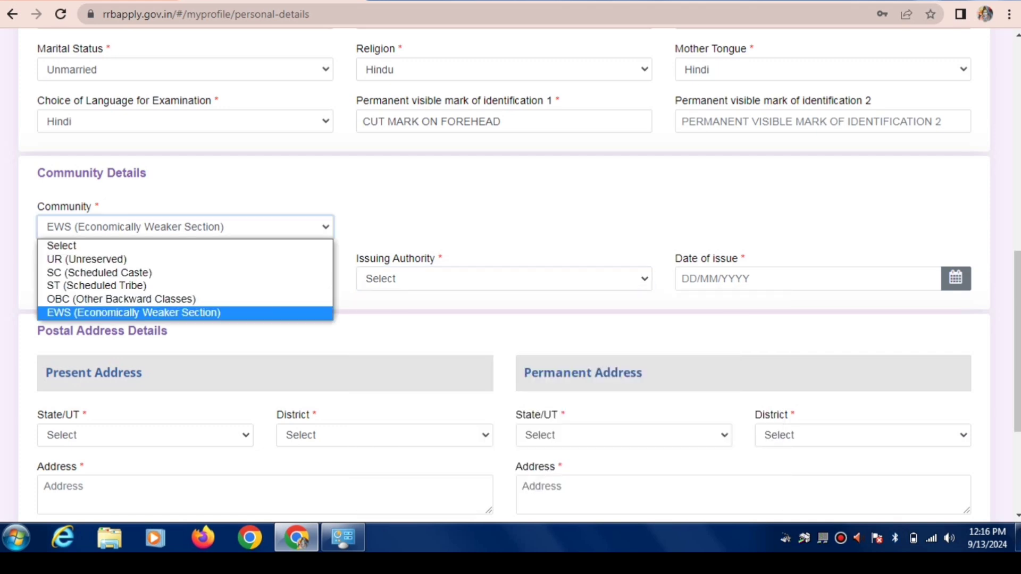
click(107, 273)
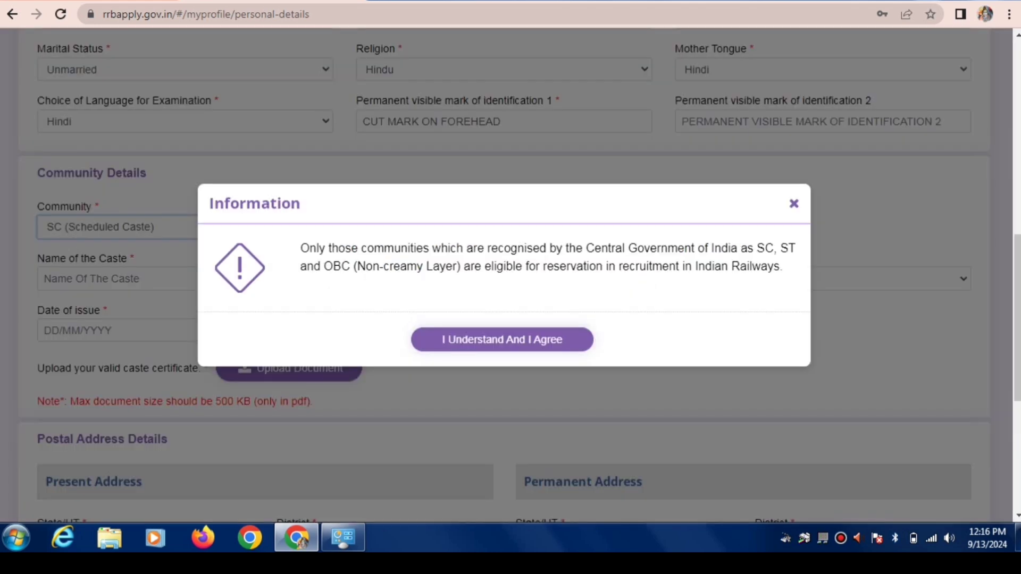
click(794, 204)
click(185, 227)
click(106, 255)
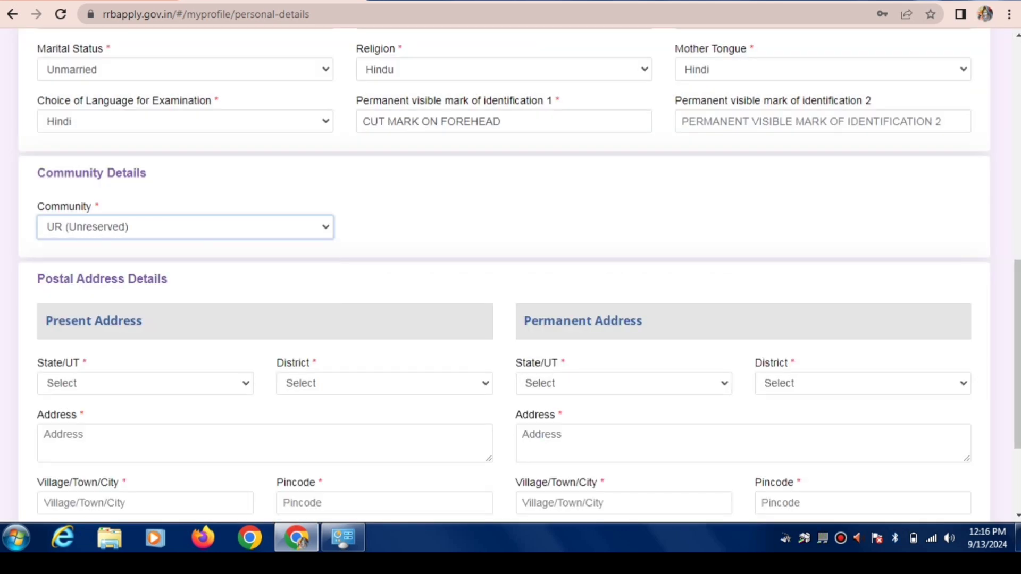
click(185, 227)
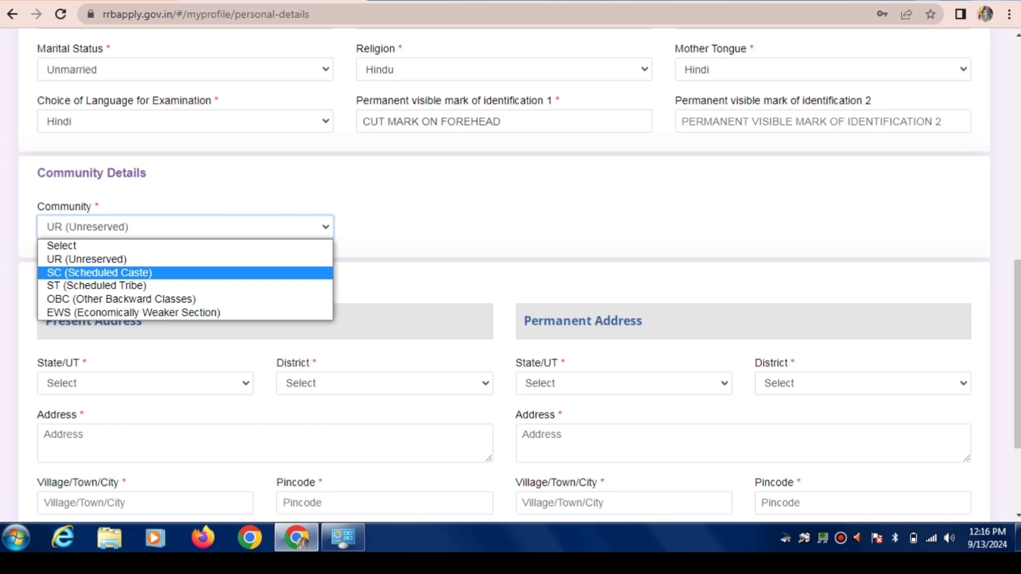
click(100, 272)
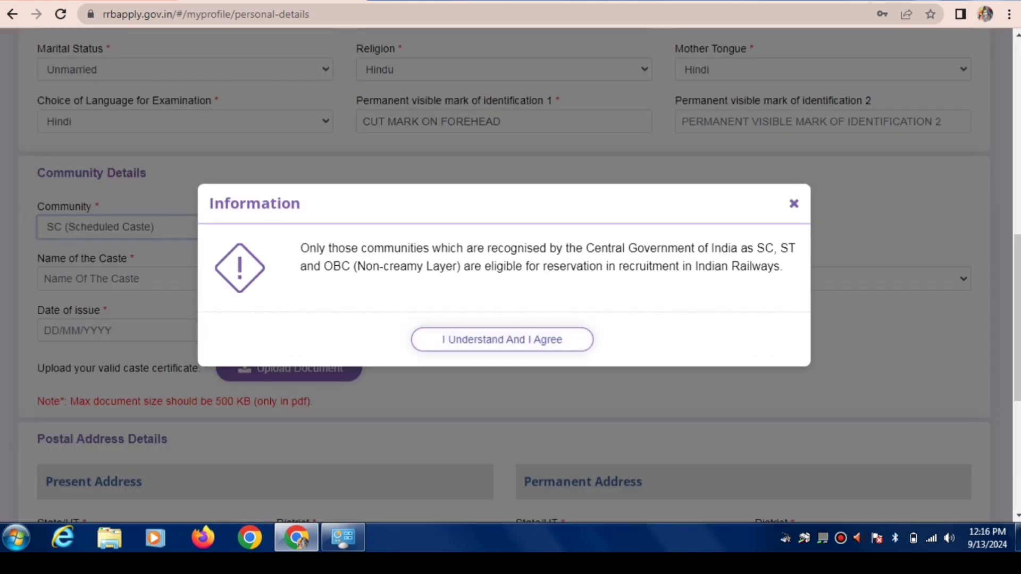
click(502, 339)
click(185, 278)
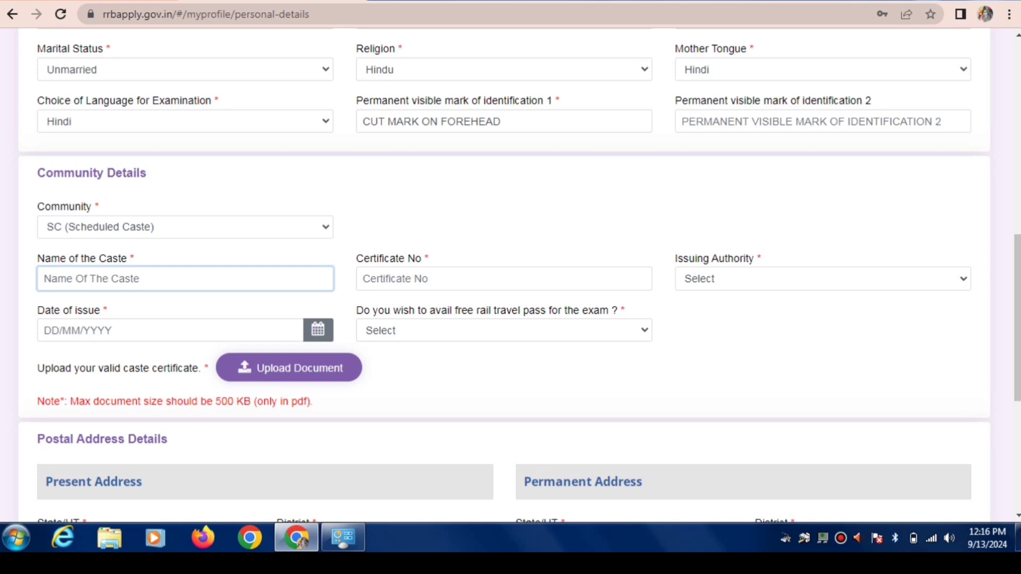
Step: Point out the Issuing Authority field and view its choices without changing them
key(ctrl+alt+d)
mouse_move(533, 180)
mouse_down()
mouse_move(464, 225)
mouse_move(417, 274)
mouse_move(696, 248)
mouse_move(734, 273)
mouse_up()
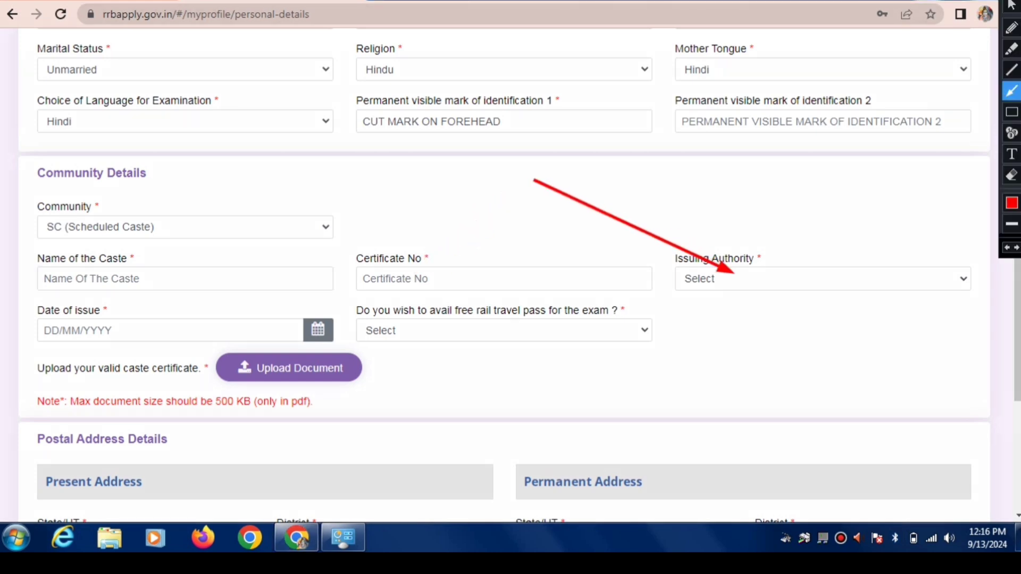
key(Escape)
click(735, 277)
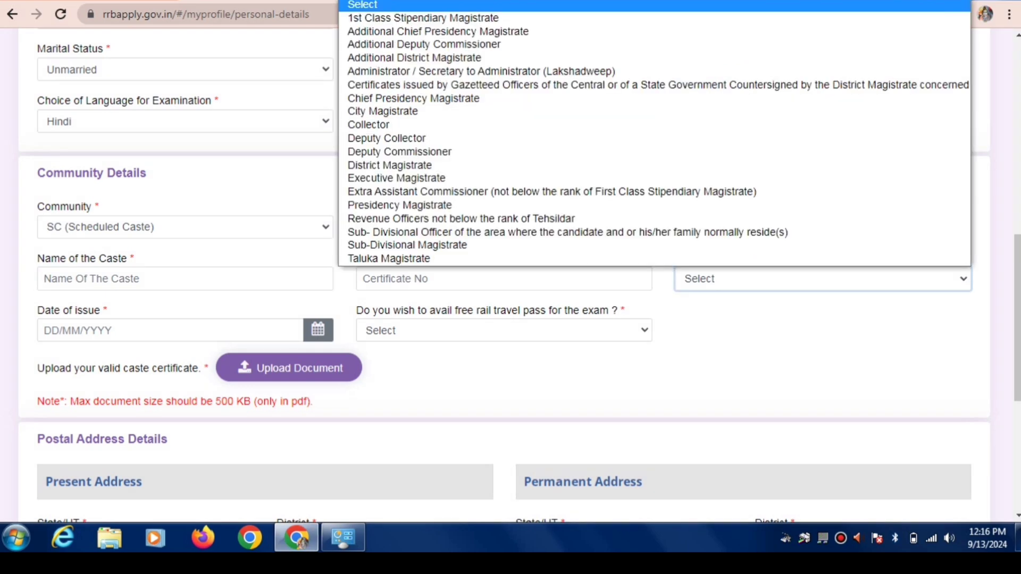
key(Escape)
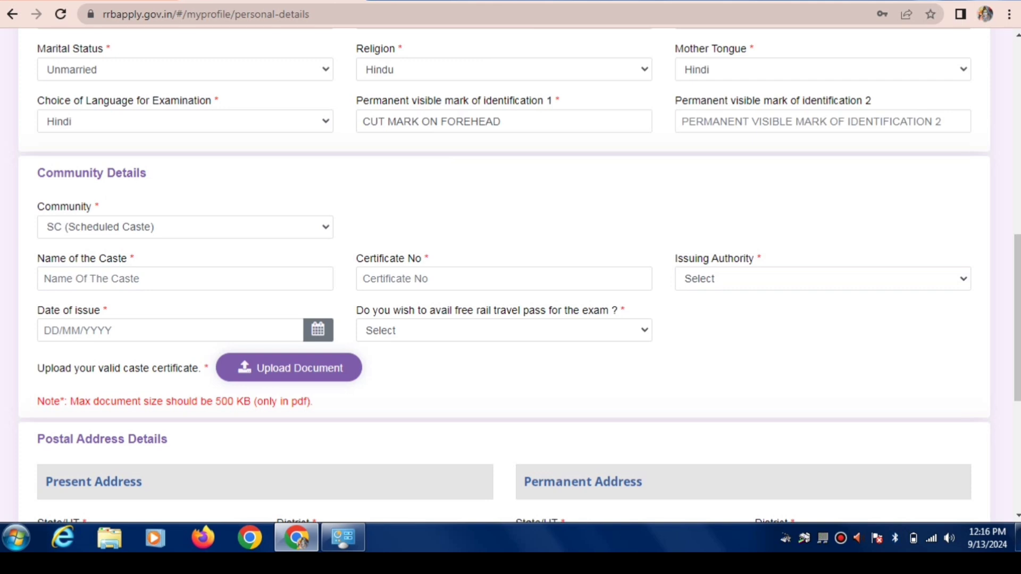
Step: Answer Yes to wanting a free rail travel pass
drag(618, 310, 428, 310)
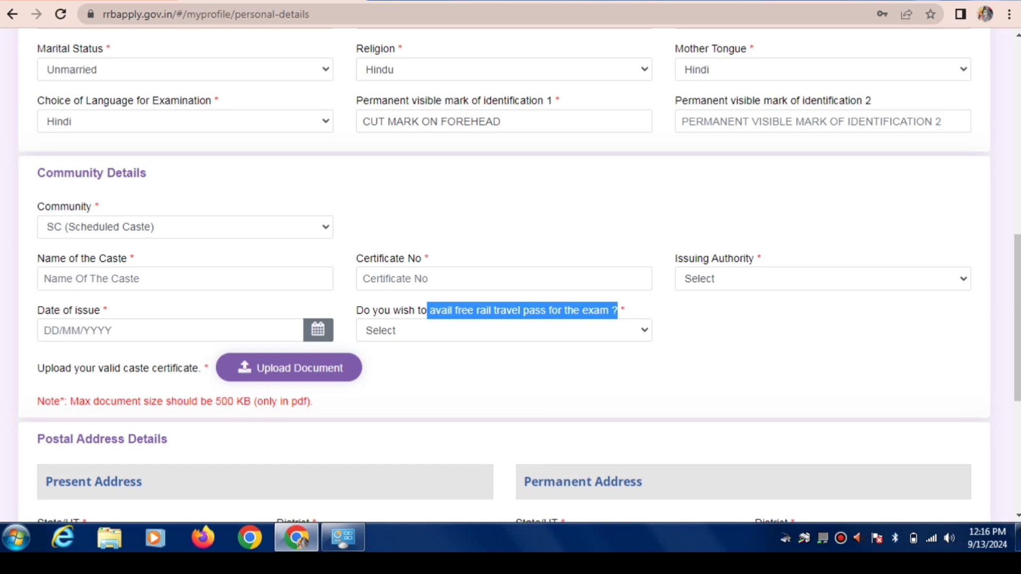
drag(428, 310, 390, 310)
click(452, 330)
click(452, 362)
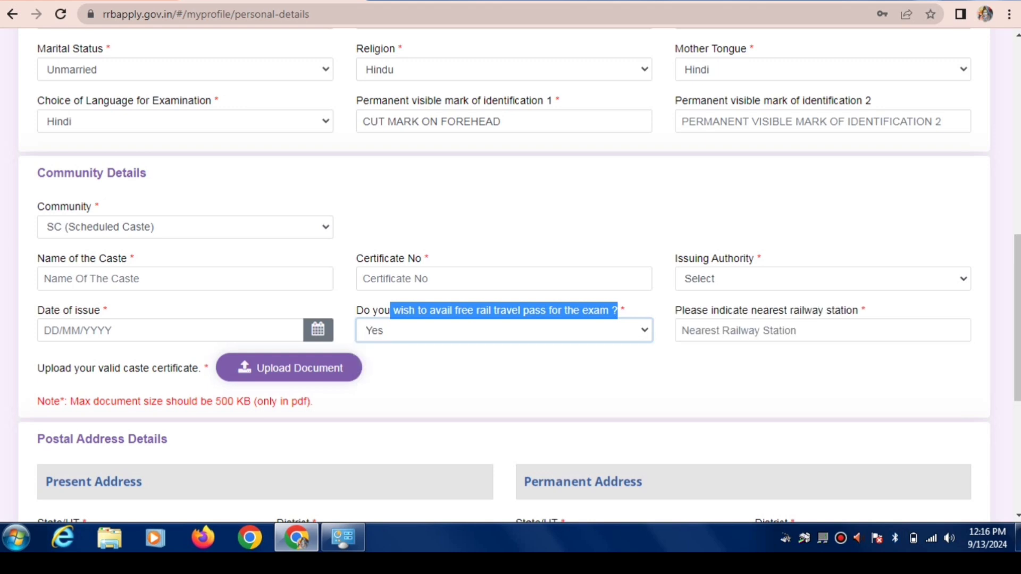
Step: Open the Upload Document window for the caste certificate
key(ctrl+alt+d)
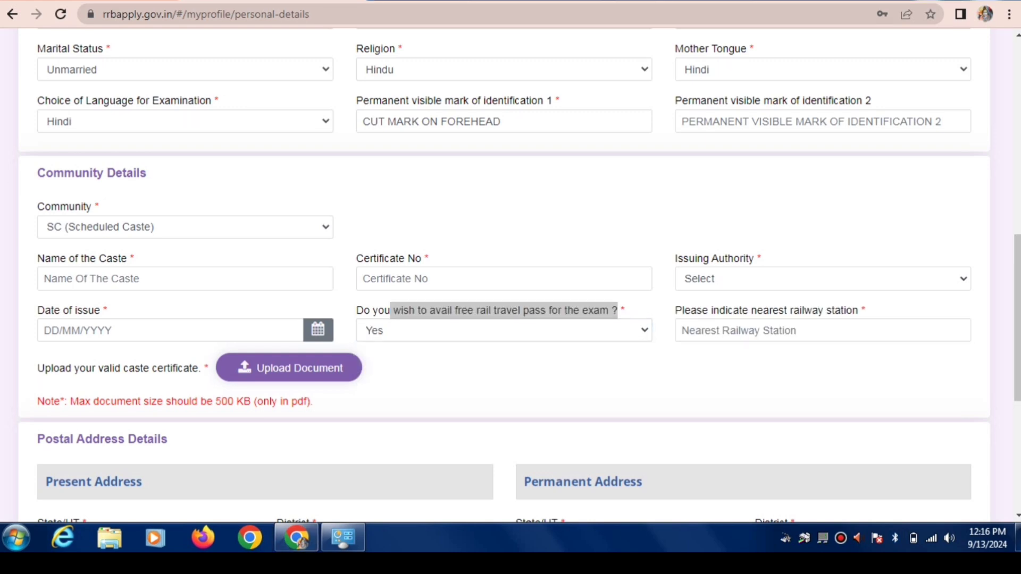
mouse_move(397, 237)
mouse_down()
mouse_move(315, 298)
mouse_move(231, 393)
mouse_up()
mouse_move(226, 268)
mouse_down()
mouse_move(273, 350)
mouse_move(293, 354)
mouse_up()
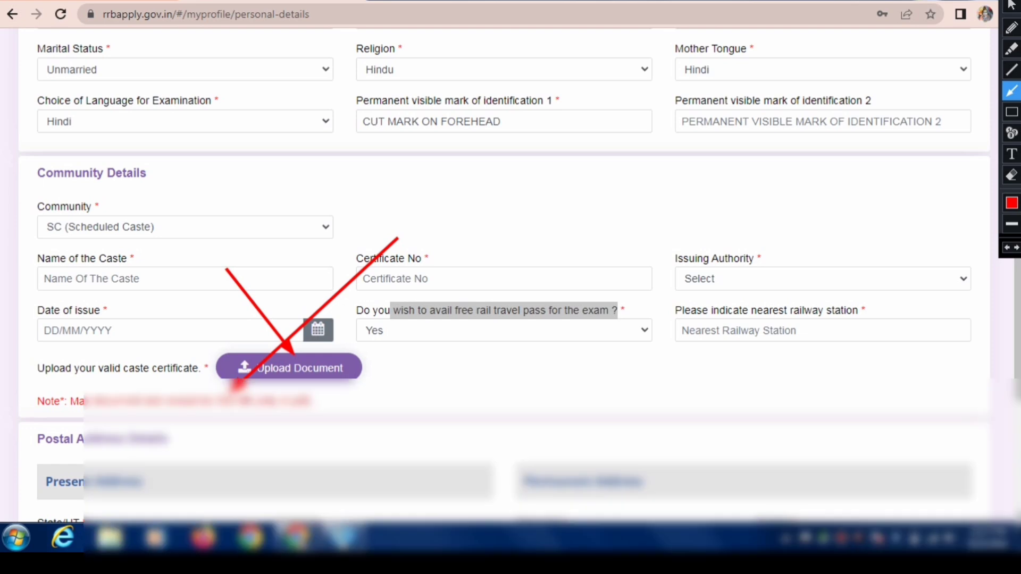
key(Escape)
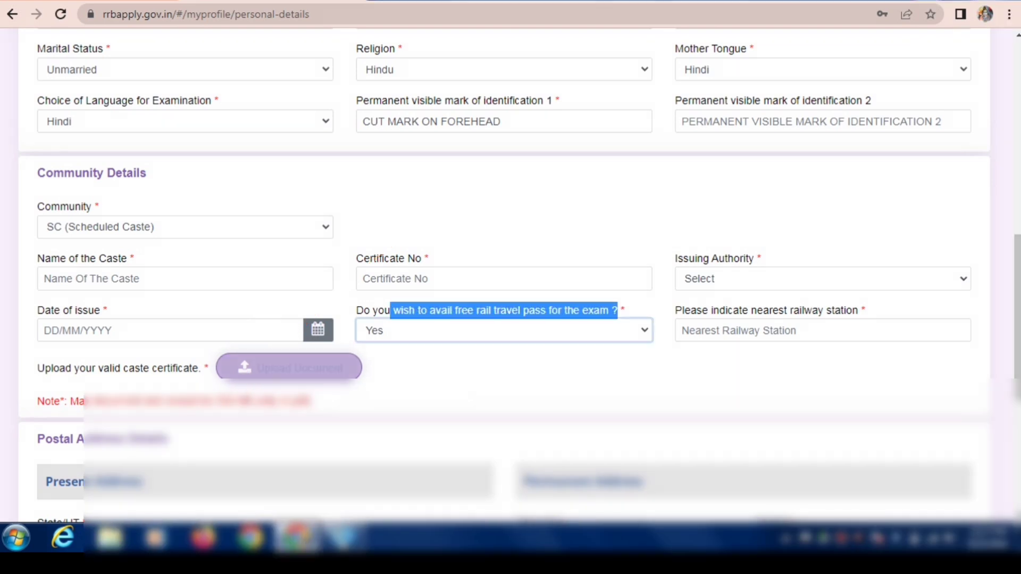
click(288, 368)
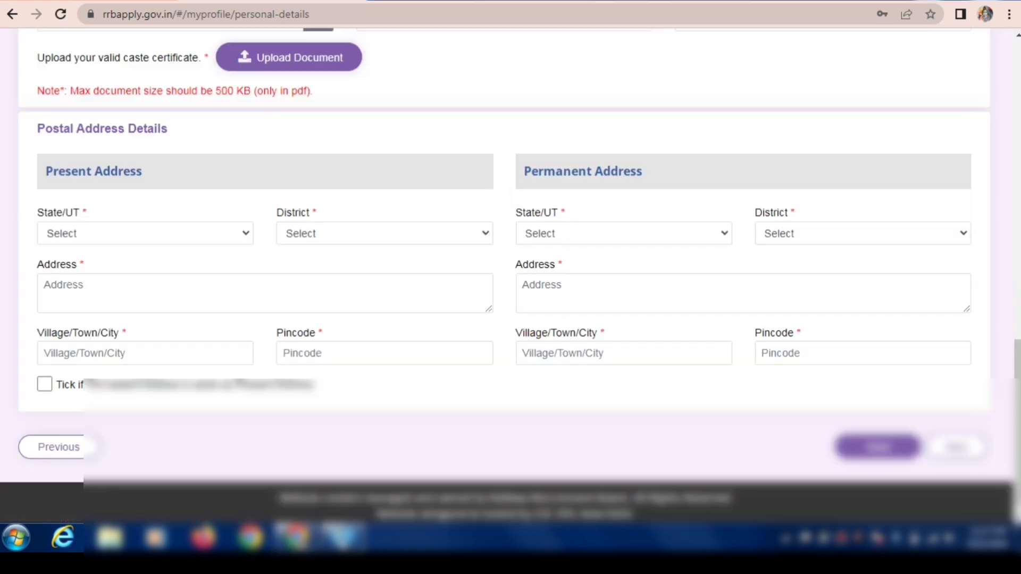
Step: Set the present address state to UTTAR PRADESH and district to Mathura
drag(65, 172, 144, 172)
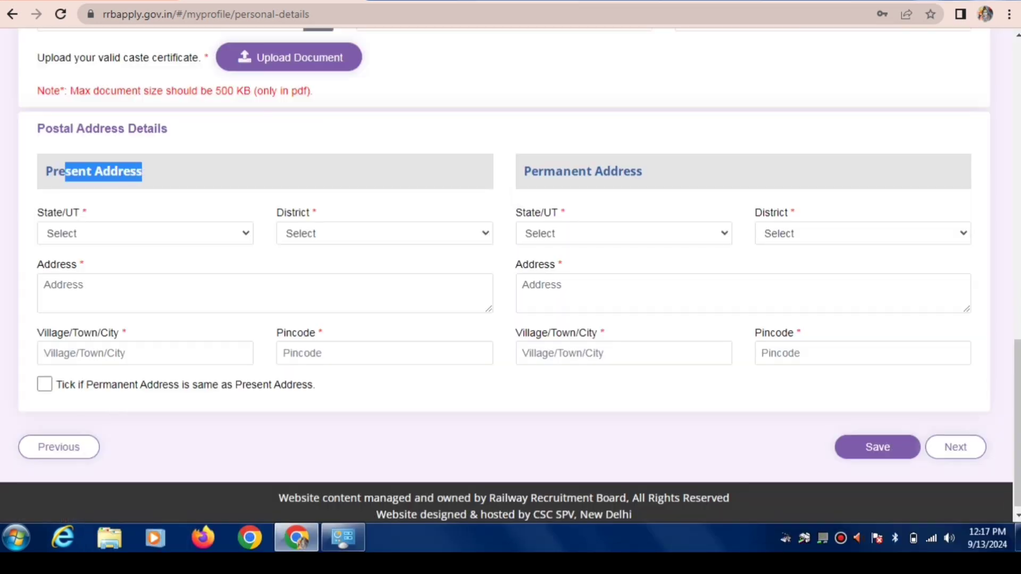
click(145, 233)
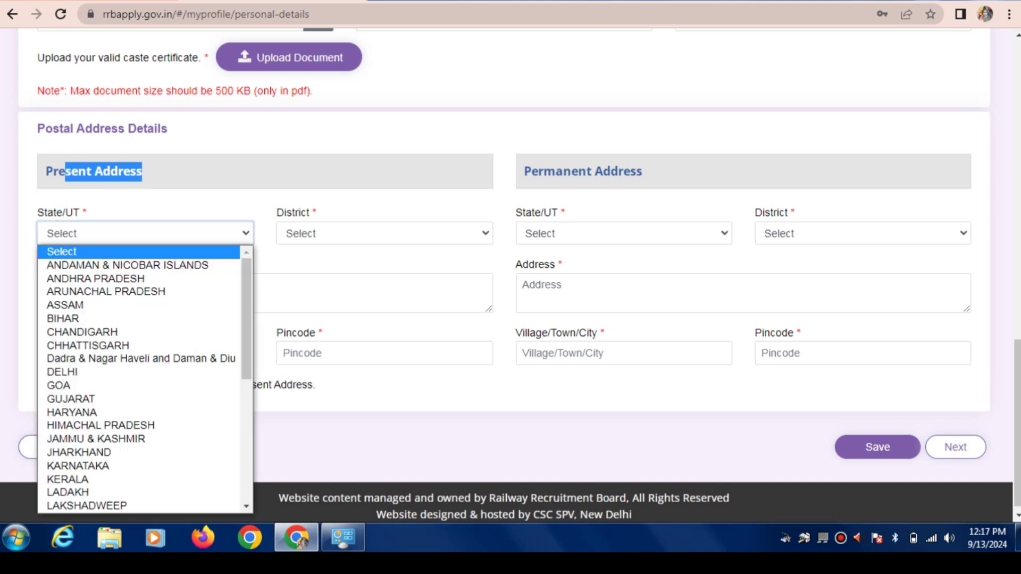
key(u)
key(Return)
click(384, 233)
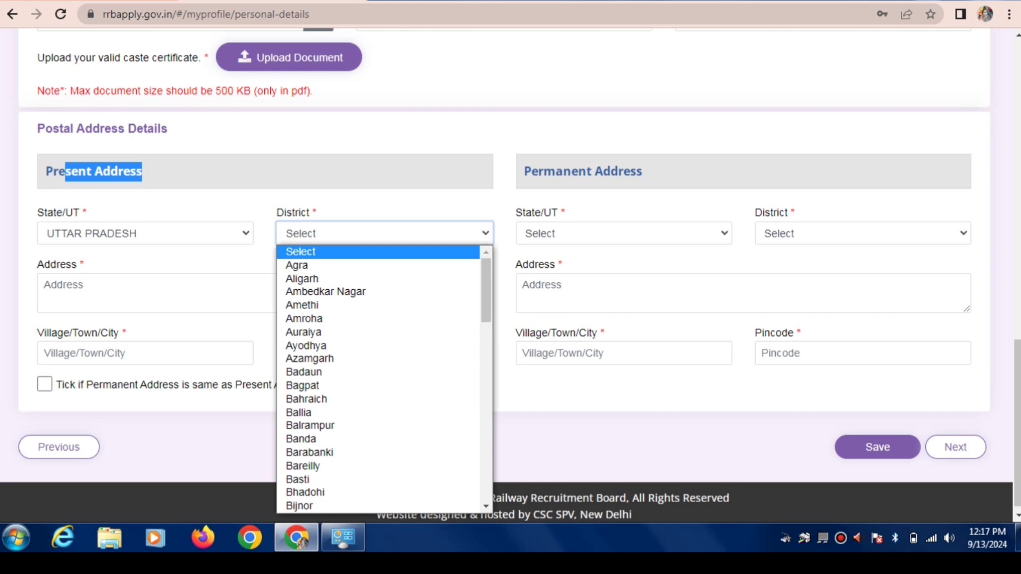
key(Escape)
click(384, 233)
text(mat)
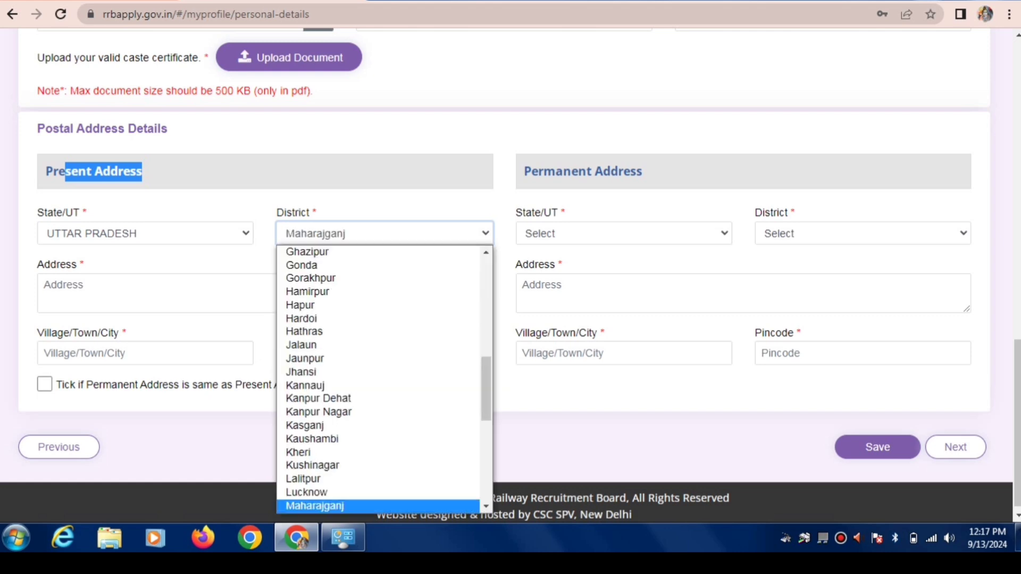
key(Return)
Step: Type 'VILLAGE XYZ POST YZX' into the present address box
click(264, 294)
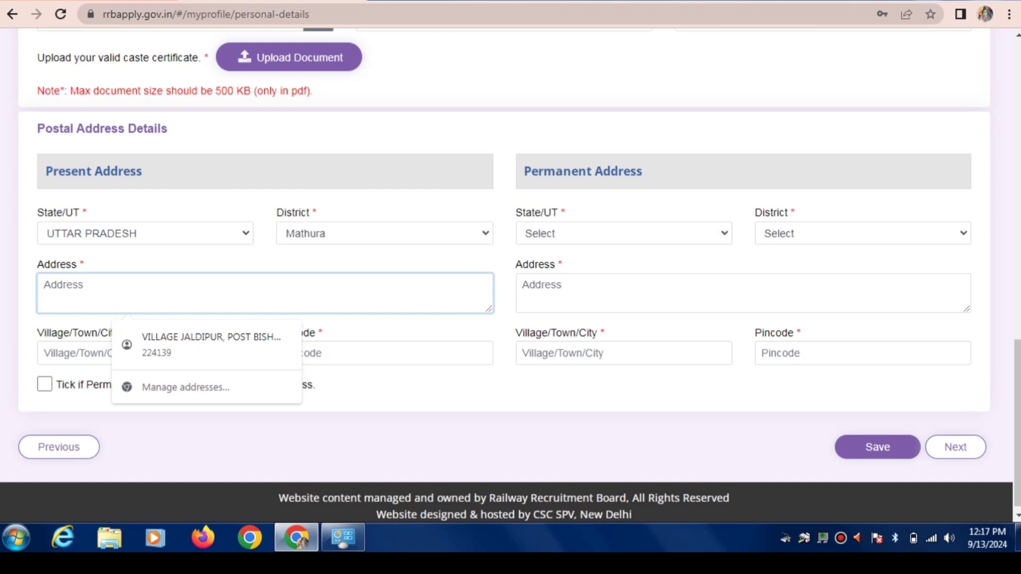
mouse_move(303, 219)
mouse_down()
mouse_move(80, 287)
mouse_move(50, 341)
mouse_move(122, 333)
mouse_move(48, 343)
mouse_move(313, 338)
mouse_up()
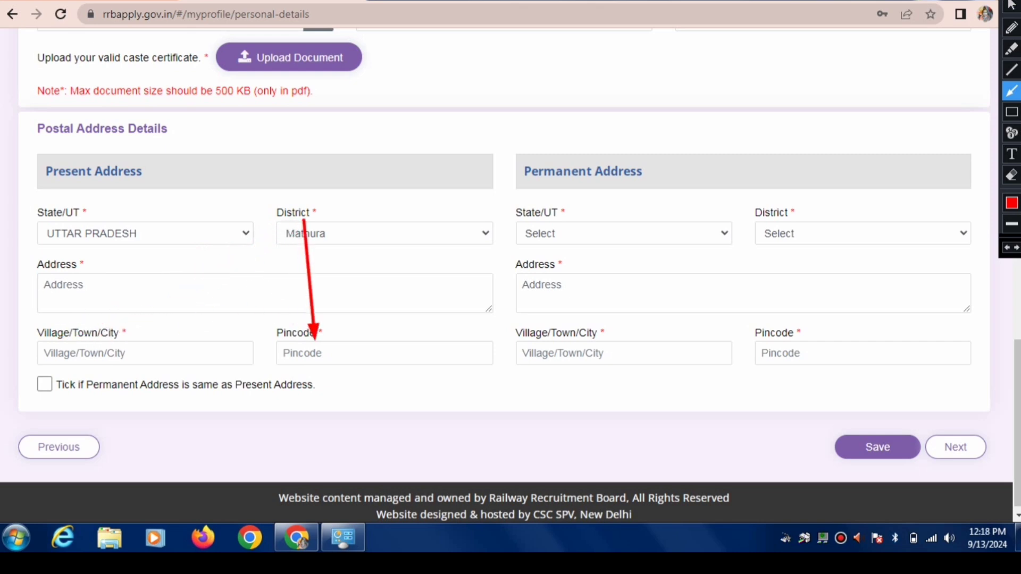
key(Escape)
click(255, 293)
text(VILLAGE )
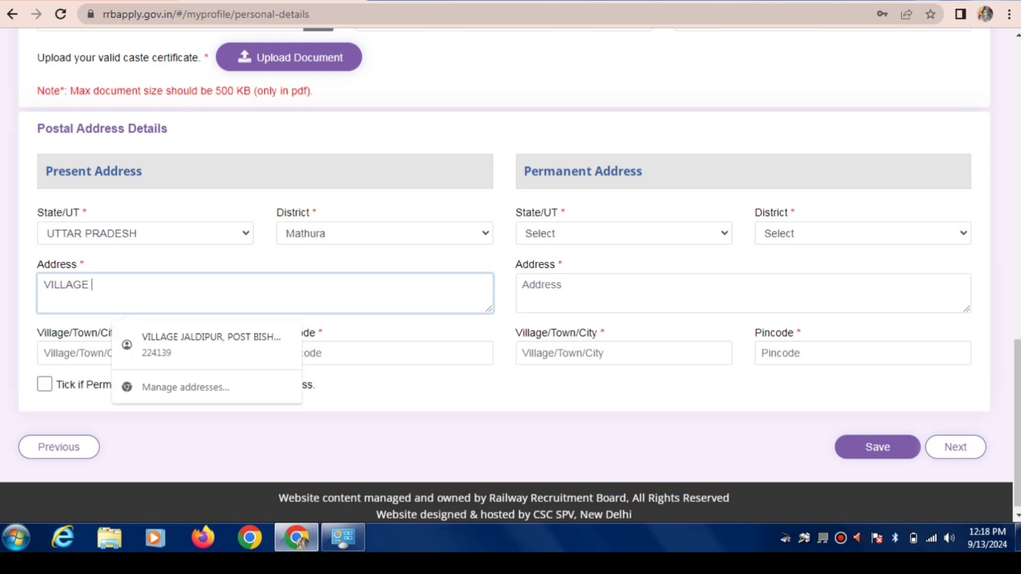
text(XYZ POST YZX)
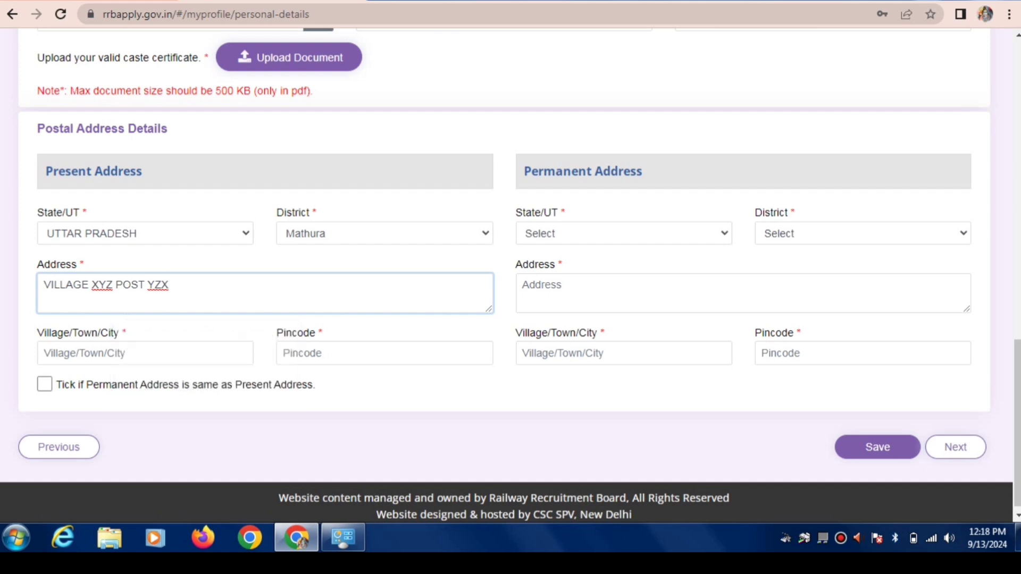
mouse_move(355, 240)
mouse_down()
mouse_move(102, 335)
mouse_move(108, 343)
mouse_up()
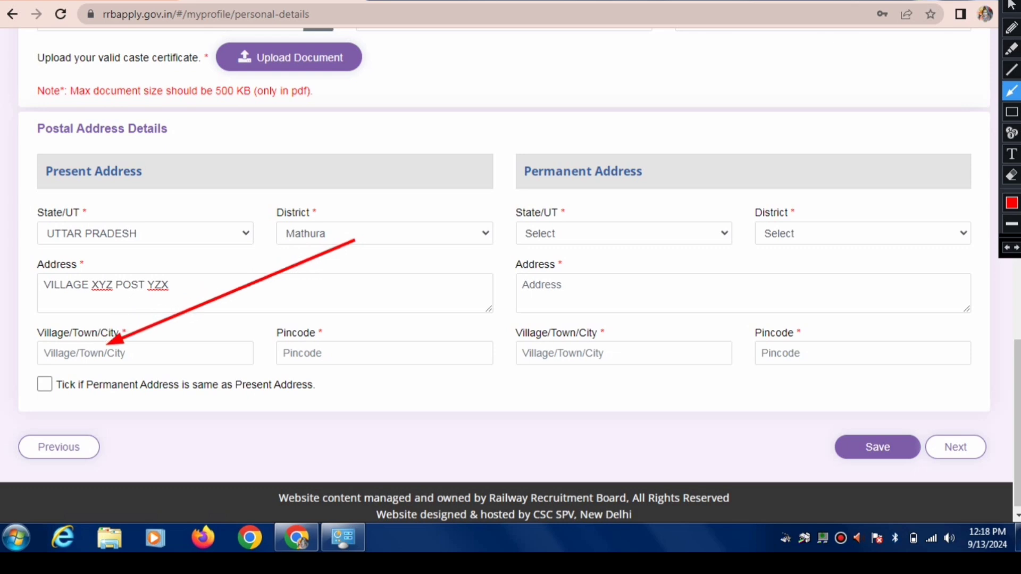
key(Escape)
Step: Fill village/town/city with 'VILLAGE XYZ' and pincode with 400222
click(113, 352)
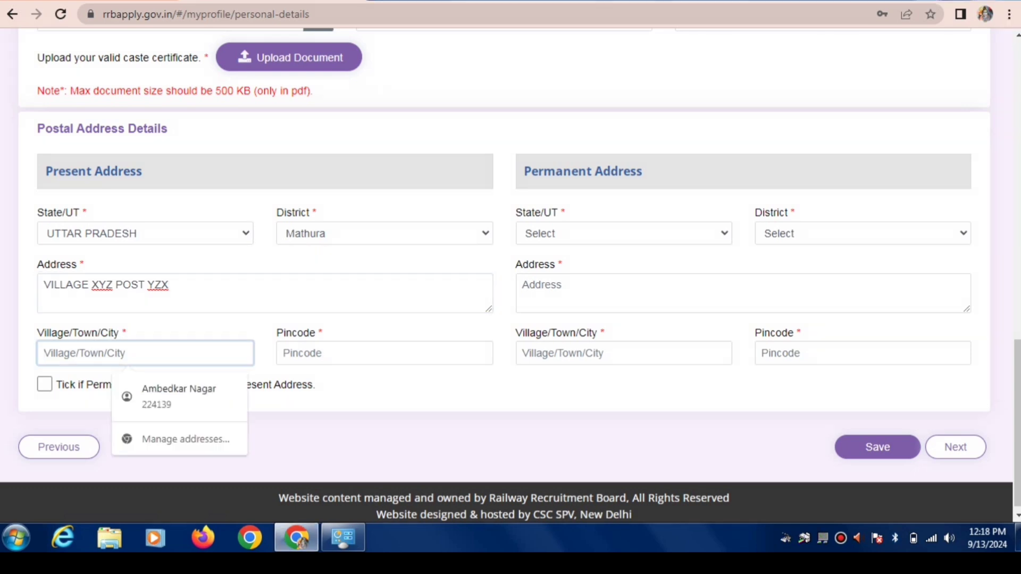
text(VILLAGE )
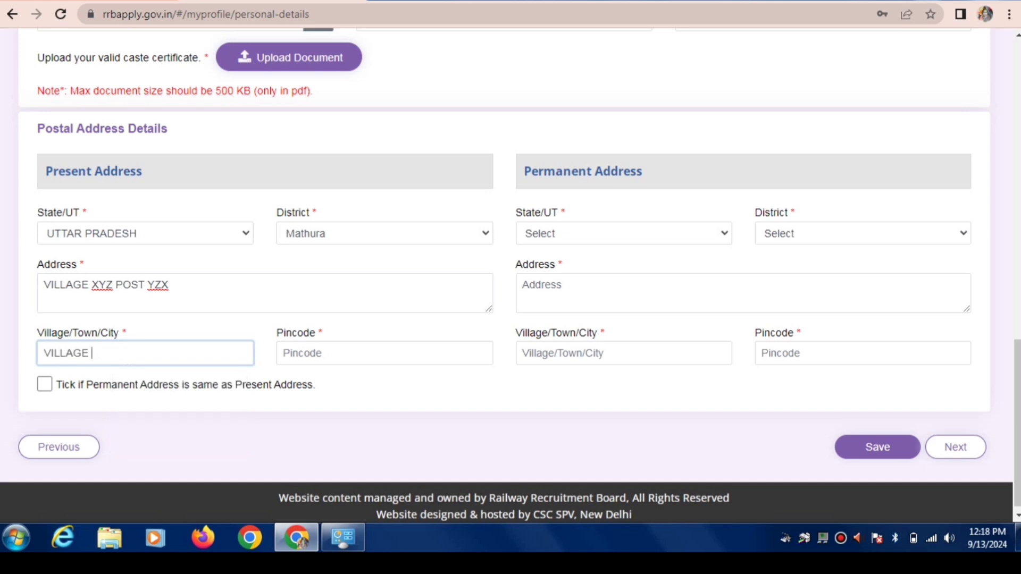
text(XYZ)
key(BackSpace)
text(XYZ)
click(330, 353)
text(2)
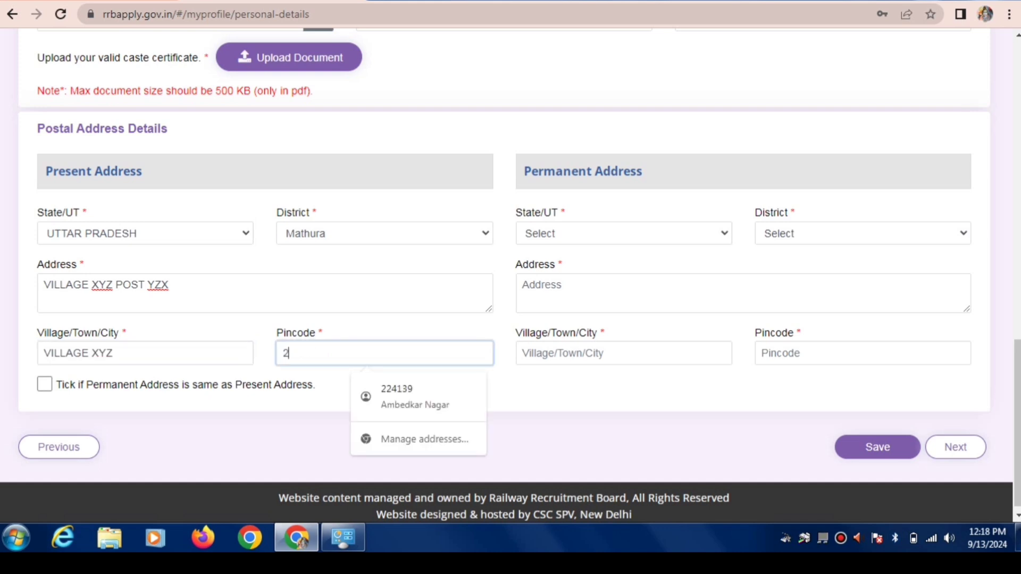
key(BackSpace)
text(40022)
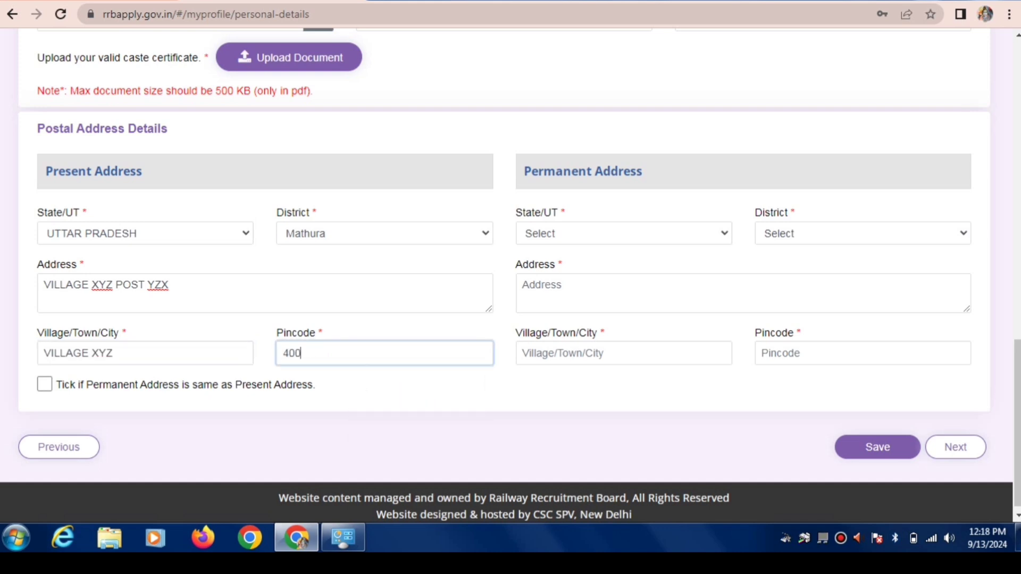
text(2)
key(ctrl+alt+d)
Step: Mark the permanent address as the same as the present address
mouse_move(428, 234)
mouse_down()
mouse_move(154, 181)
mouse_move(321, 201)
mouse_move(512, 205)
mouse_move(526, 190)
mouse_move(120, 385)
mouse_move(42, 379)
mouse_move(50, 346)
mouse_move(250, 240)
mouse_move(125, 345)
mouse_move(50, 376)
mouse_move(561, 218)
mouse_move(646, 237)
mouse_move(579, 167)
mouse_move(553, 170)
mouse_move(574, 193)
mouse_move(574, 223)
mouse_move(91, 343)
mouse_up()
drag(49, 380, 49, 386)
click(45, 384)
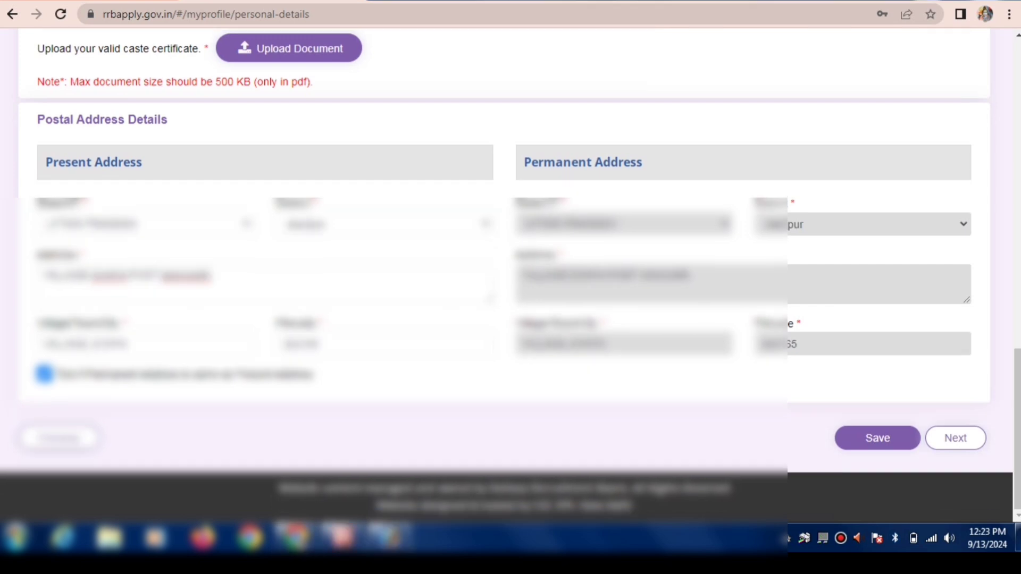
Step: Save the personal details and check the 'Saved Successfully' confirmation
click(877, 438)
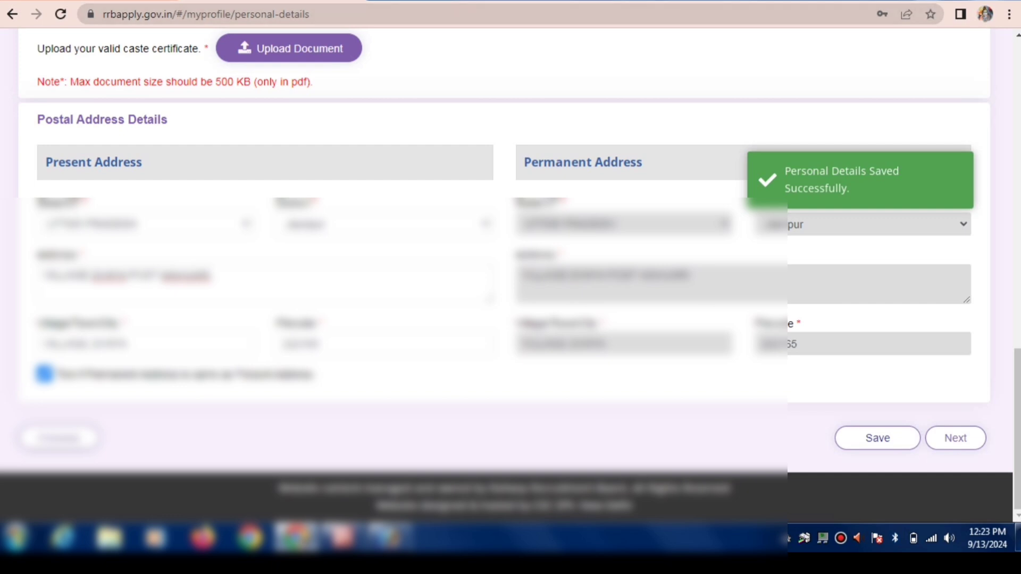
key(ctrl+alt+d)
mouse_move(786, 202)
mouse_down()
mouse_move(905, 394)
mouse_move(944, 424)
mouse_up()
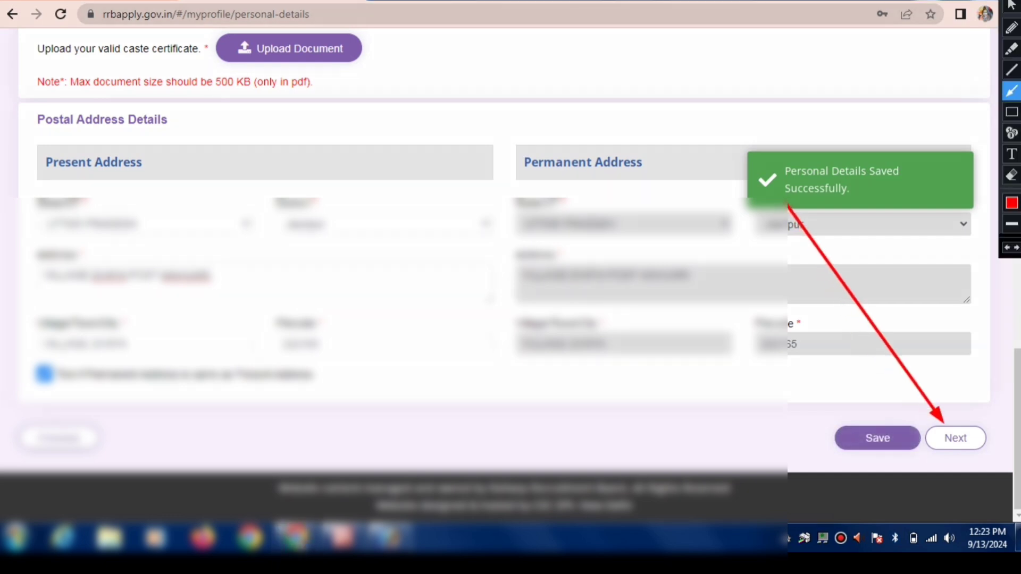
key(Escape)
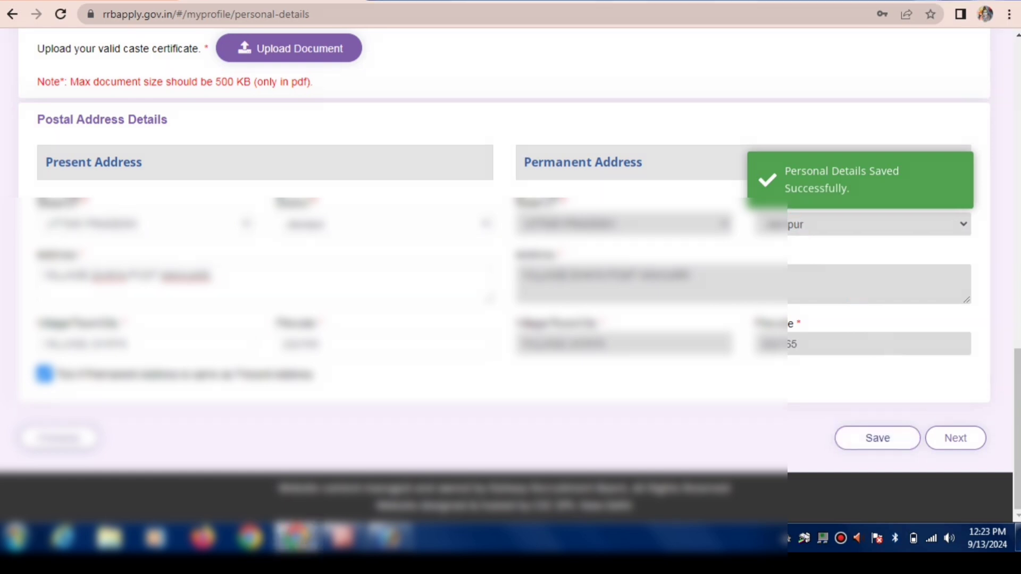
Step: Continue to Other Details and keep the ex-serviceman answer as No
click(956, 438)
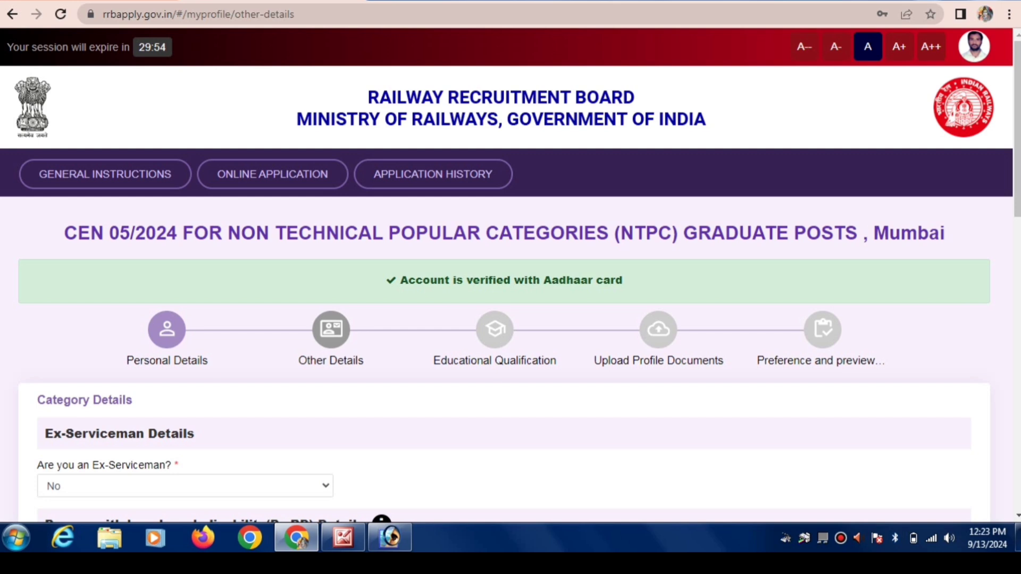
scroll(510, 277, down, 2)
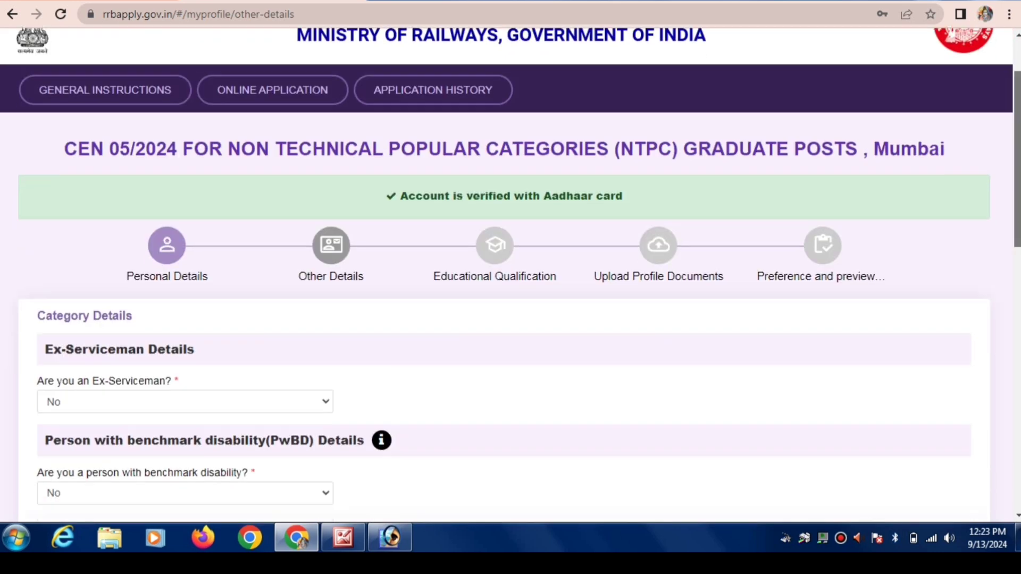
scroll(511, 270, down, 4)
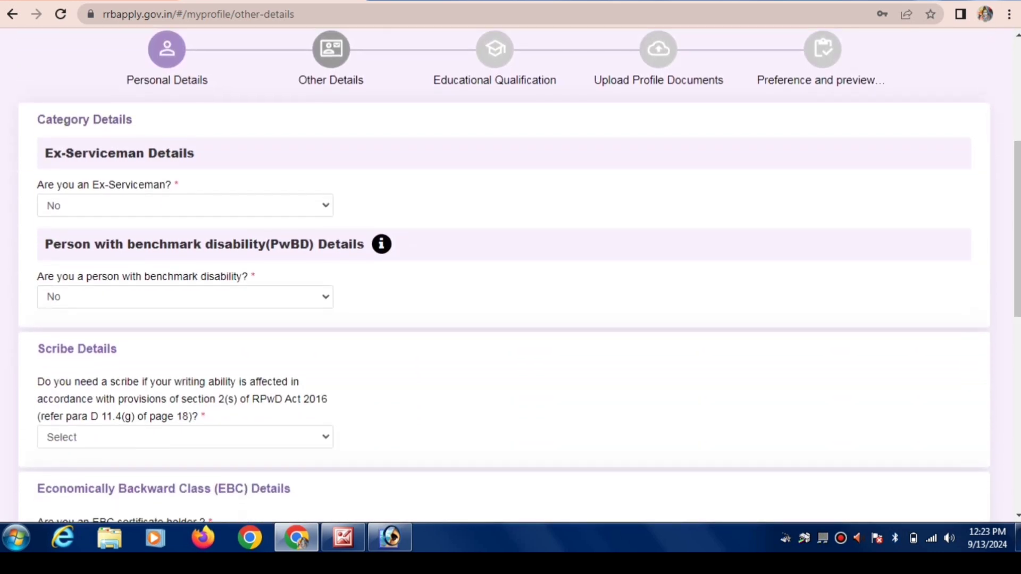
click(185, 206)
click(185, 251)
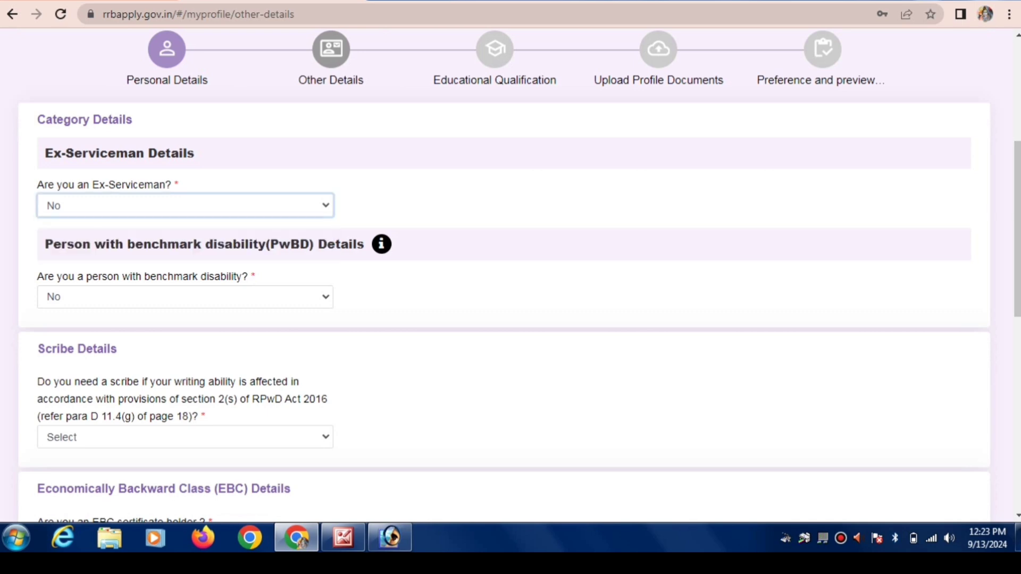
click(494, 208)
Step: Try benchmark disability Yes with Multiple Disability, accept the notice, then set it back to No
drag(67, 244, 317, 244)
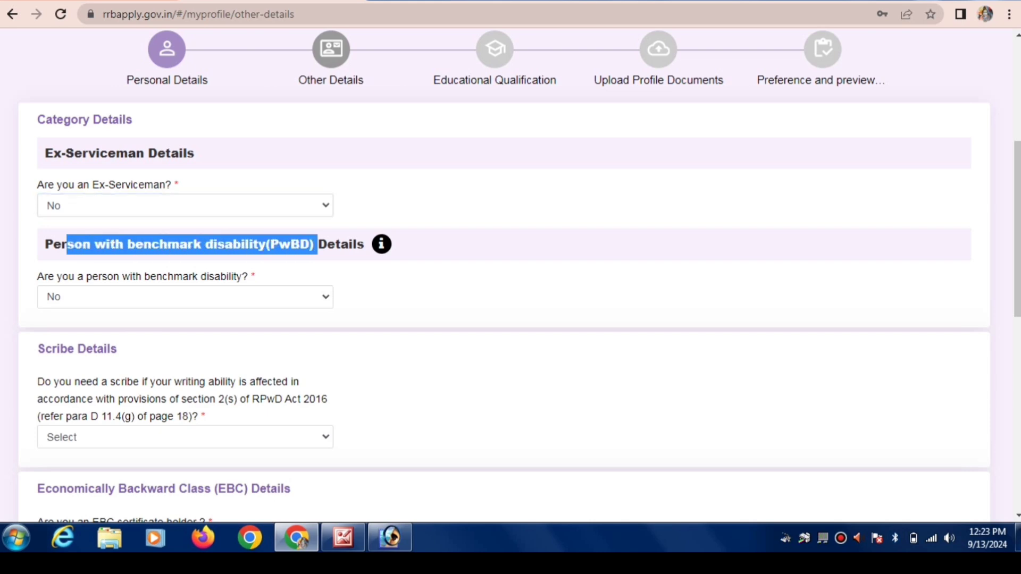
drag(75, 276, 221, 276)
click(213, 297)
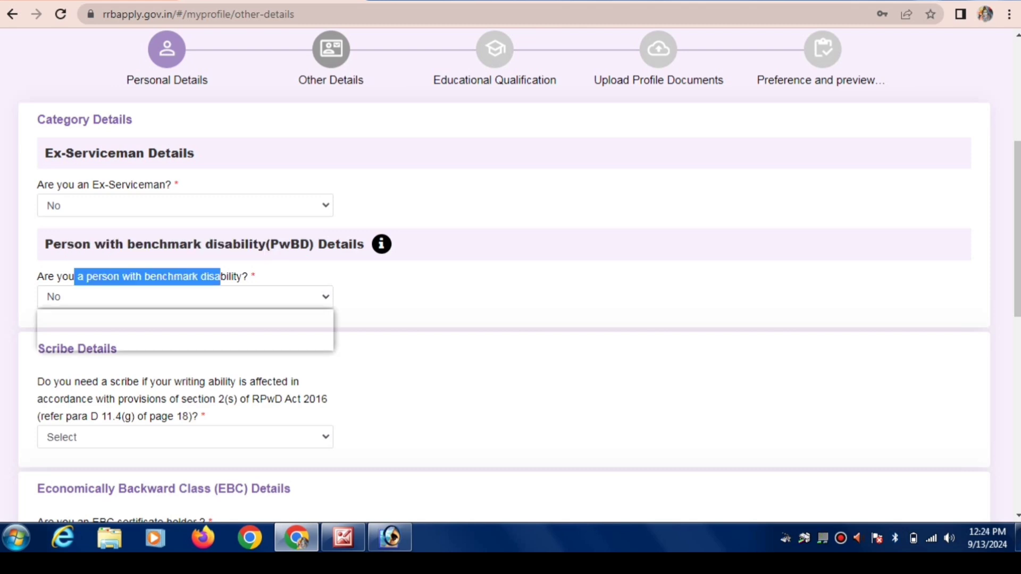
click(59, 325)
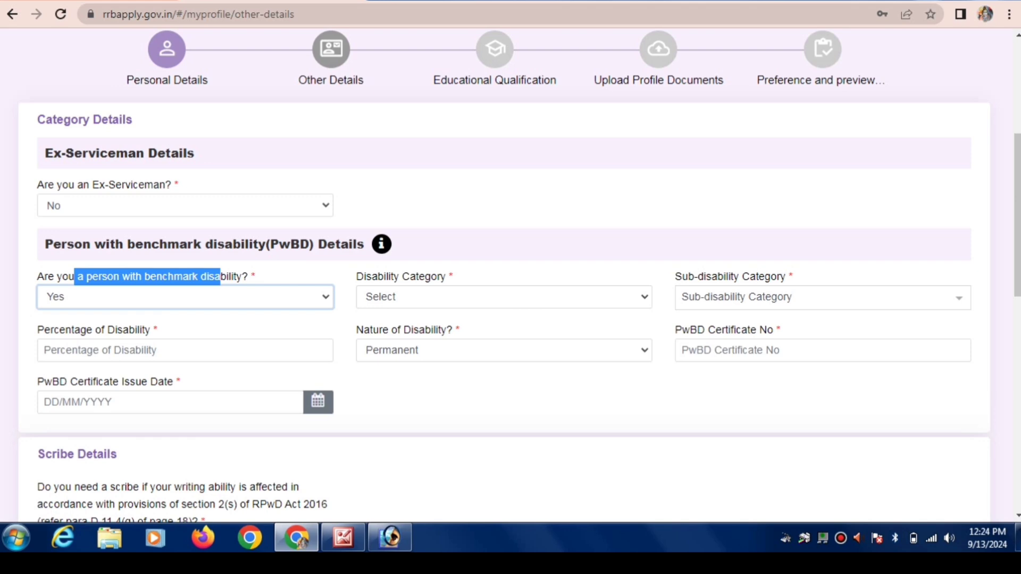
click(504, 298)
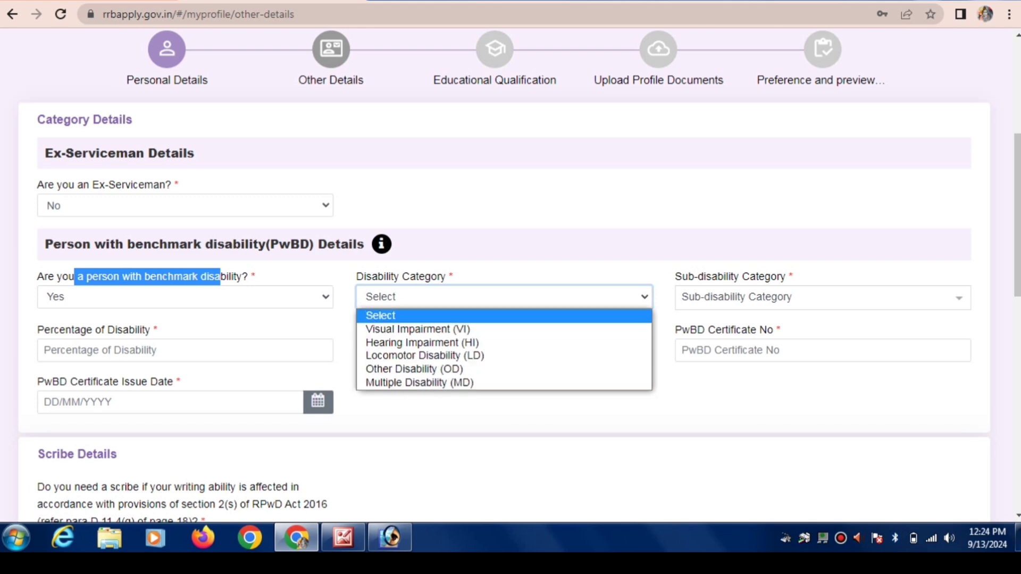
click(425, 383)
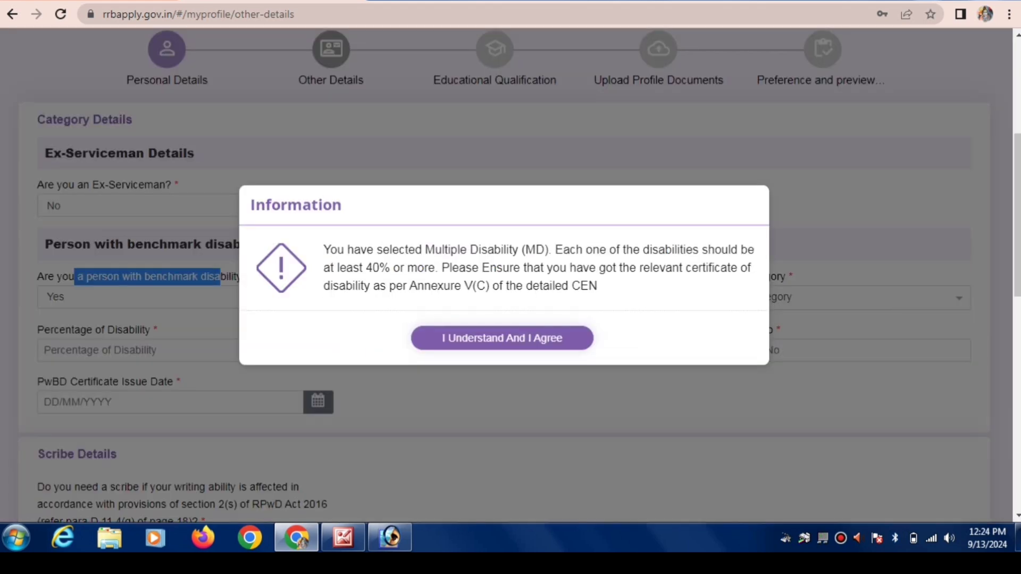
click(502, 339)
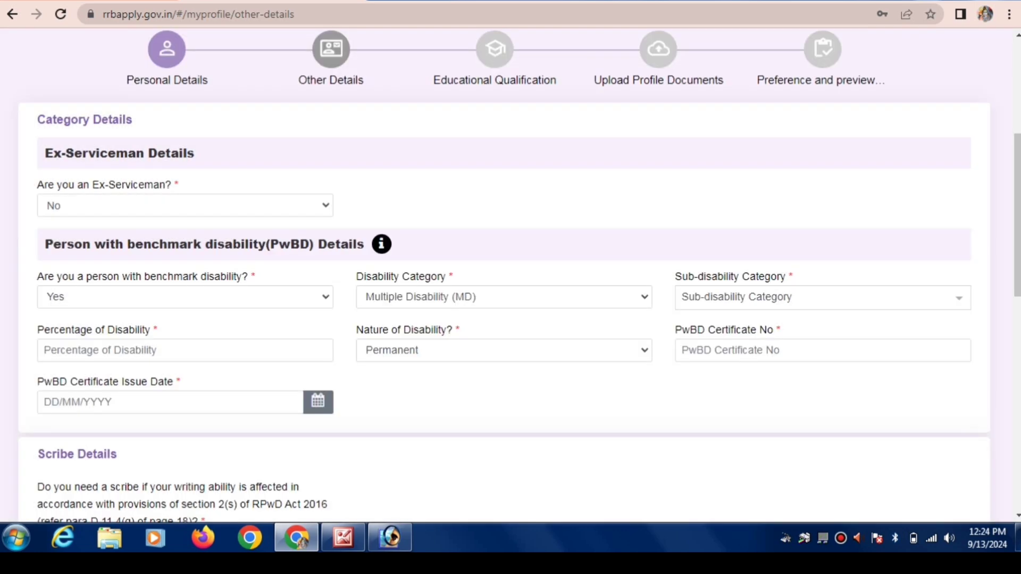
drag(68, 277, 141, 277)
click(154, 296)
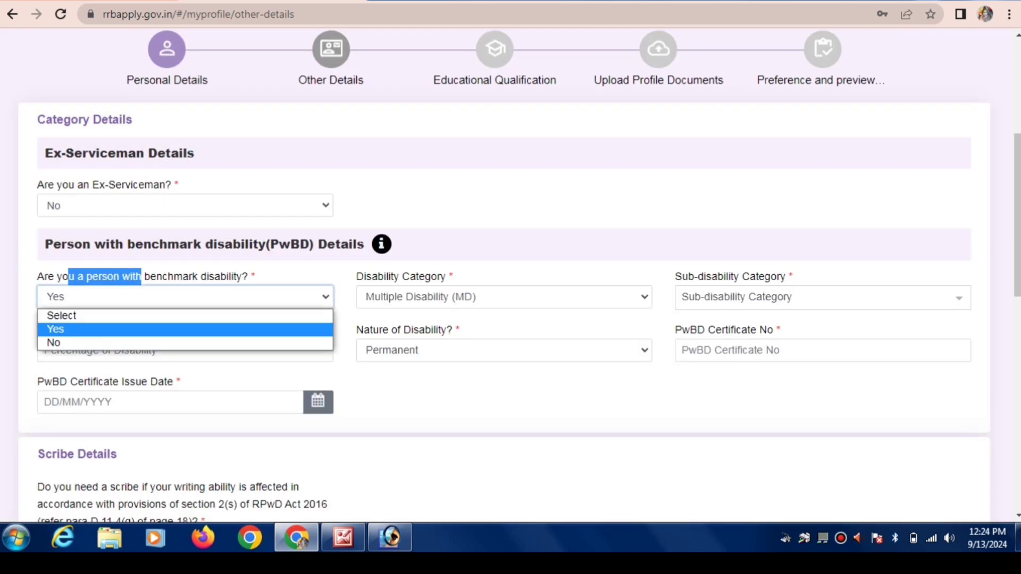
key(Return)
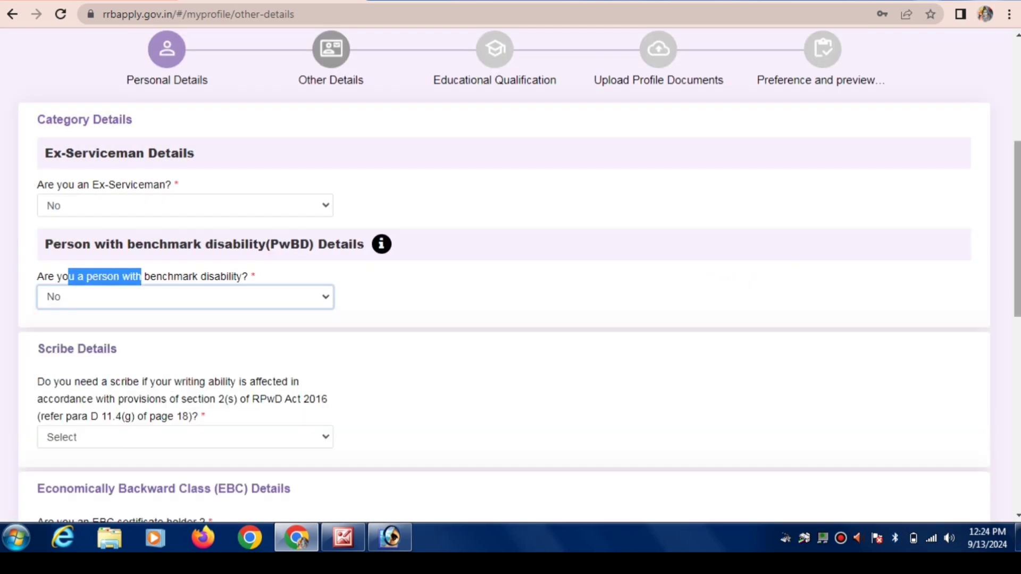
scroll(511, 275, down, 4)
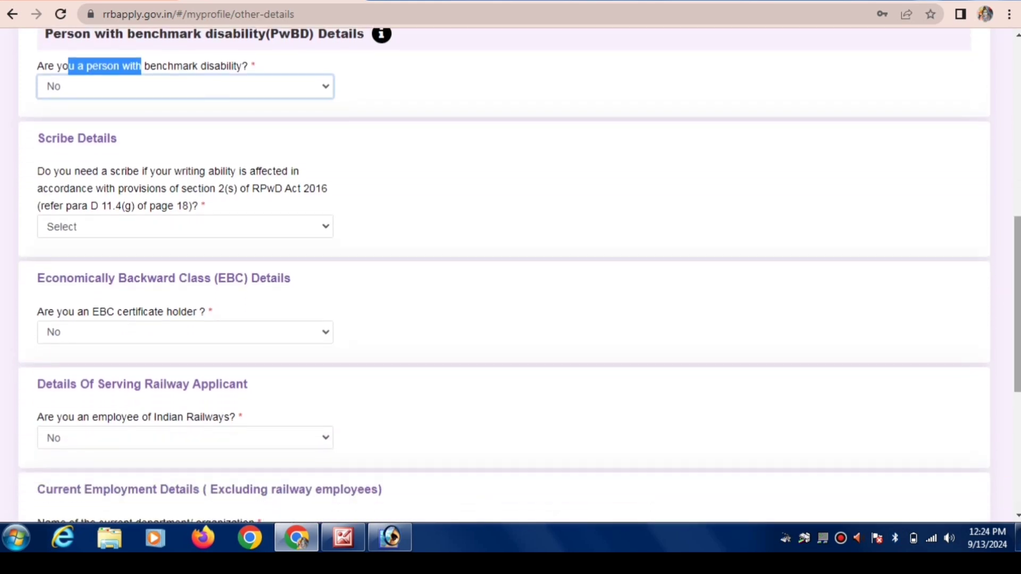
Step: Answer No to both the scribe question and the EBC certificate holder question
drag(37, 171, 142, 171)
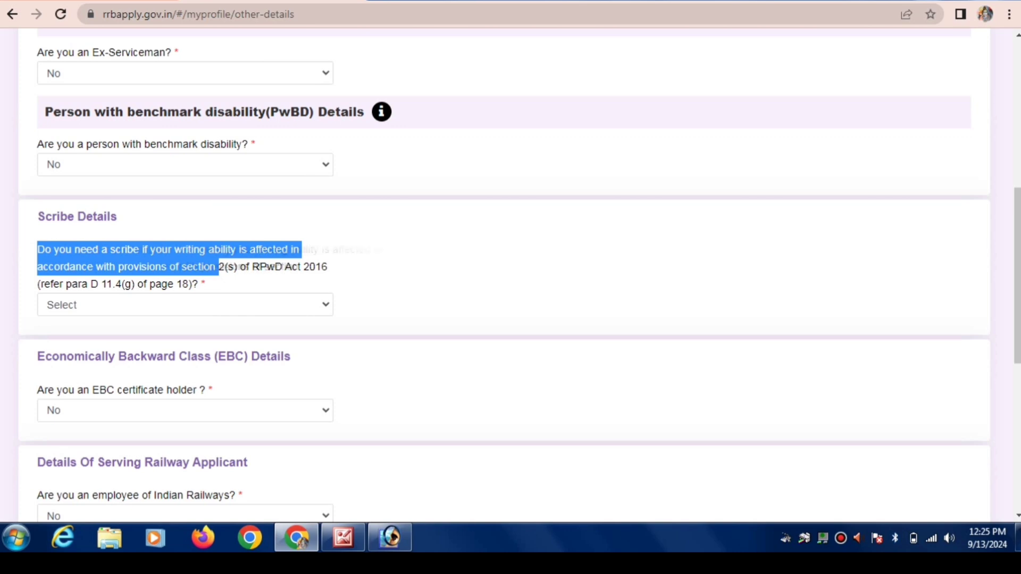
click(316, 255)
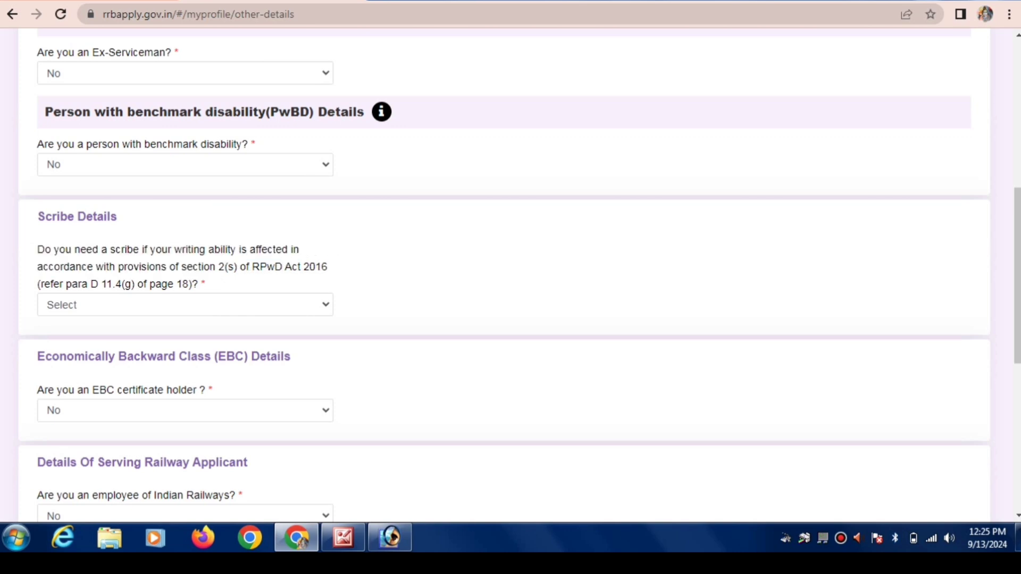
drag(37, 217, 93, 217)
drag(37, 250, 115, 250)
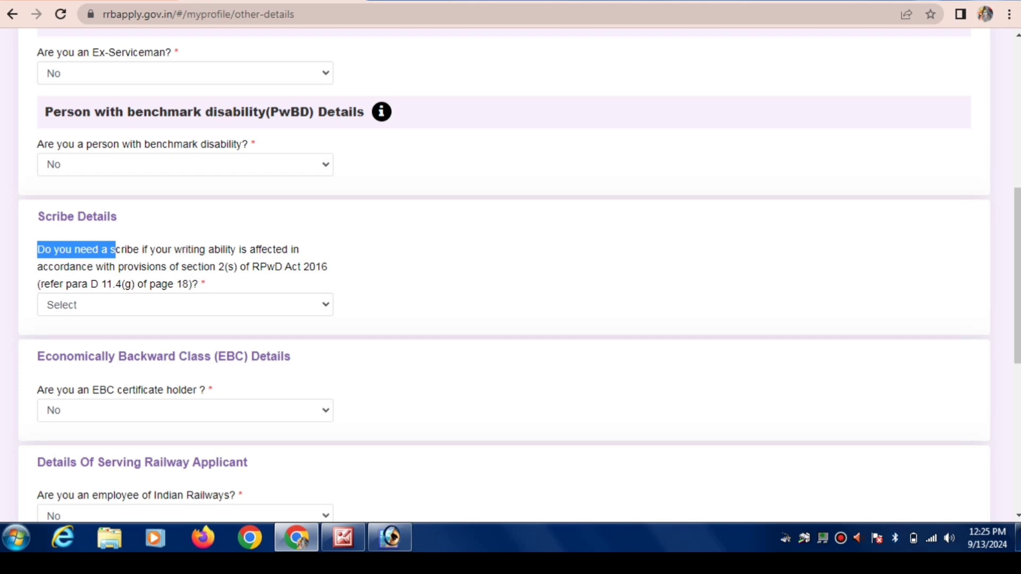
click(115, 249)
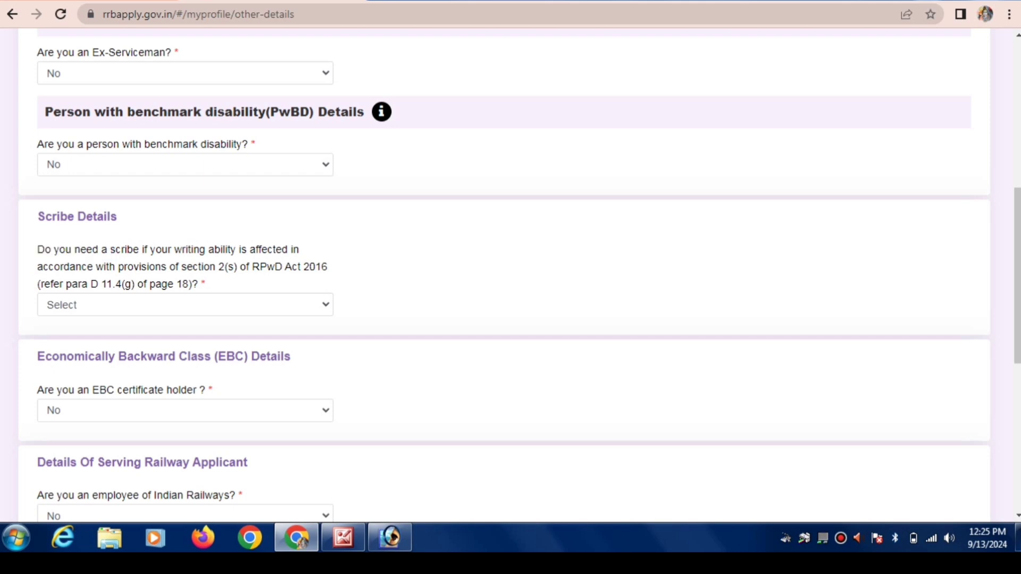
drag(174, 250, 267, 267)
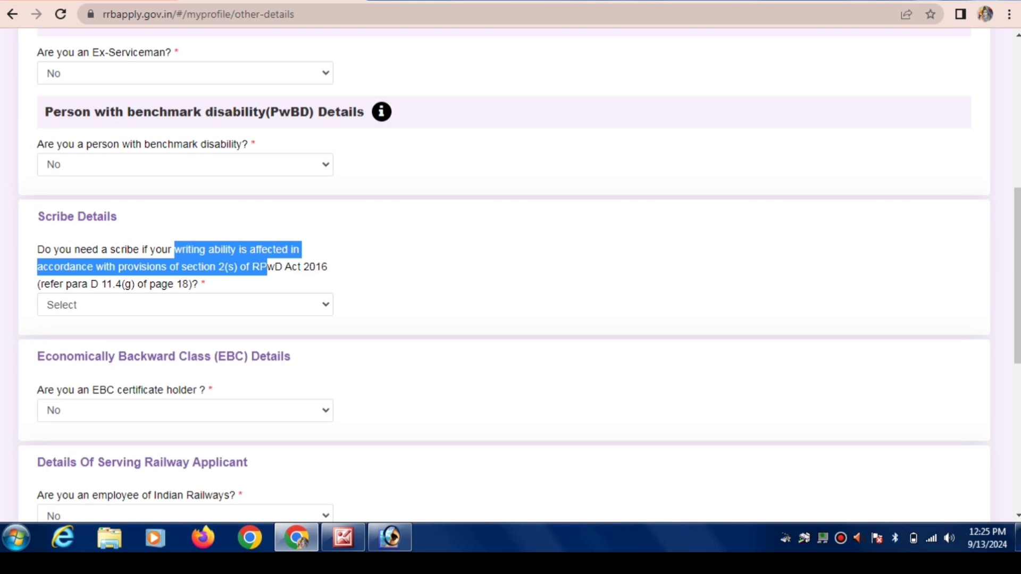
click(185, 305)
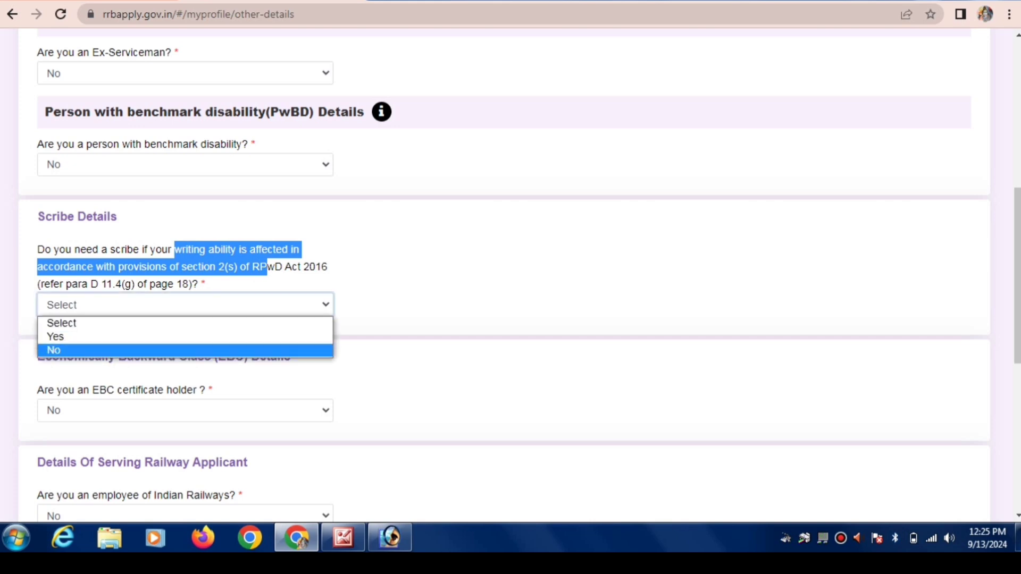
key(Return)
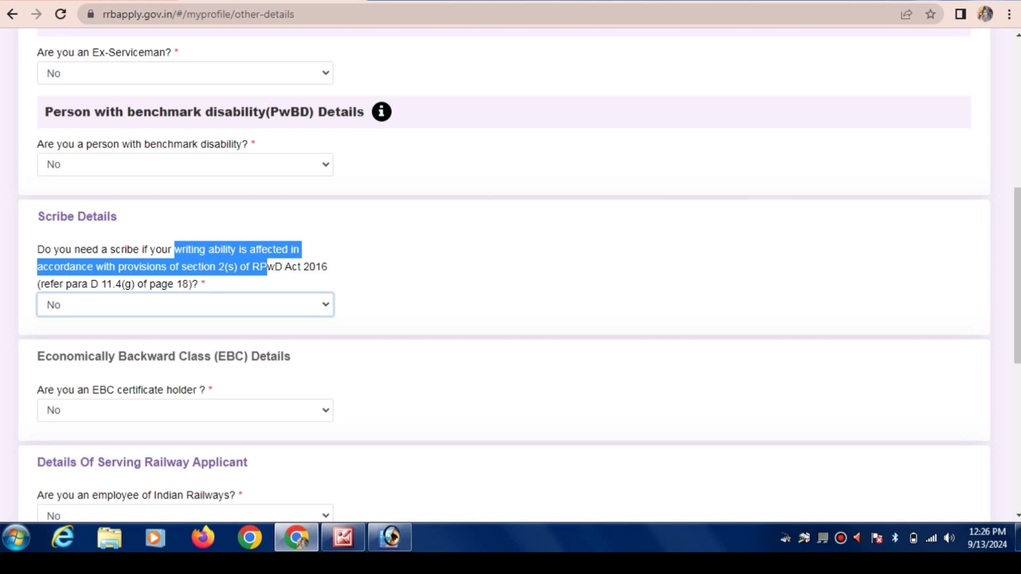
click(185, 411)
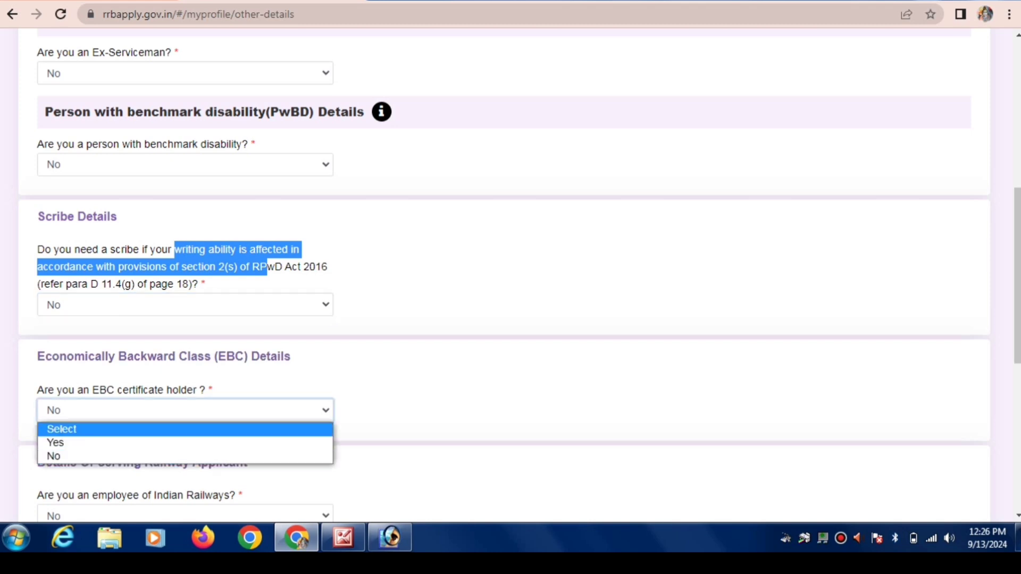
click(185, 456)
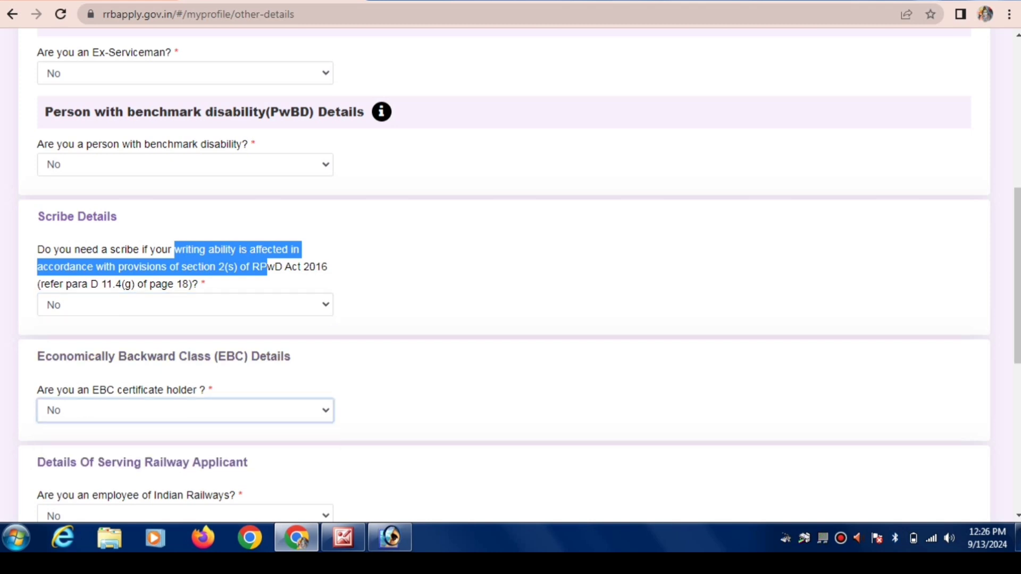
Step: Keep Indian Railways employee as No and current department as Not Applicable
scroll(510, 276, down, 4)
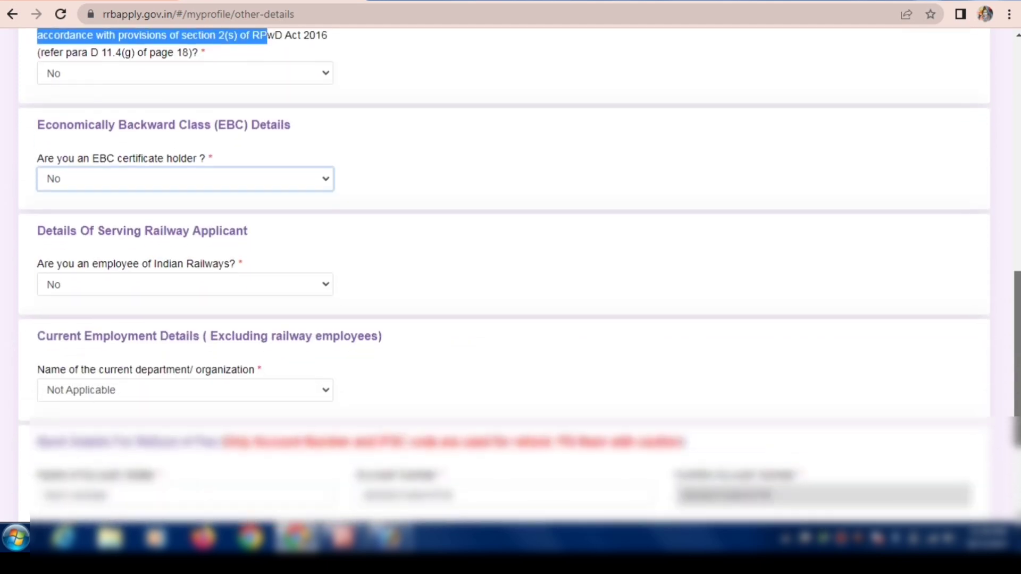
scroll(510, 277, down, 1)
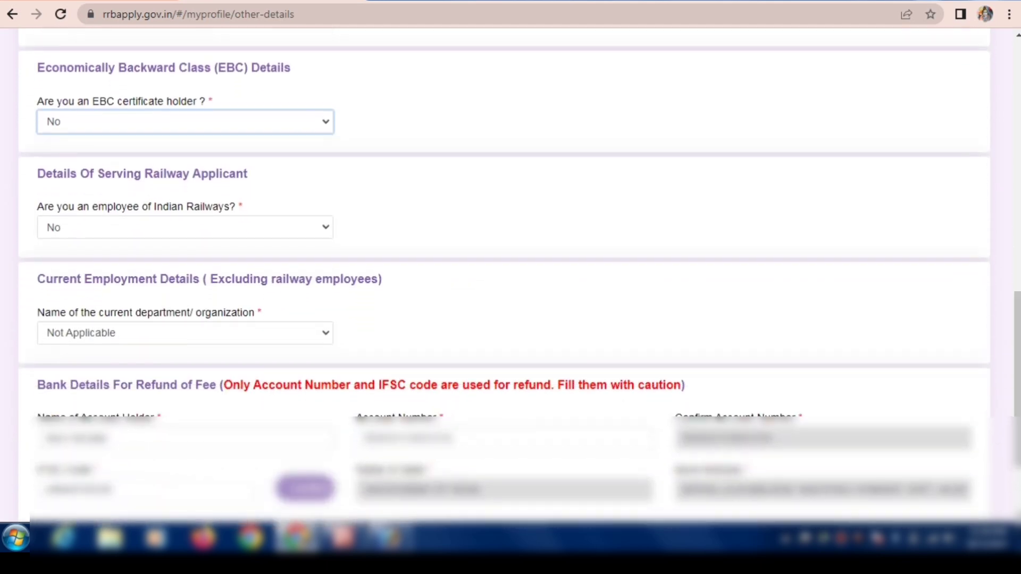
drag(116, 206, 205, 207)
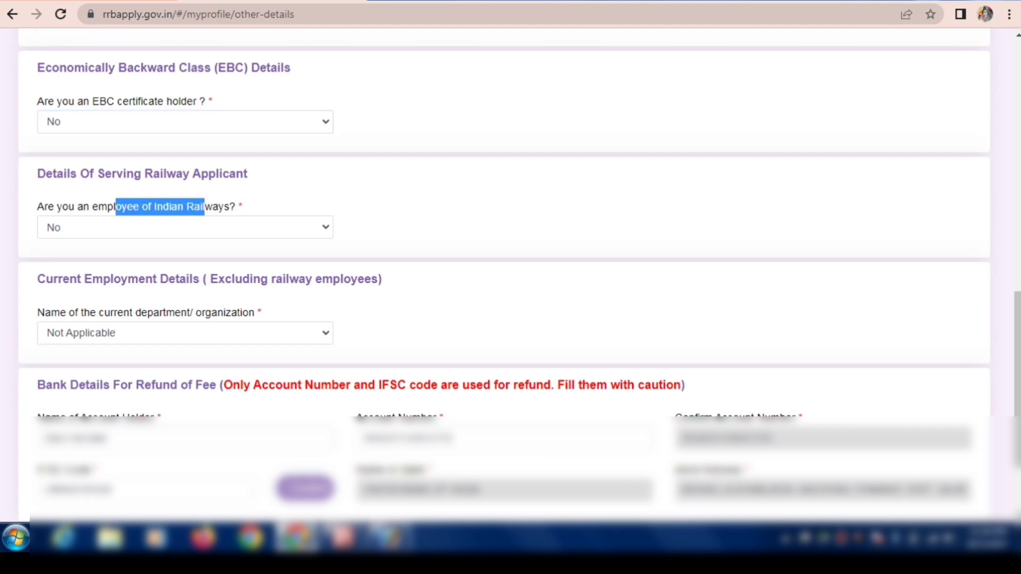
click(200, 227)
click(199, 227)
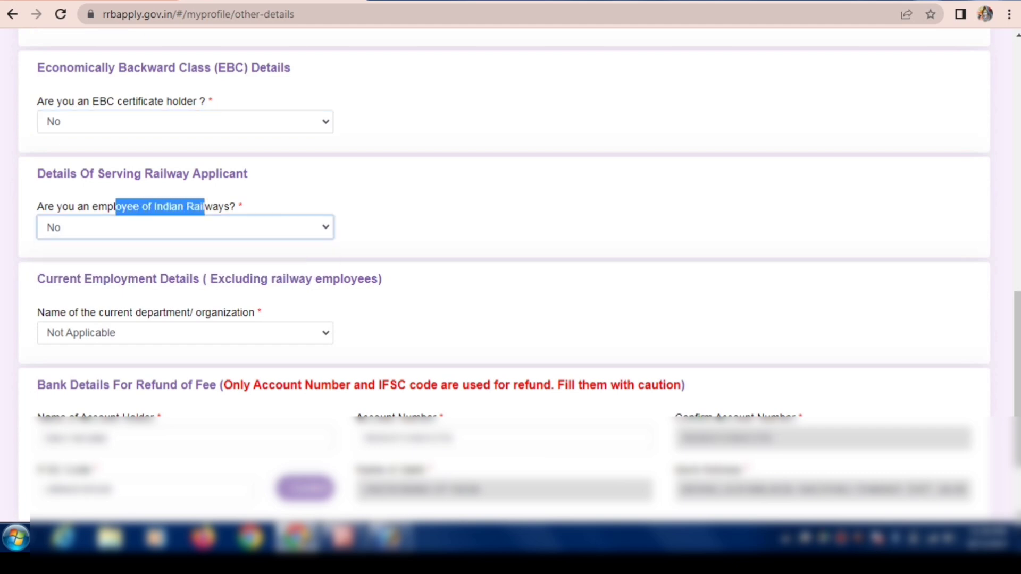
drag(82, 279, 382, 278)
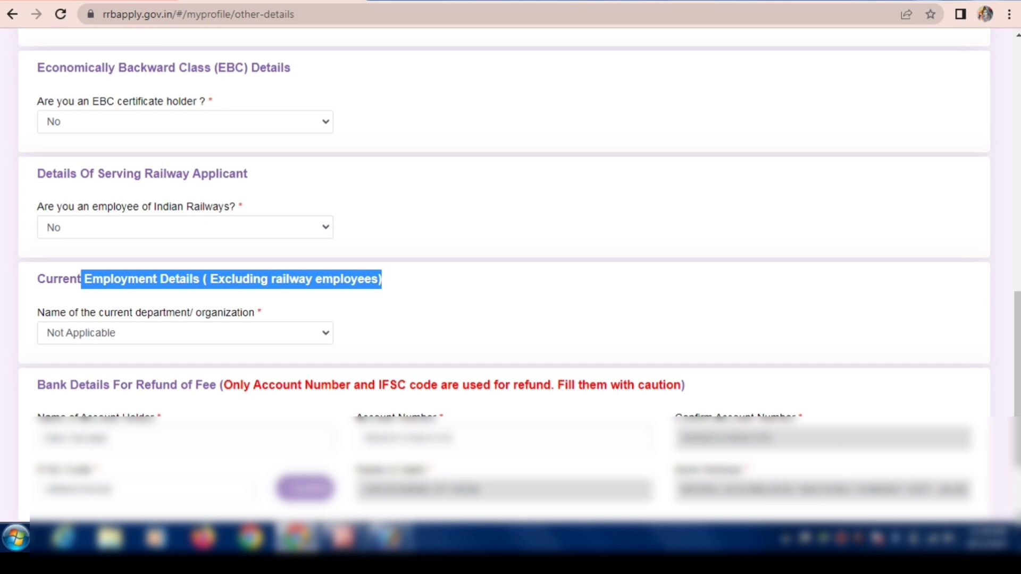
click(213, 332)
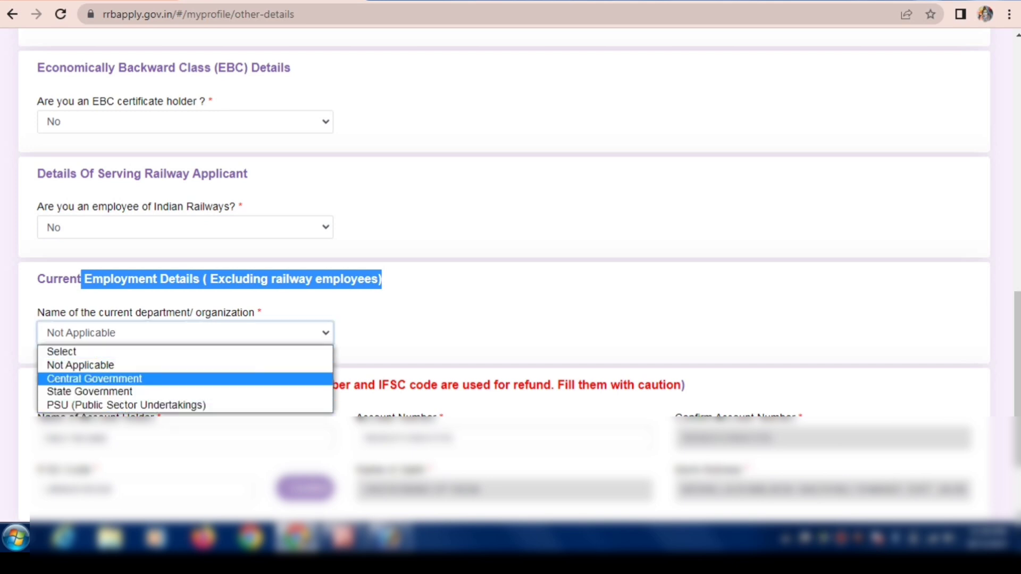
click(185, 365)
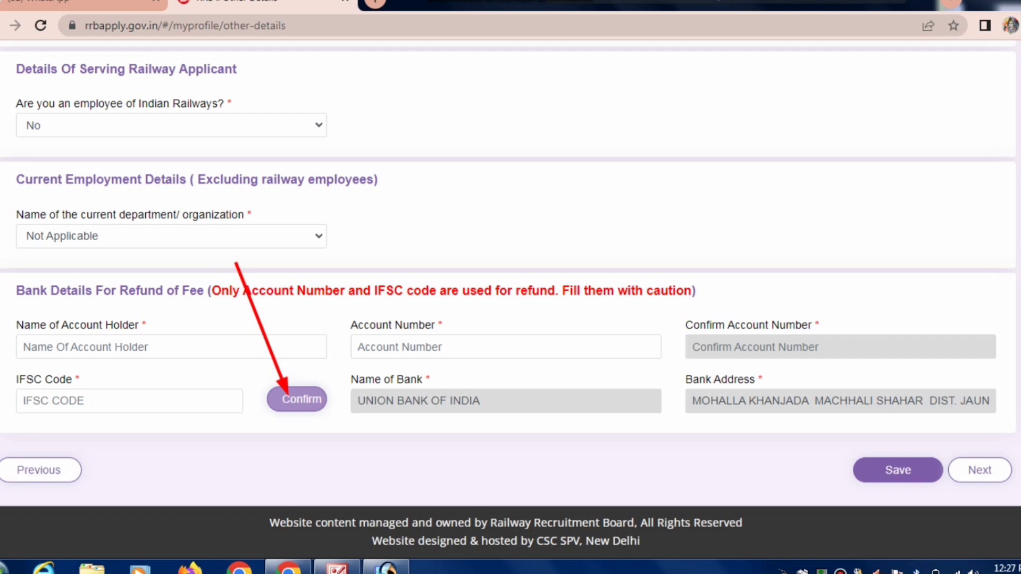
Step: Enter the refund bank's IFSC code and save the Other Details page
click(129, 401)
text(UBIN)
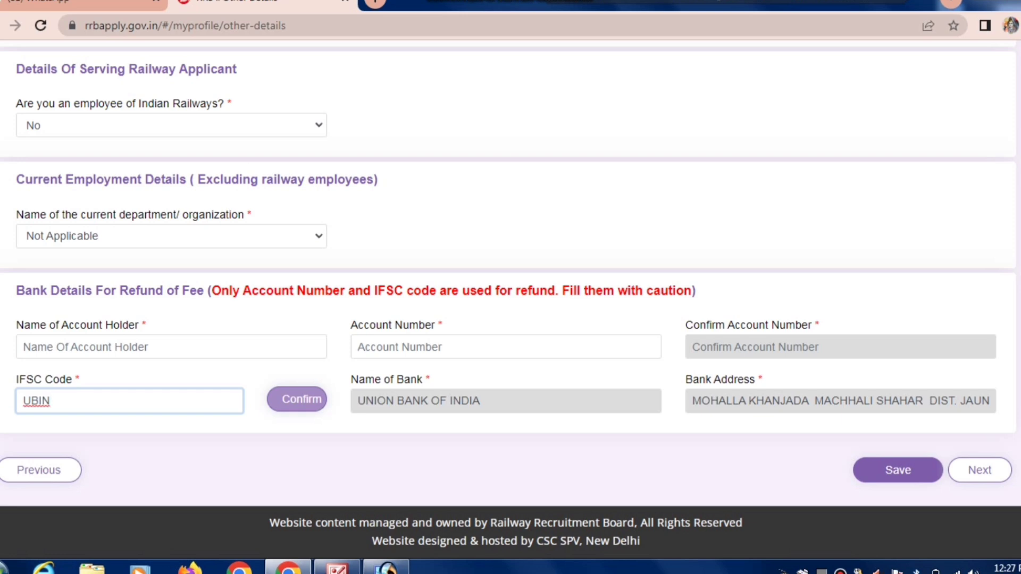
text(0538388)
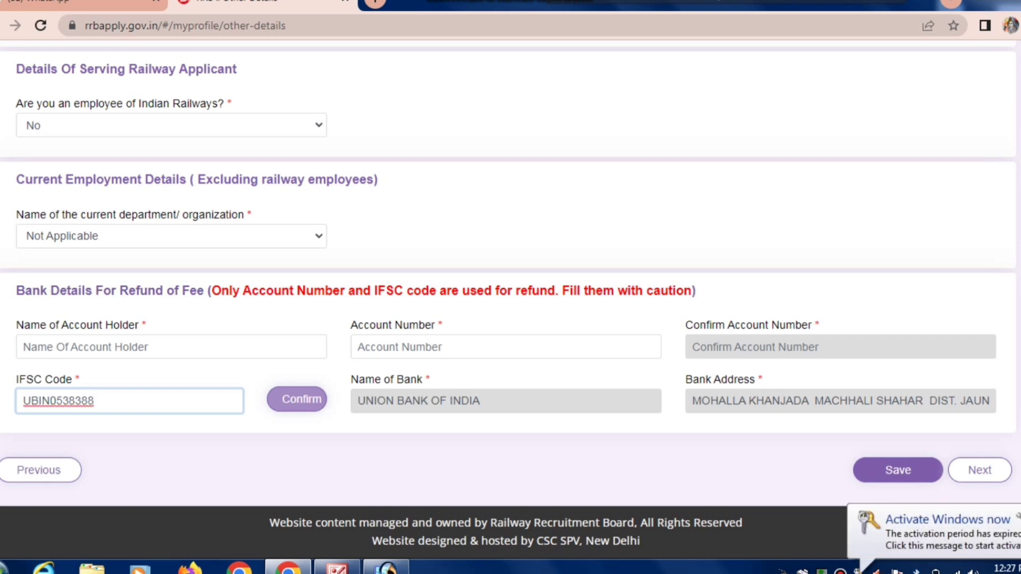
mouse_move(386, 342)
mouse_down()
mouse_move(528, 379)
mouse_move(694, 375)
mouse_move(262, 346)
mouse_move(299, 392)
mouse_up()
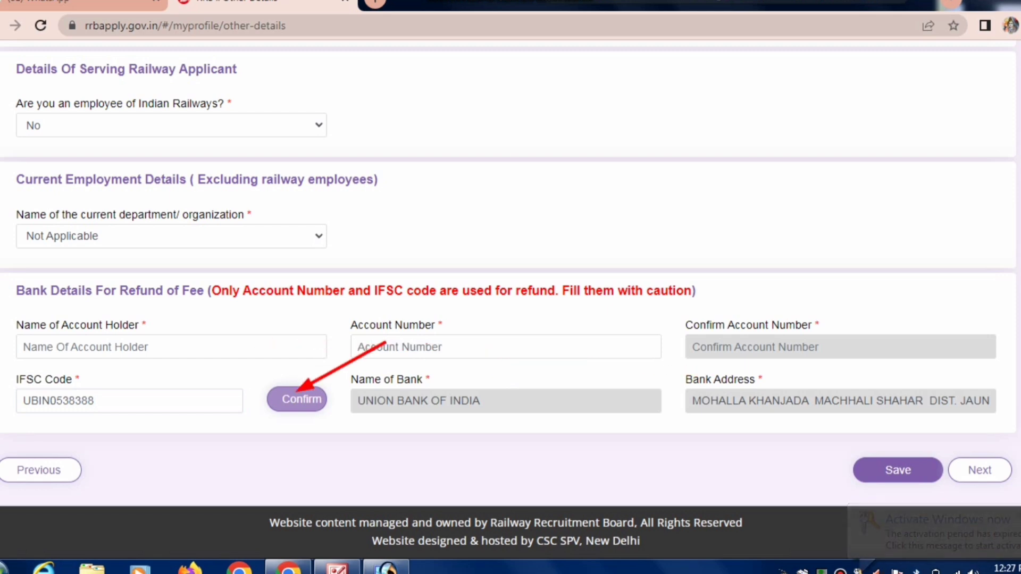
key(Escape)
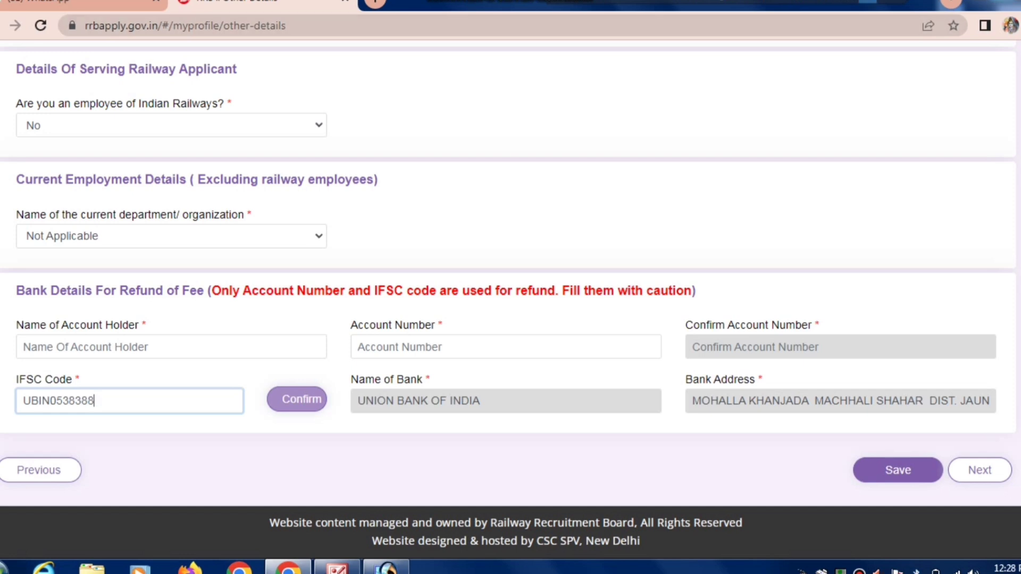
drag(704, 314, 867, 460)
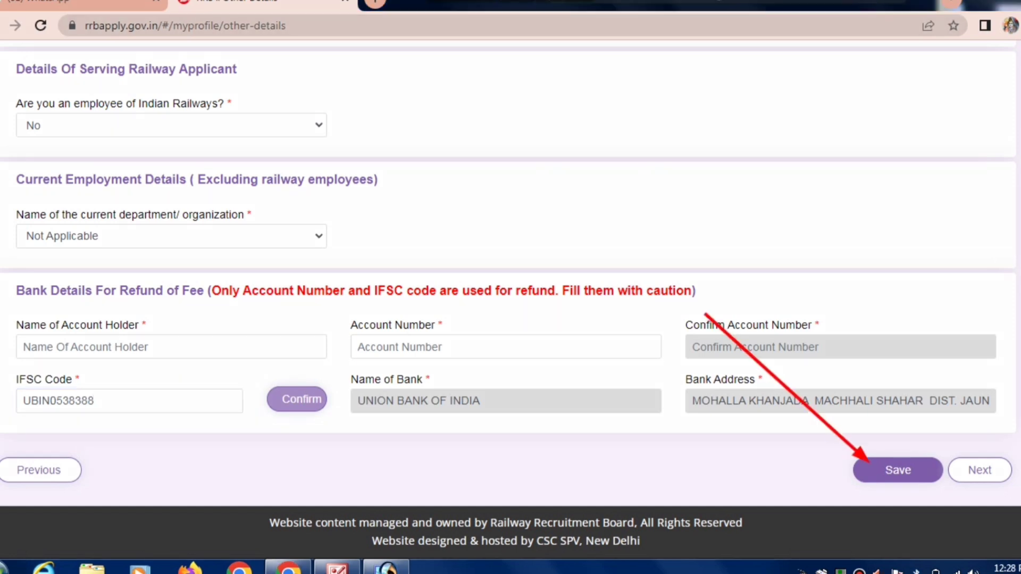
key(Escape)
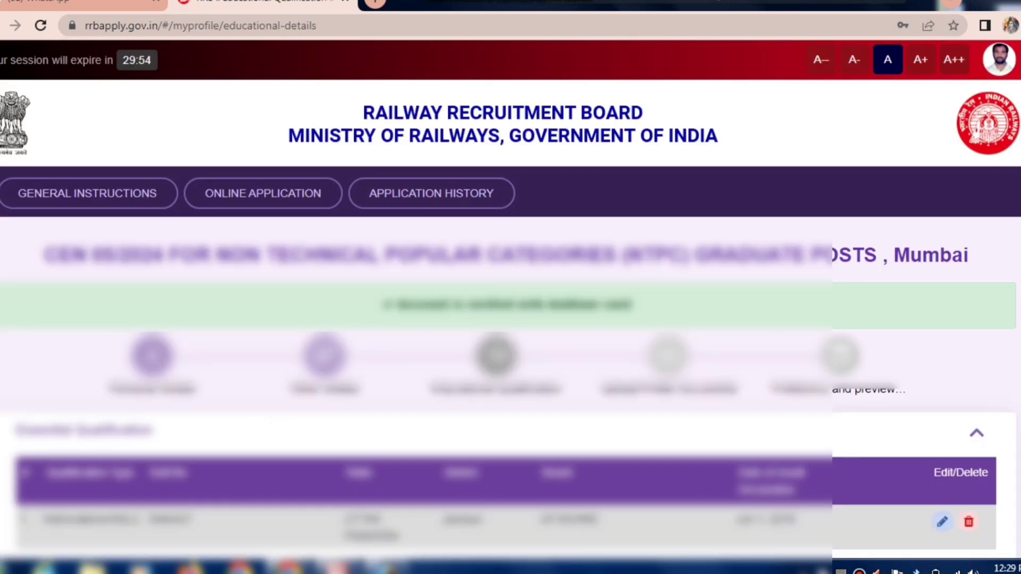
Step: Review the Matriculation record: state UTTAR PRADESH, district Jaunpur, board, result date and roll number
scroll(510, 298, down, 3)
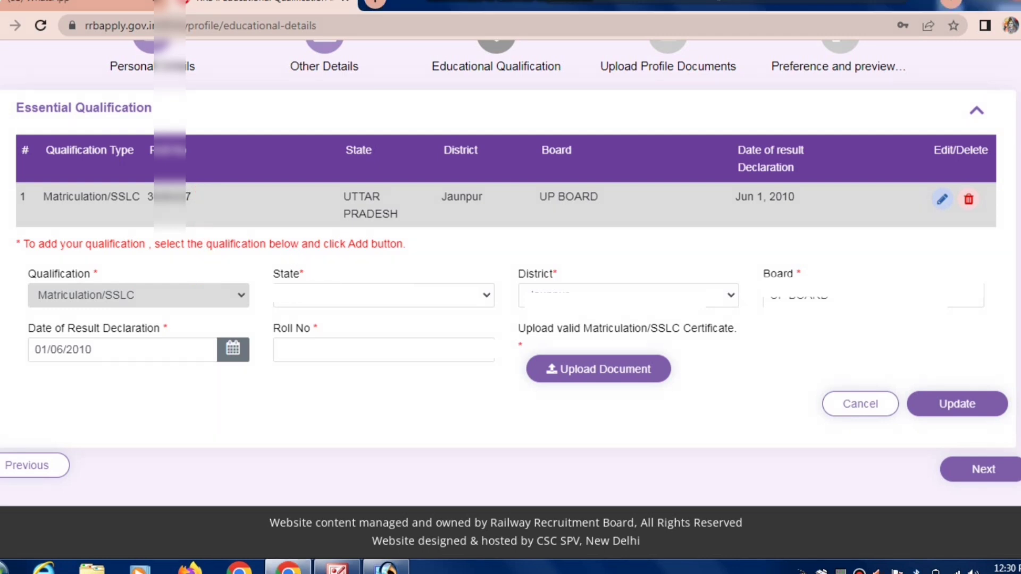
click(384, 295)
click(383, 295)
click(629, 295)
click(628, 295)
click(830, 295)
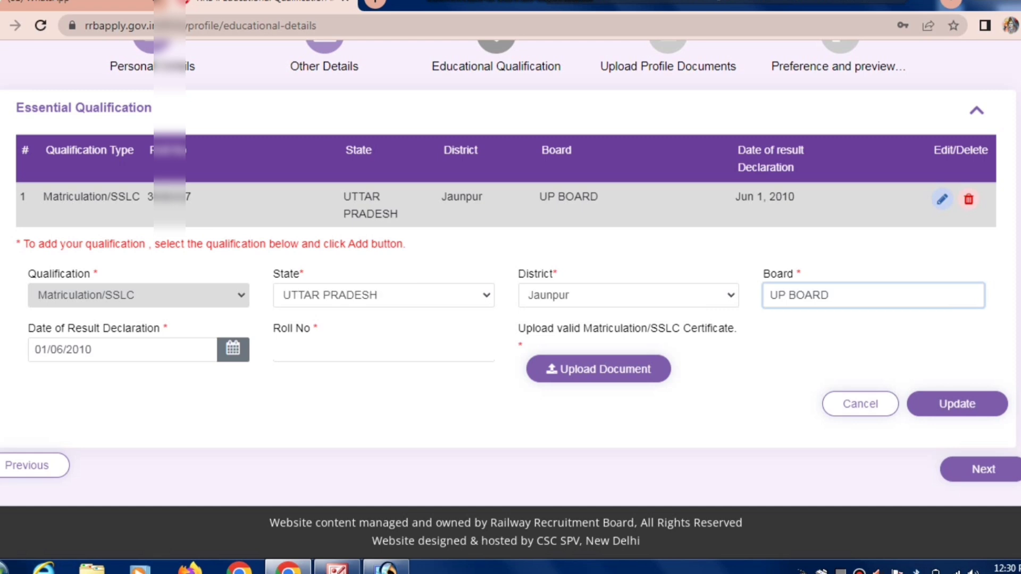
drag(36, 328, 148, 328)
click(149, 328)
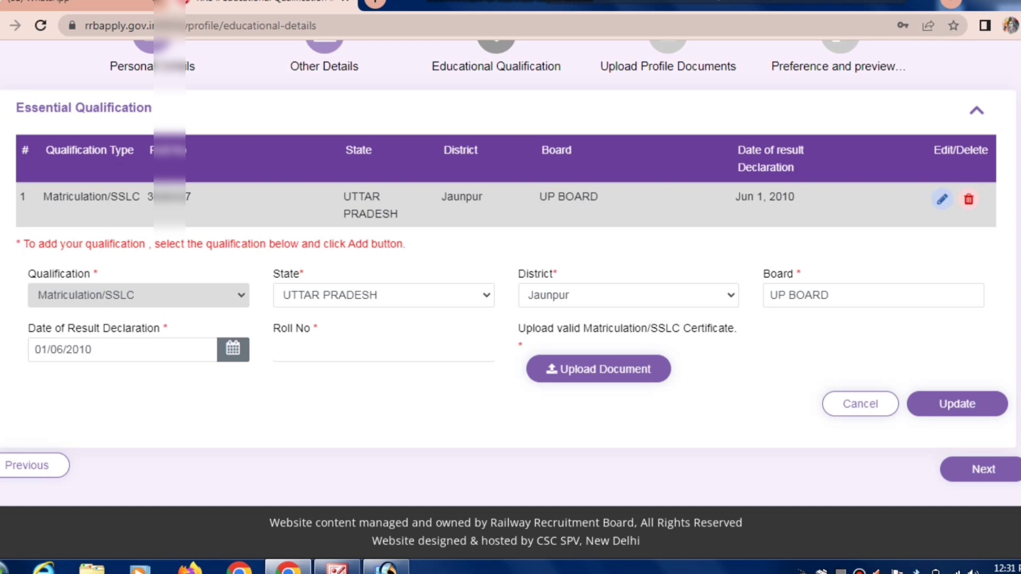
click(373, 350)
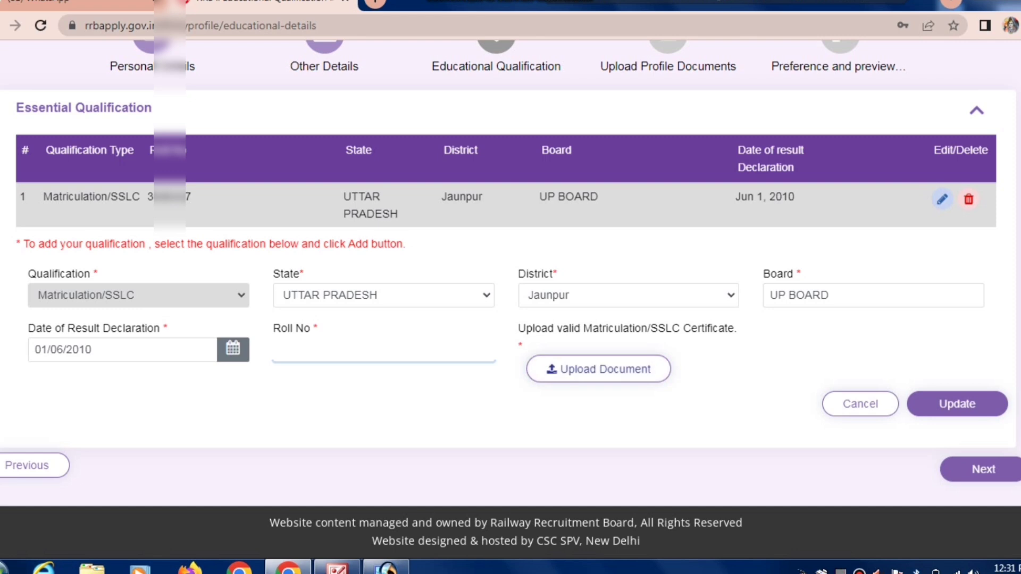
click(598, 369)
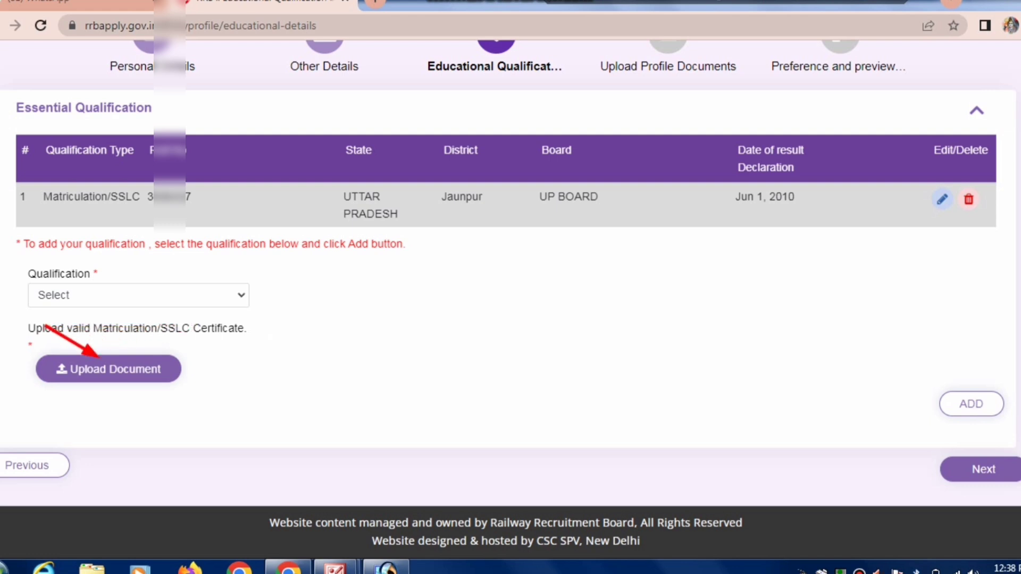
Step: Upload 10 R.pdf as the Matriculation/SSLC certificate and save it
click(139, 295)
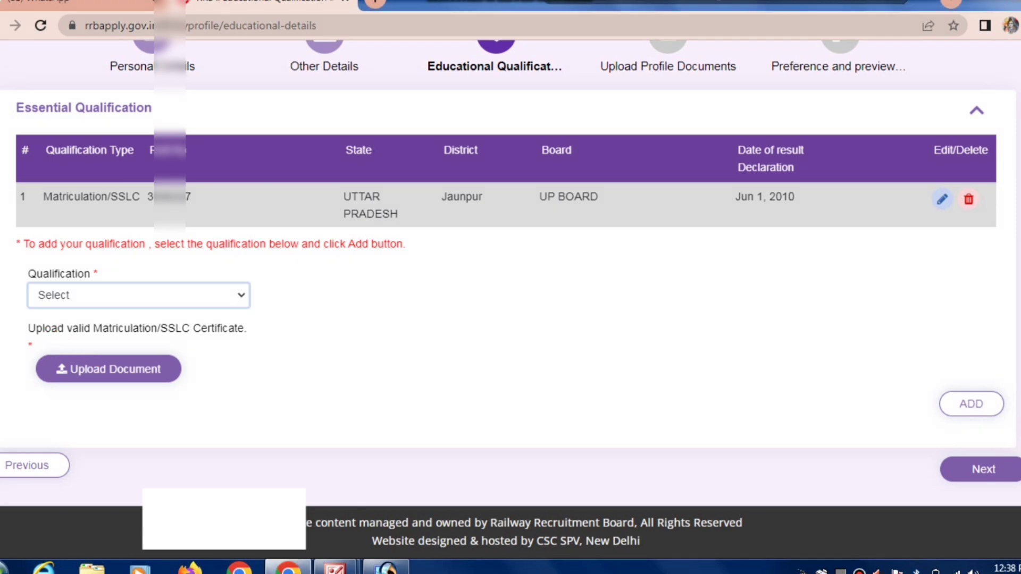
click(108, 368)
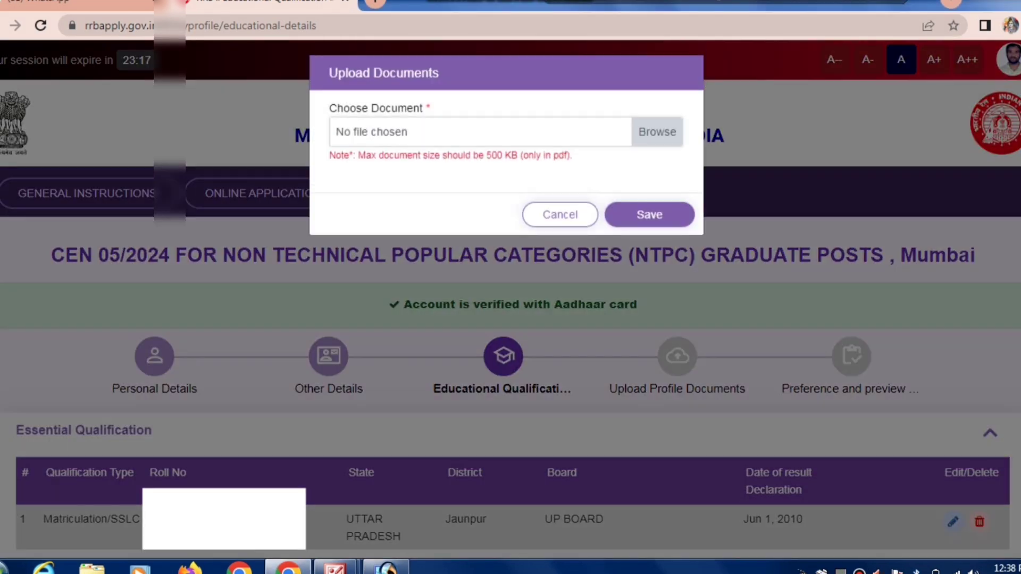
click(652, 129)
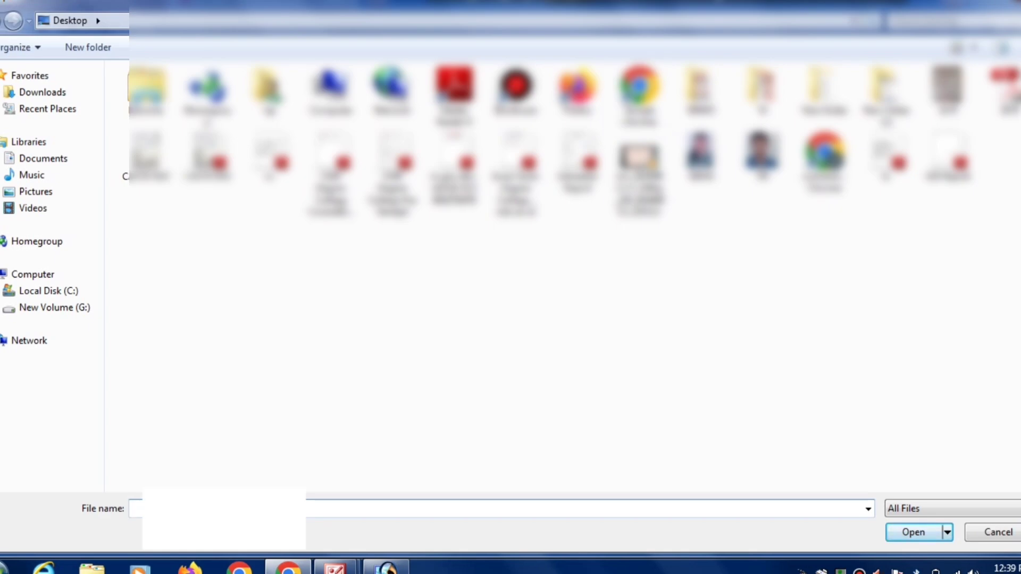
text(10)
key(Return)
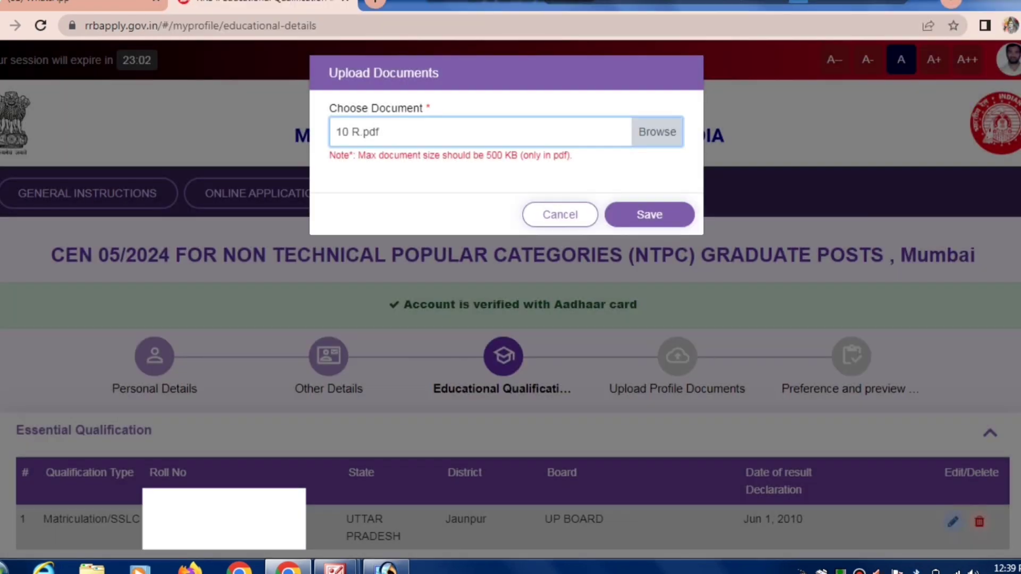
click(649, 215)
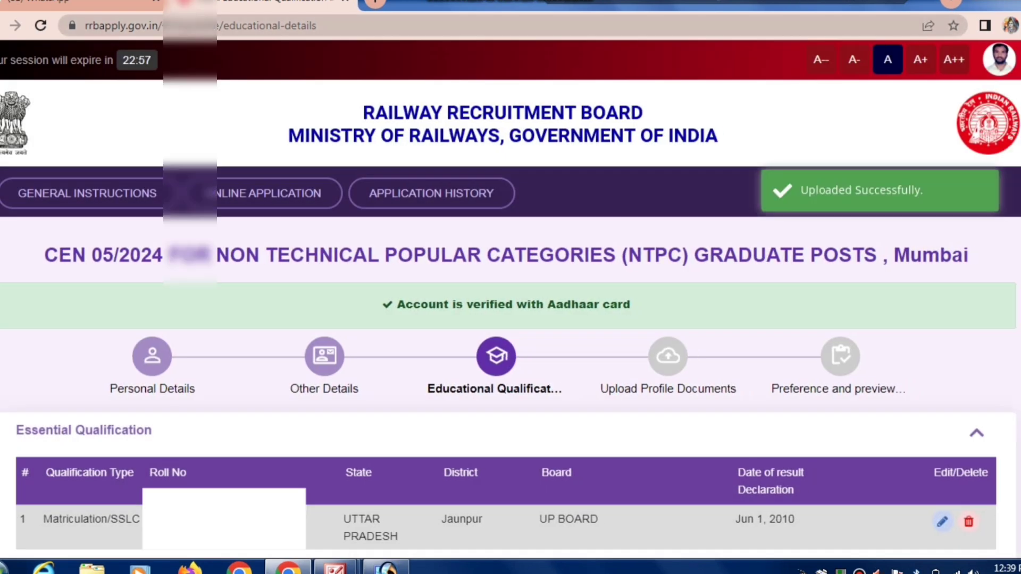
Step: Add Bachelor degree as the next qualification, with Bachelor degree as its discipline
scroll(511, 287, down, 5)
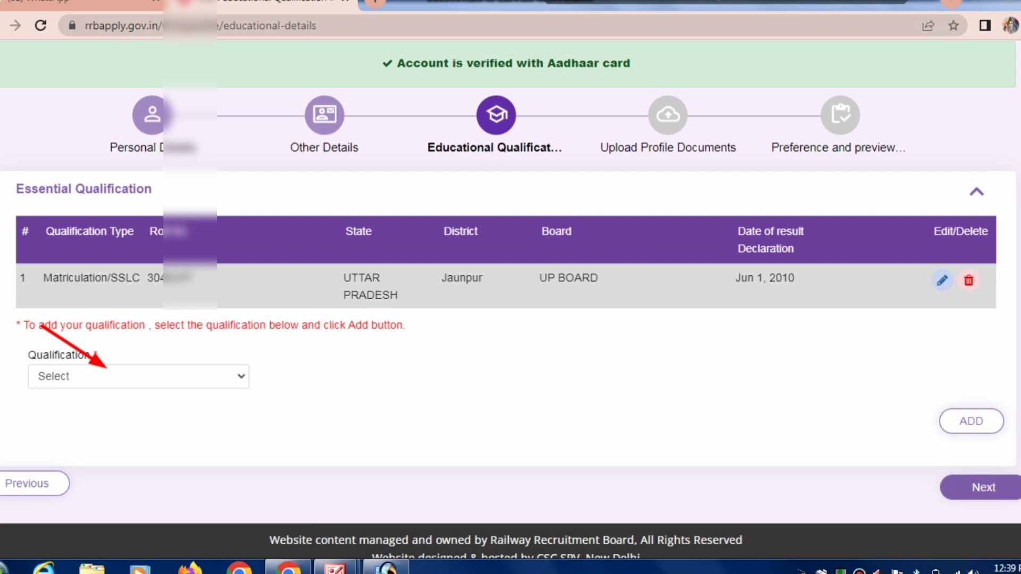
click(138, 376)
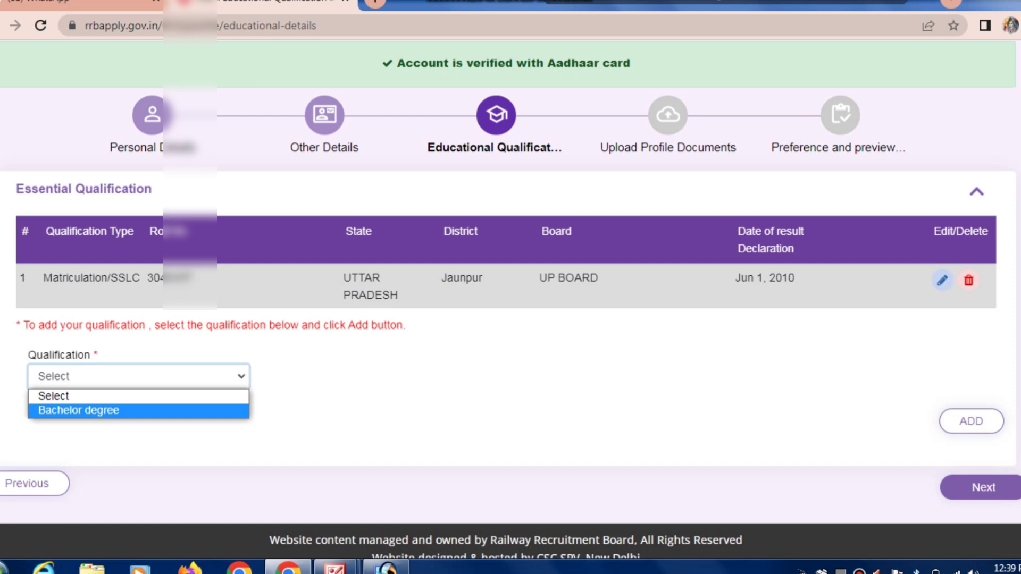
click(78, 410)
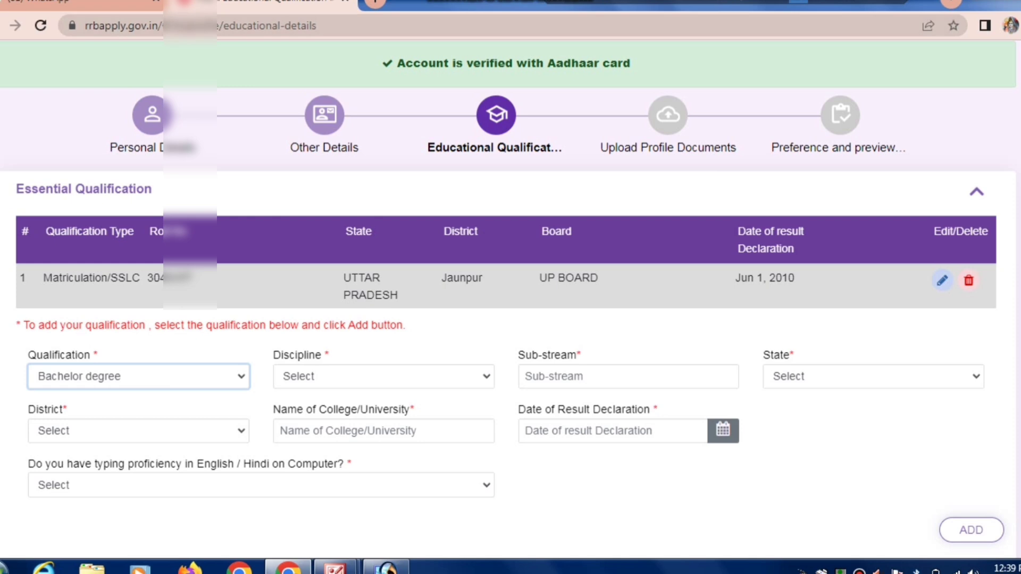
scroll(511, 298, down, 2)
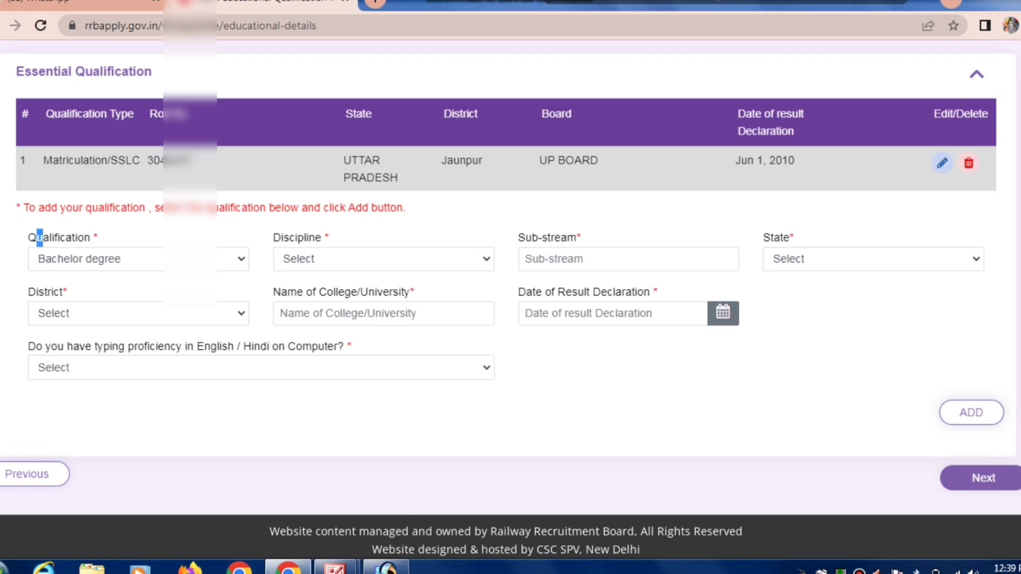
drag(36, 237, 84, 237)
click(139, 259)
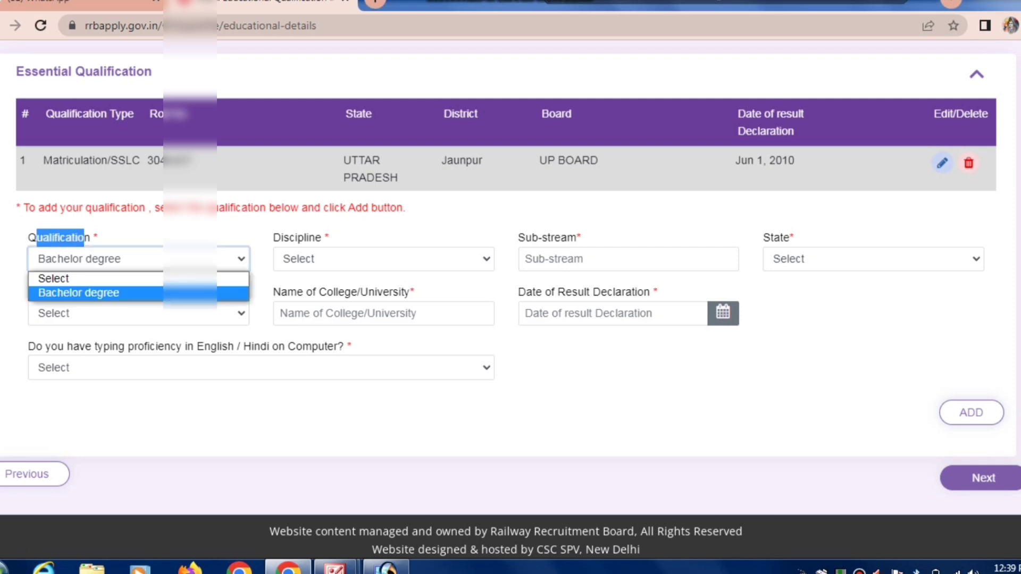
click(384, 259)
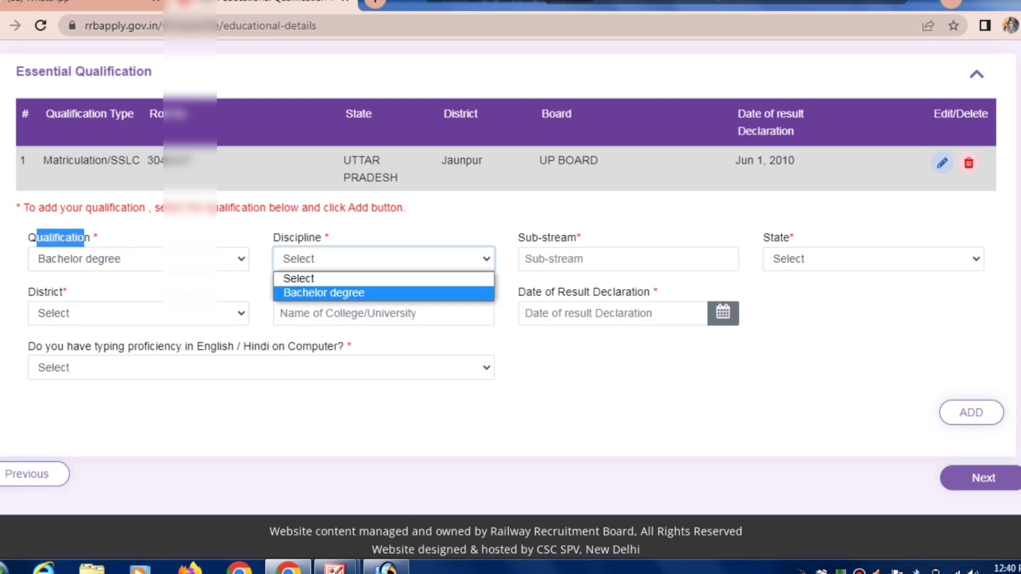
key(Return)
click(629, 259)
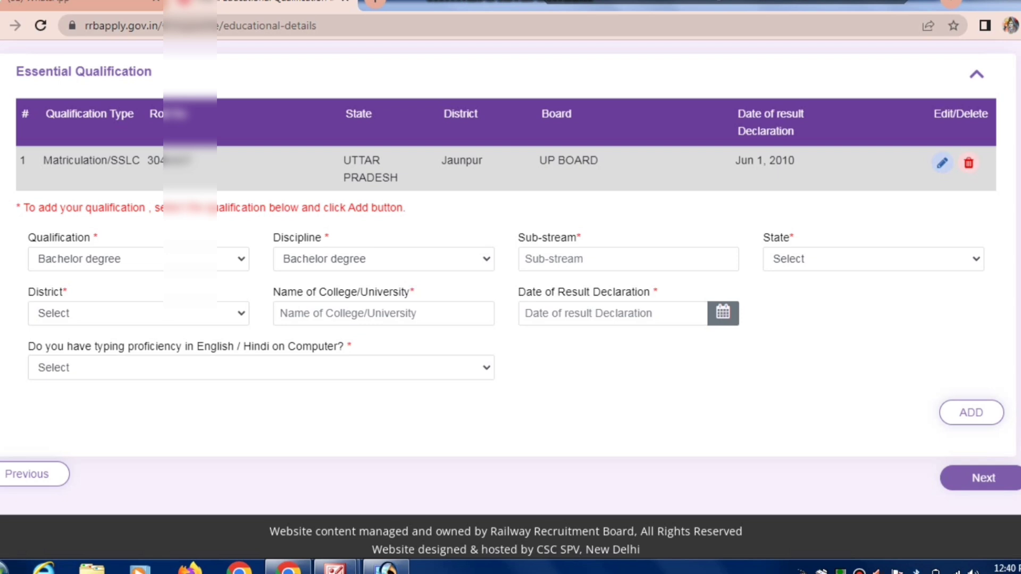
drag(519, 238, 582, 237)
click(628, 259)
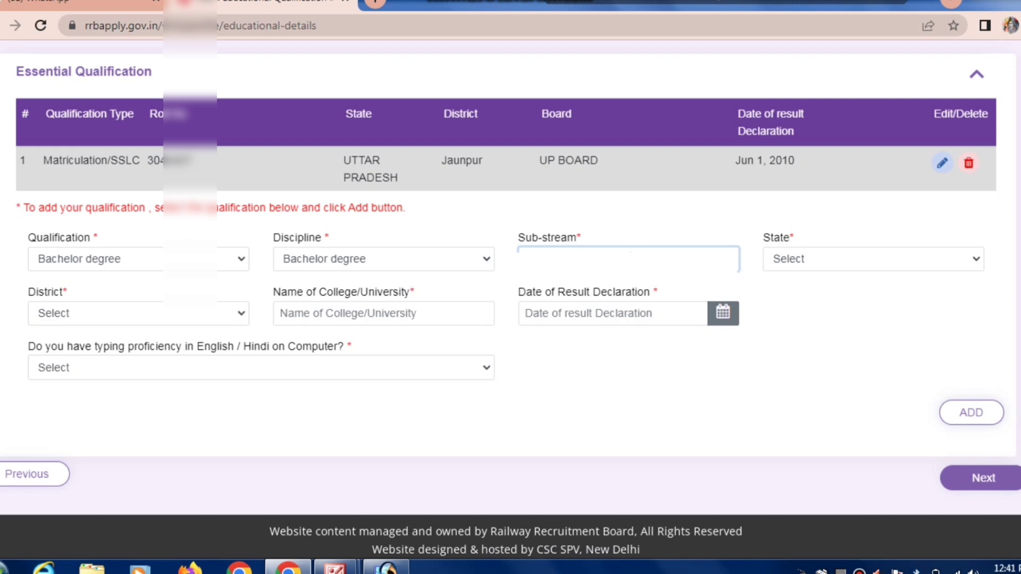
Step: Set state UTTAR PRADESH, district Jaunpur, and paste Veer Bahadur Singh Purvanchal University as college
click(873, 259)
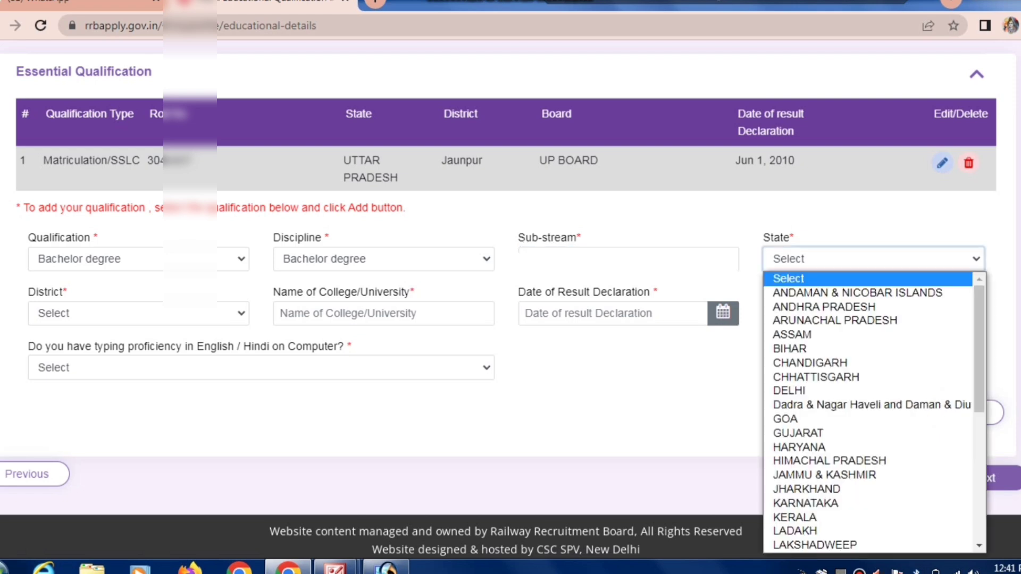
key(u)
key(Return)
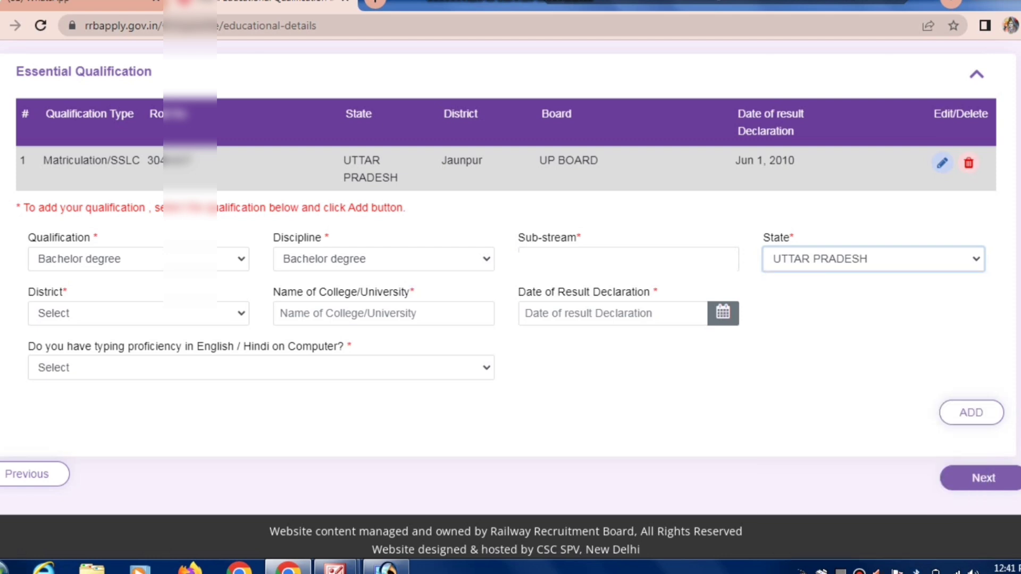
click(138, 313)
key(j)
key(j)
key(Return)
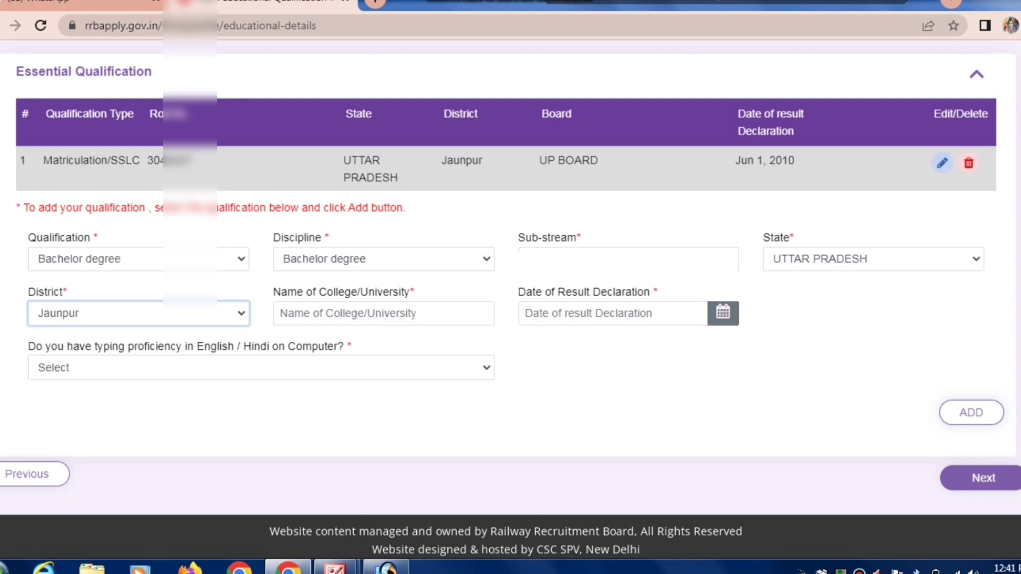
drag(344, 292, 406, 293)
click(403, 310)
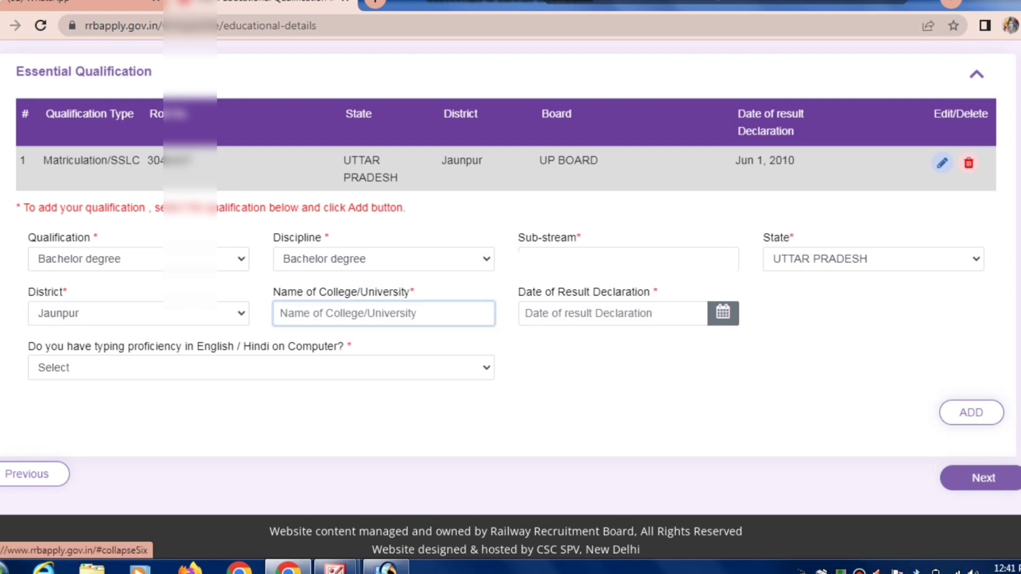
text(Veer Bahadur Singh Purvanchal University)
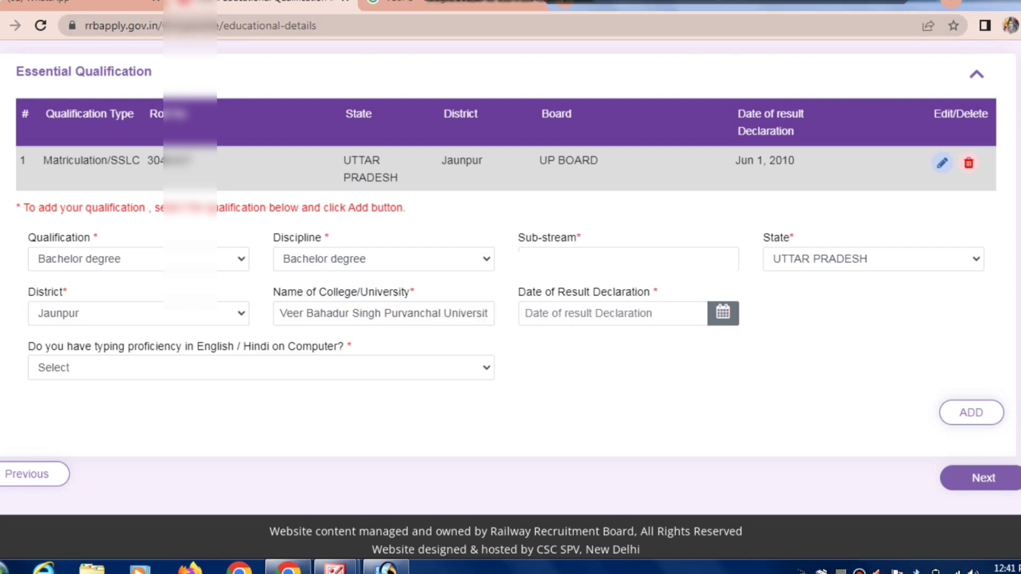
drag(527, 292, 632, 292)
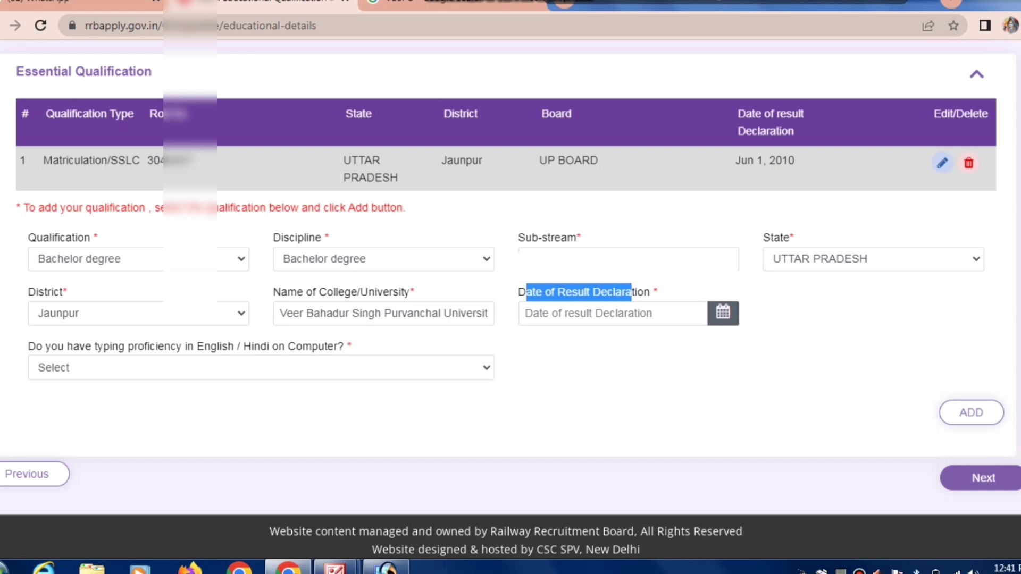
Step: Set the degree's result declaration date to 04/06/2016
click(722, 313)
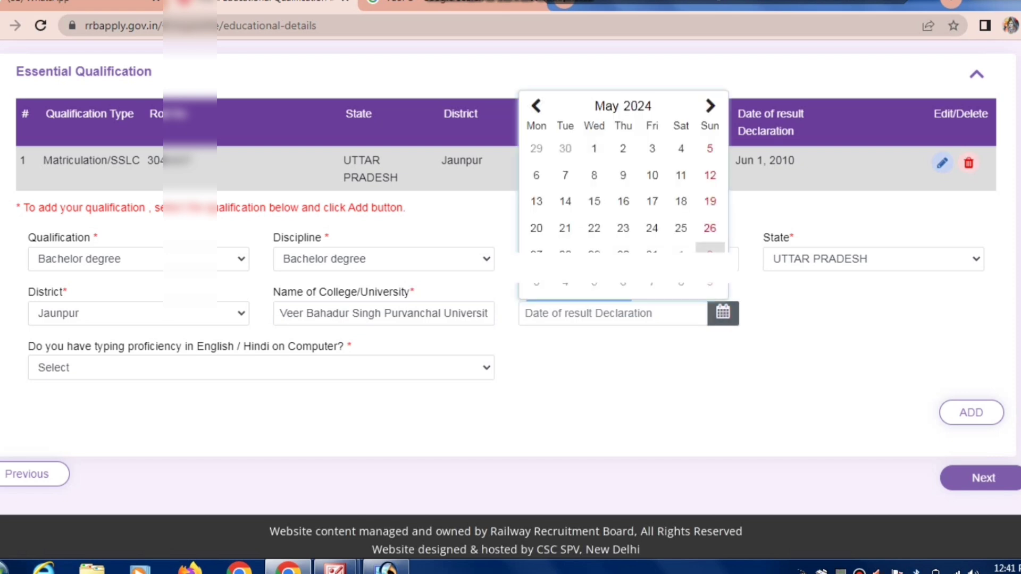
click(637, 106)
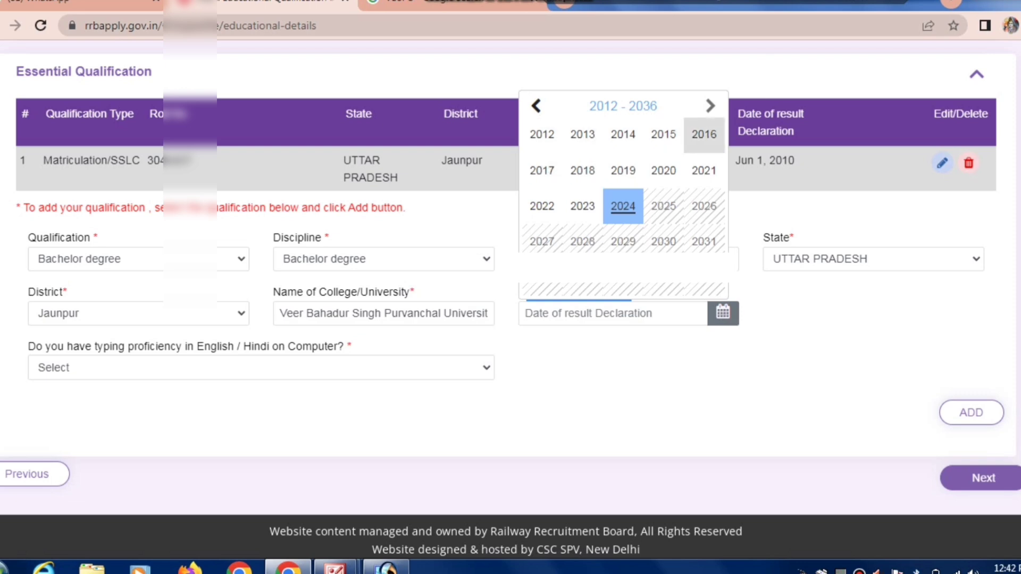
click(703, 134)
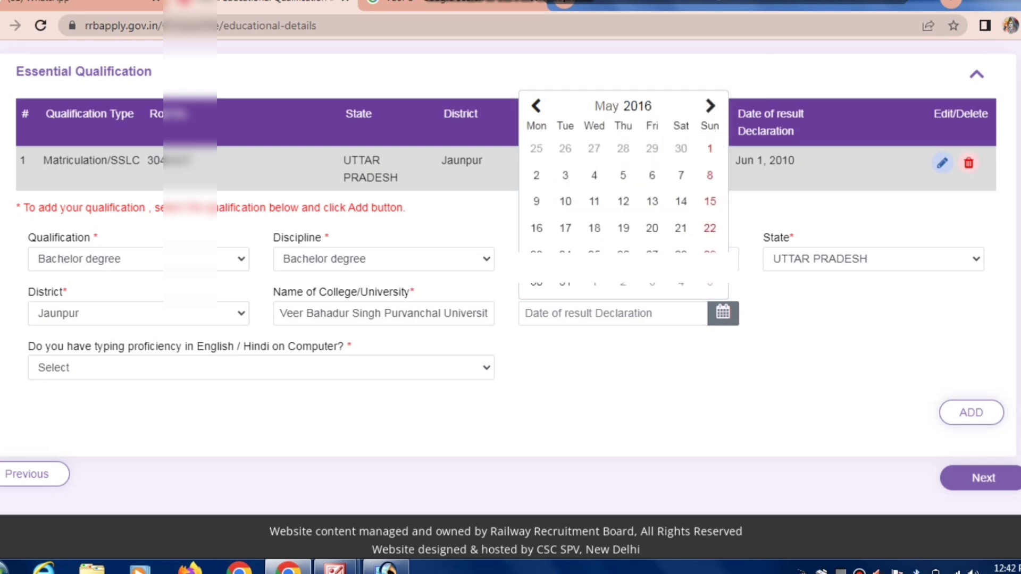
click(606, 106)
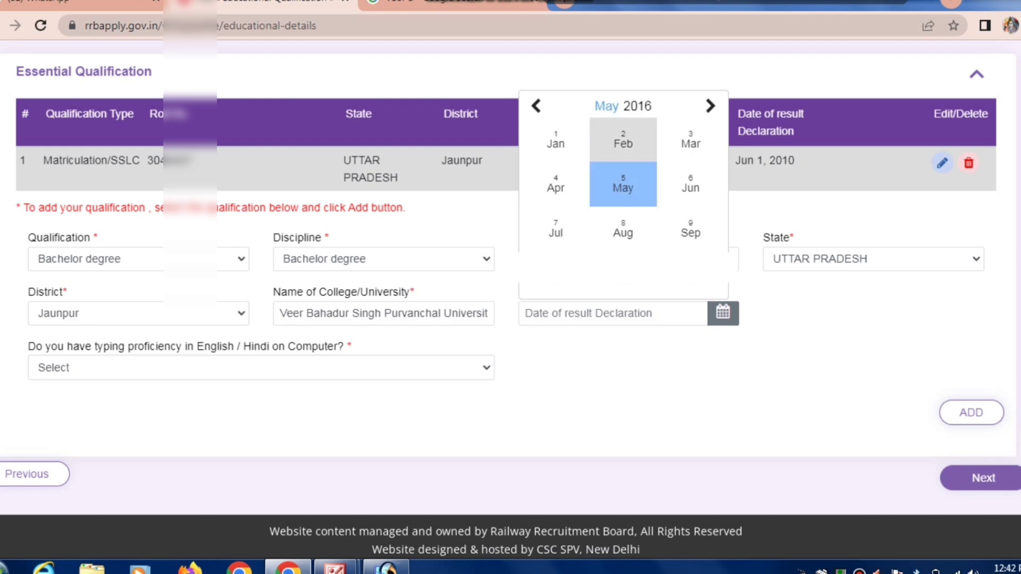
click(691, 187)
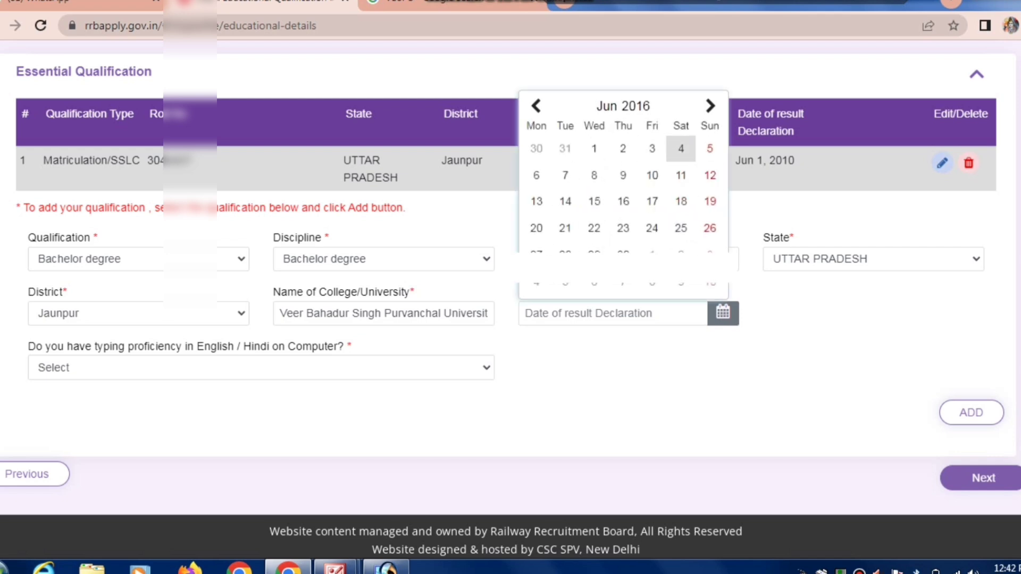
click(679, 149)
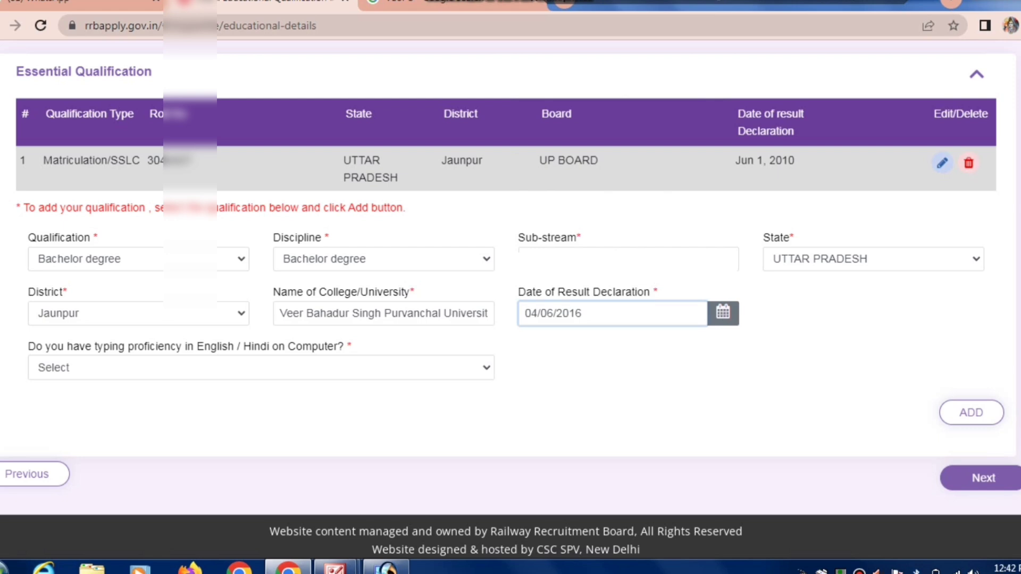
Step: Answer Yes for typing proficiency in English/Hindi
drag(35, 346, 325, 346)
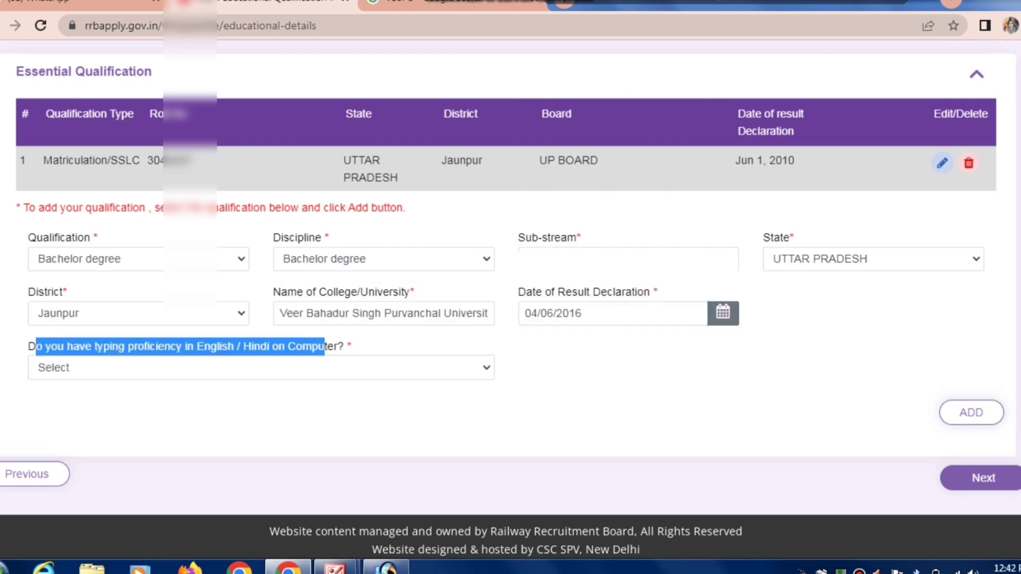
click(314, 367)
click(260, 402)
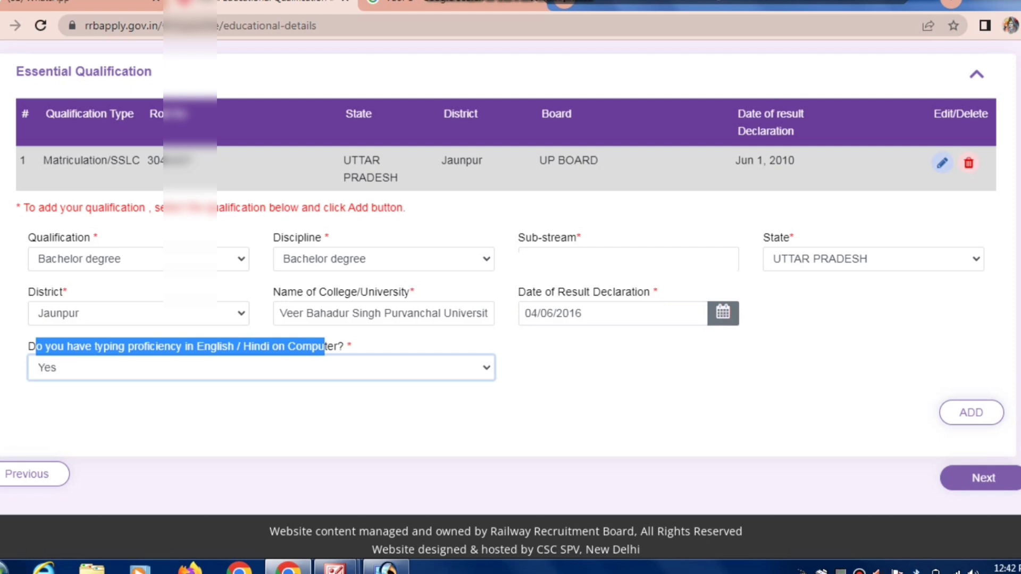
click(298, 420)
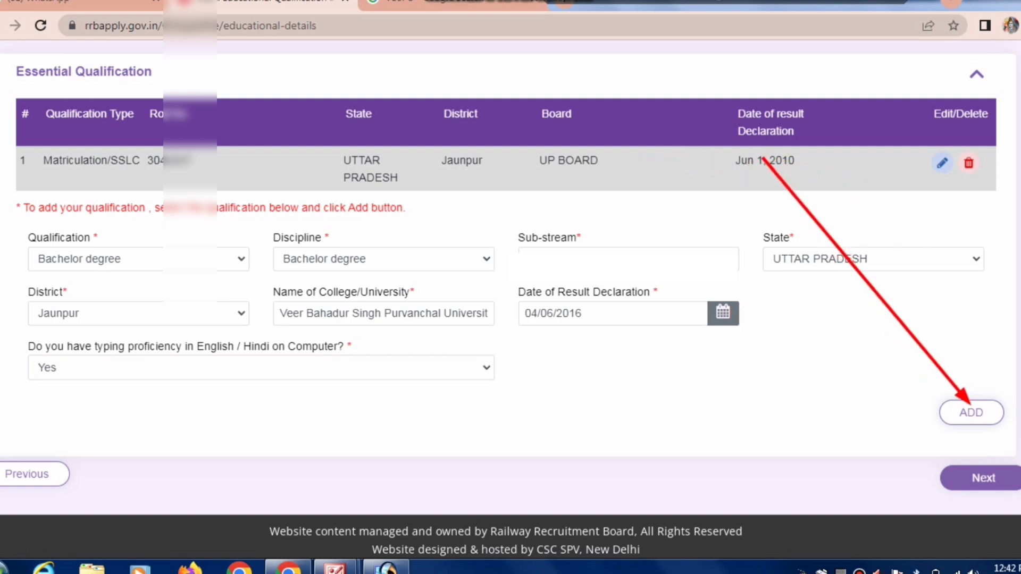
Step: Add the Bachelor degree as entry 2 and continue to the document upload page
click(971, 412)
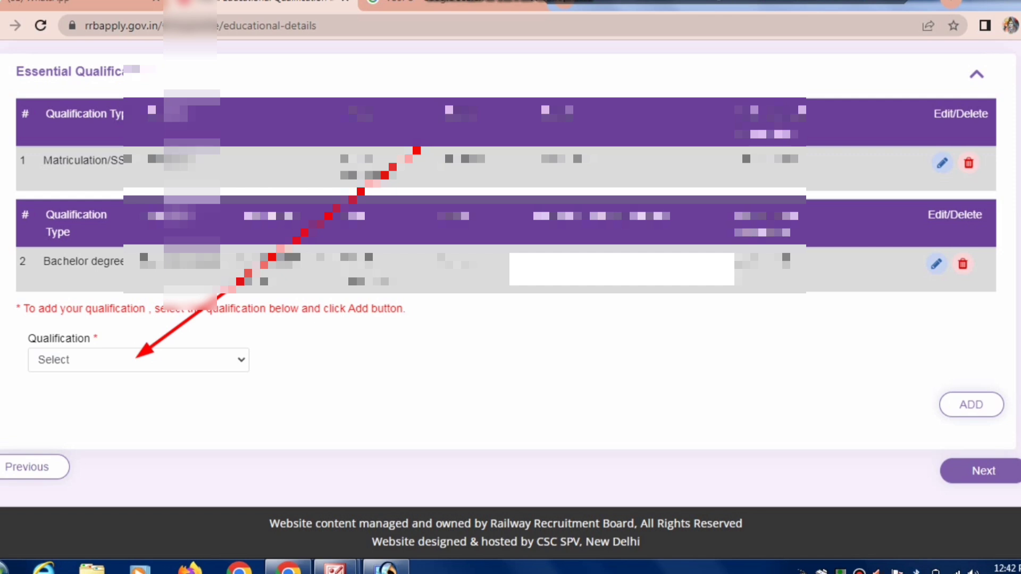
click(138, 360)
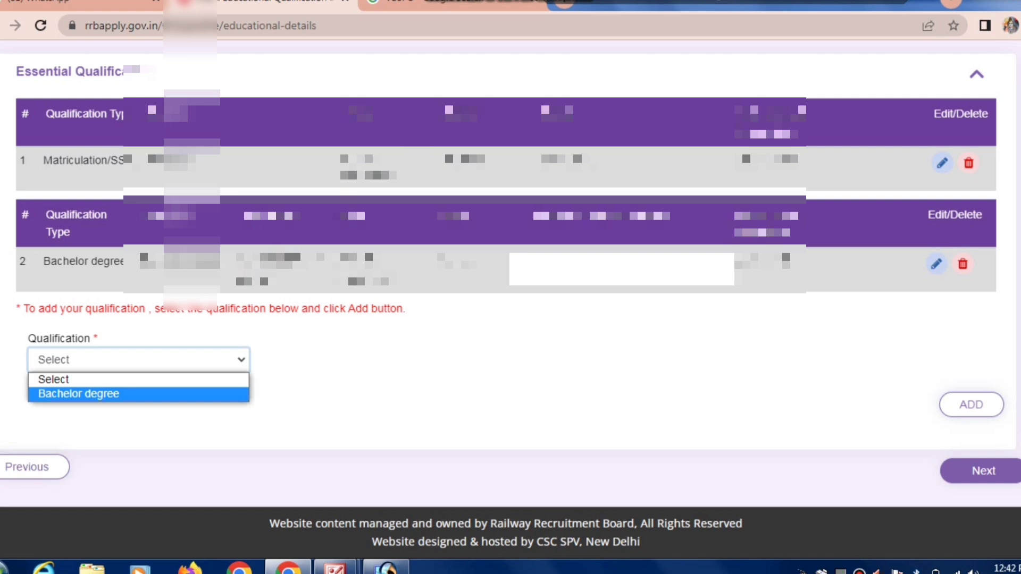
key(Escape)
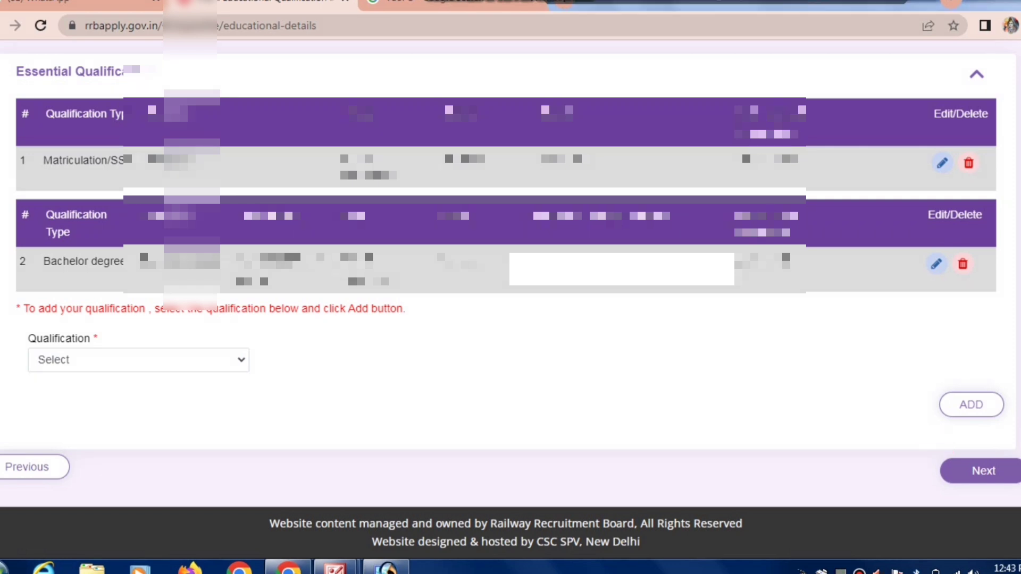
click(983, 471)
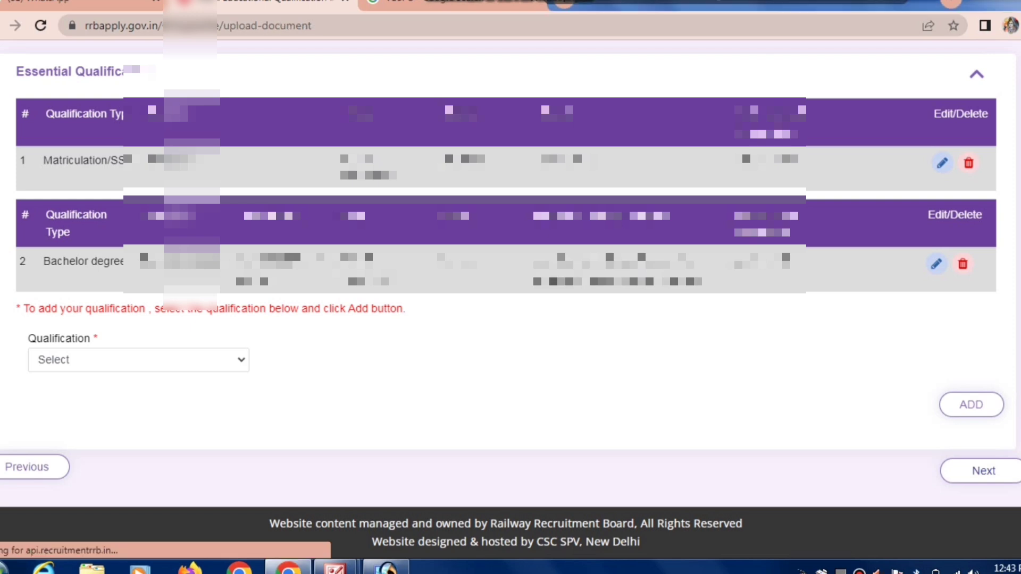
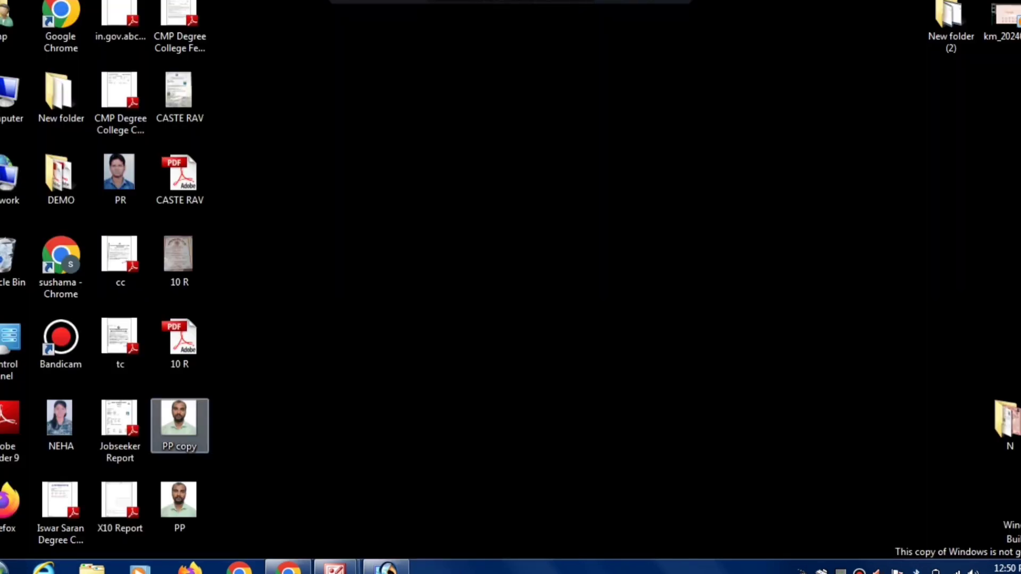
Step: Open the PP copy photo from the desktop in Paint
click(179, 425)
right_click(191, 433)
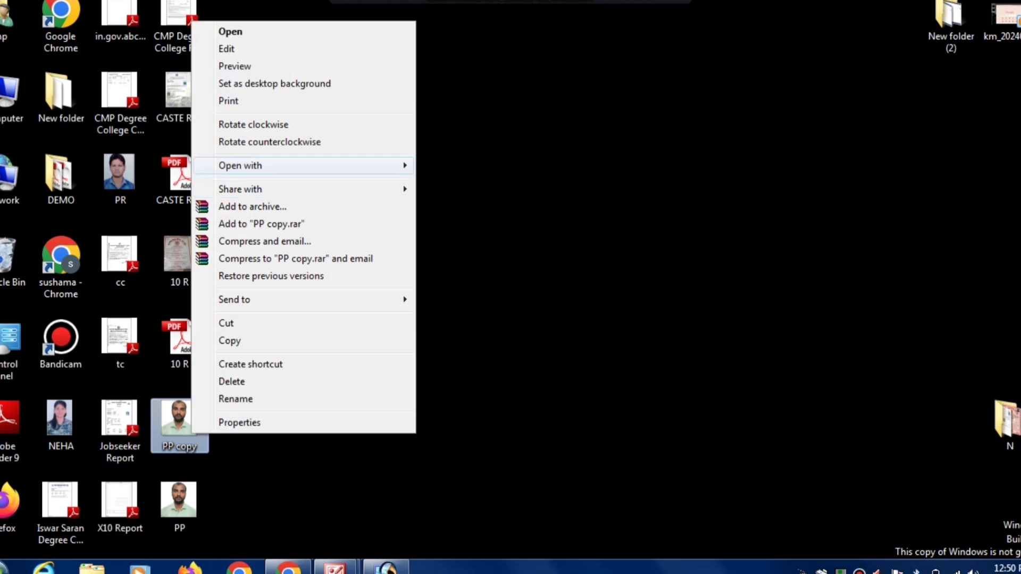
mouse_move(298, 165)
click(450, 200)
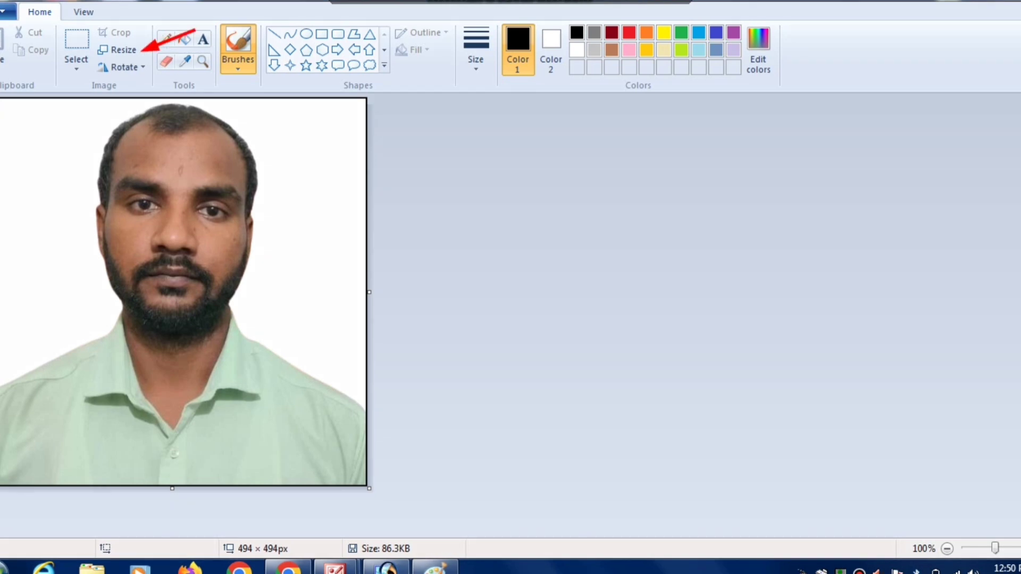
Step: Resize the photo to 240 × 320 pixels, without keeping the aspect ratio
click(117, 49)
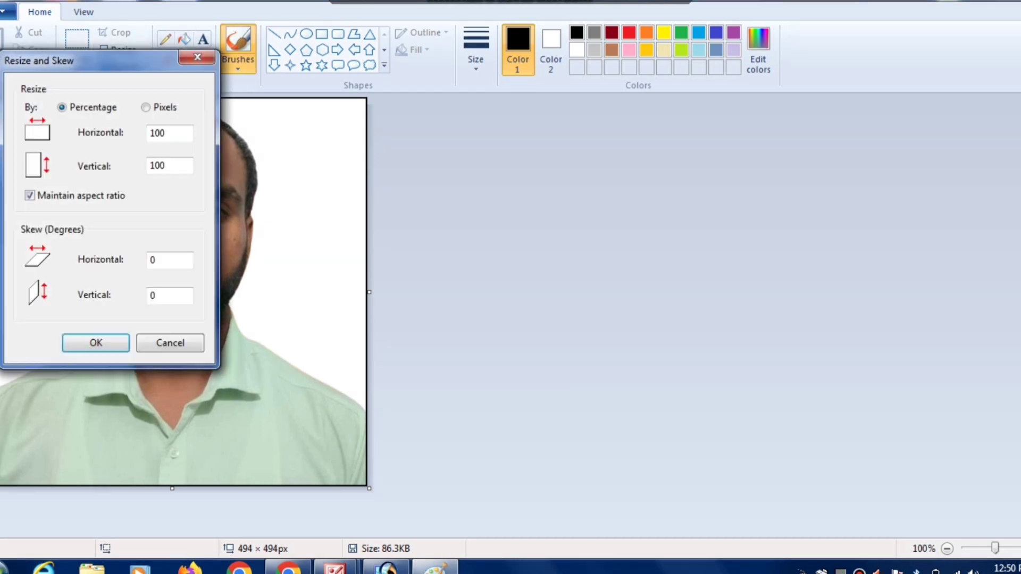
click(29, 196)
click(145, 107)
double_click(160, 133)
text(240)
key(Tab)
text(320)
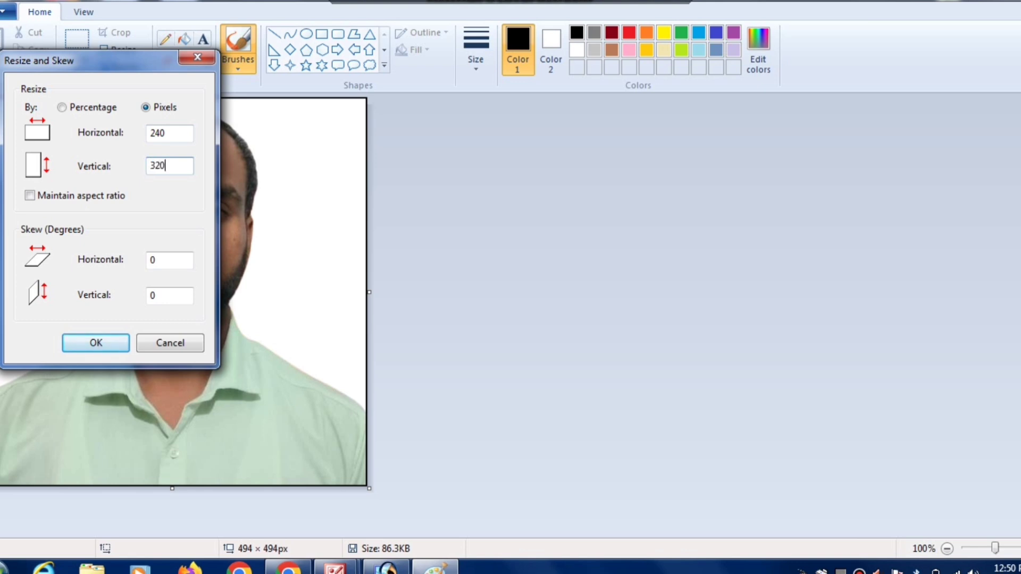
key(Return)
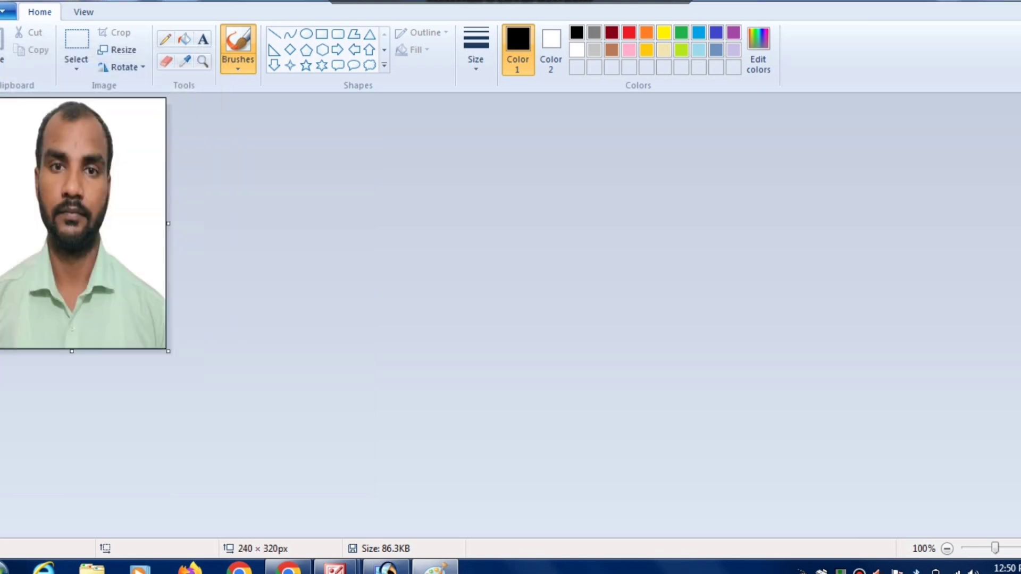
Step: Save the resized photo to the Desktop as PPPP
click(7, 11)
click(32, 141)
text(PPPP)
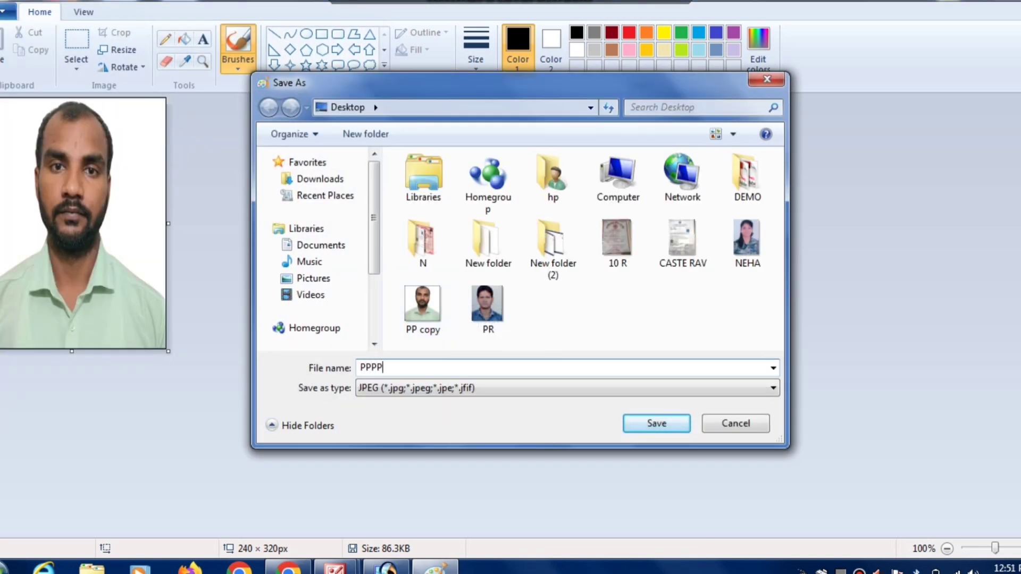
key(Return)
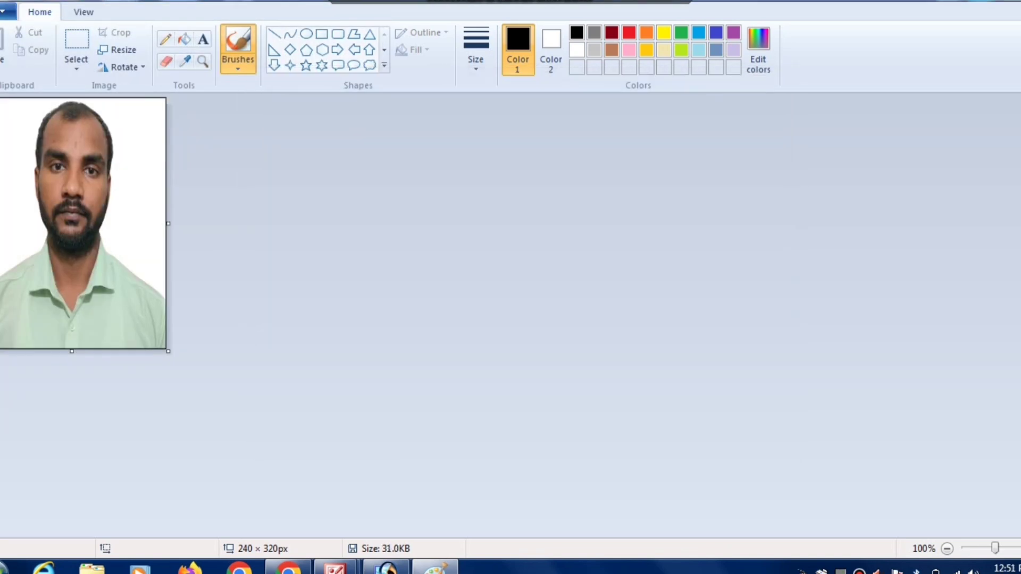
click(978, 0)
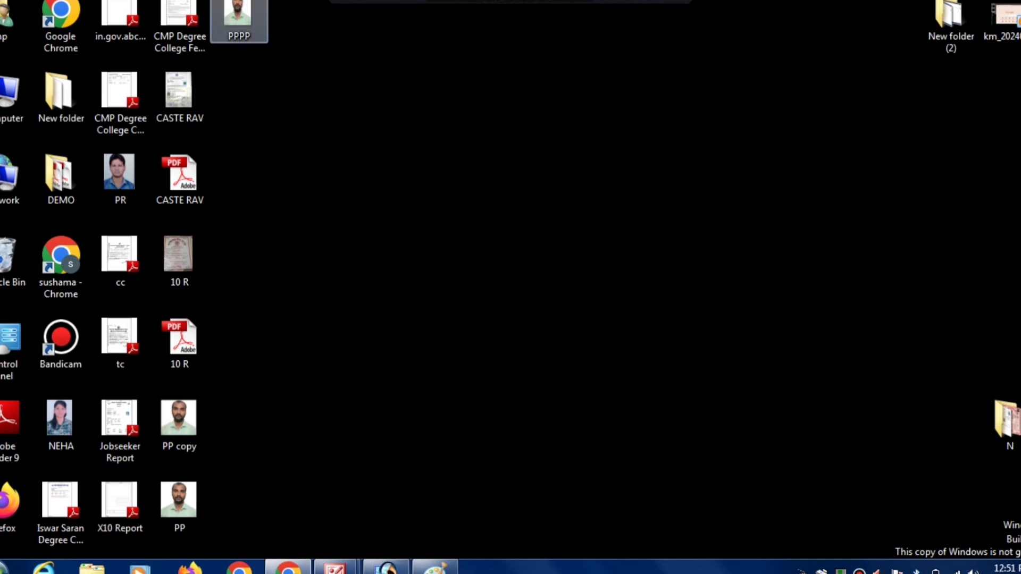
Step: Confirm PPPP is a 240 × 320, 31.0 KB JPG, then return to the RRB upload page
click(239, 18)
mouse_move(250, 30)
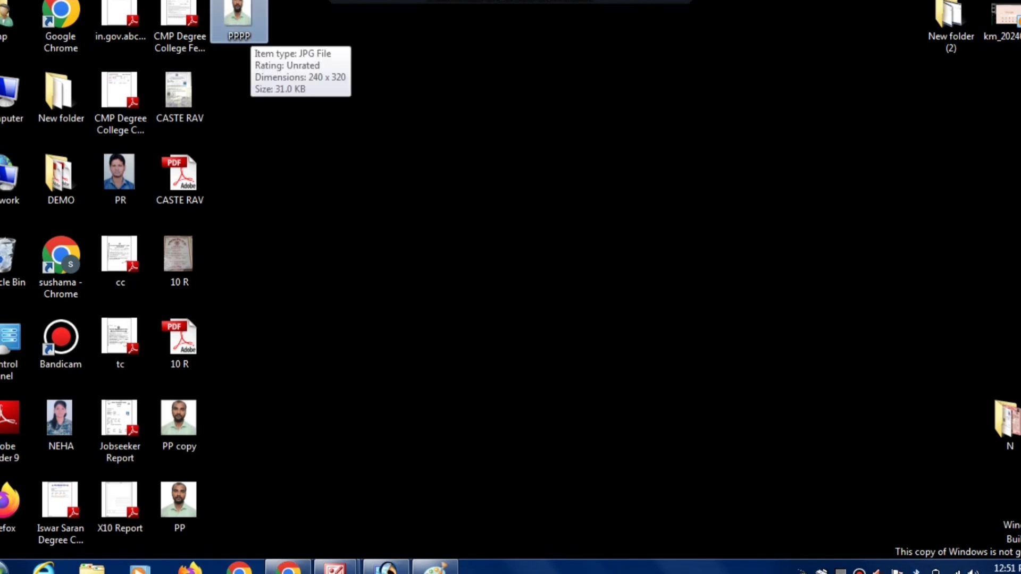
click(290, 569)
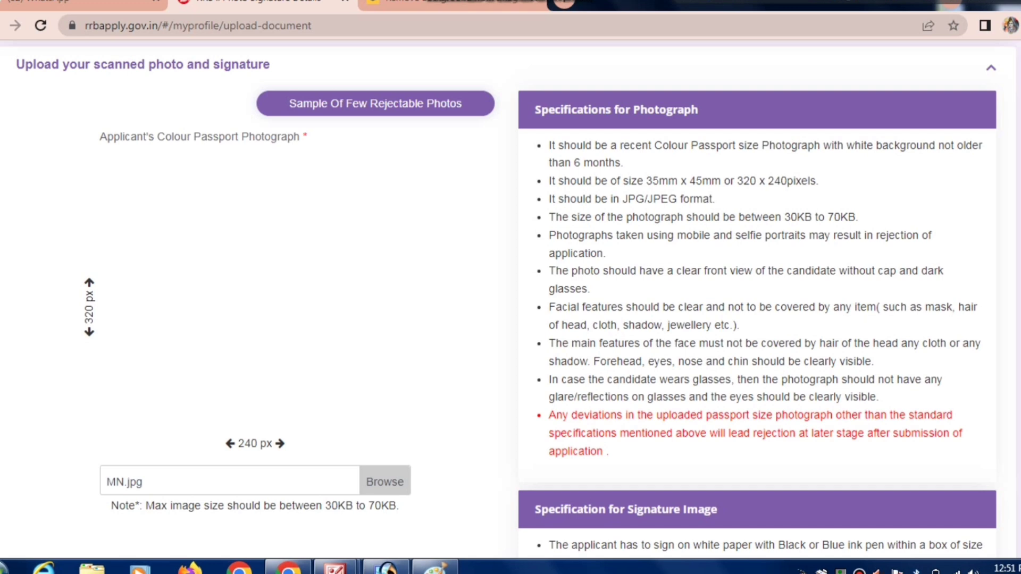
Step: Search Google for 'JPG PI 7' and open Pi7's Compress Image to 50KB page
key(ctrl+t)
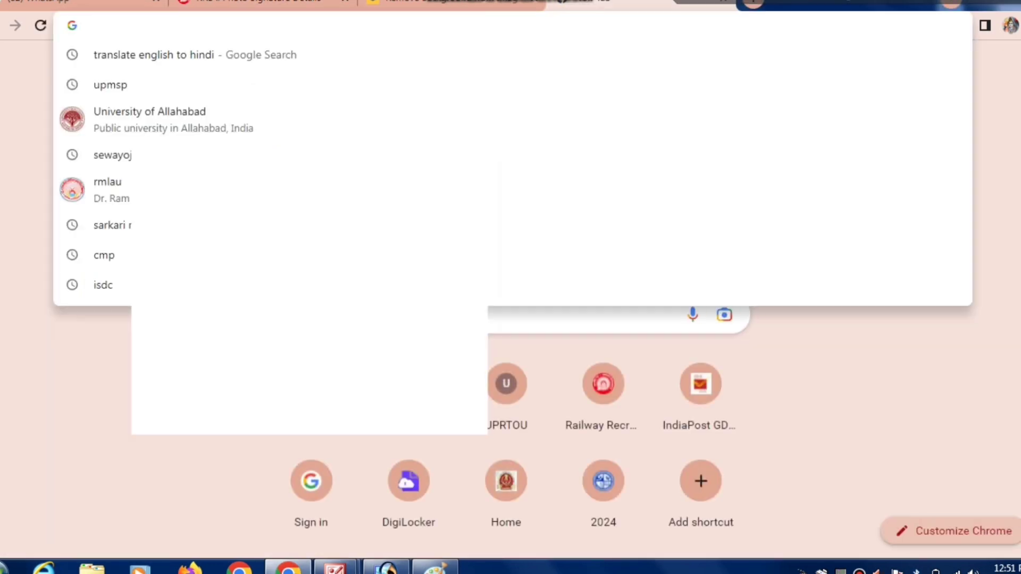
text(JPG)
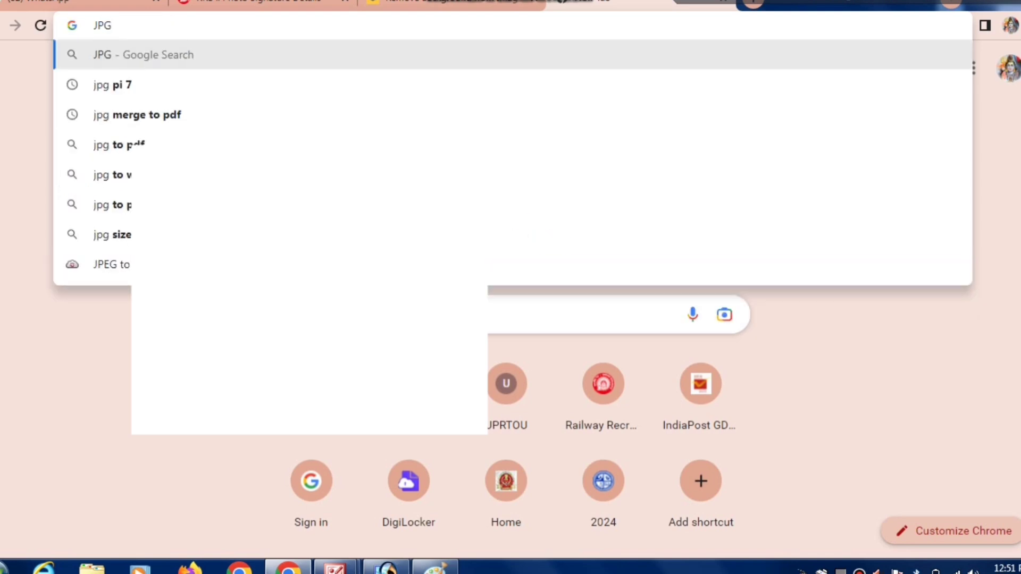
text( PI)
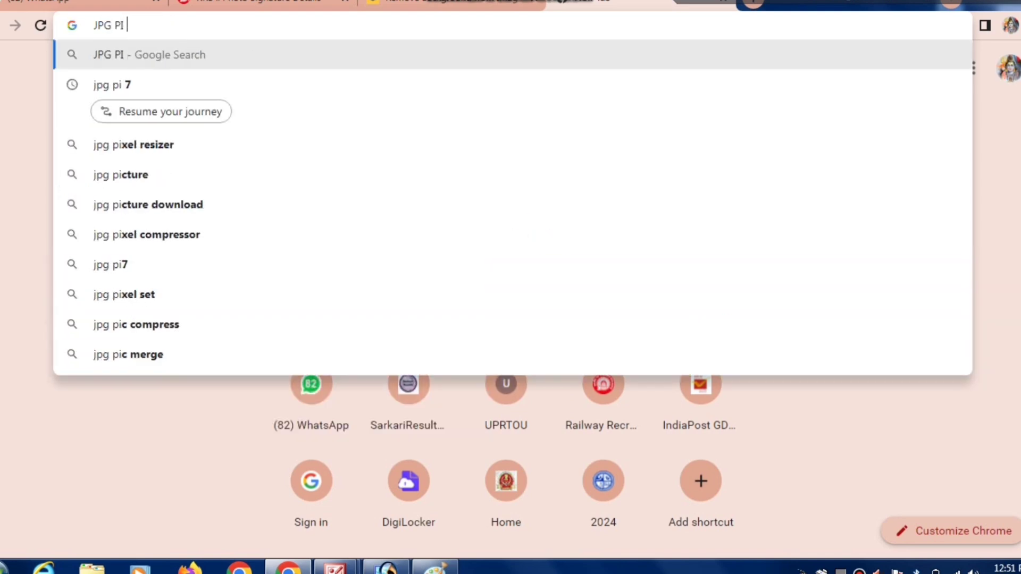
text( 7)
key(Return)
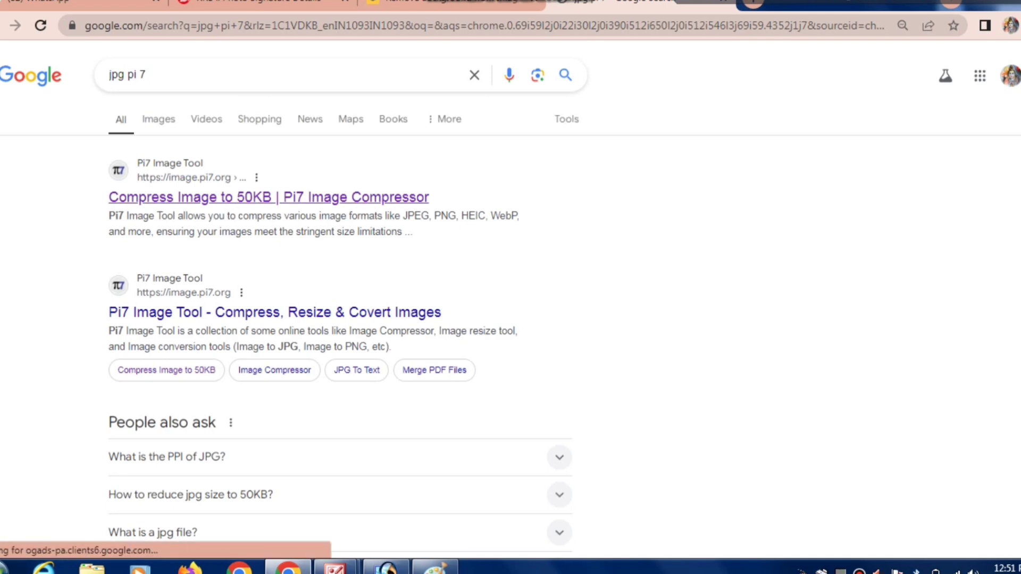
click(269, 197)
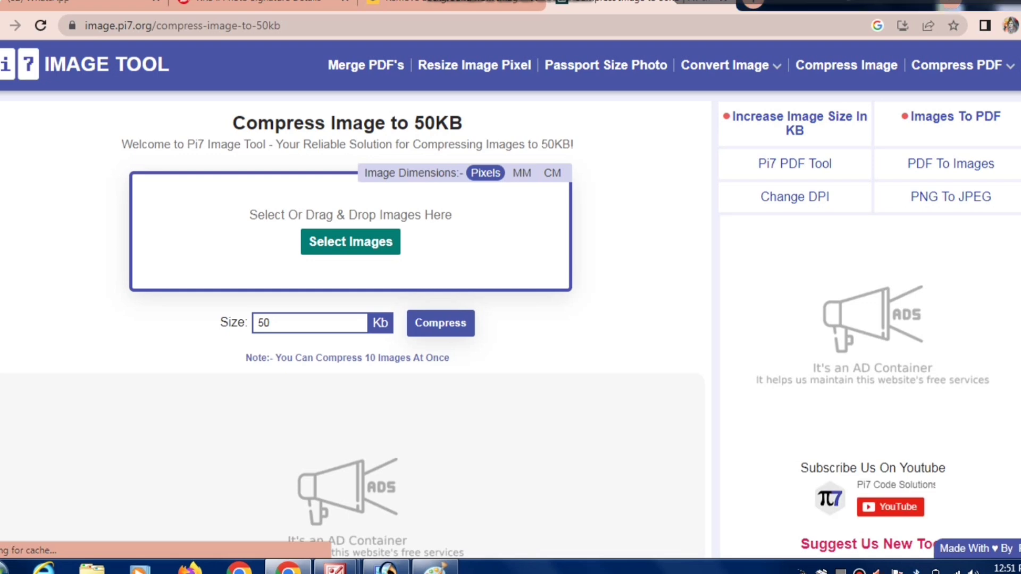
Step: Load the PPPP photo into Pi7 and compress it with a 68 KB target size
click(351, 242)
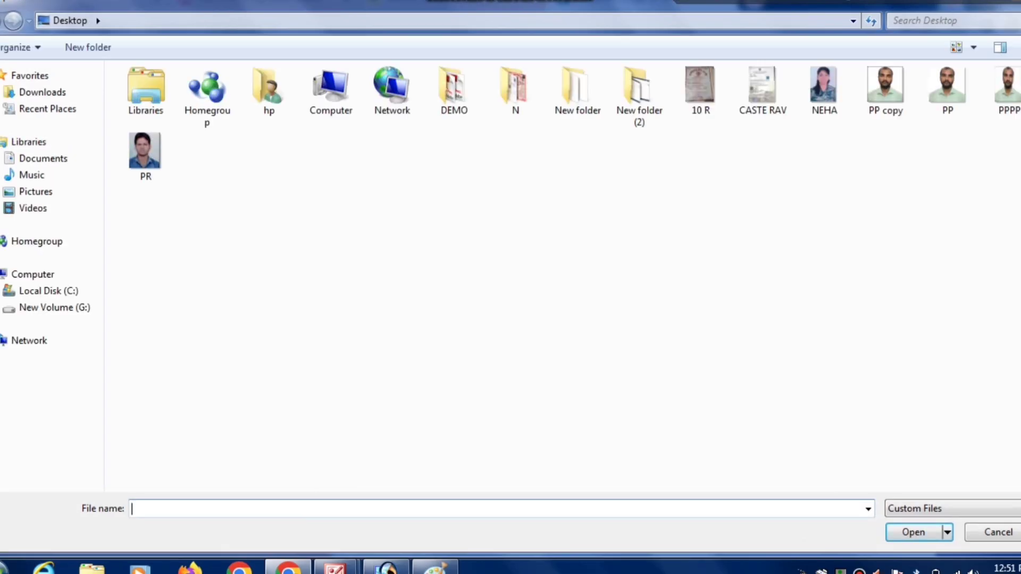
double_click(1008, 85)
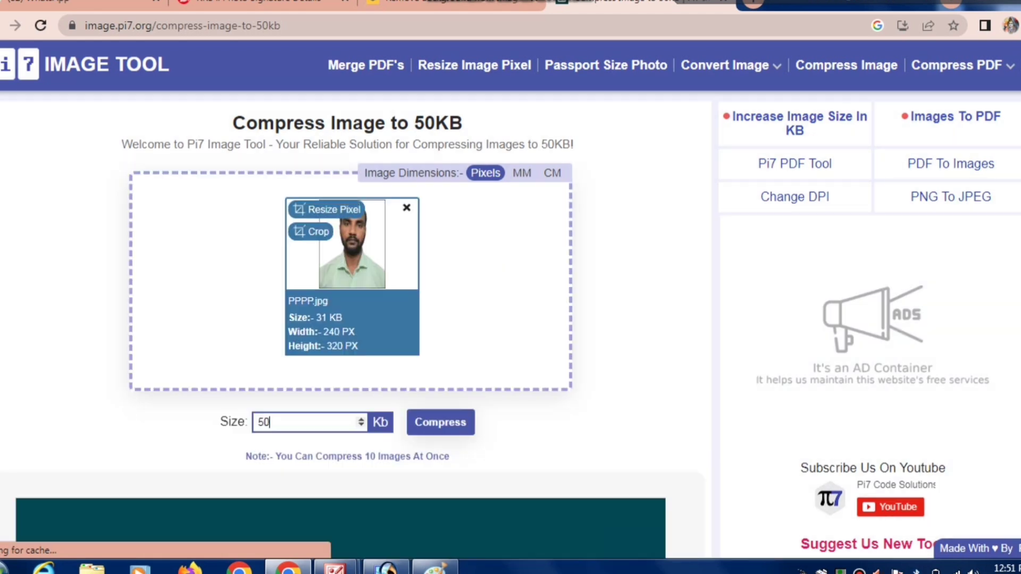
key(ctrl+a)
text(68)
click(440, 422)
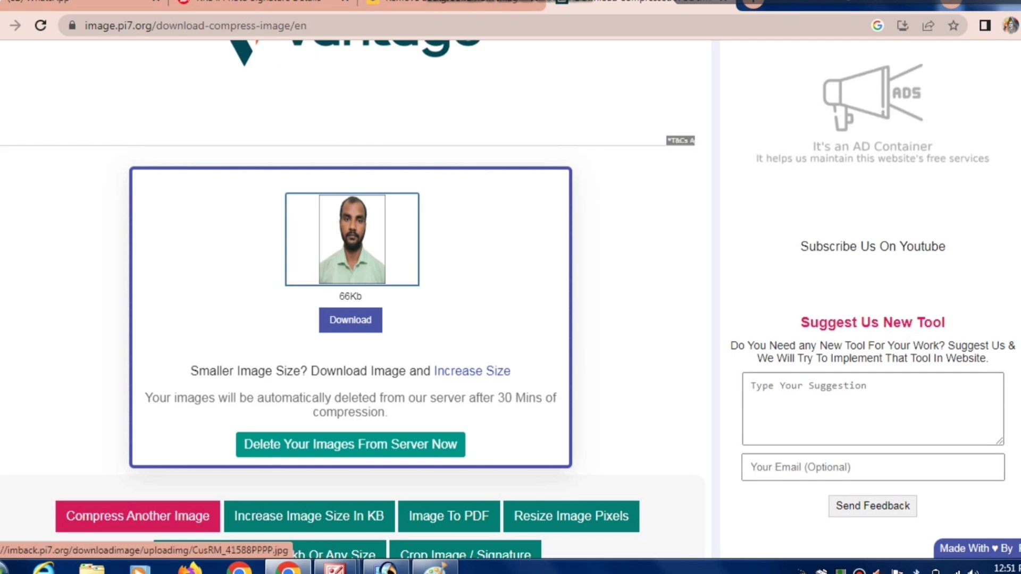
Step: Download the 66 KB compressed photo and open PPPP.jpg
click(350, 319)
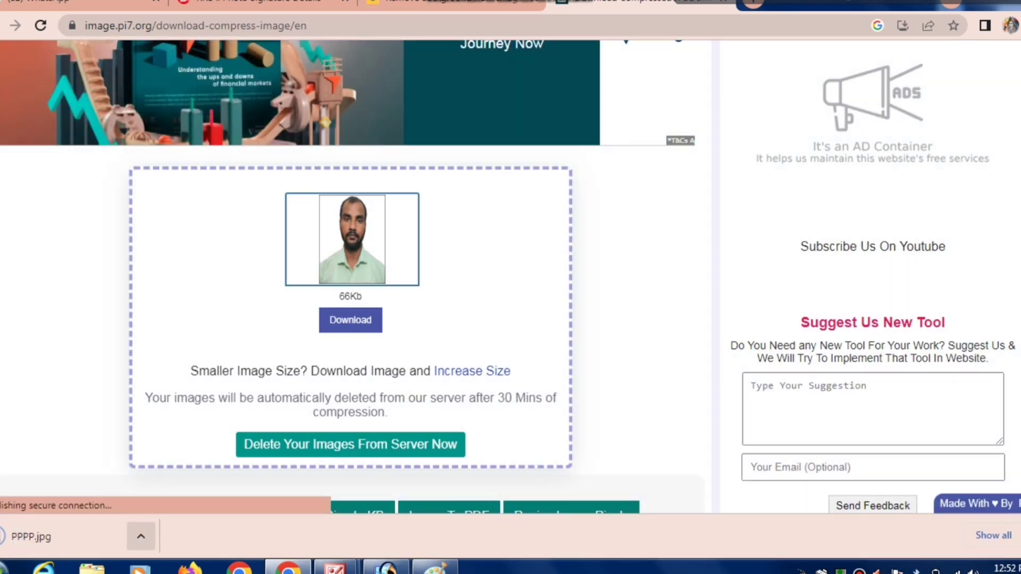
click(141, 536)
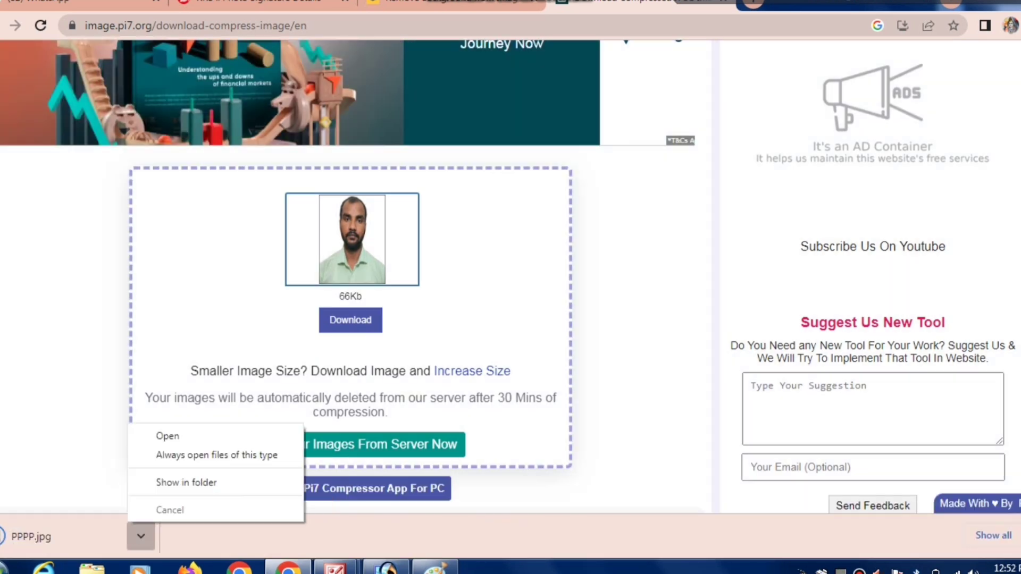
click(167, 436)
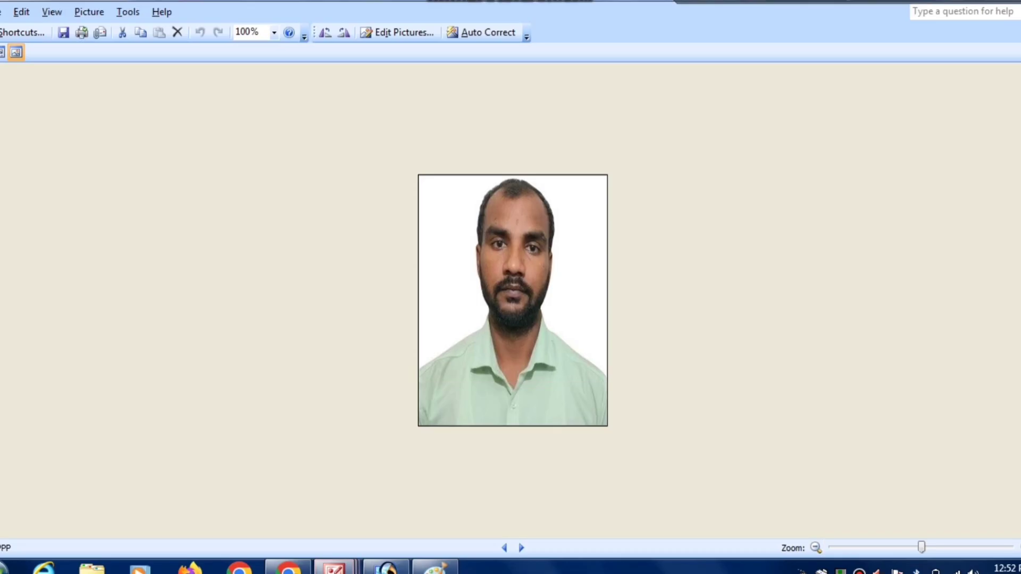
Step: Save the compressed photo to the Desktop as VC and go back to the RRB upload page
click(3, 12)
click(27, 85)
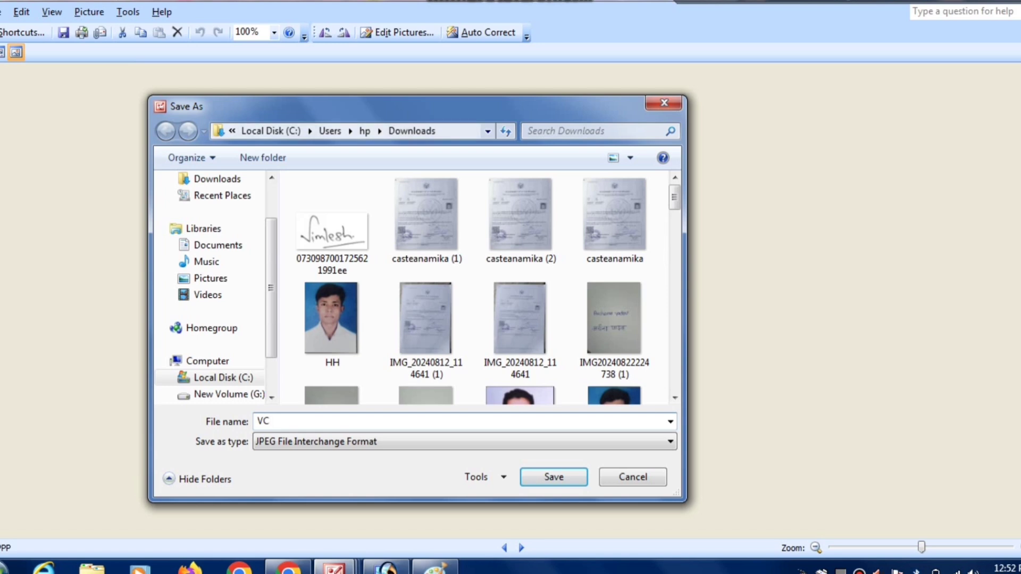
click(232, 131)
click(258, 166)
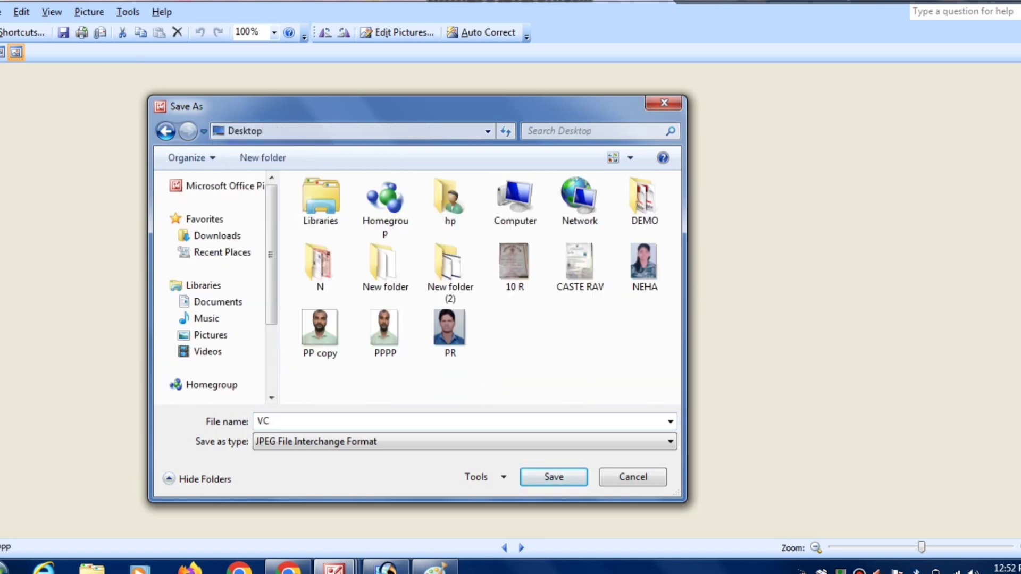
click(554, 477)
click(288, 568)
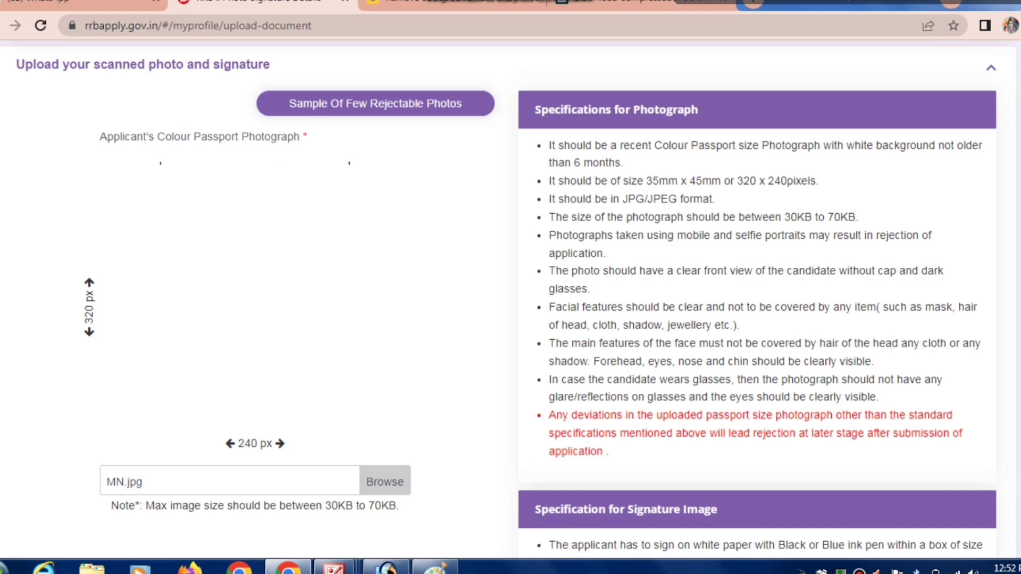
Step: Upload VC.jpg as the passport photograph and confirm its 240 × 320 crop
click(385, 482)
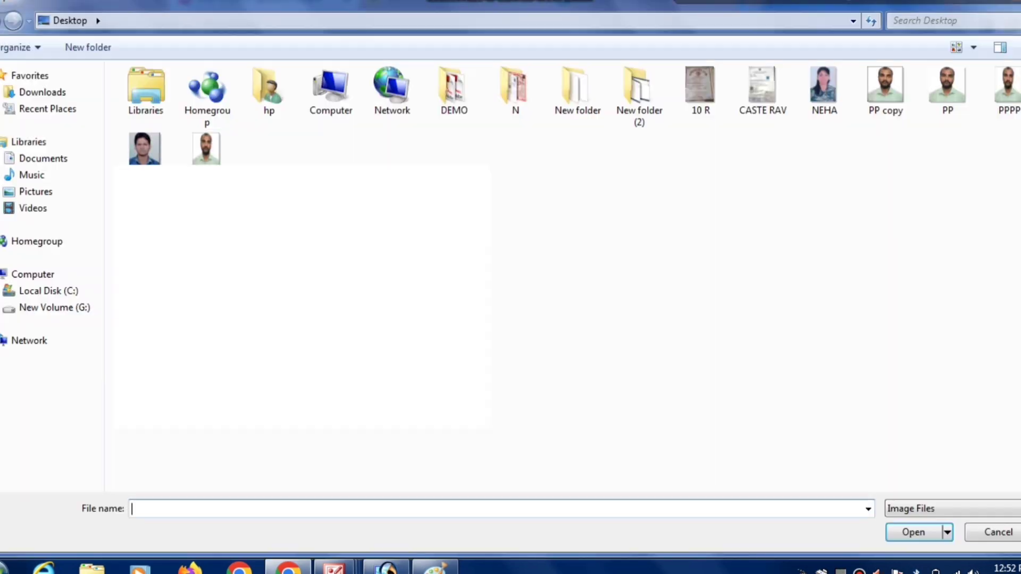
double_click(206, 155)
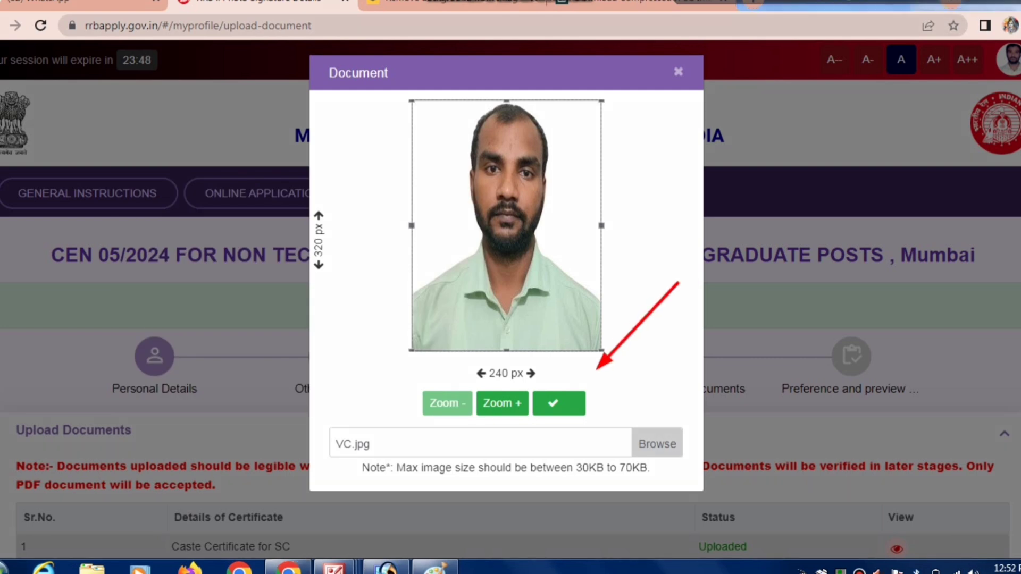
click(558, 403)
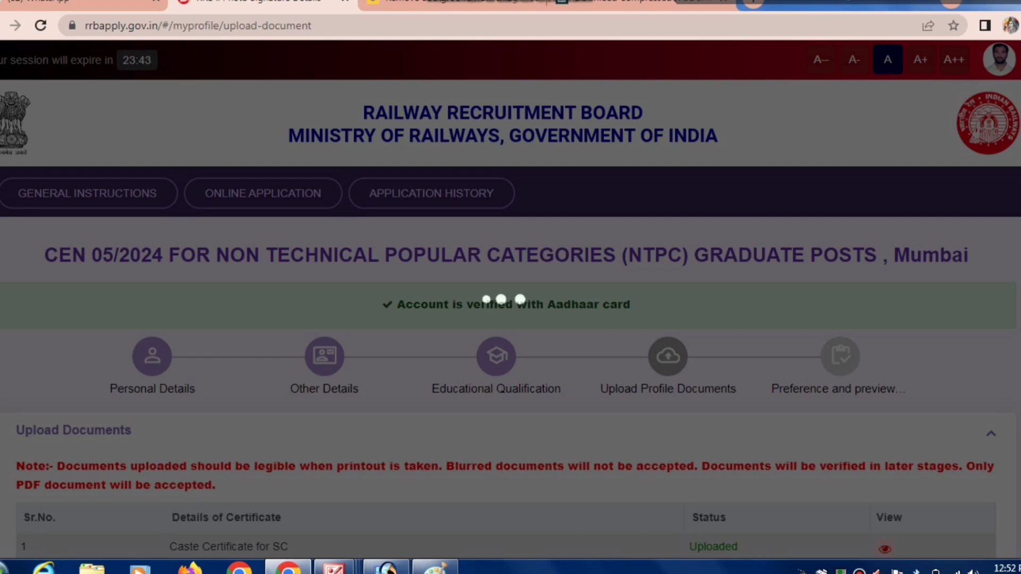
Step: Browse into the DEMO folder for the signature image, then view the sample of rejectable photos
scroll(510, 297, down, 6)
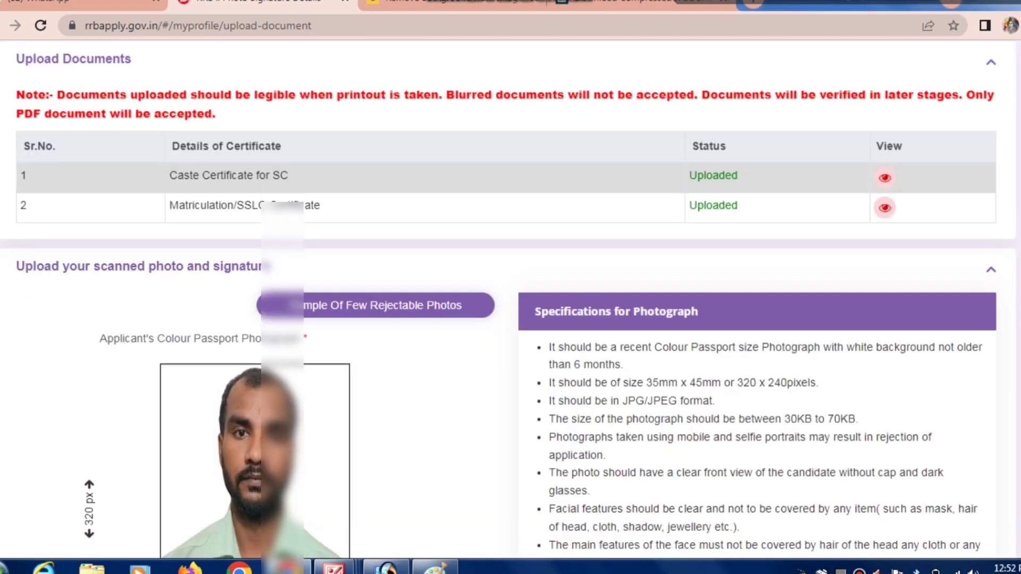
scroll(510, 298, down, 4)
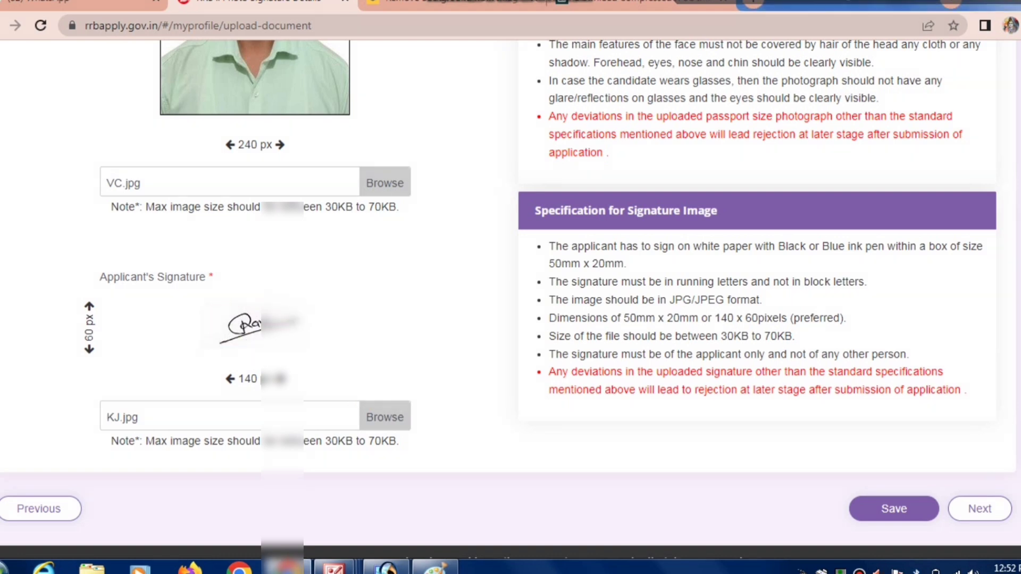
click(385, 418)
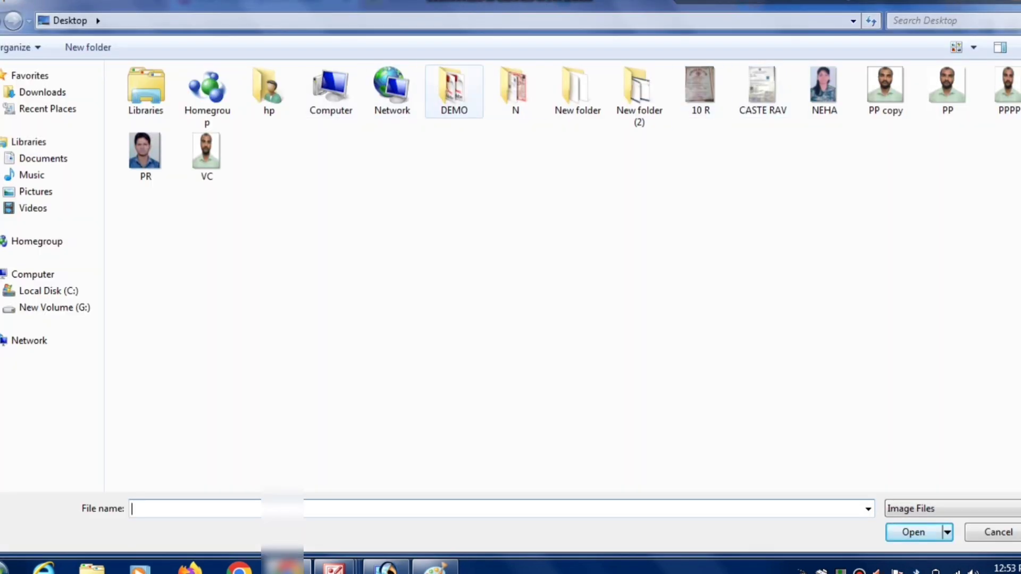
click(454, 89)
double_click(454, 89)
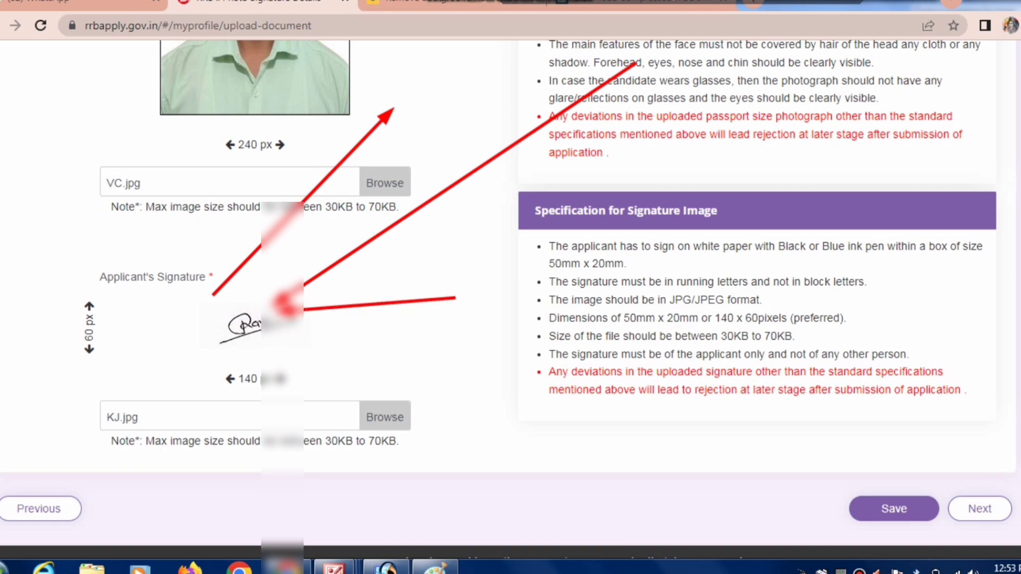
scroll(510, 303, up, 6)
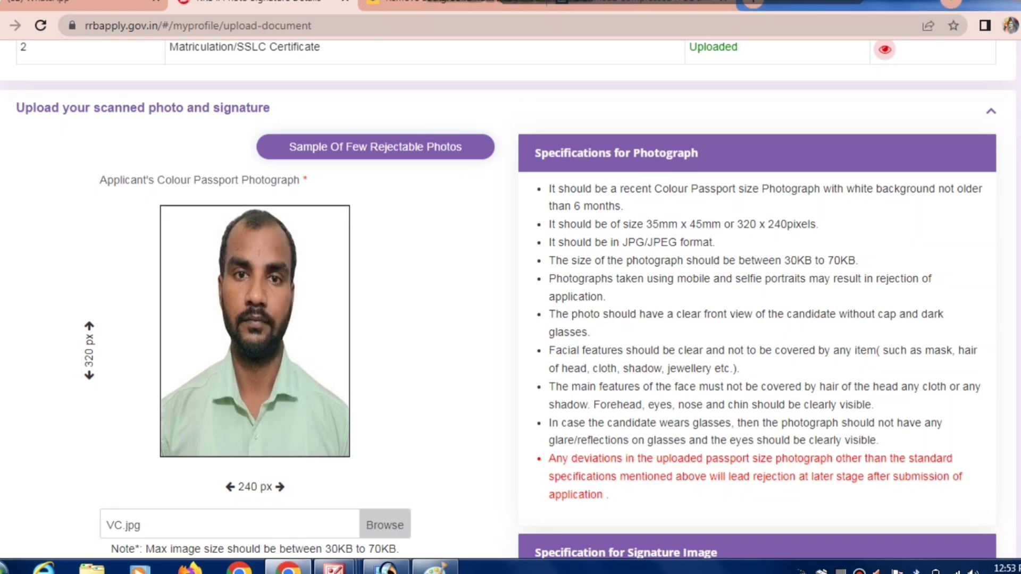
click(376, 147)
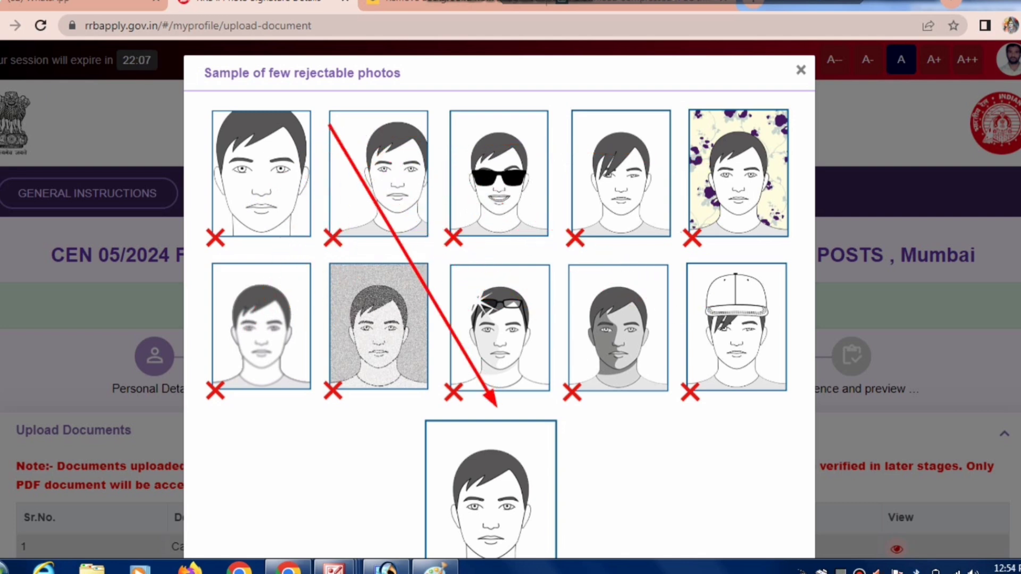
Step: Save the uploaded photo and signature and continue to the post preference page
scroll(500, 298, down, 2)
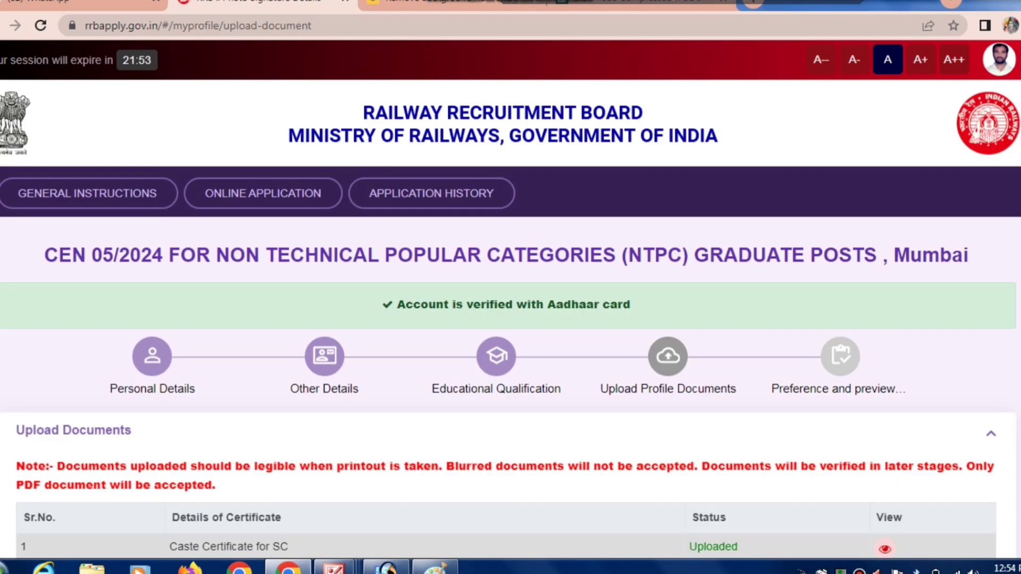
scroll(511, 300, down, 12)
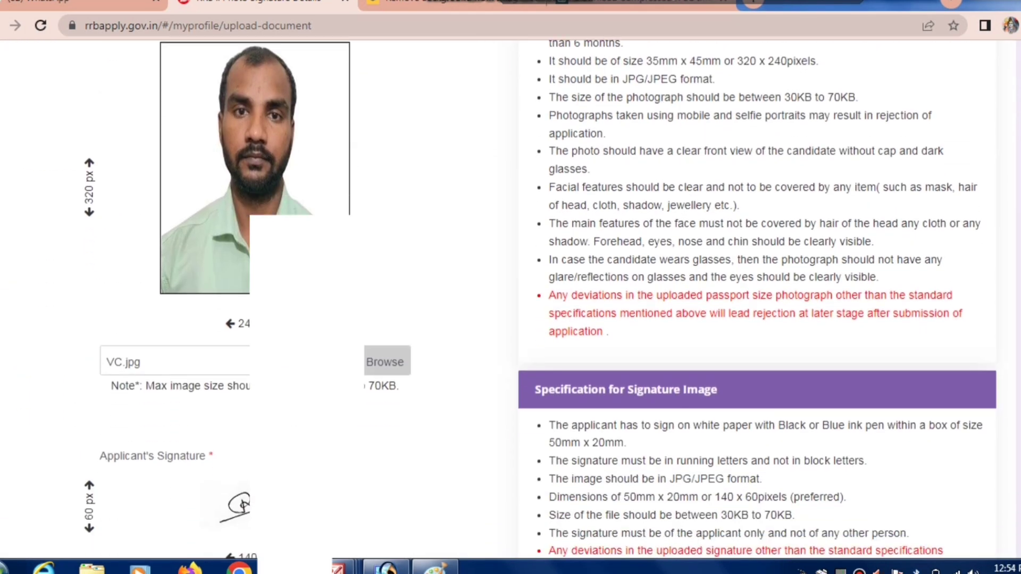
scroll(511, 300, down, 3)
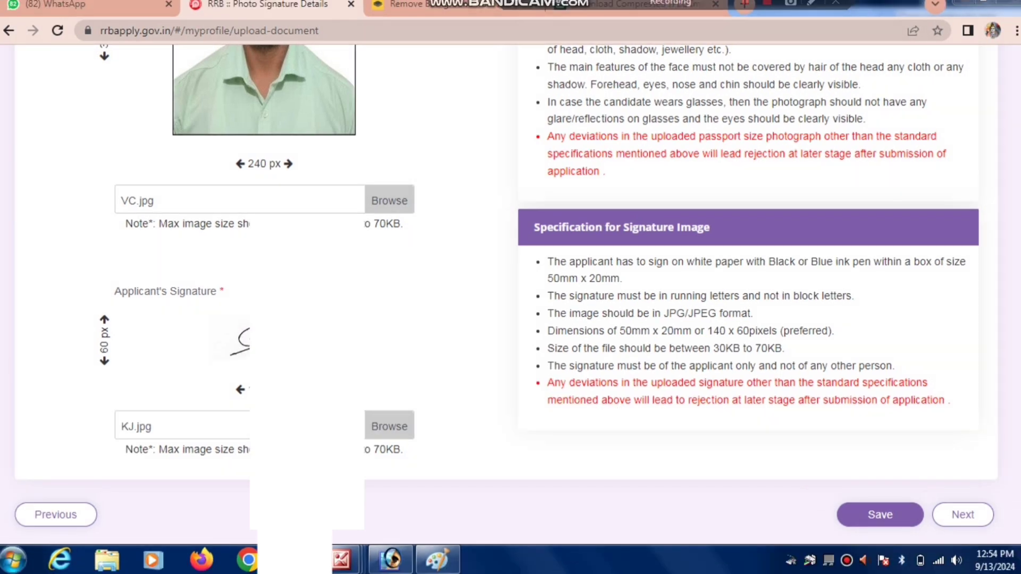
click(880, 515)
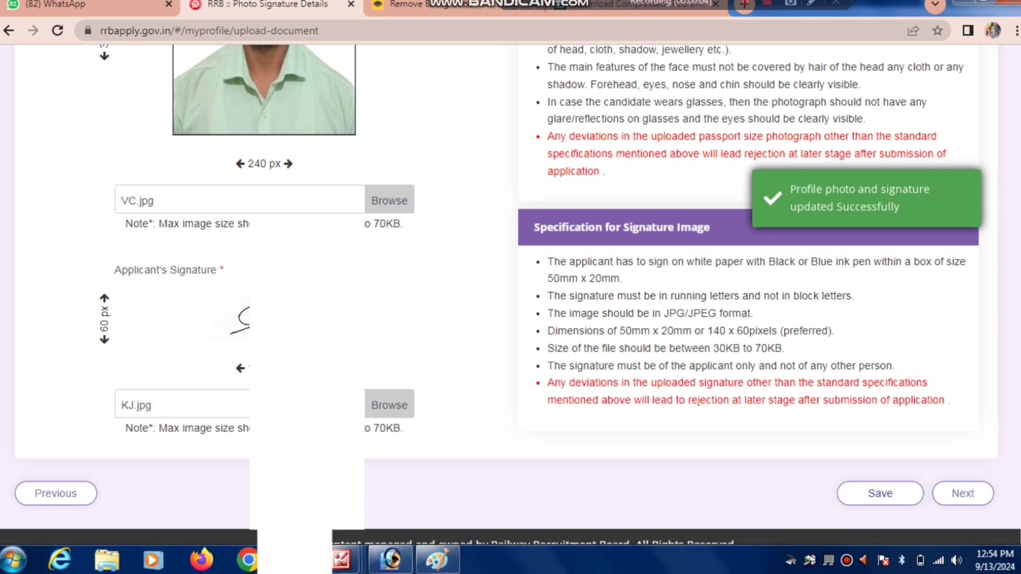
click(963, 494)
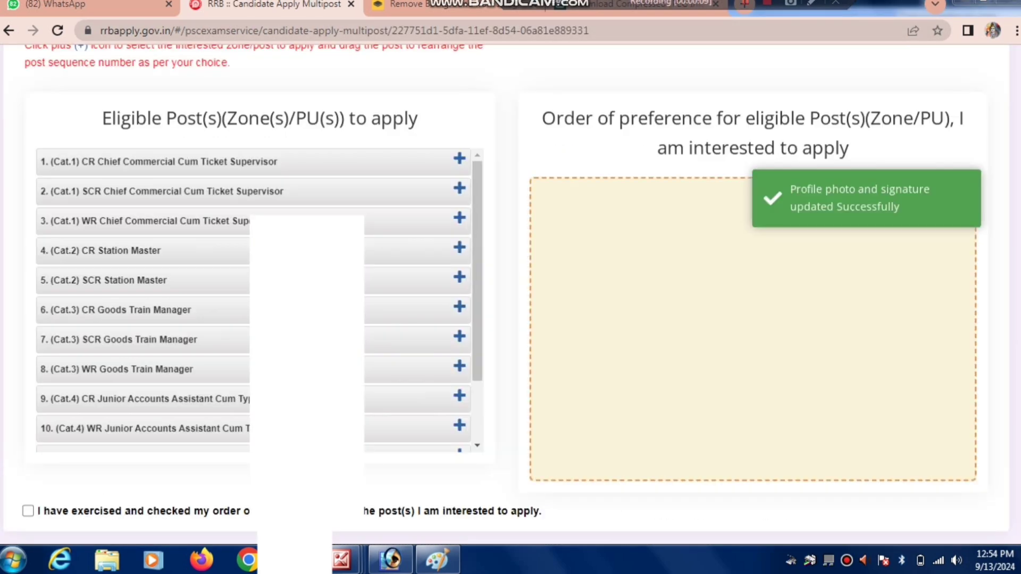
Step: Add CR Station Master, SCR Station Master and SCR Senior Clerk Cum Typist to the preference order
drag(477, 253, 478, 306)
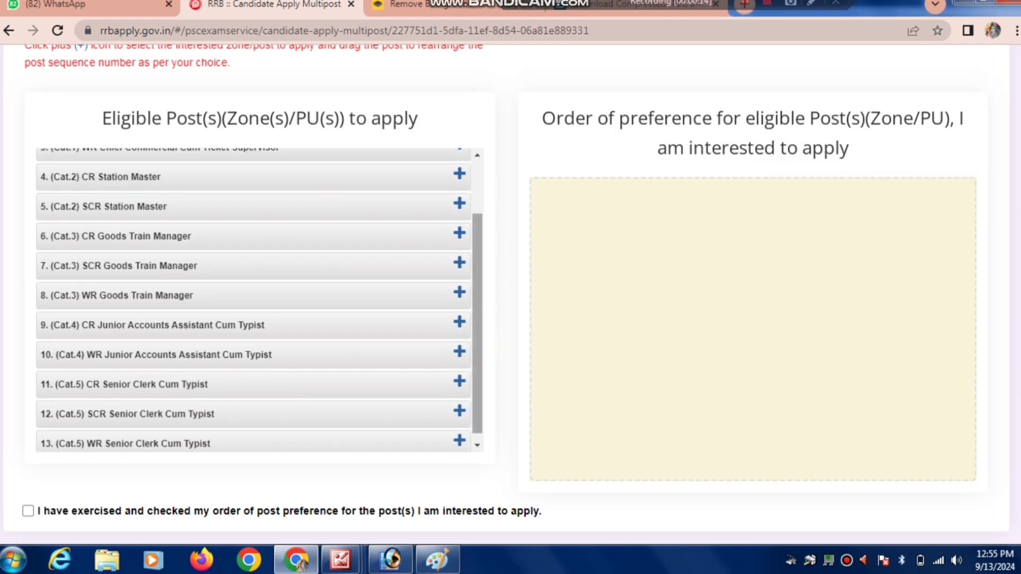
scroll(259, 300, up, 3)
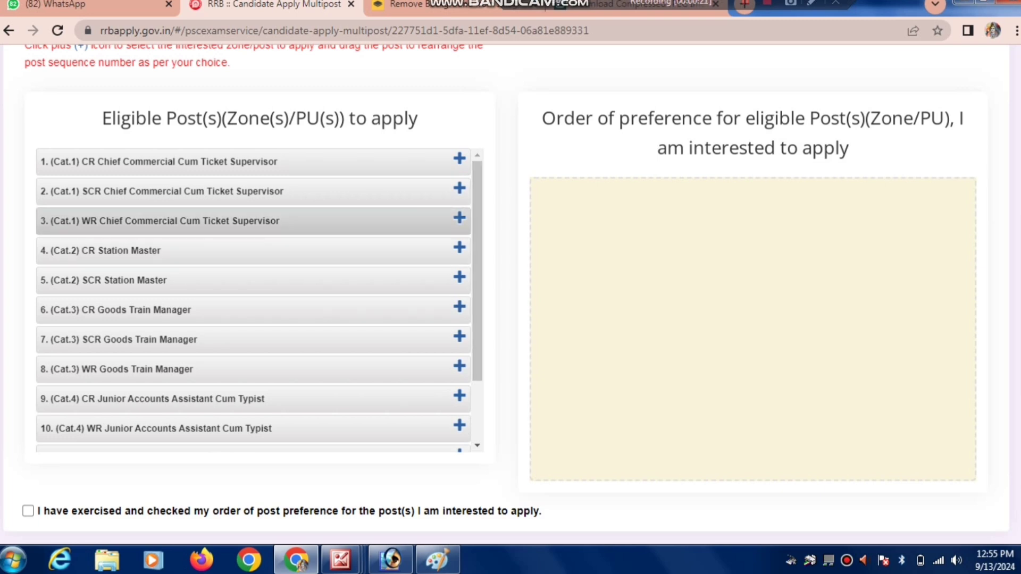
click(460, 248)
click(459, 247)
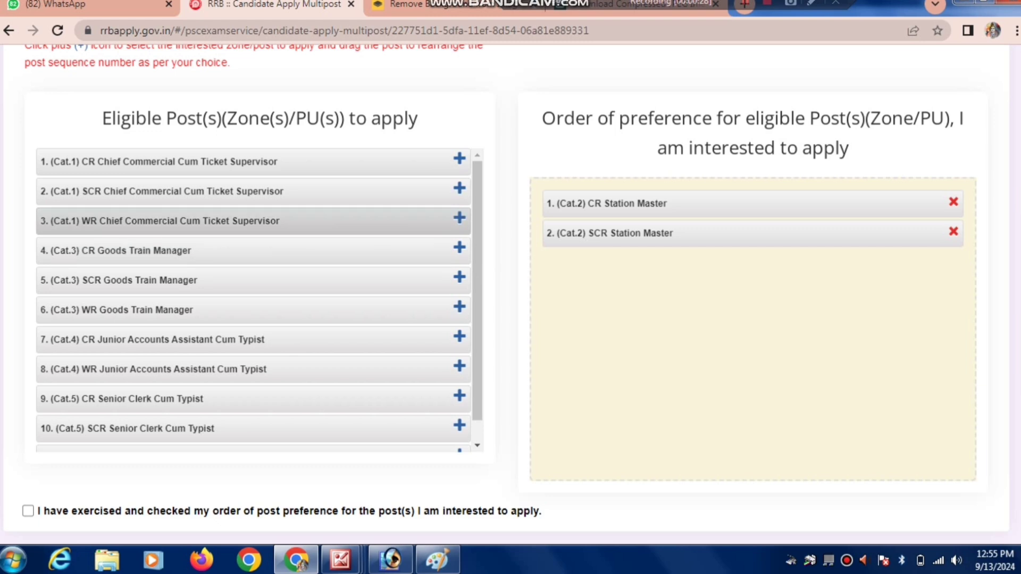
scroll(254, 300, down, 1)
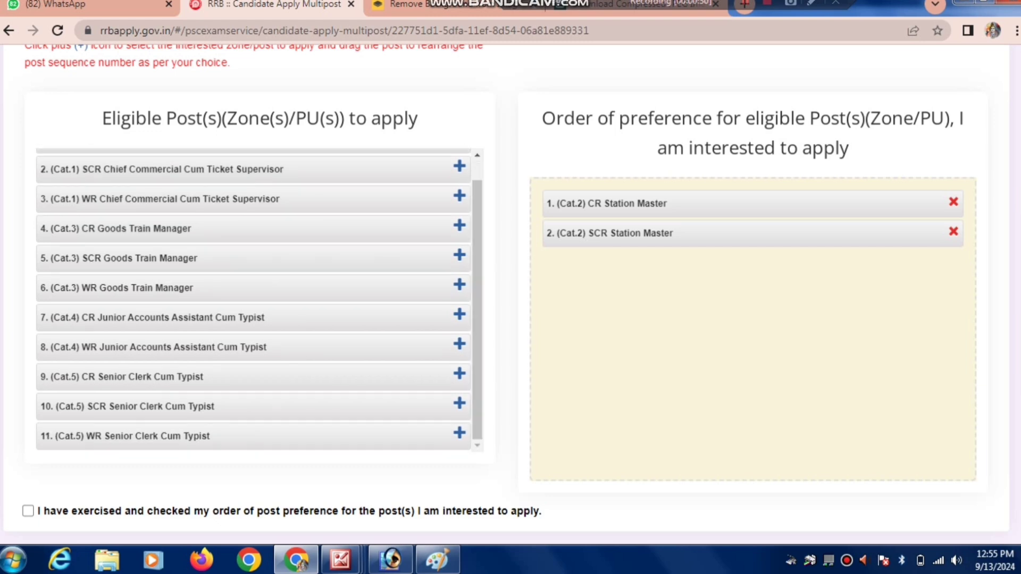
click(744, 4)
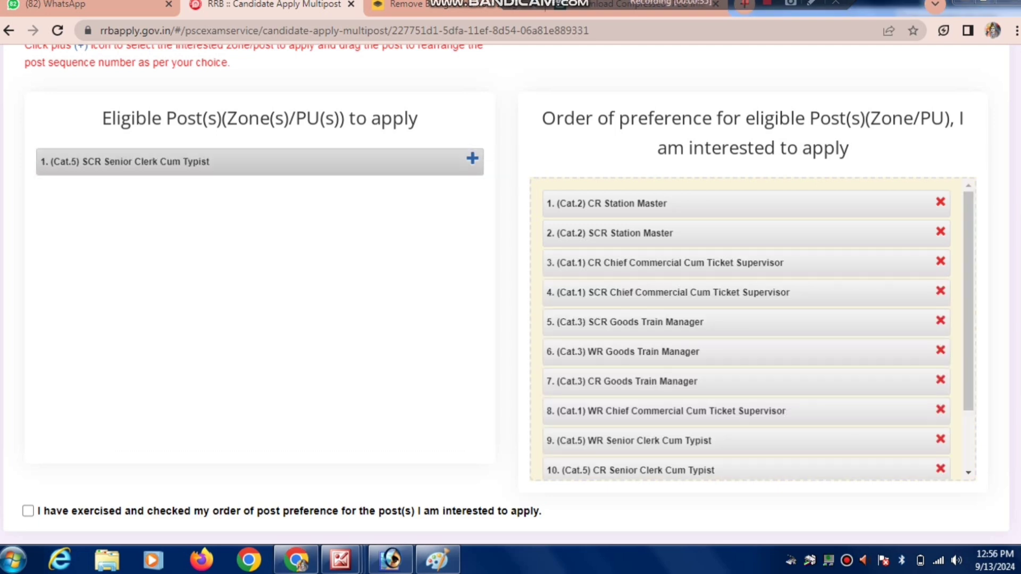
click(472, 158)
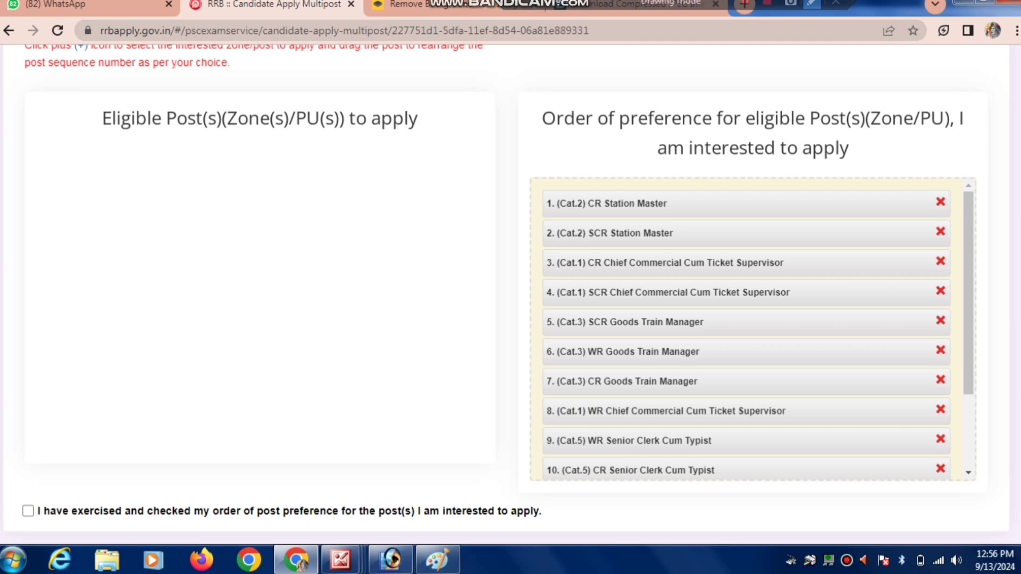
click(811, 2)
drag(679, 169, 709, 278)
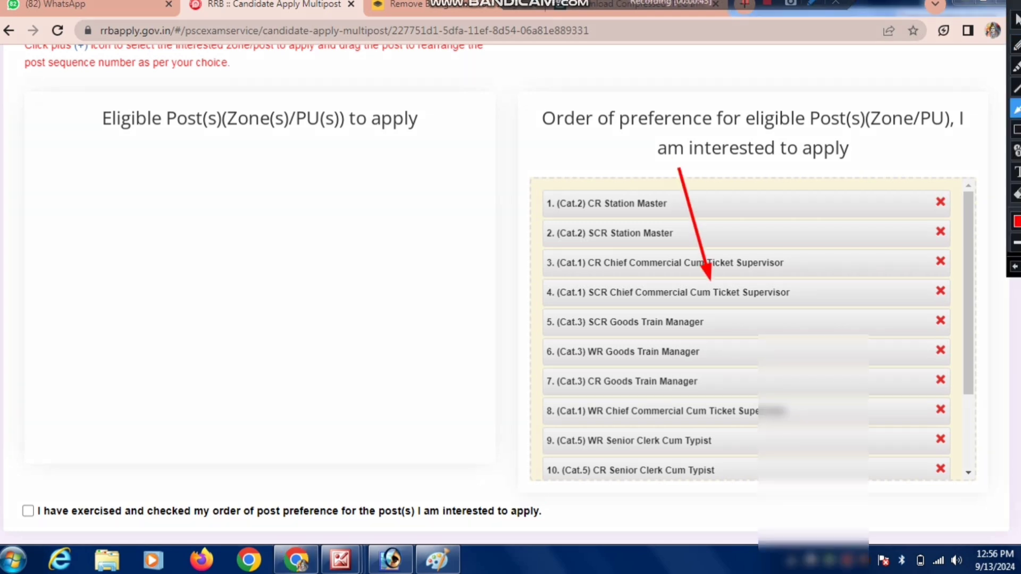
key(Escape)
scroll(511, 287, down, 5)
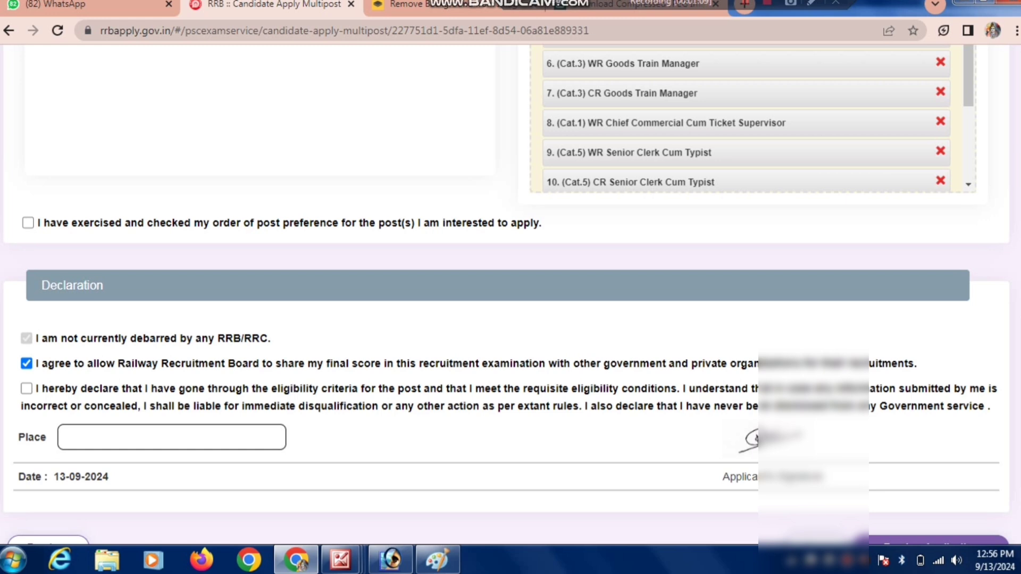
Step: Confirm the post preference order declaration
click(811, 2)
drag(351, 151, 40, 218)
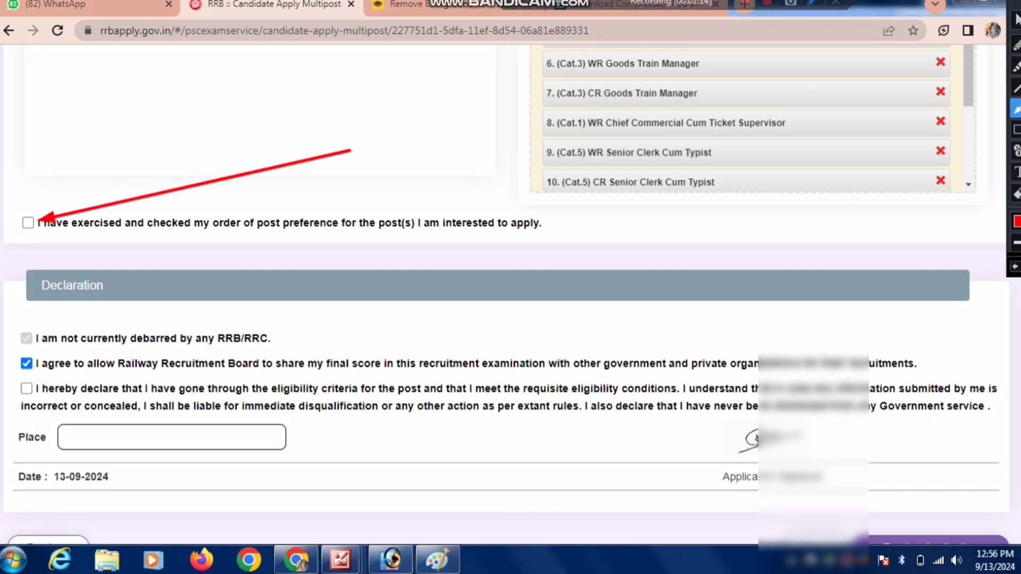
key(Escape)
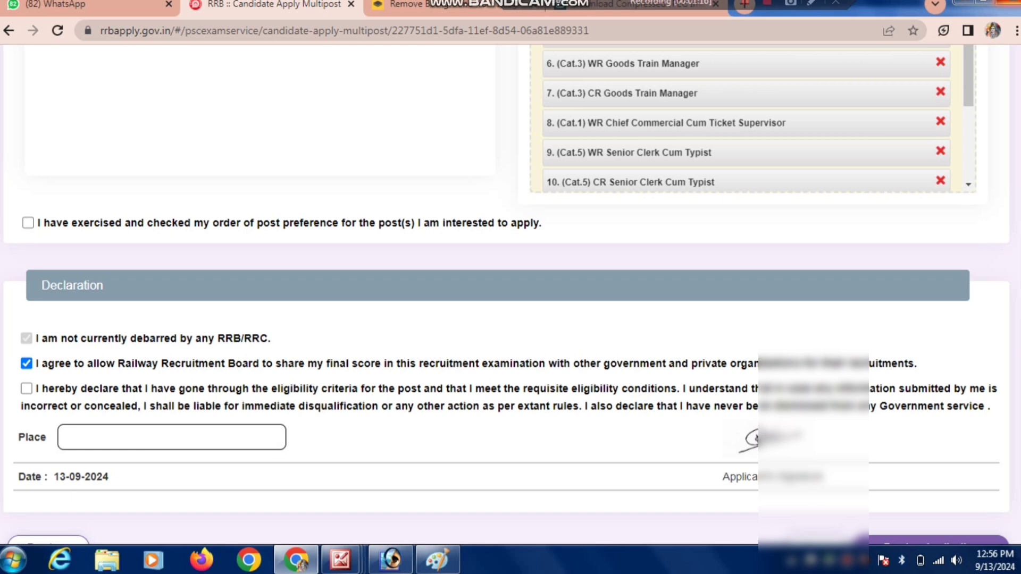
click(28, 223)
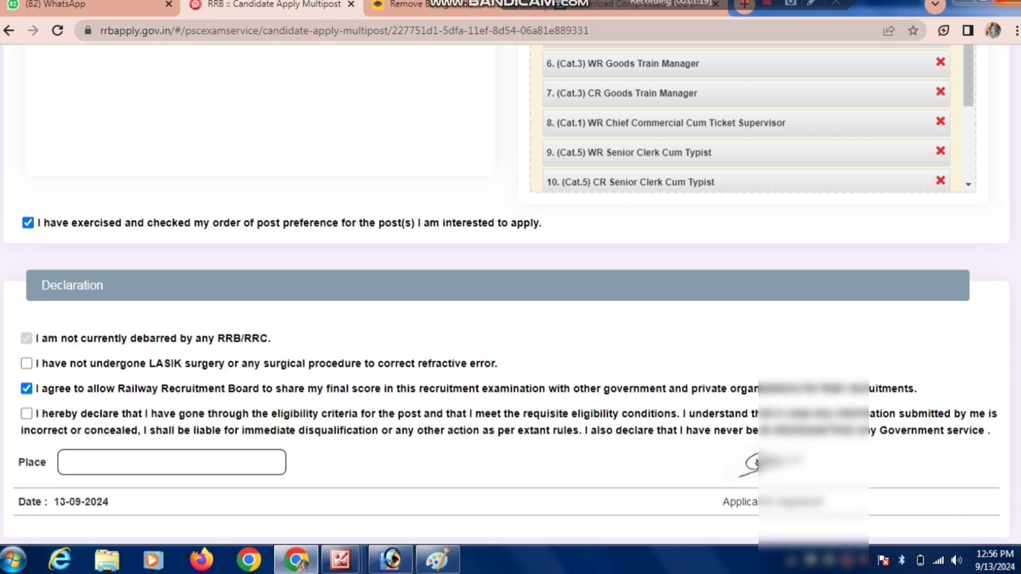
Step: Agree to the no-LASIK and eligibility declarations and enter JAUNPUR as the place
scroll(506, 298, down, 1)
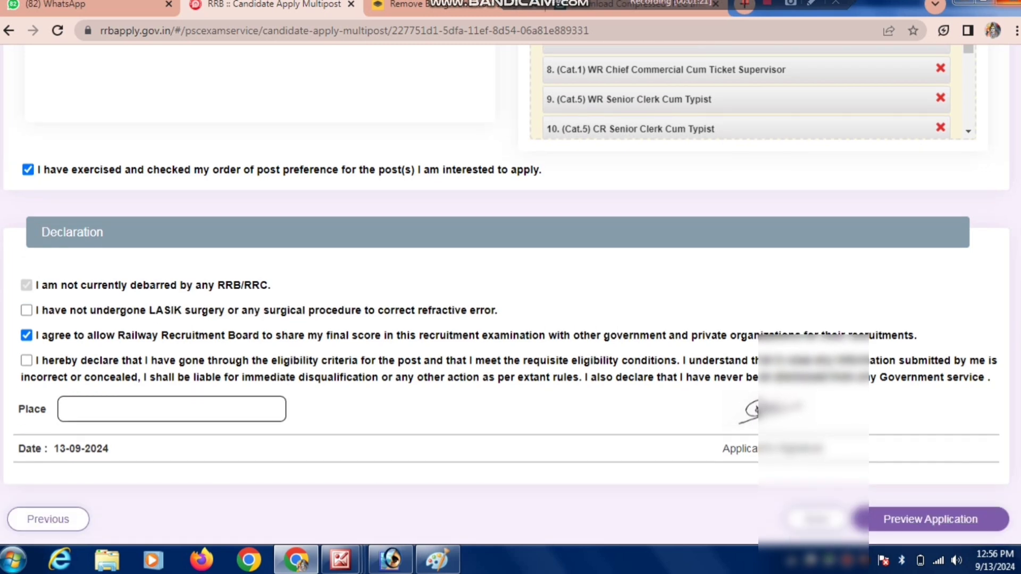
drag(54, 310, 428, 310)
click(26, 310)
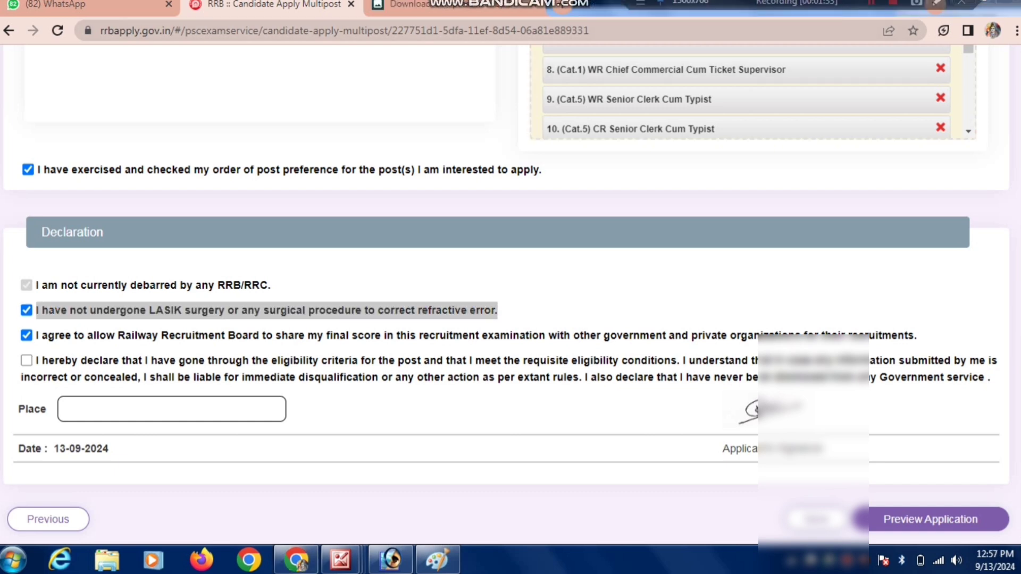
click(27, 360)
click(35, 409)
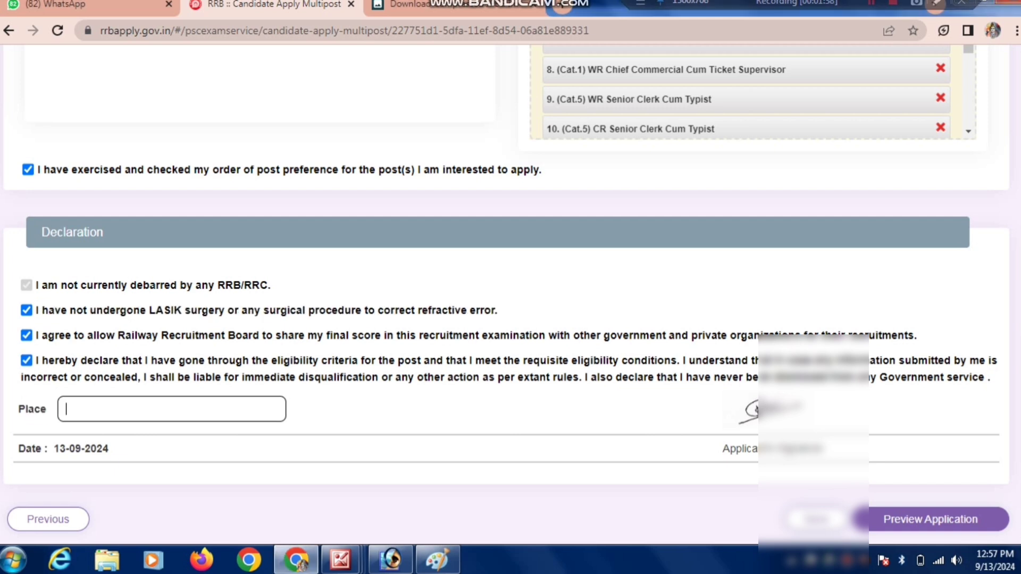
text(JAUNPUR)
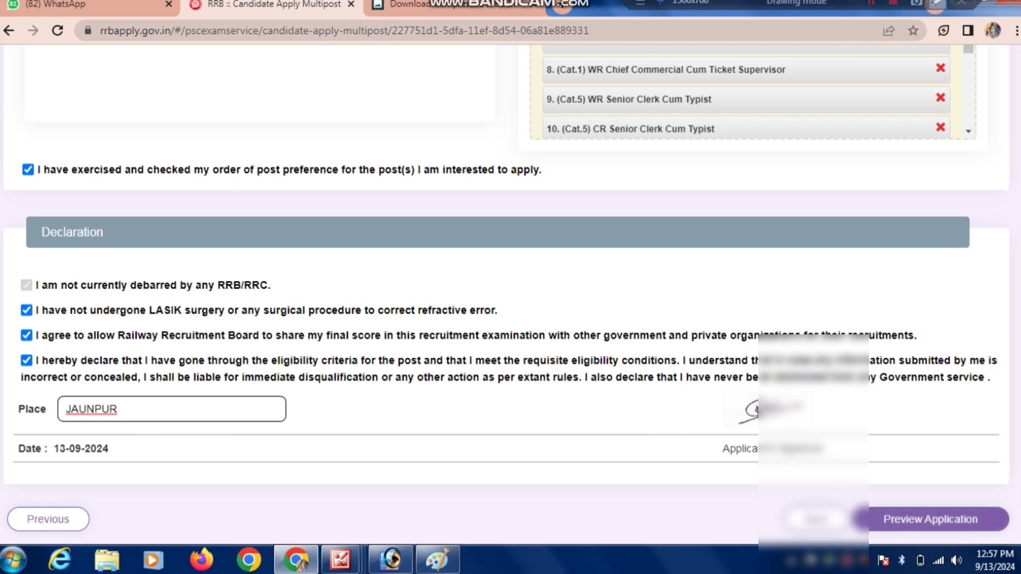
click(937, 3)
drag(820, 393, 899, 508)
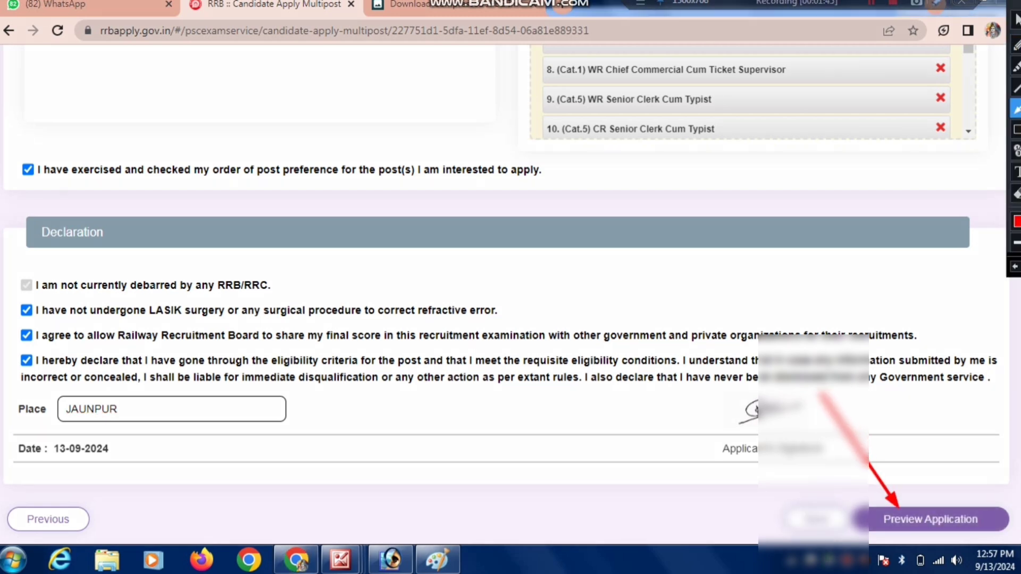
key(Escape)
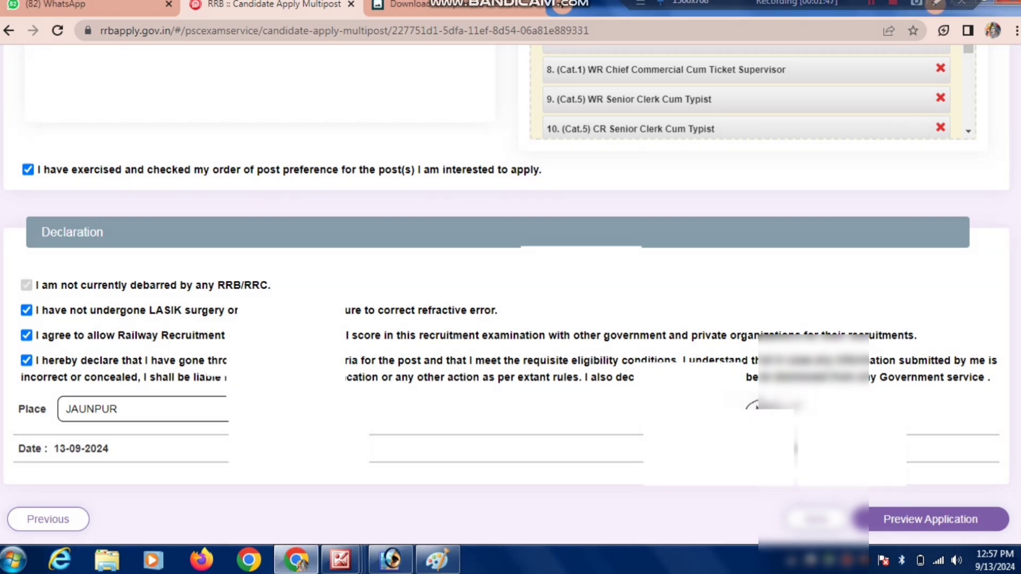
Step: Preview the full application and tick 'I have re-checked the above details'
click(930, 519)
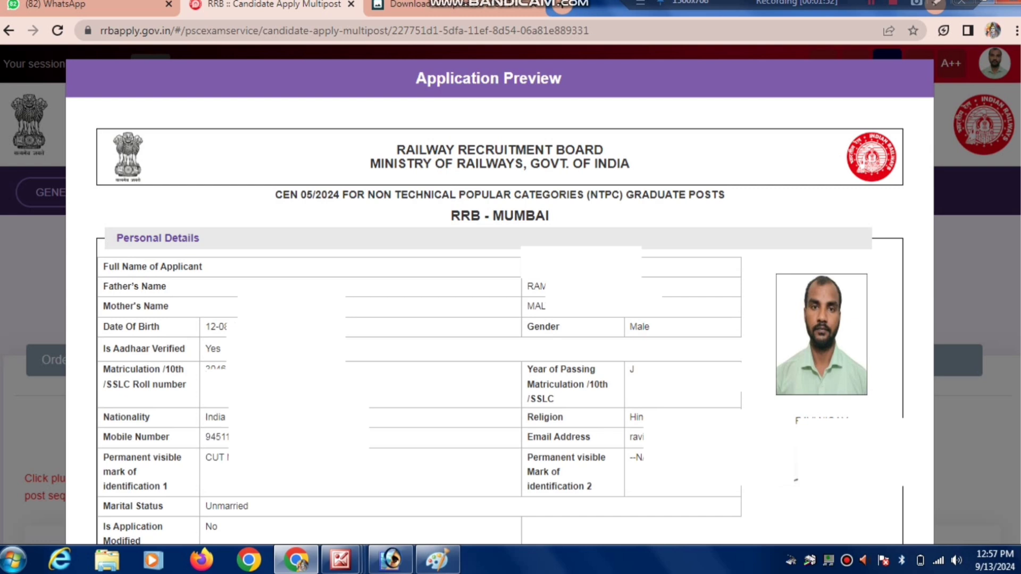
click(937, 4)
mouse_move(681, 173)
mouse_down()
mouse_move(557, 245)
mouse_move(771, 304)
mouse_move(797, 425)
mouse_move(569, 279)
mouse_move(205, 292)
mouse_move(468, 445)
mouse_move(895, 273)
mouse_up()
click(936, 3)
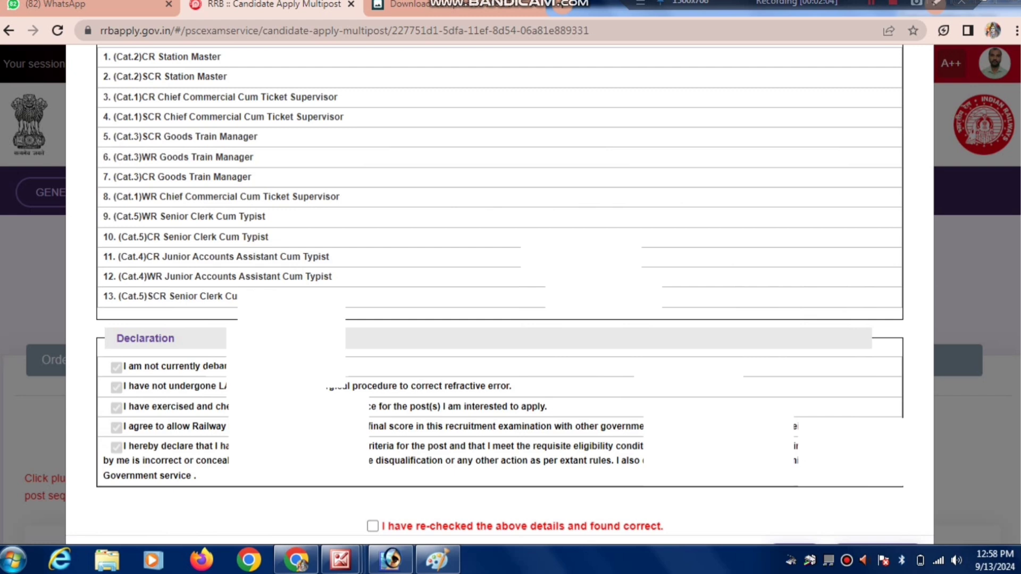
scroll(500, 266, down, 1)
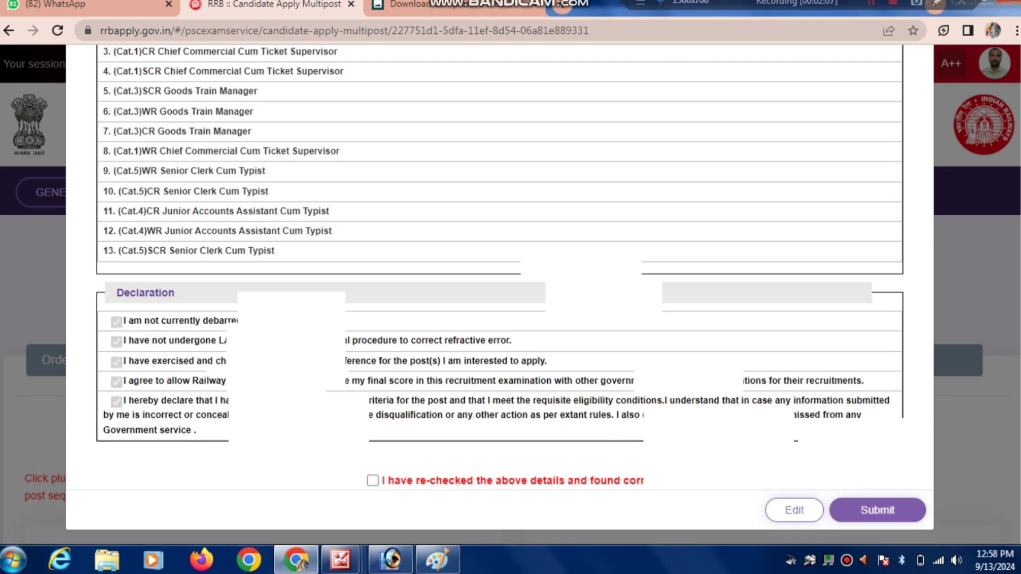
click(373, 481)
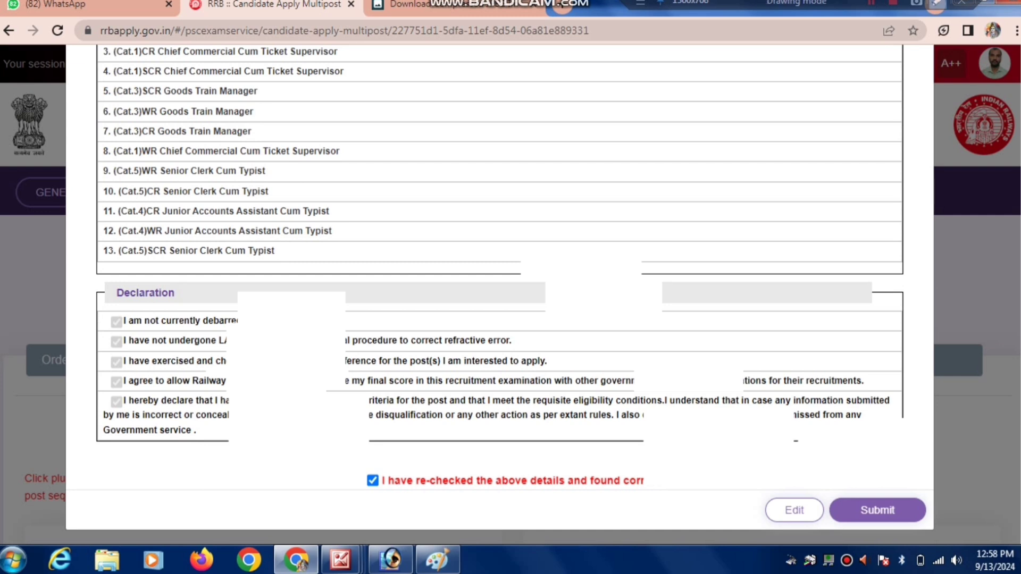
Step: Submit the reviewed application to bring up the no-corrections warning
click(936, 4)
mouse_move(737, 330)
mouse_down()
mouse_move(764, 462)
mouse_move(789, 498)
mouse_move(497, 294)
mouse_move(877, 497)
mouse_move(863, 484)
mouse_up()
key(Escape)
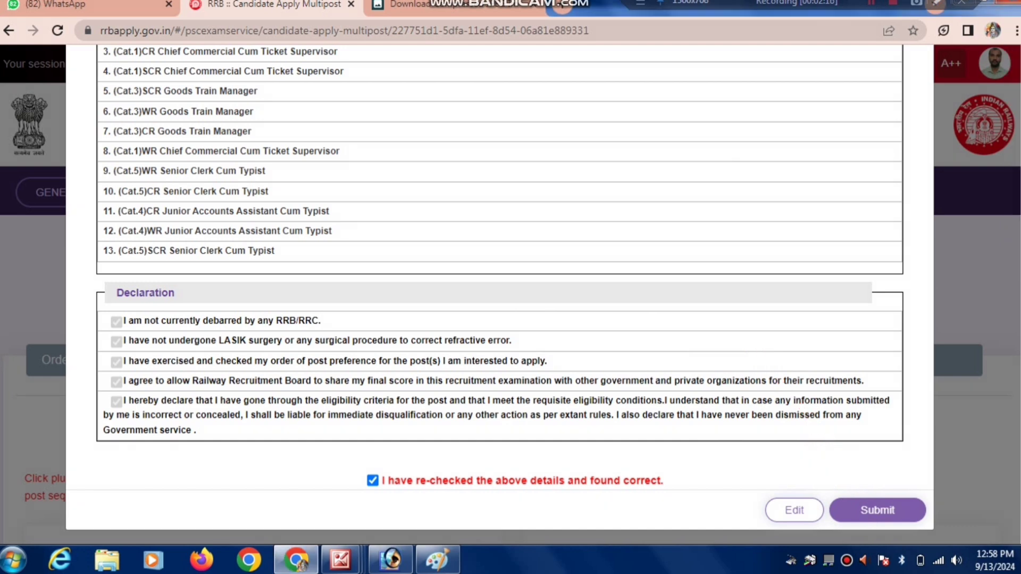
click(877, 510)
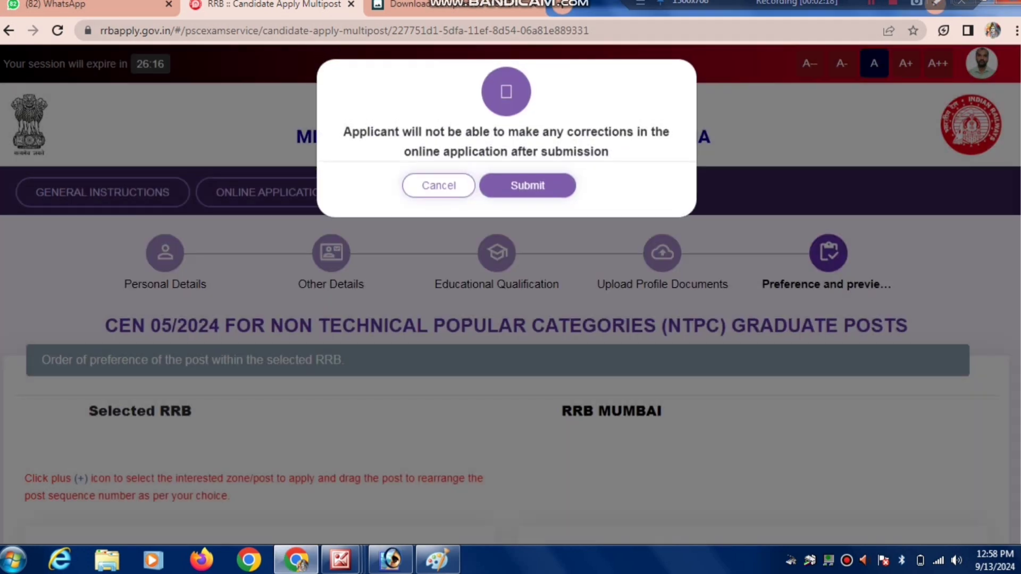
Step: Confirm final submission so the ₹250.00 fee payment page opens
click(527, 186)
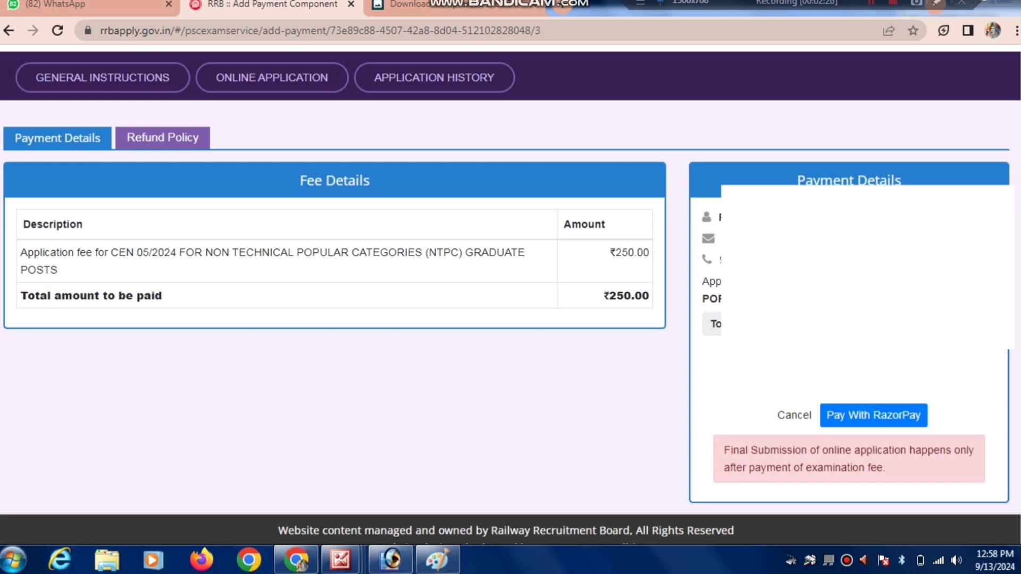
click(936, 3)
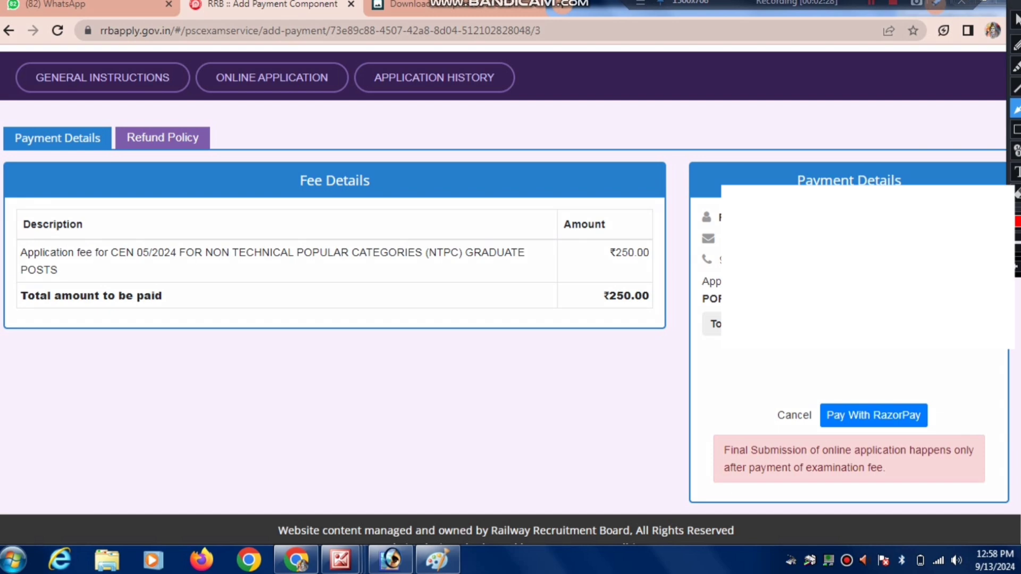
drag(862, 349, 863, 396)
Step: Proceed to pay the ₹250 application fee with Razorpay
click(874, 414)
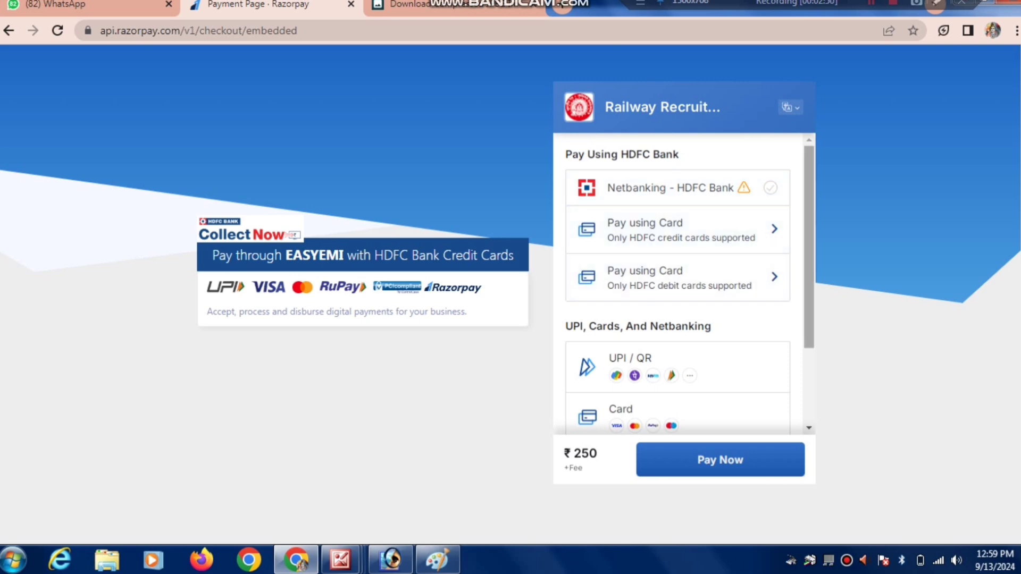
scroll(678, 282, down, 2)
scroll(678, 282, down, 1)
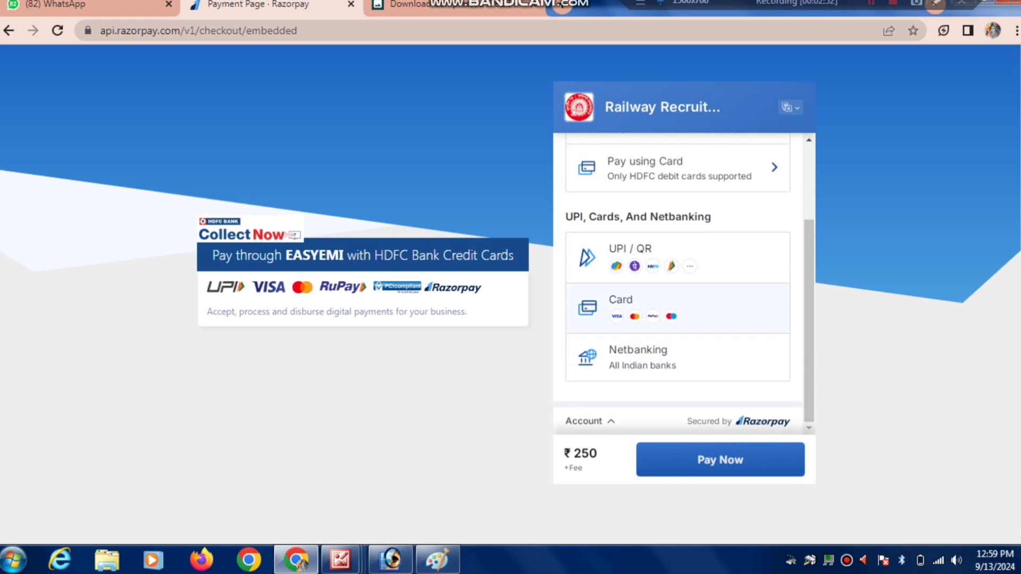
click(937, 3)
mouse_move(758, 242)
mouse_down()
mouse_move(665, 306)
mouse_move(630, 228)
mouse_move(638, 356)
mouse_up()
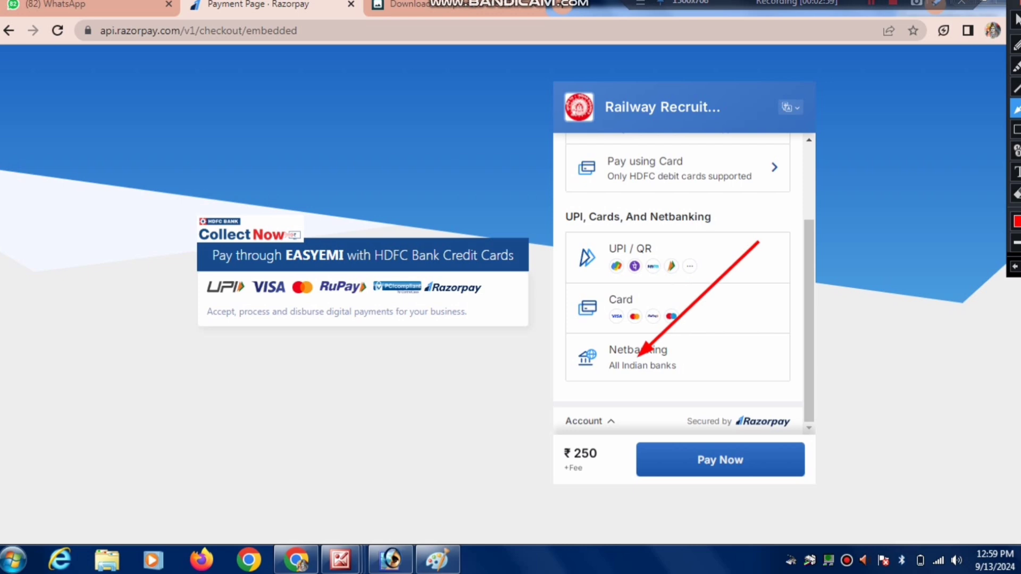
click(937, 4)
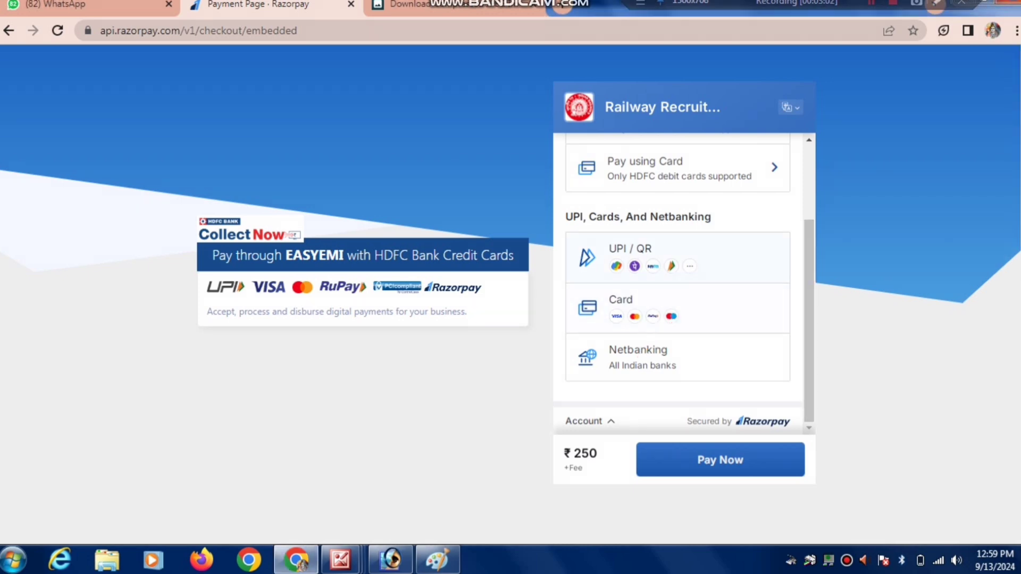
Step: Choose UPI and generate a QR code to pay the ₹250 fee
click(665, 263)
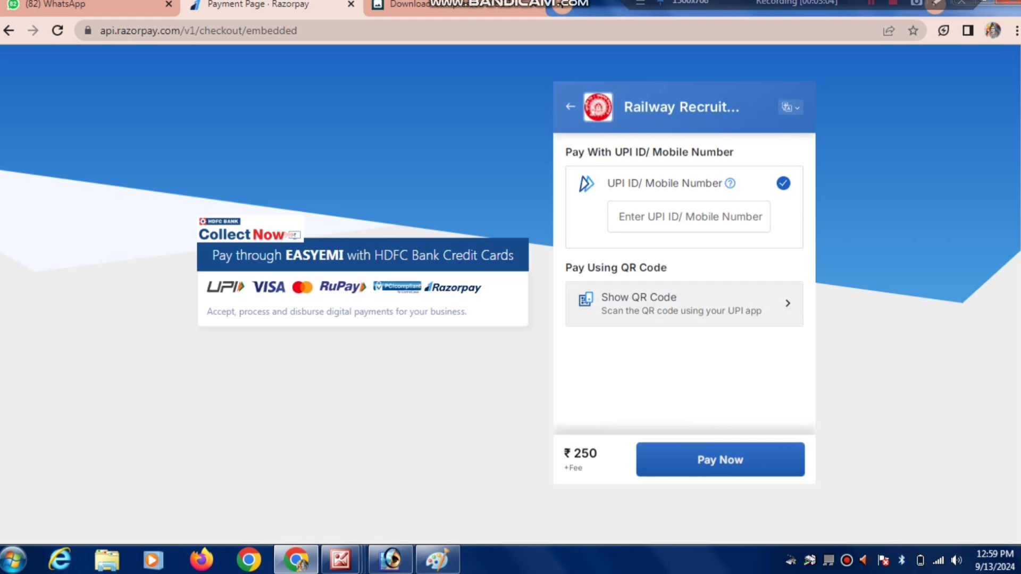
click(937, 4)
drag(832, 218, 664, 293)
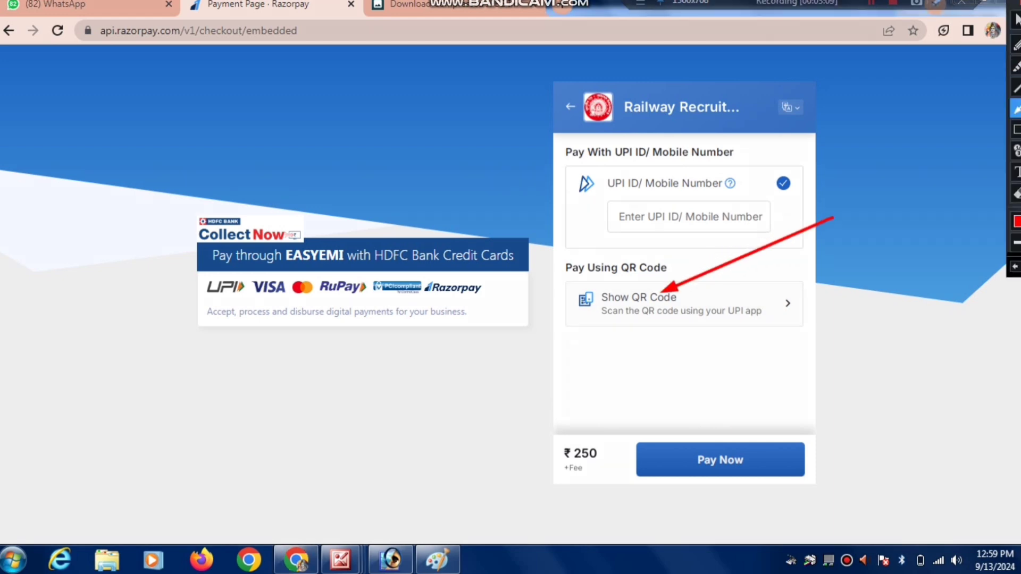
click(664, 299)
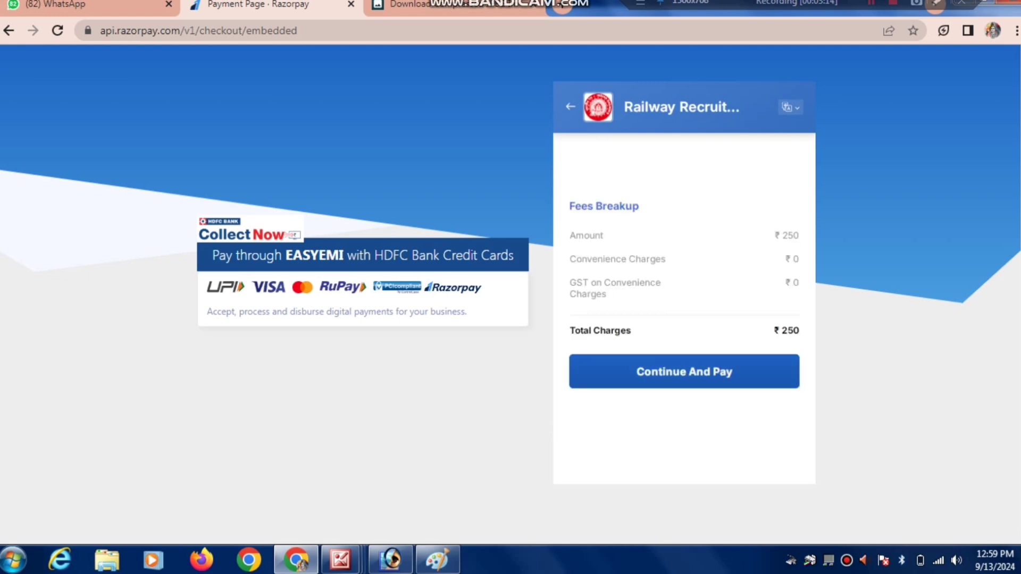
click(684, 371)
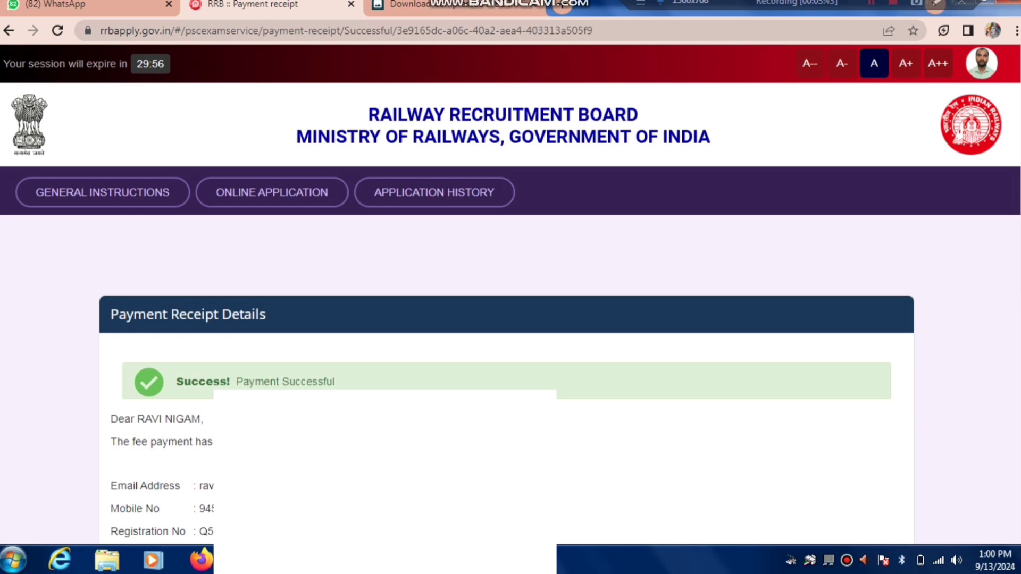
Step: Open Application History to see the NTPC Graduate Posts application marked Payment Completed
click(937, 3)
mouse_move(603, 193)
mouse_down()
mouse_move(309, 356)
mouse_move(394, 248)
mouse_move(458, 196)
mouse_move(433, 198)
mouse_up()
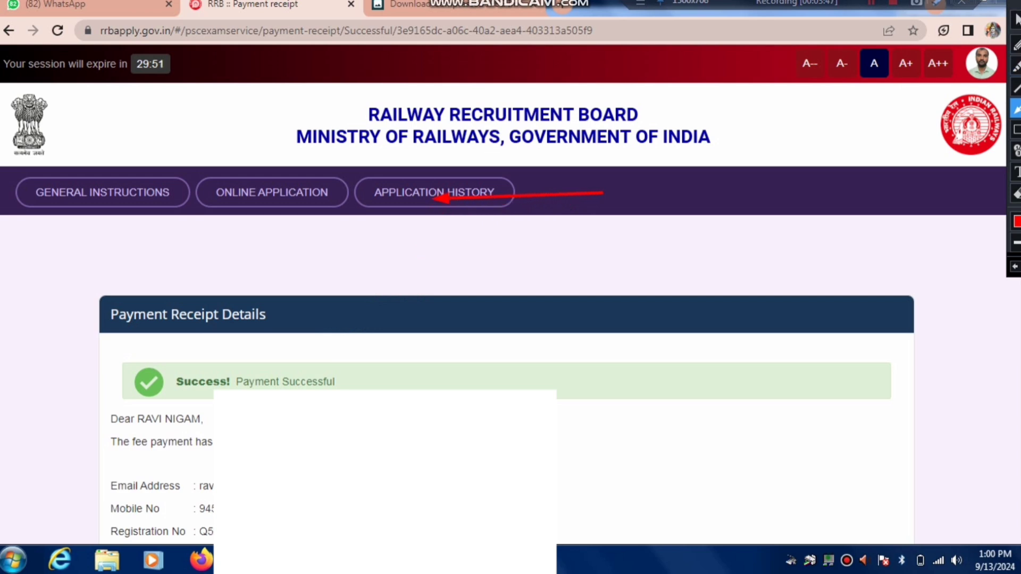
click(937, 3)
click(436, 193)
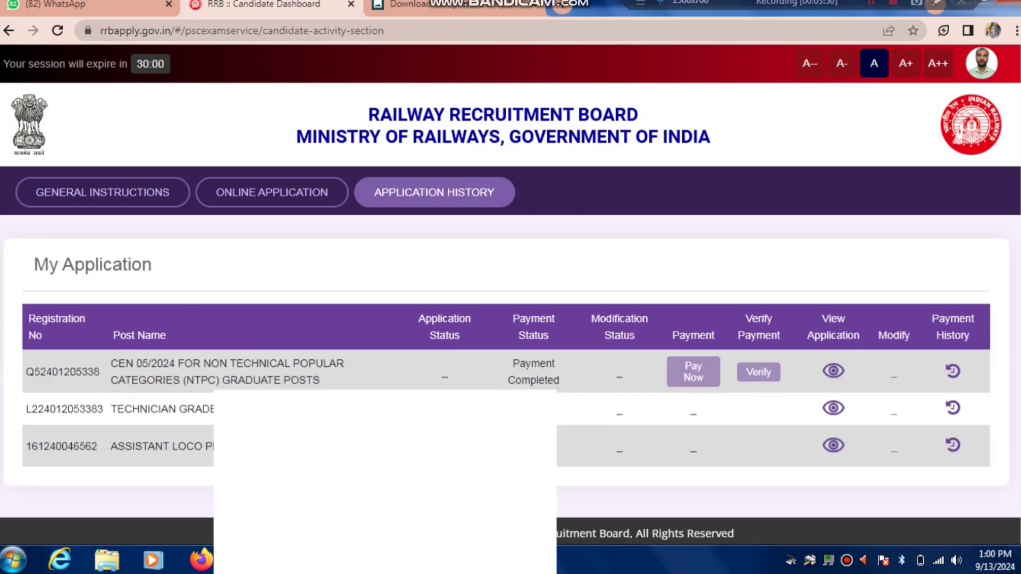
click(936, 3)
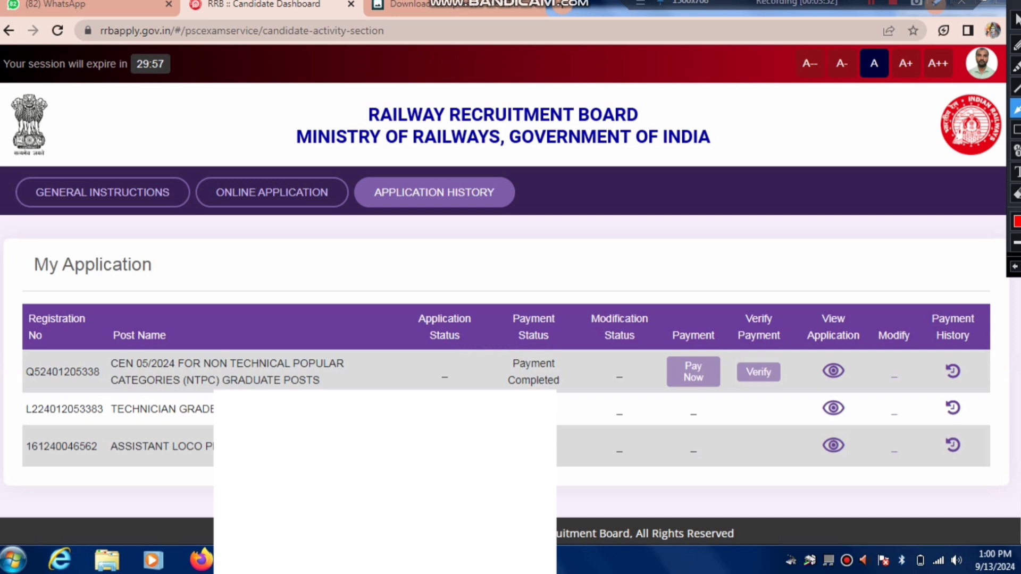
mouse_move(325, 334)
mouse_down()
mouse_move(691, 363)
mouse_move(798, 360)
mouse_move(191, 354)
mouse_move(548, 335)
mouse_move(829, 370)
mouse_up()
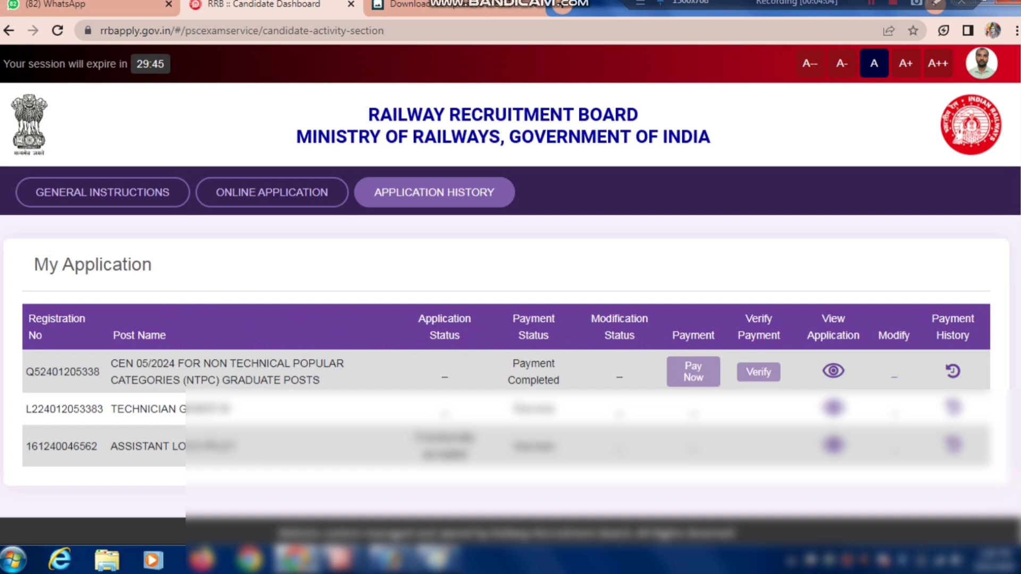
Step: Open the NTPC Graduate Posts application with its View Application eye icon and scroll through it
click(833, 371)
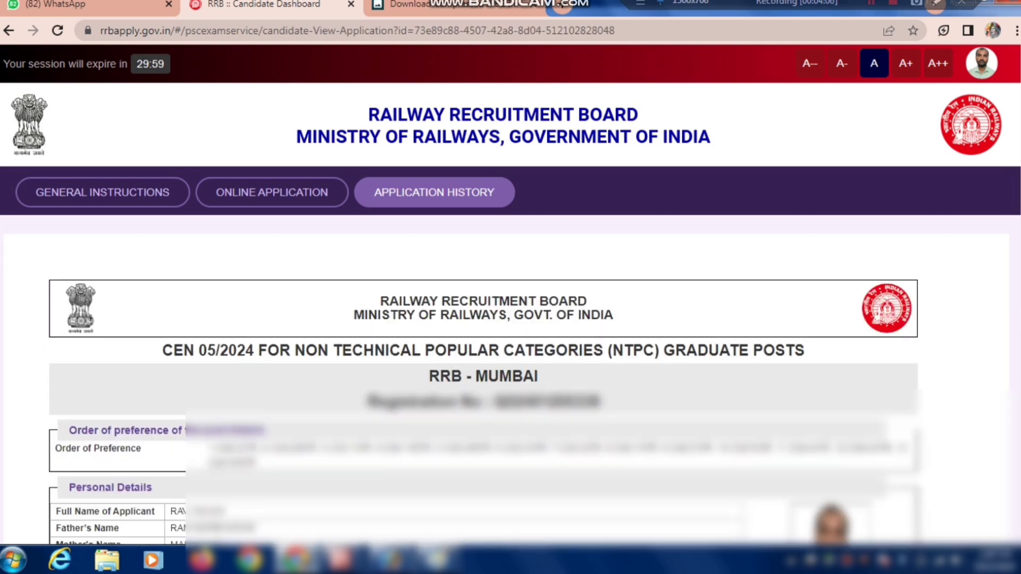
scroll(511, 319, down, 3)
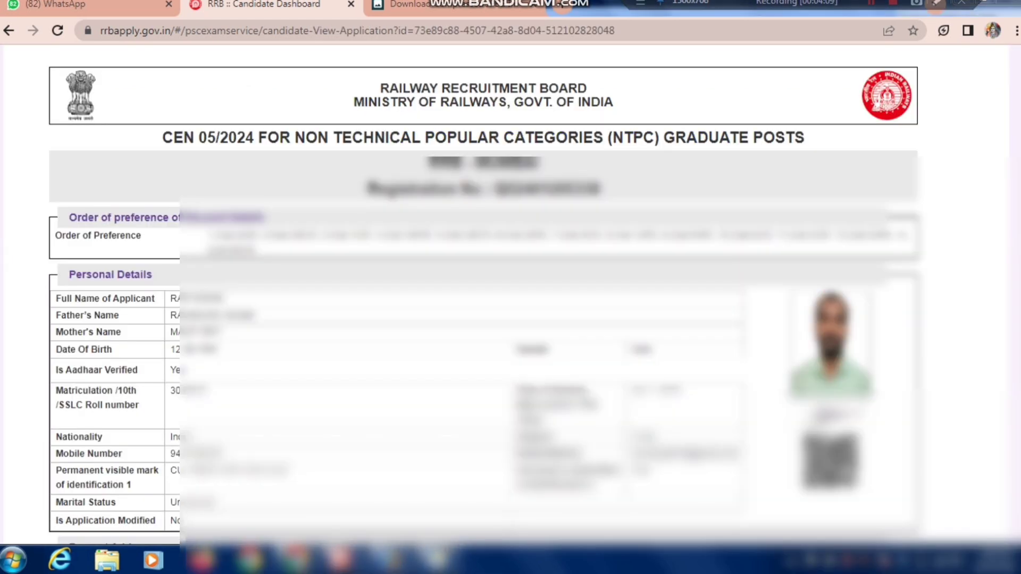
scroll(511, 319, up, 1)
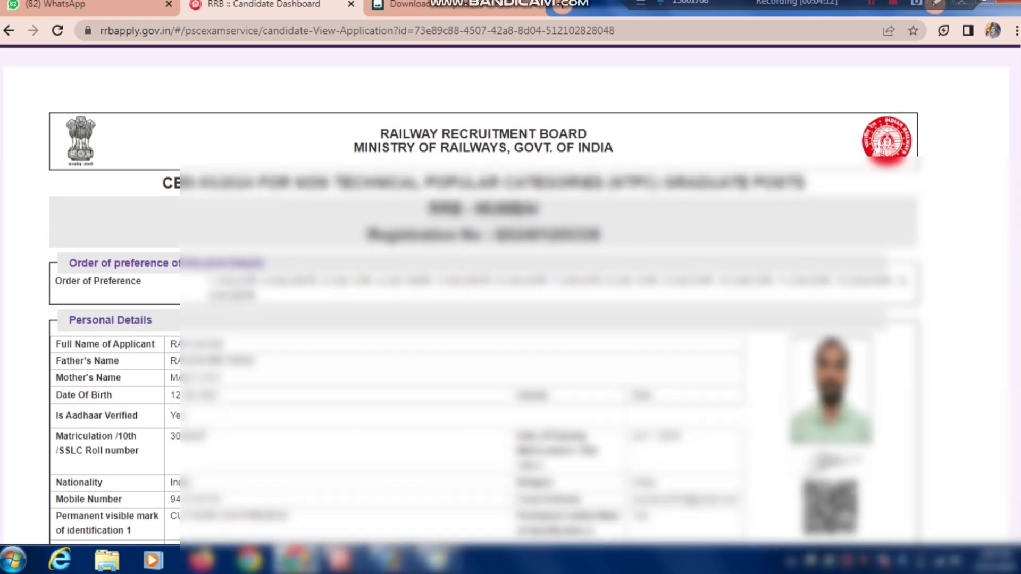